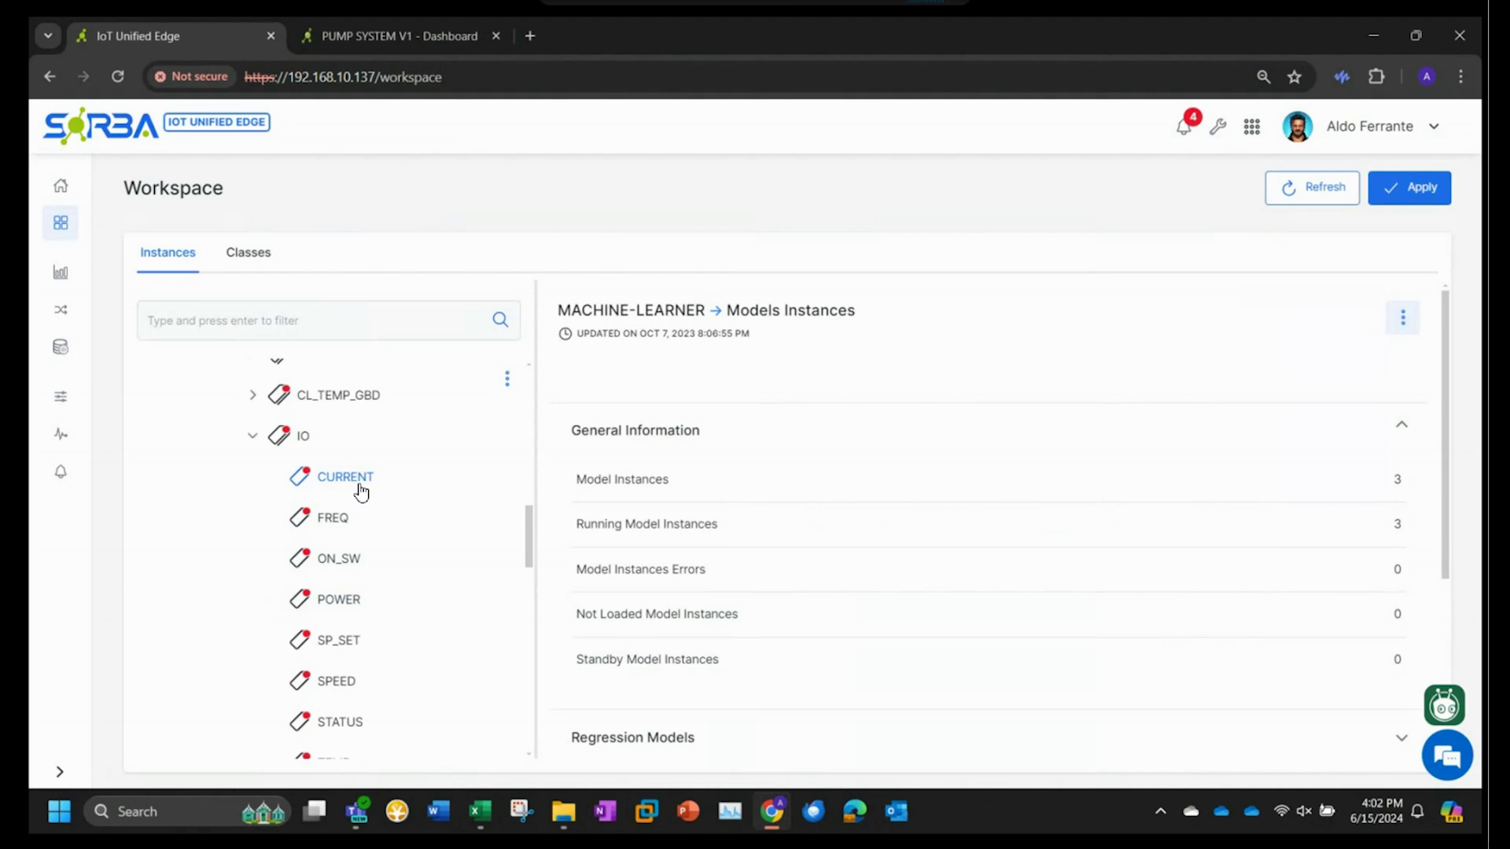
Step: Review the IO tags in the instance tree, from CURRENT down to VDC
{"action": "scroll", "coordinate": [387, 503], "scroll_direction": "down", "scroll_amount": 1}
{"action": "scroll", "coordinate": [386, 503], "scroll_direction": "down", "scroll_amount": 1}
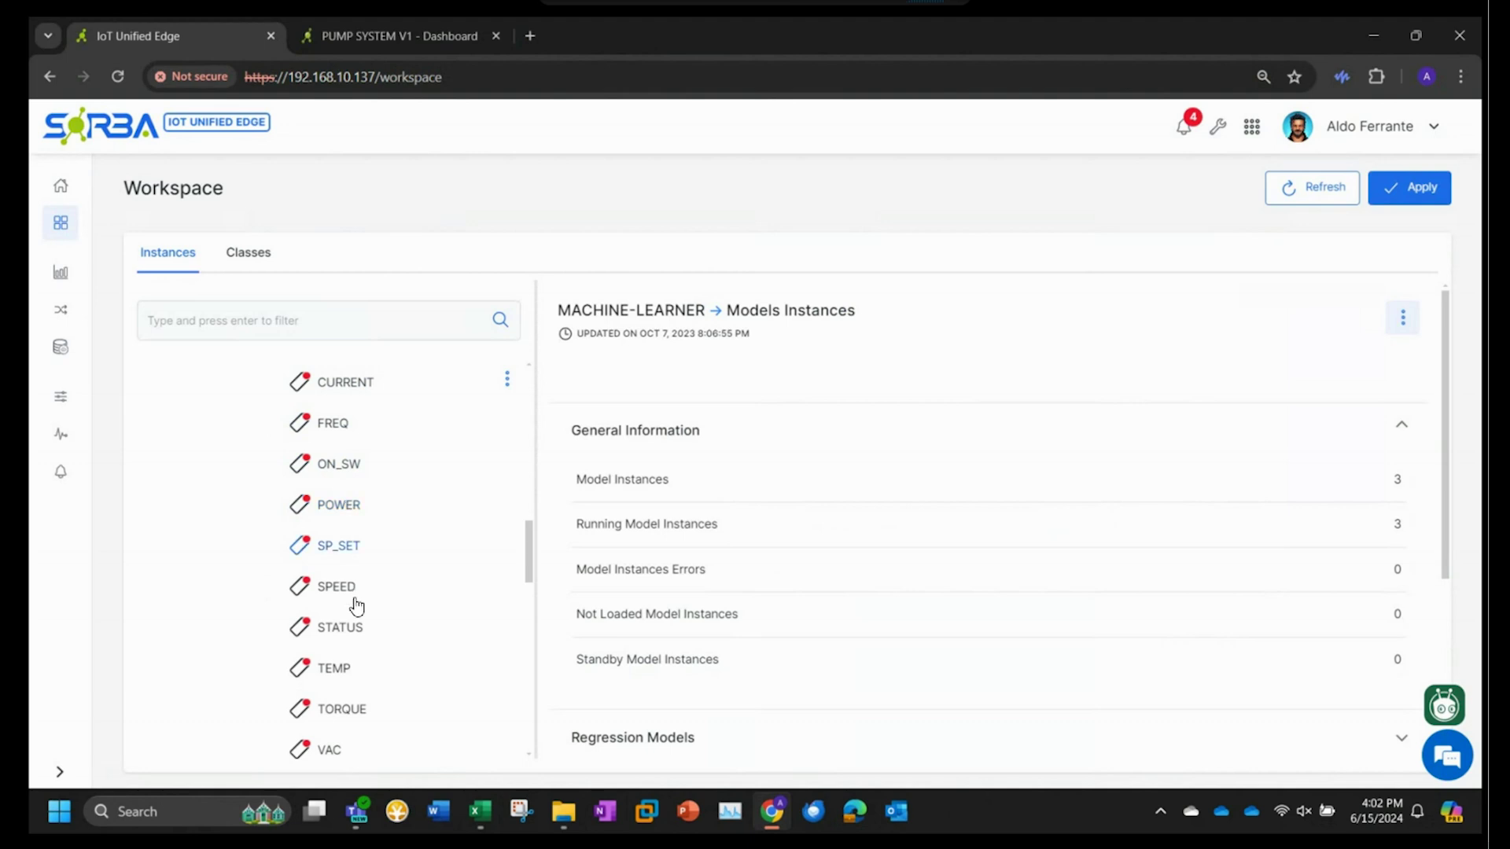
{"action": "scroll", "coordinate": [385, 711], "scroll_direction": "down", "scroll_amount": 1}
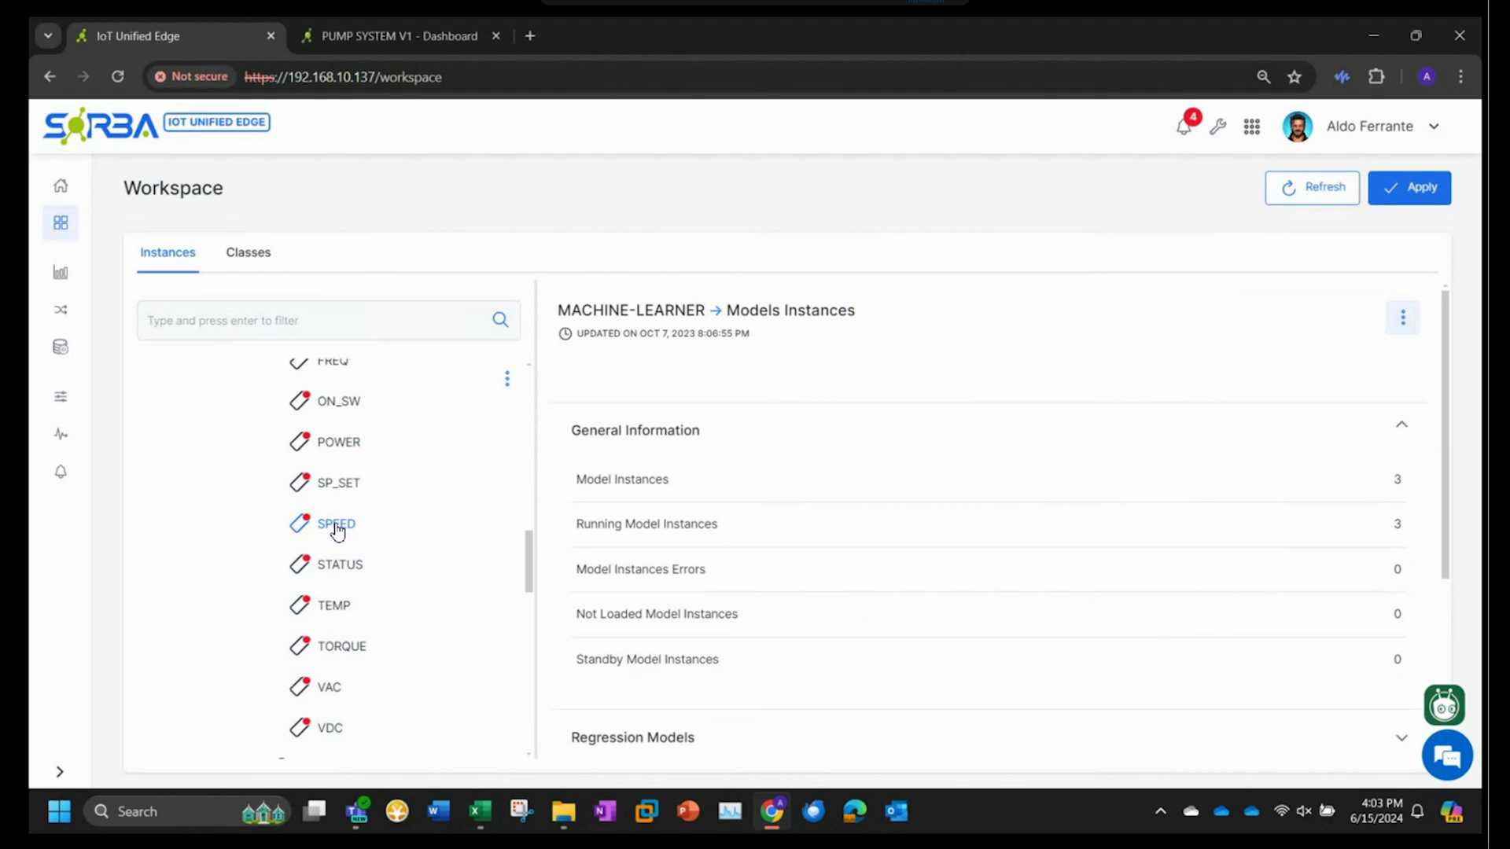
{"action": "scroll", "coordinate": [418, 533], "scroll_direction": "up", "scroll_amount": 3}
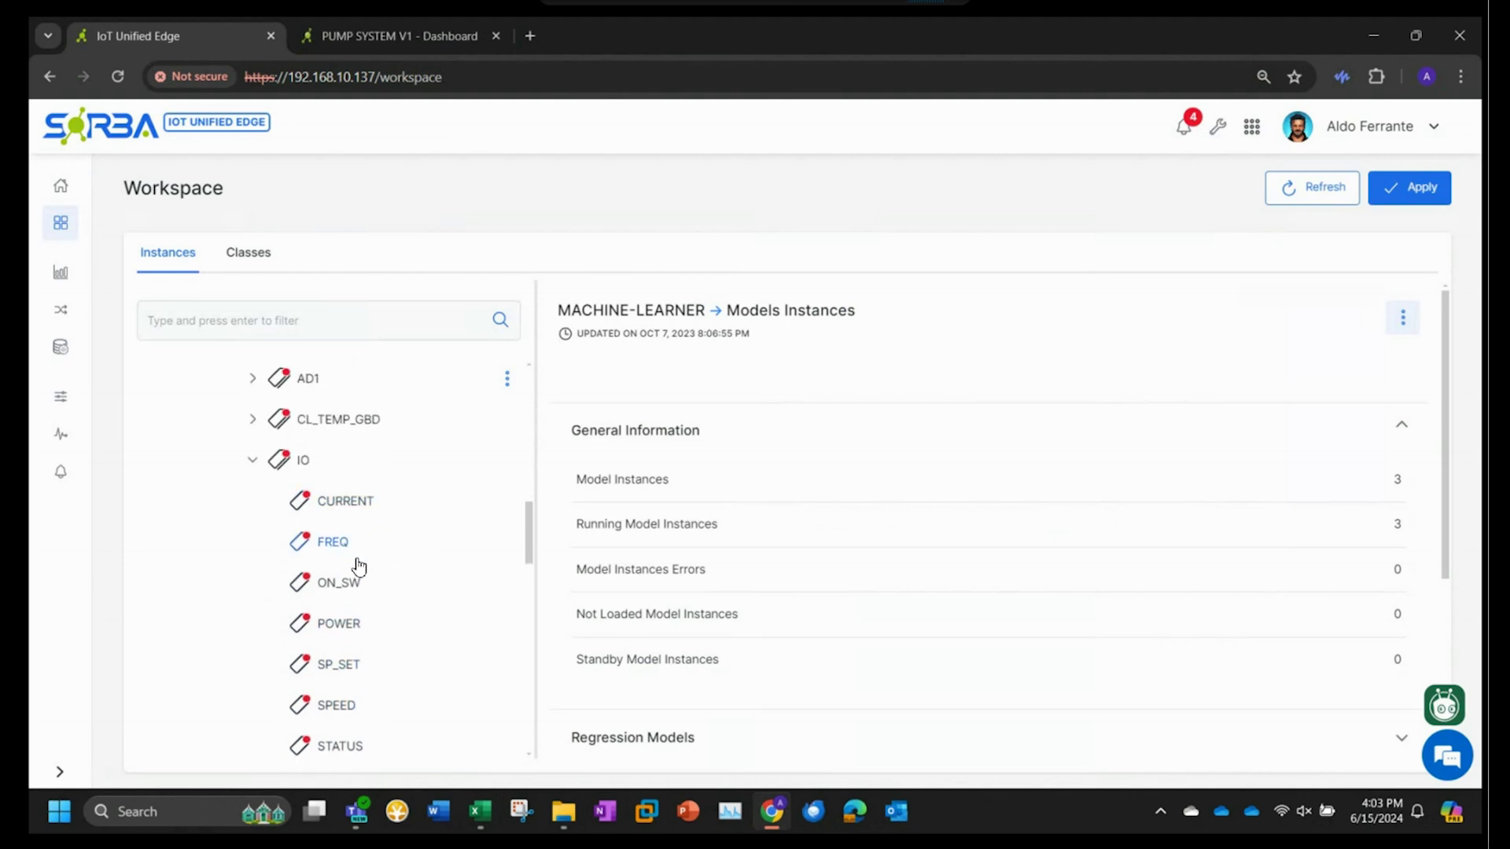
{"action": "scroll", "coordinate": [369, 567], "scroll_direction": "down", "scroll_amount": 1}
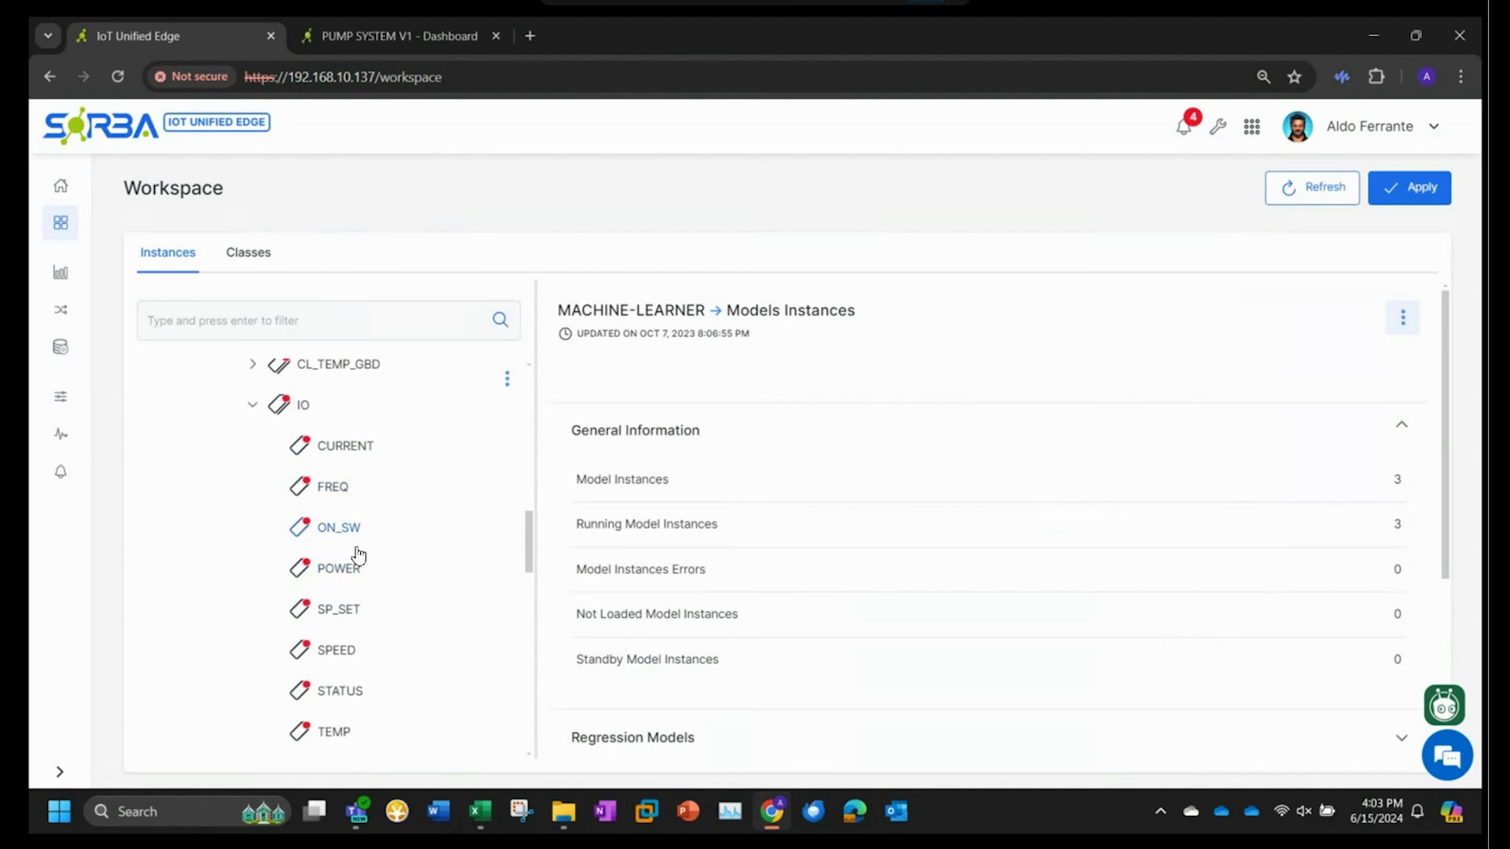
{"action": "scroll", "coordinate": [359, 560], "scroll_direction": "down", "scroll_amount": 1}
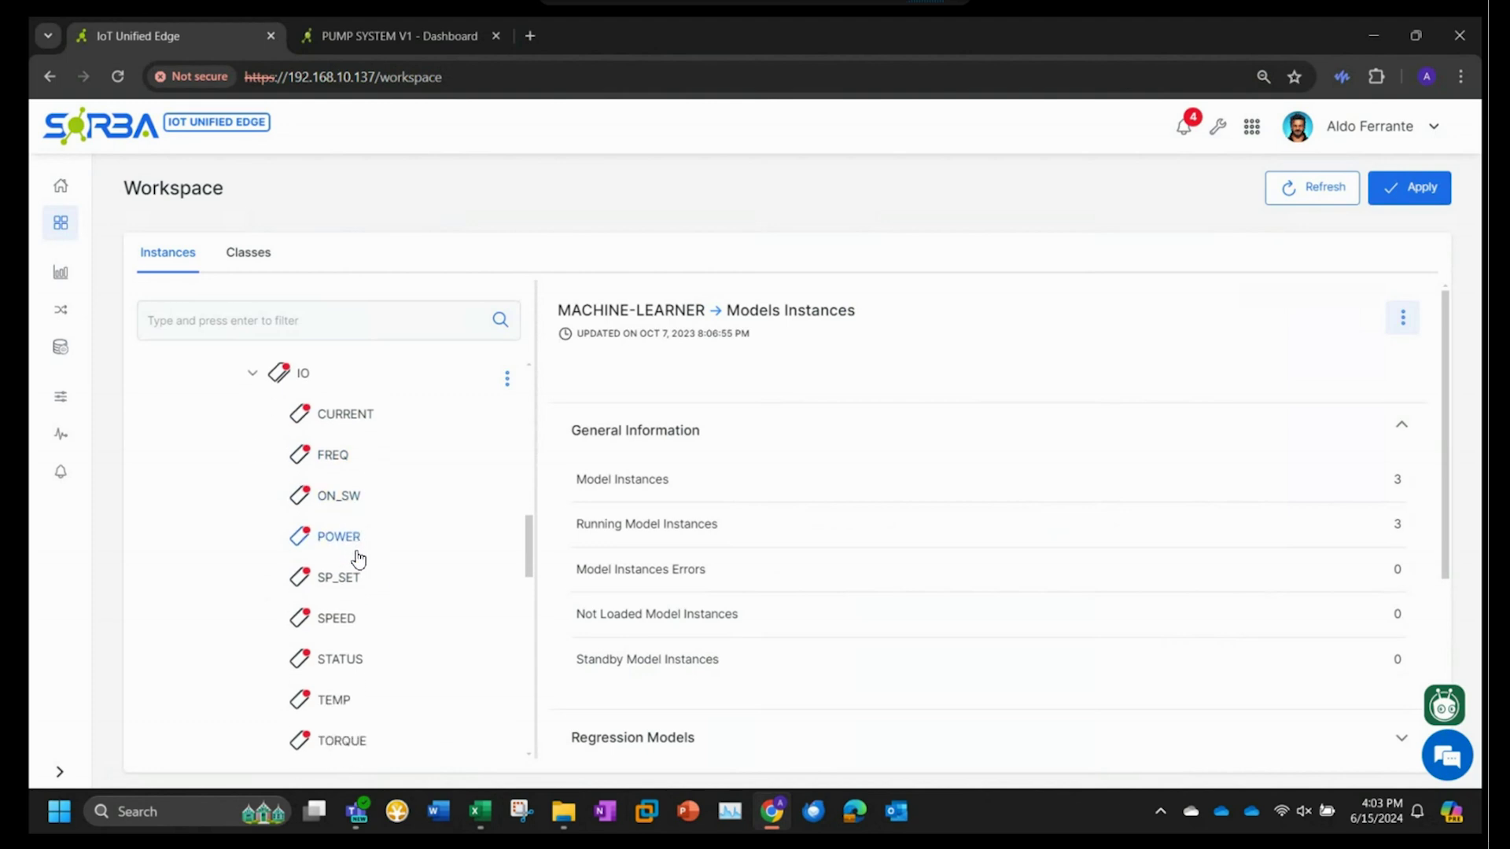
Step: Switch to the PUMP SYSTEM V1 dashboard and view its SENSORS panel full size
{"action": "left_click", "coordinate": [392, 36]}
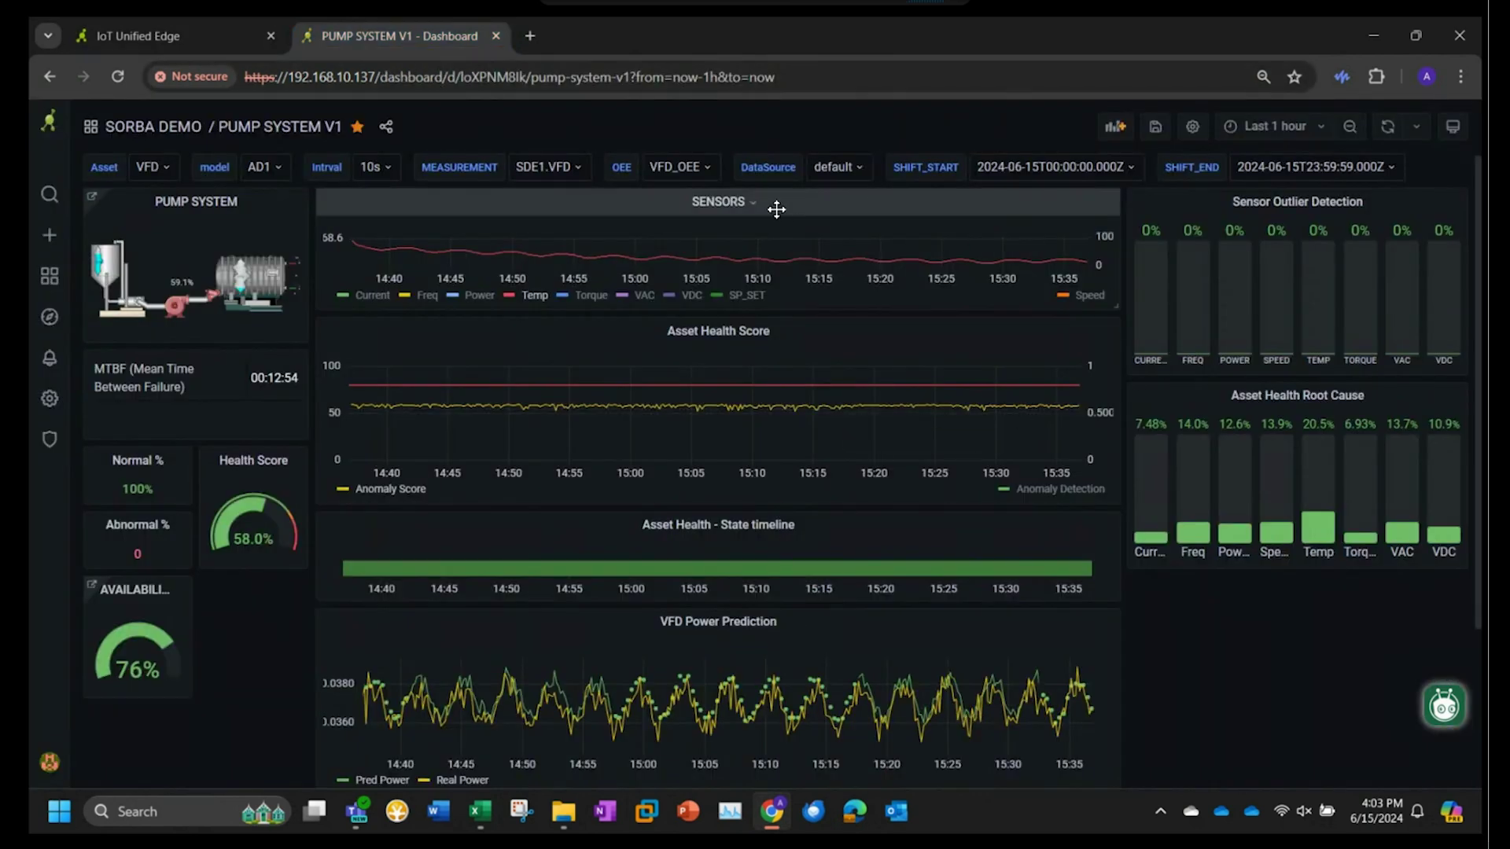
{"action": "left_click", "coordinate": [756, 206]}
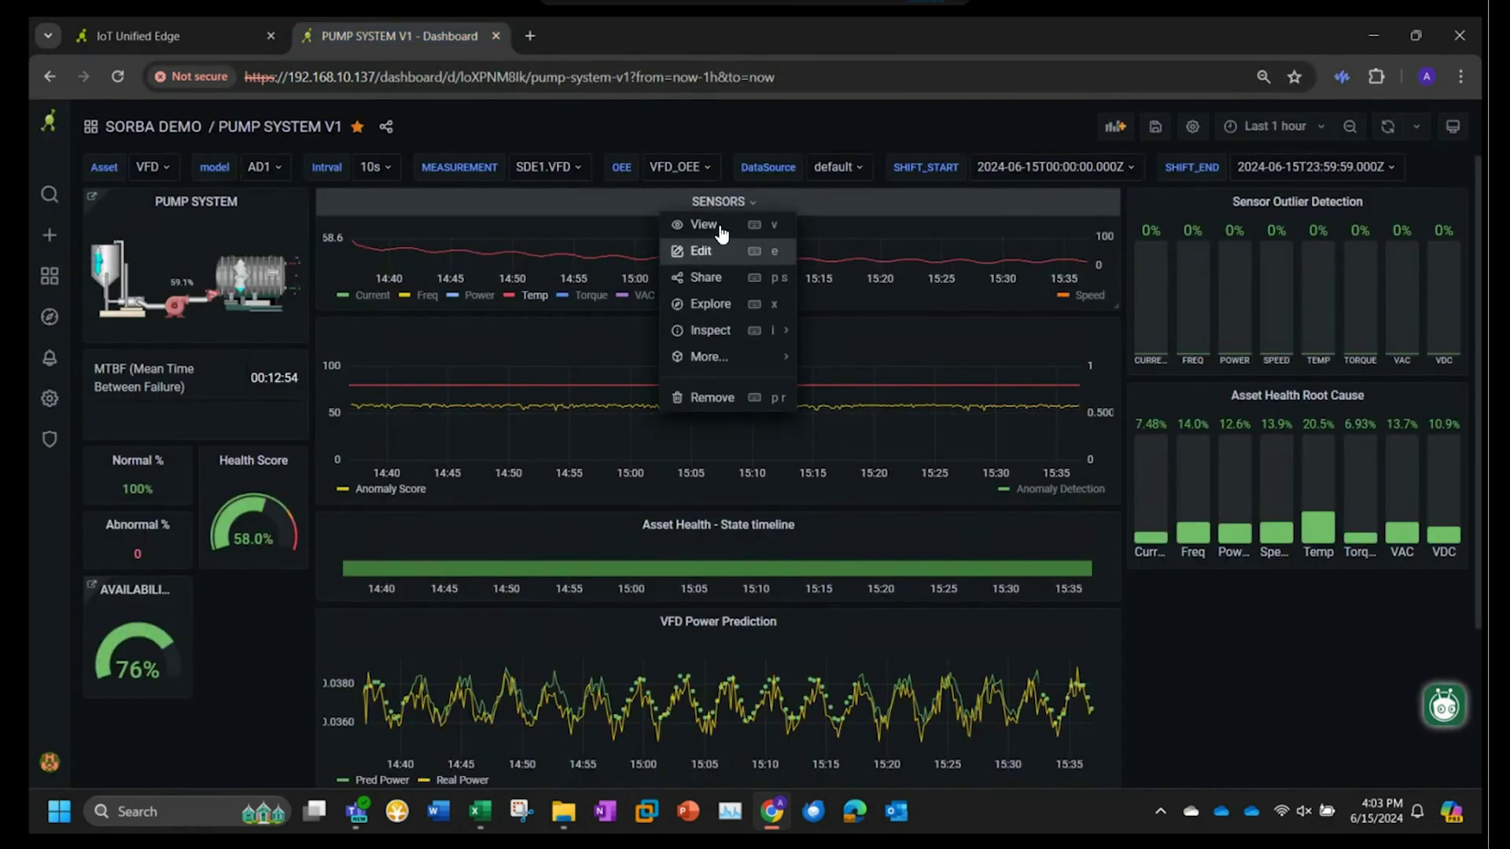
{"action": "left_click", "coordinate": [719, 228]}
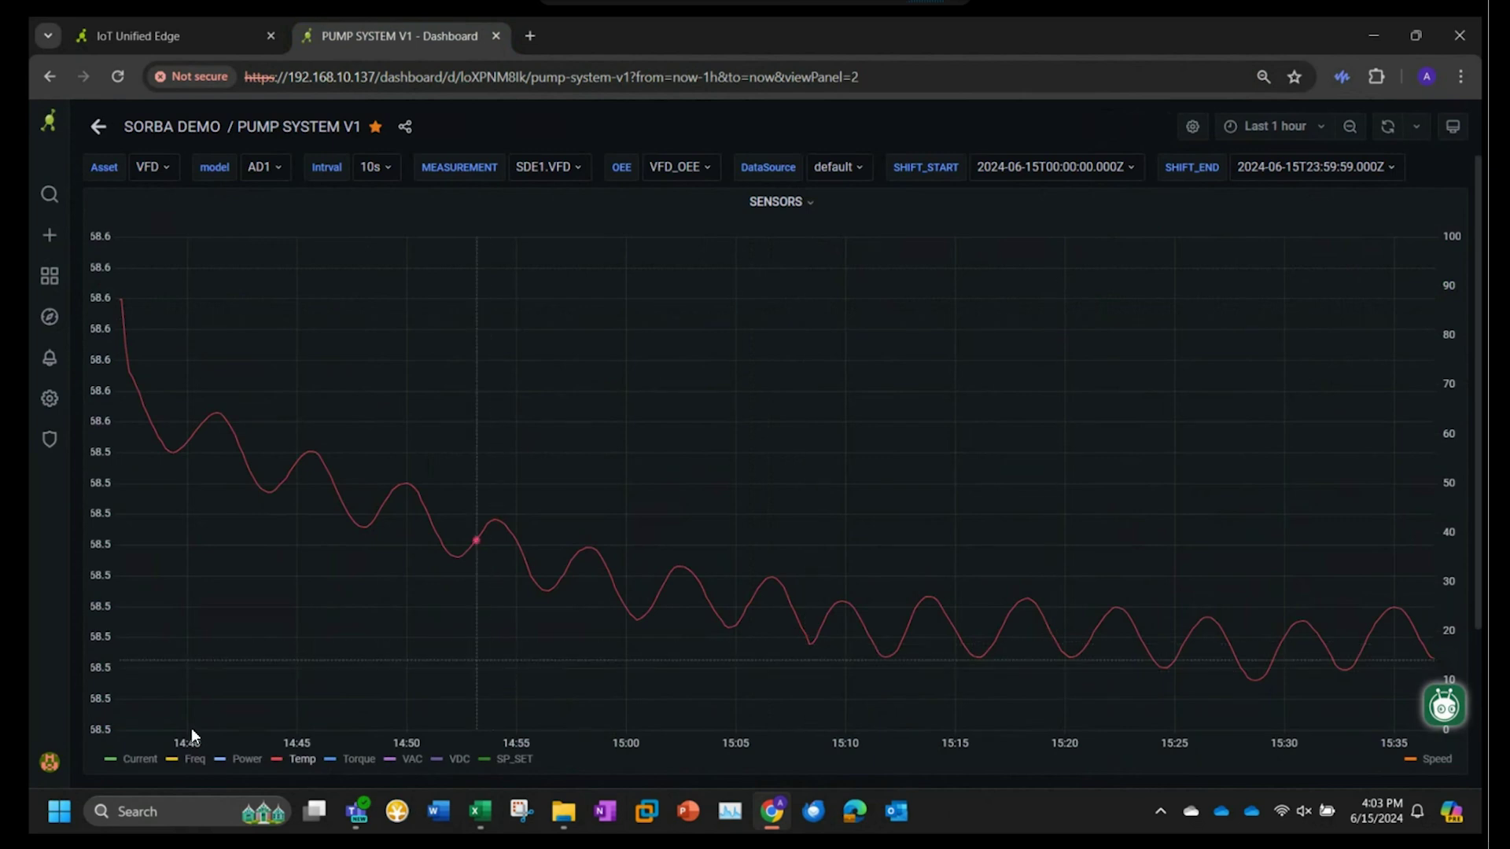
Step: Display the Current, Freq, Power, Temp, Torque, VAC, VDC and Speed trends one at a time in the SENSORS chart
{"action": "left_click", "coordinate": [150, 759]}
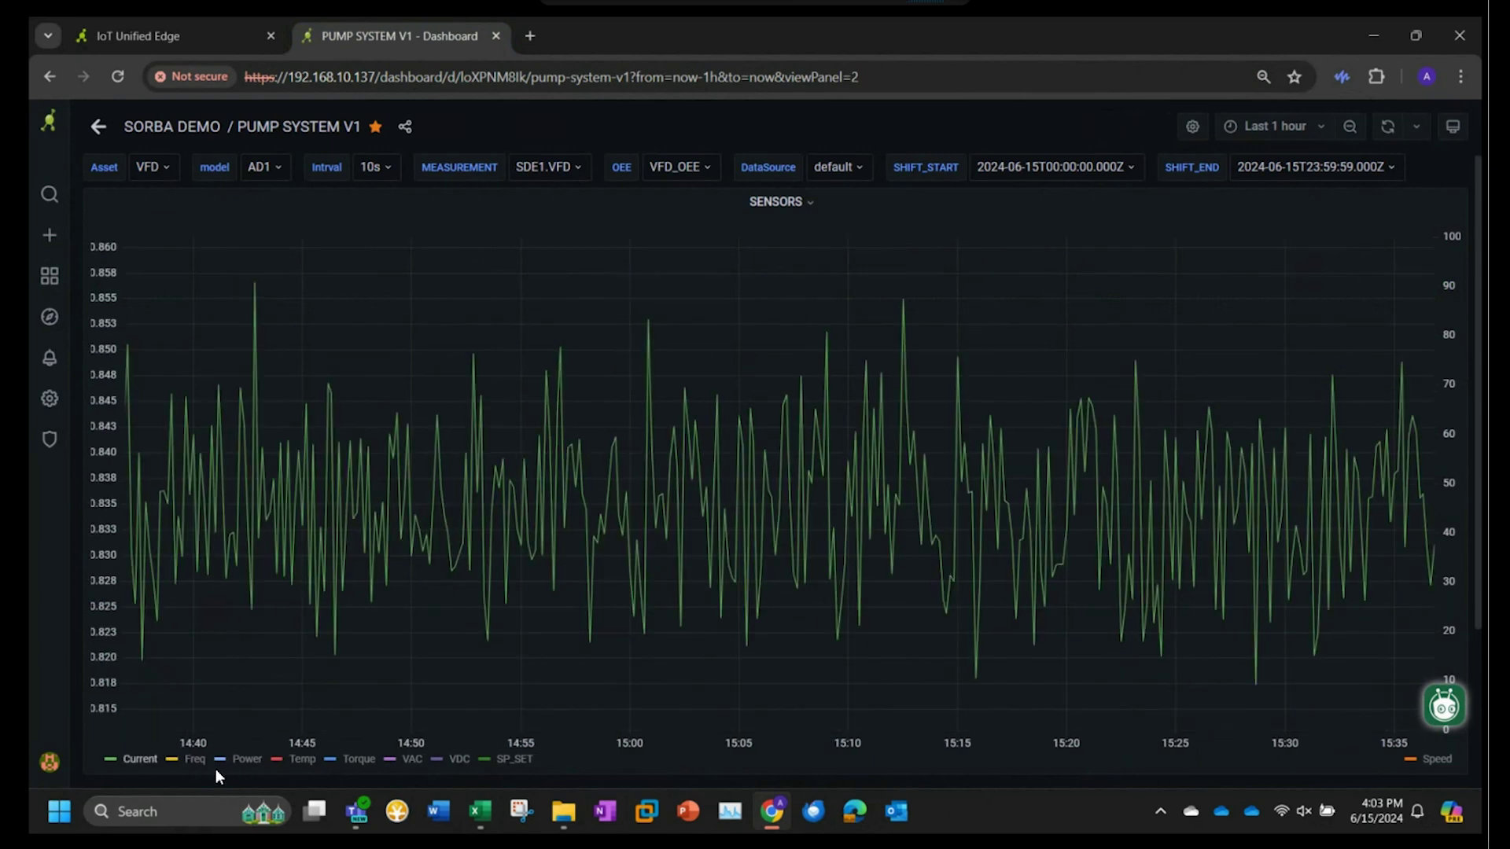
{"action": "left_click", "coordinate": [195, 761]}
{"action": "left_click", "coordinate": [254, 758]}
{"action": "left_click", "coordinate": [303, 760]}
{"action": "left_click", "coordinate": [364, 760]}
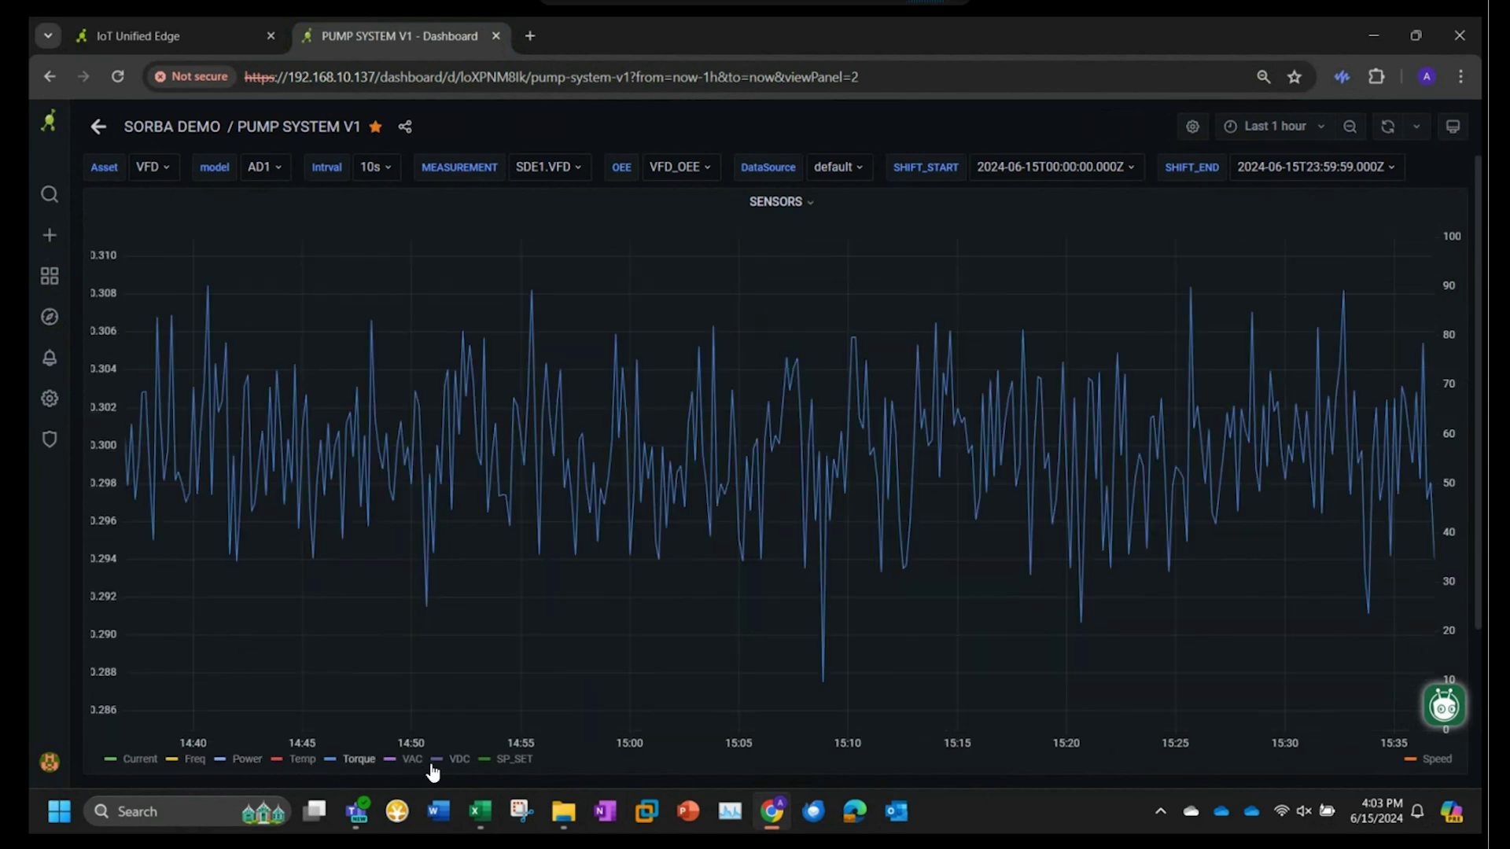
{"action": "left_click", "coordinate": [416, 761]}
{"action": "left_click", "coordinate": [463, 760]}
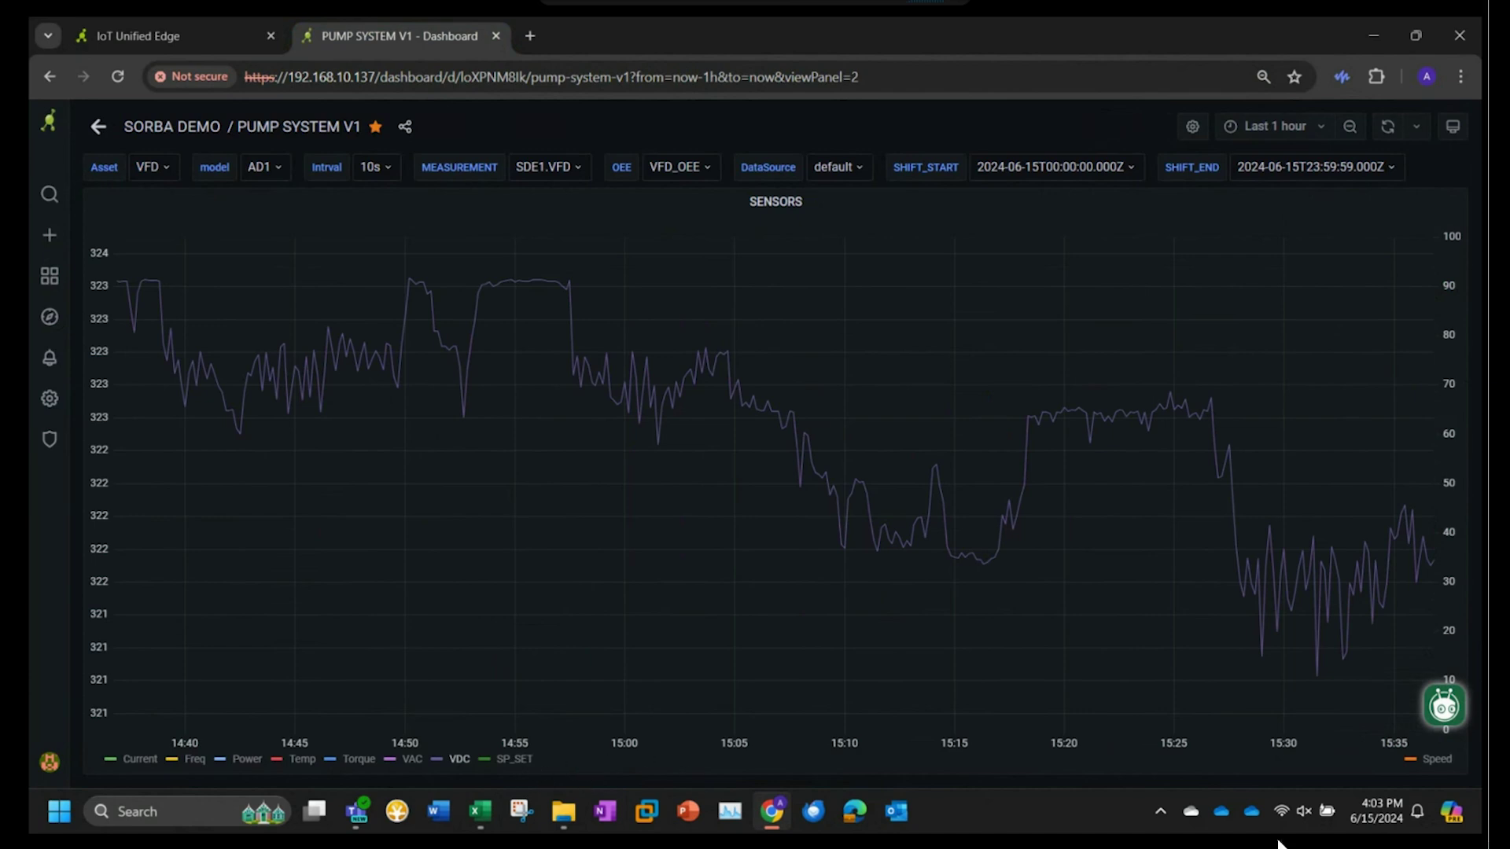
{"action": "left_click", "coordinate": [1442, 760]}
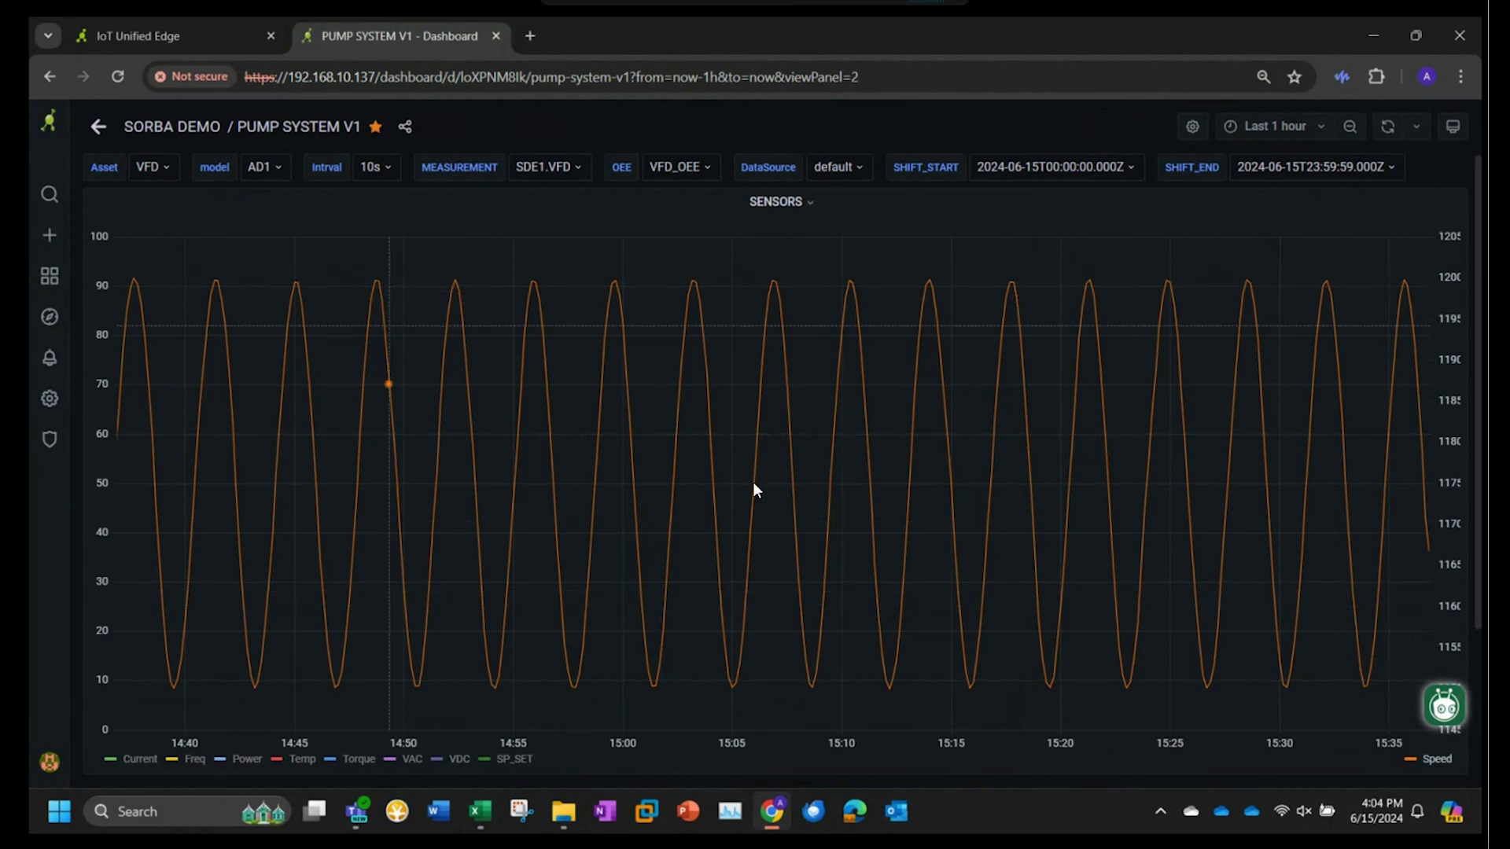
Step: Return to the IoT Unified Edge workspace, launch the Ml Trainer application and open its datasets
{"action": "left_click", "coordinate": [194, 45]}
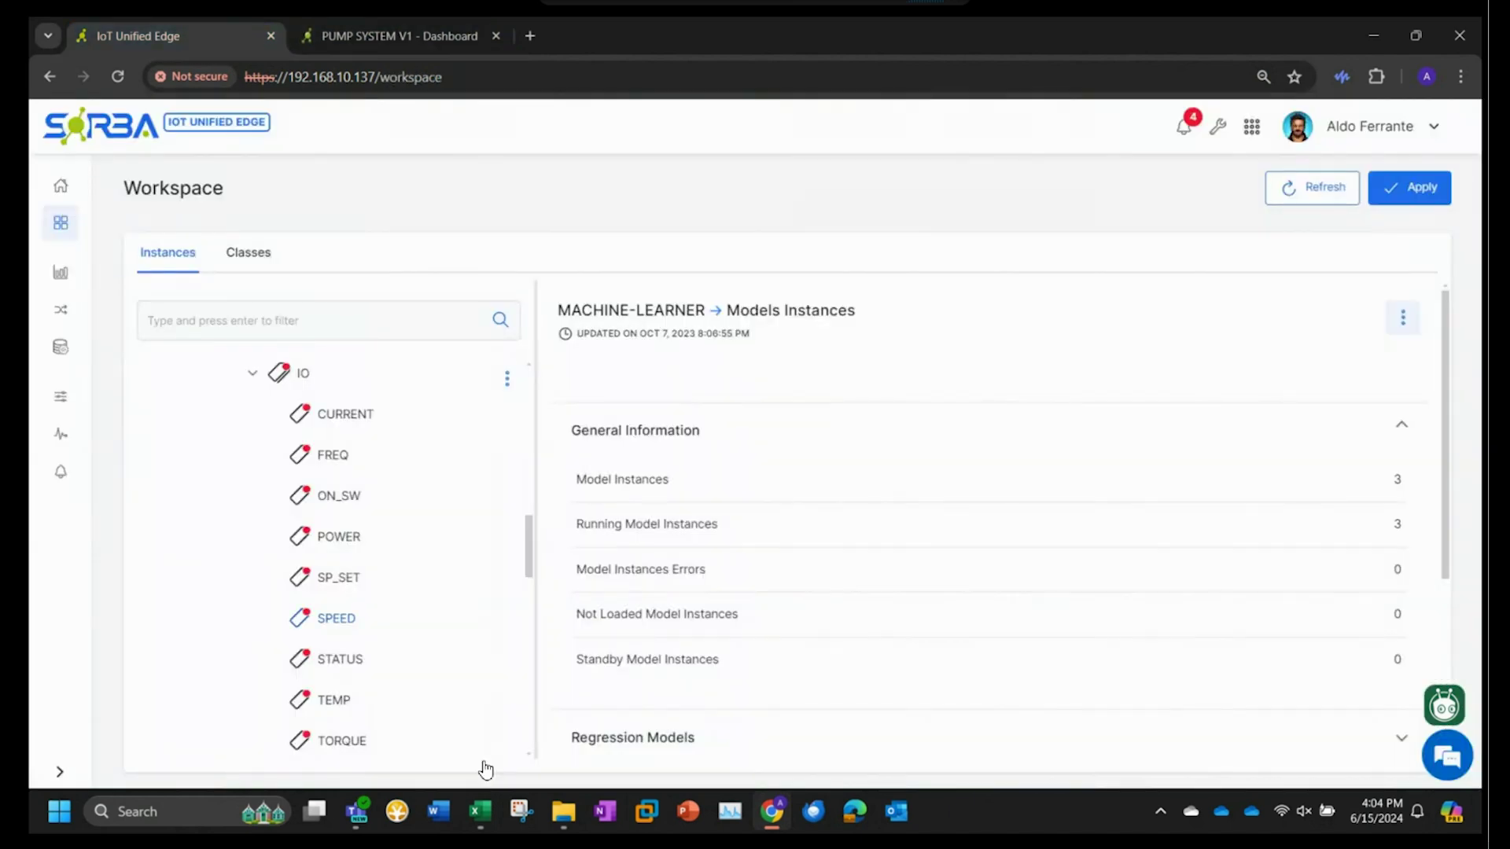
{"action": "left_click", "coordinate": [1251, 127]}
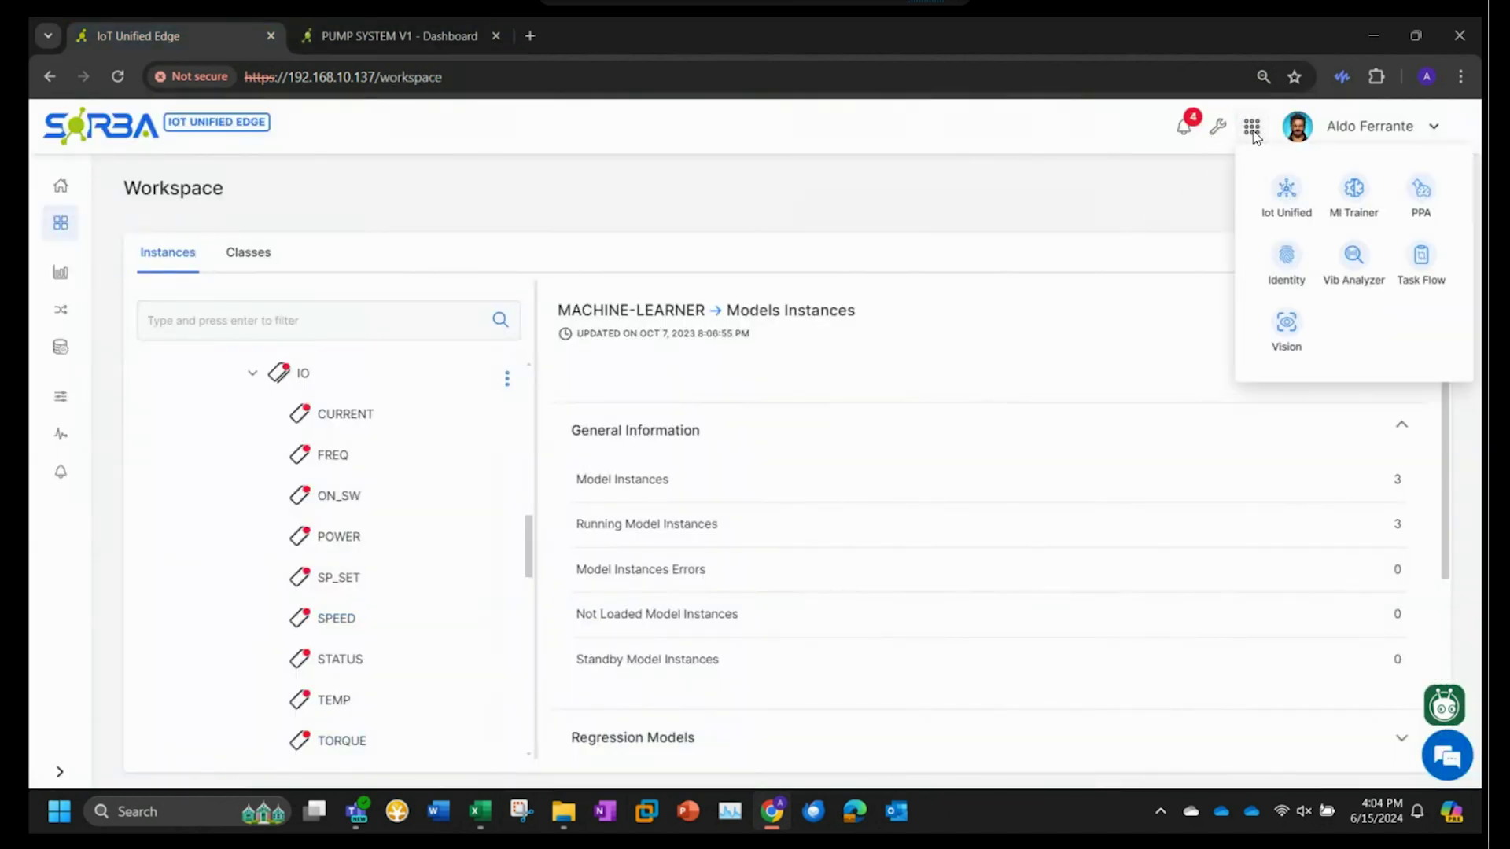
{"action": "left_click", "coordinate": [1352, 193]}
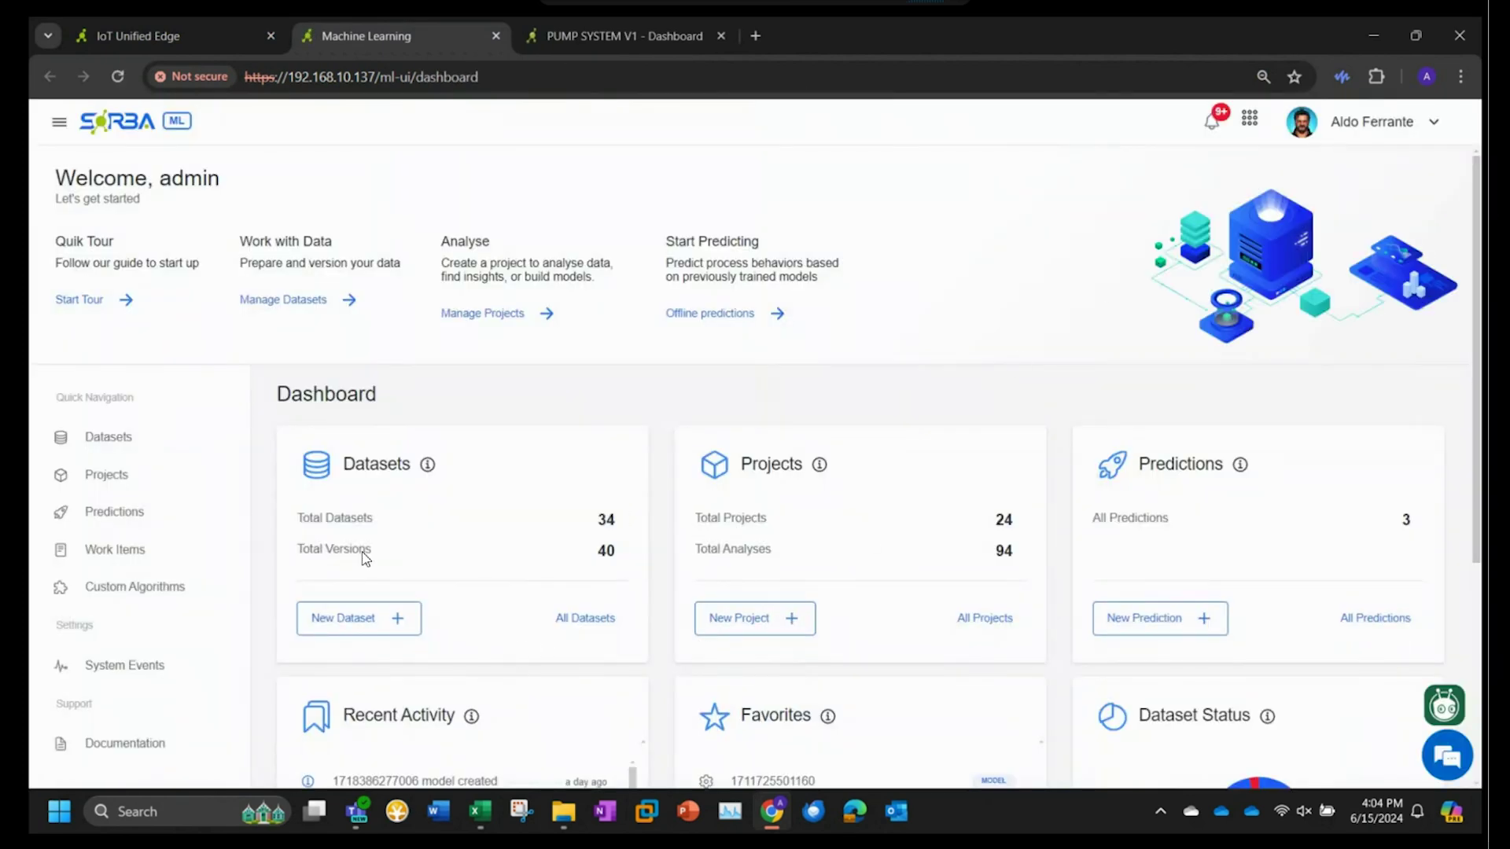
{"action": "left_click", "coordinate": [129, 442]}
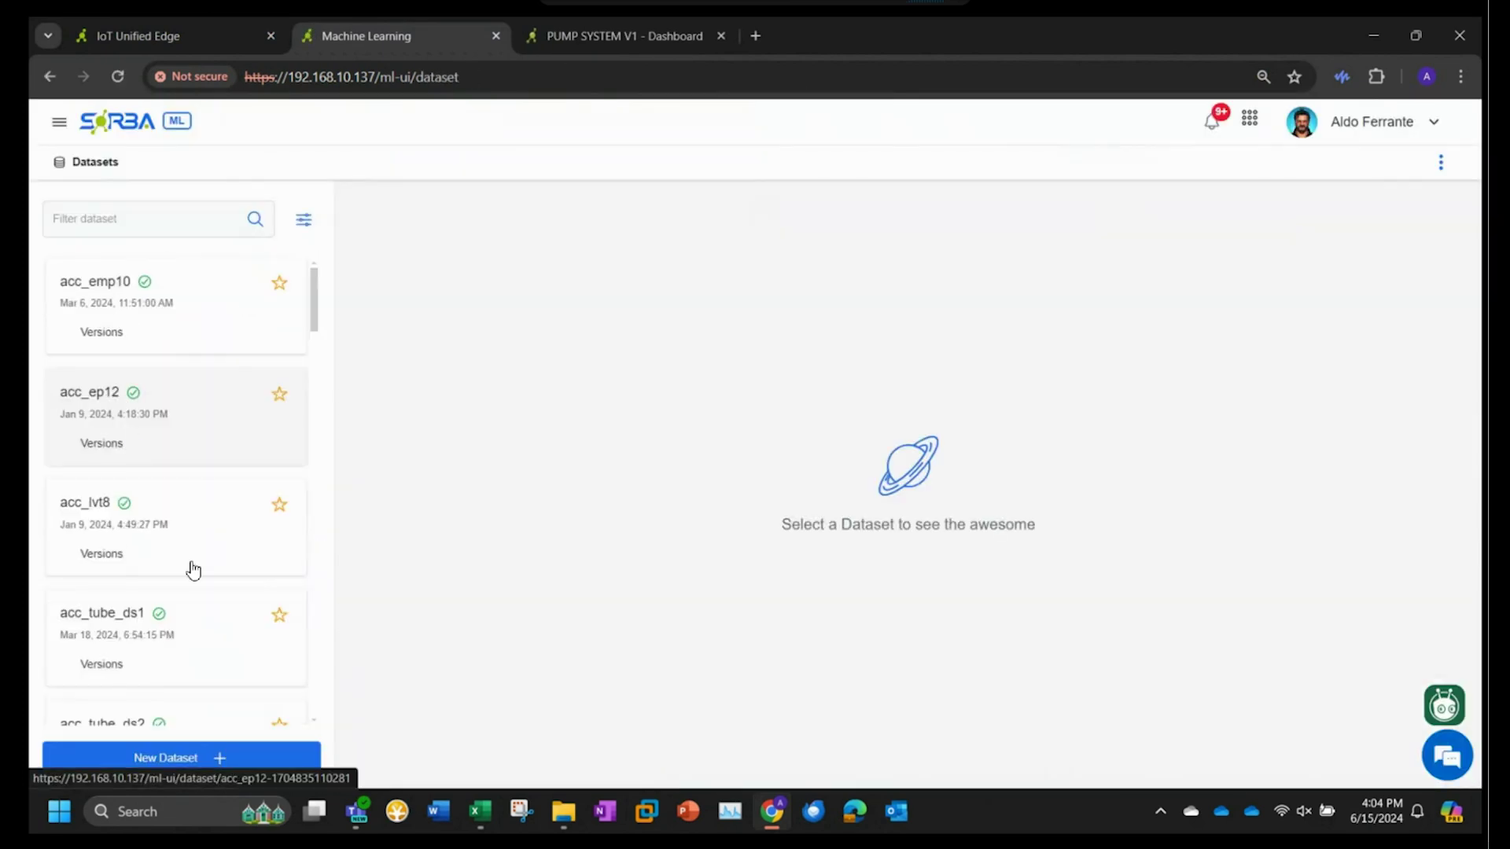
Step: Start a new dataset and name it VFD_DS11
{"action": "left_click", "coordinate": [203, 760]}
{"action": "left_click", "coordinate": [604, 282]}
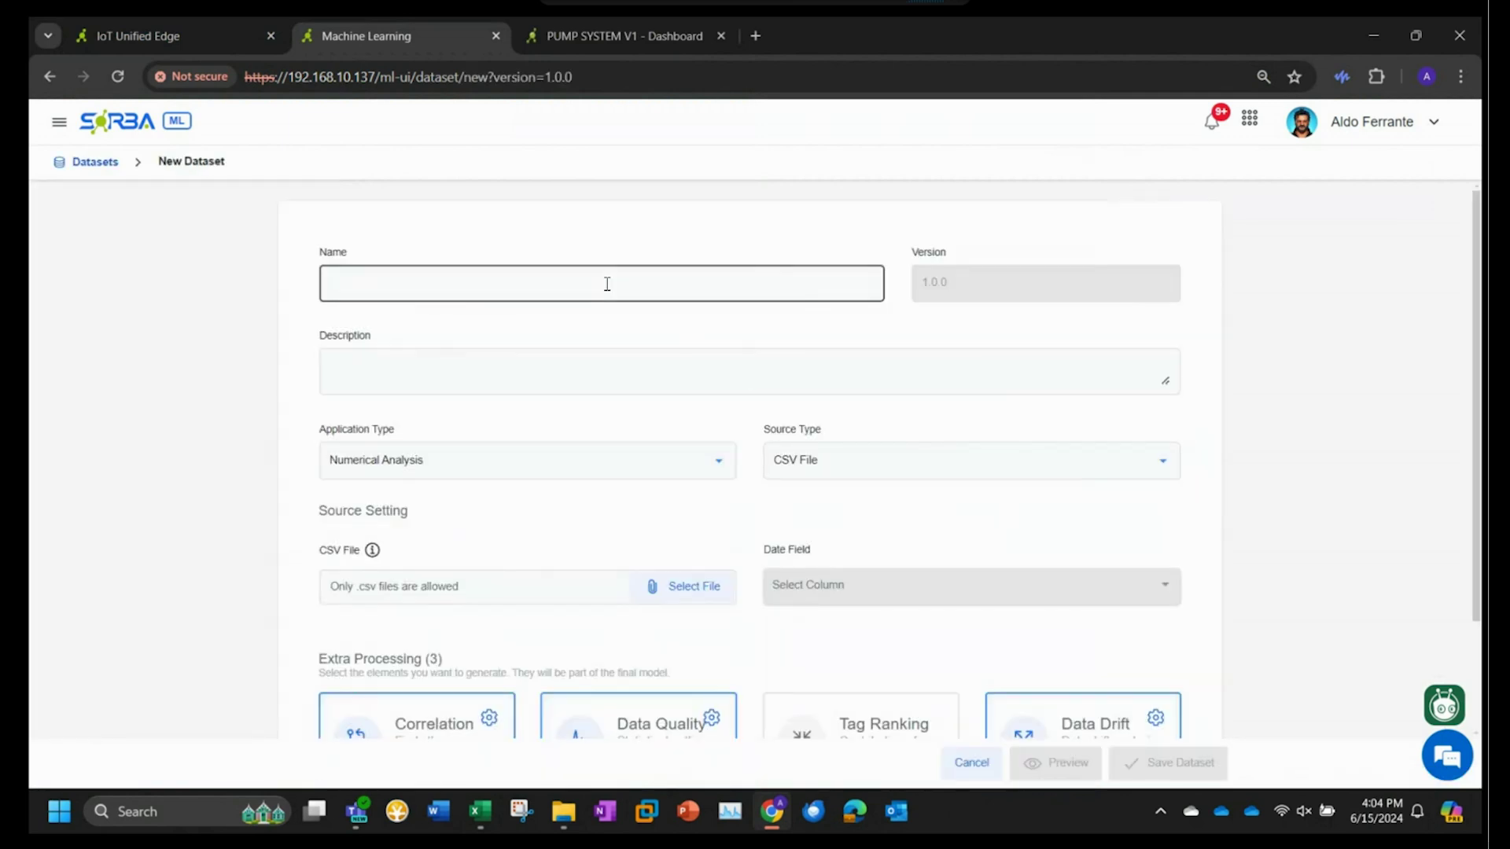
{"action": "type", "text": "VFD"}
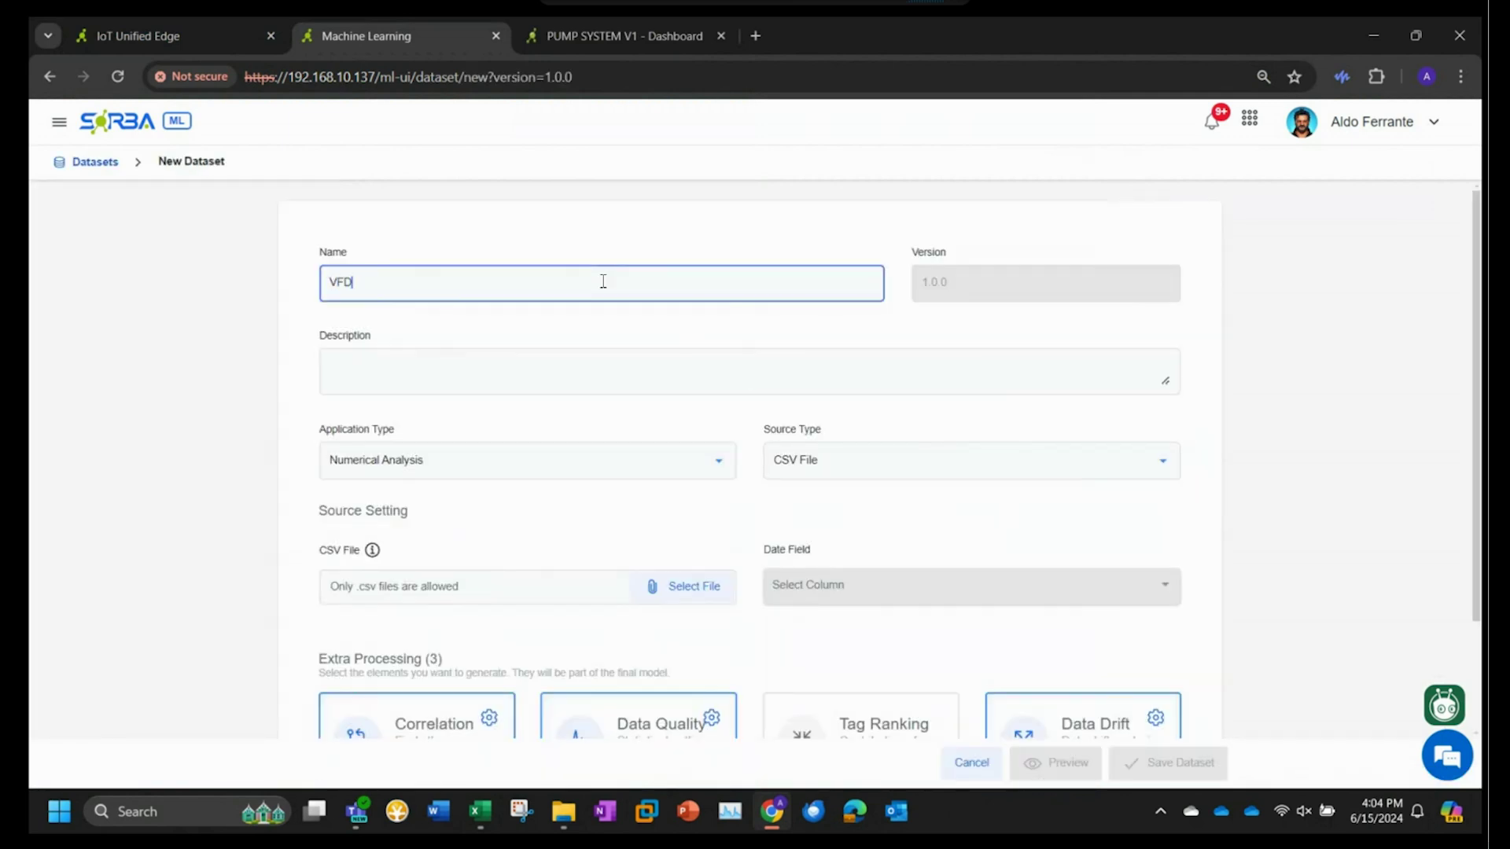
{"action": "type", "text": "_DS11"}
Step: Set the dataset's source type to Hot Data and select the SDE1.VFD measurement
{"action": "left_click", "coordinate": [910, 475]}
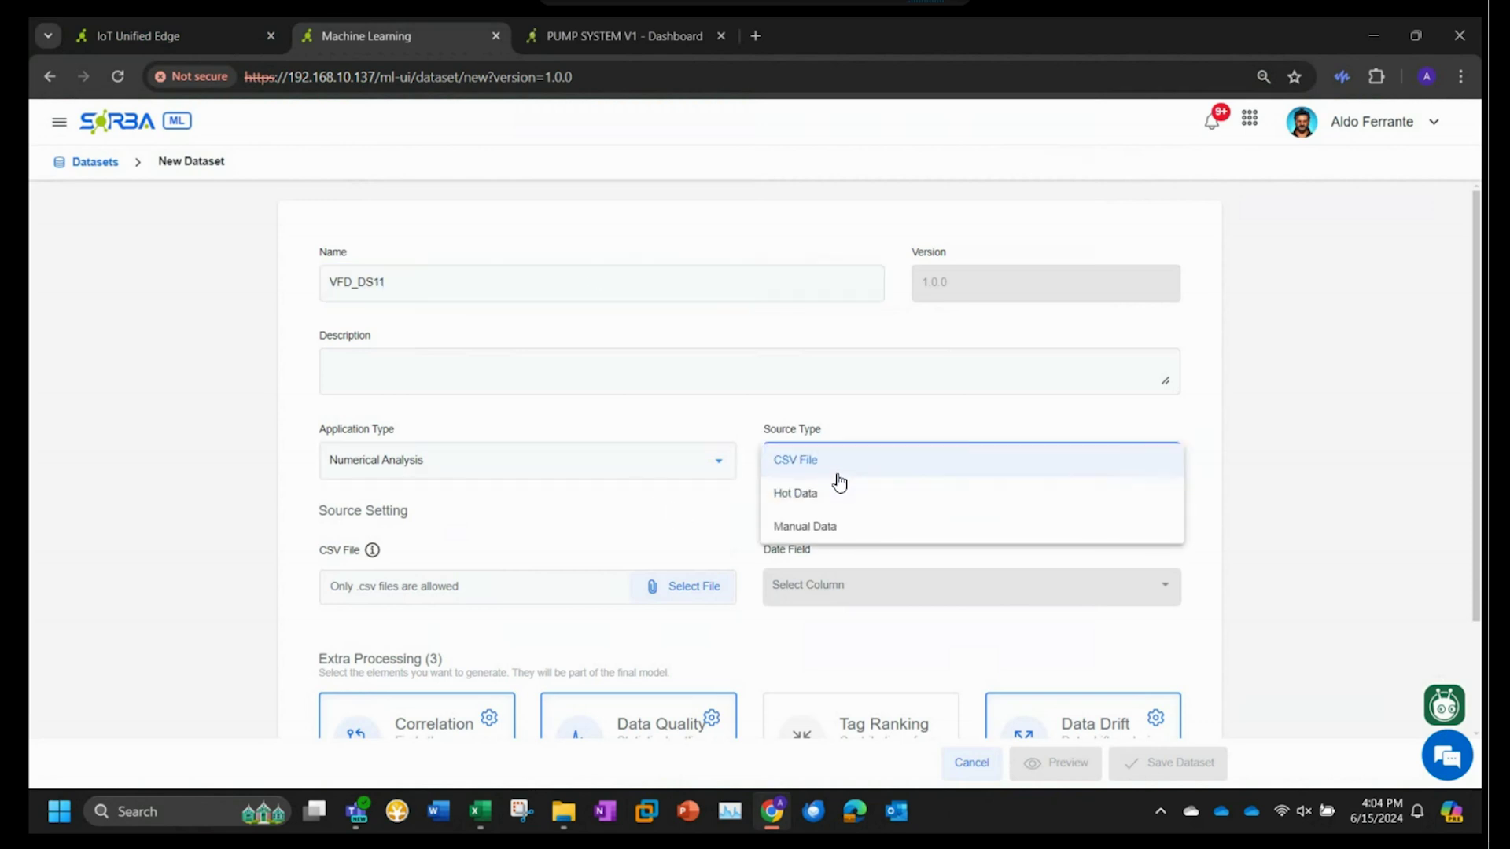
{"action": "left_click", "coordinate": [813, 500]}
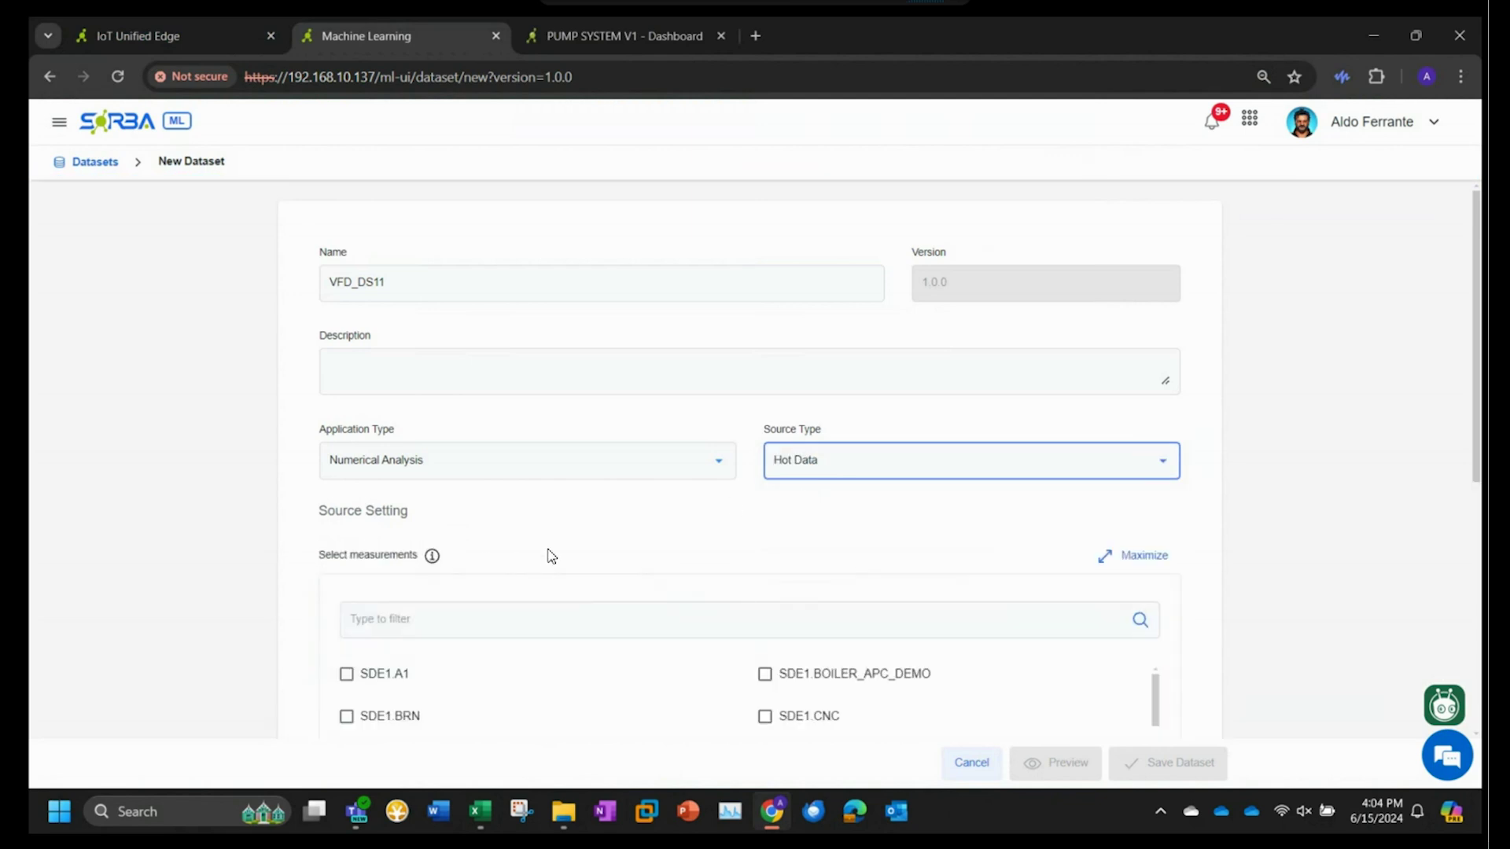
{"action": "scroll", "coordinate": [549, 563], "scroll_direction": "down", "scroll_amount": 2}
{"action": "scroll", "coordinate": [488, 607], "scroll_direction": "down", "scroll_amount": 5}
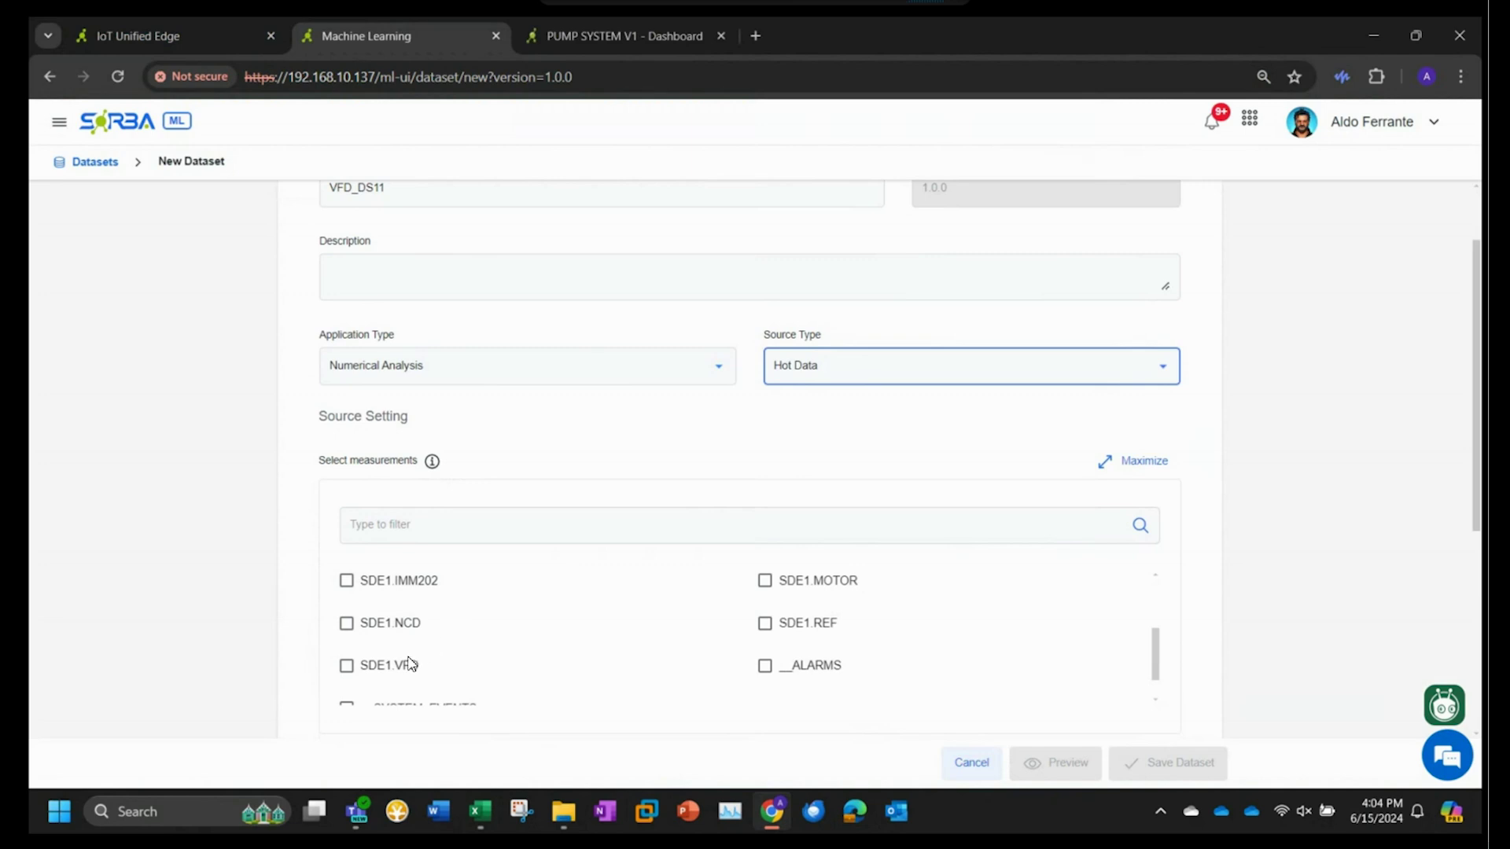
{"action": "left_click", "coordinate": [348, 666]}
{"action": "scroll", "coordinate": [506, 643], "scroll_direction": "down", "scroll_amount": 1}
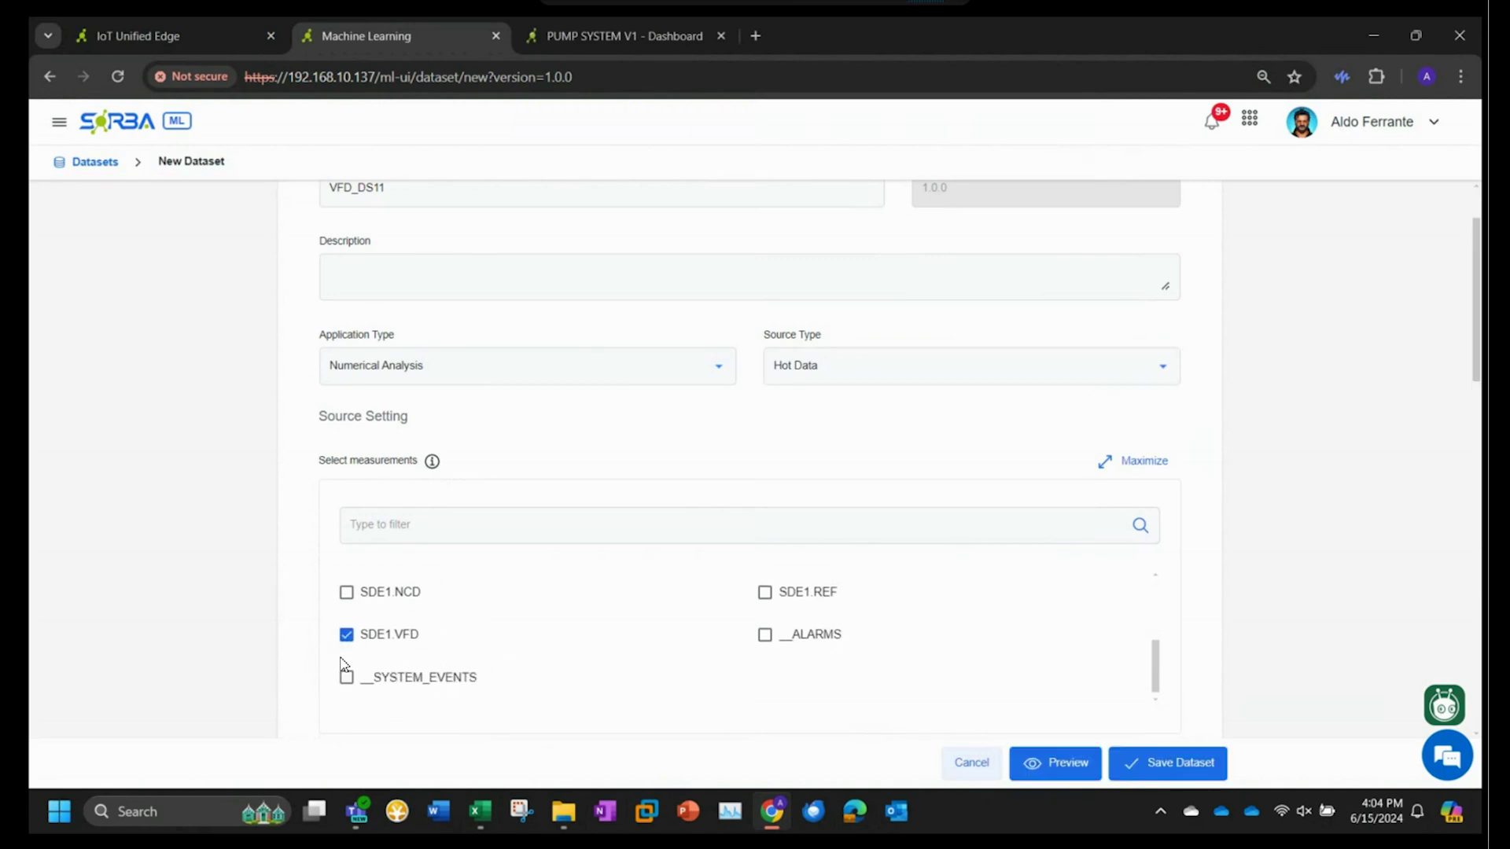
Step: Choose June 15, 2024 as both the start and end date of the data range
{"action": "scroll", "coordinate": [289, 652], "scroll_direction": "down", "scroll_amount": 3}
{"action": "scroll", "coordinate": [283, 634], "scroll_direction": "down", "scroll_amount": 1}
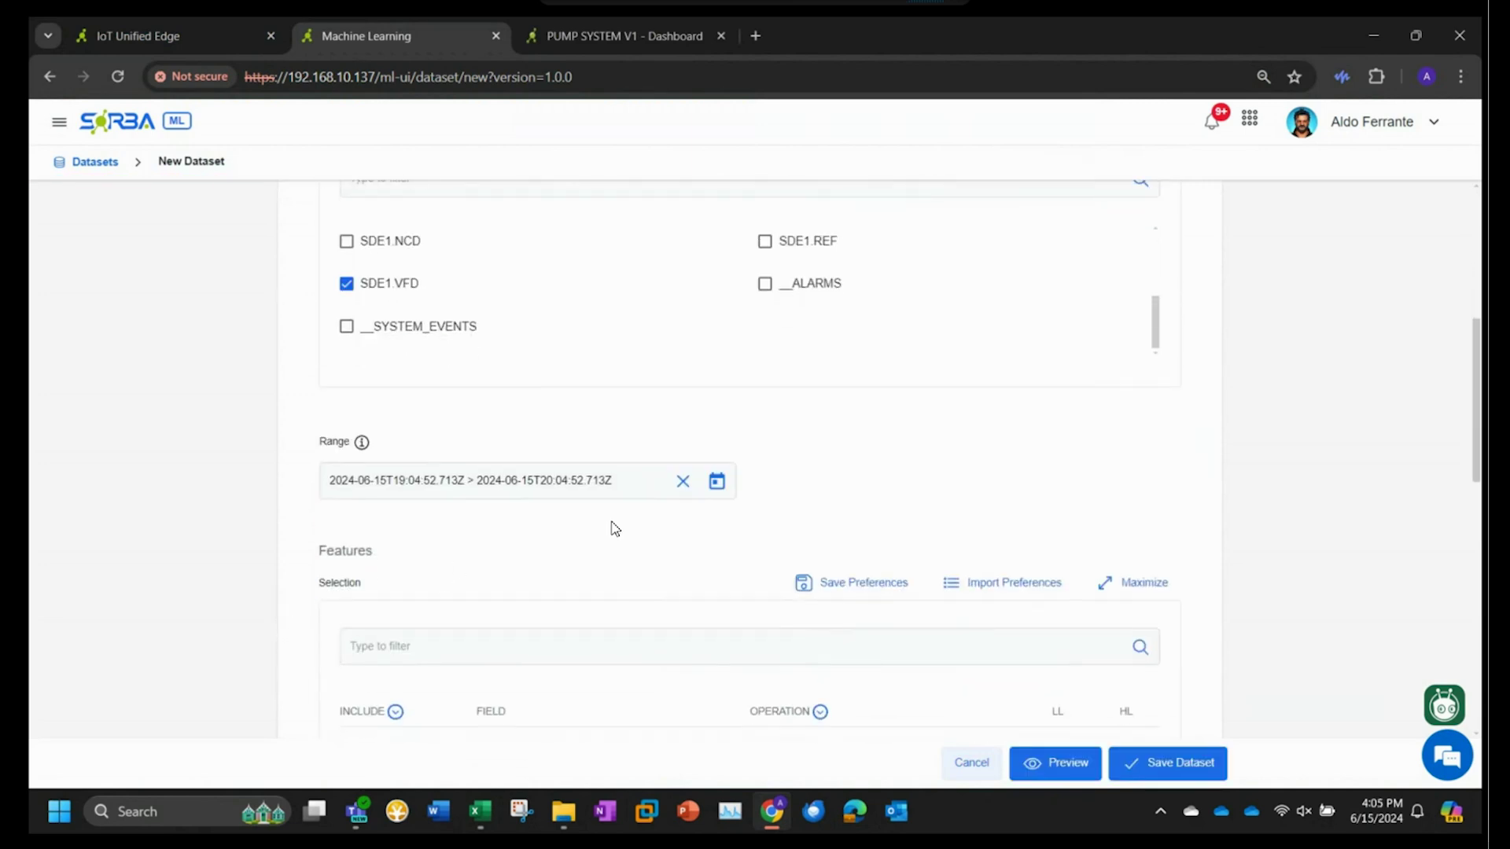
{"action": "left_click", "coordinate": [717, 482]}
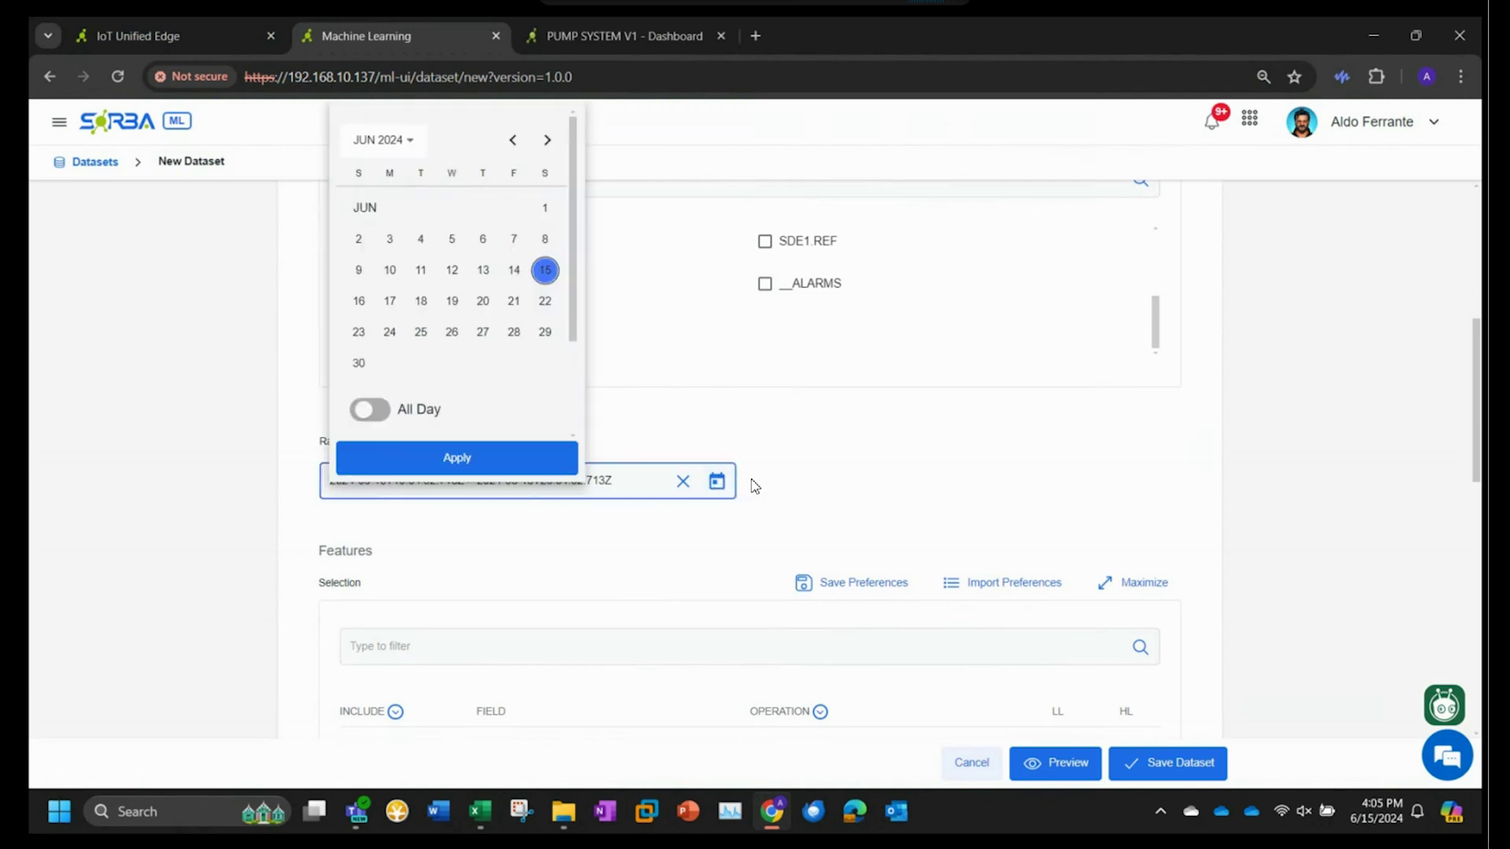
{"action": "left_click", "coordinate": [545, 276]}
{"action": "left_click", "coordinate": [545, 274]}
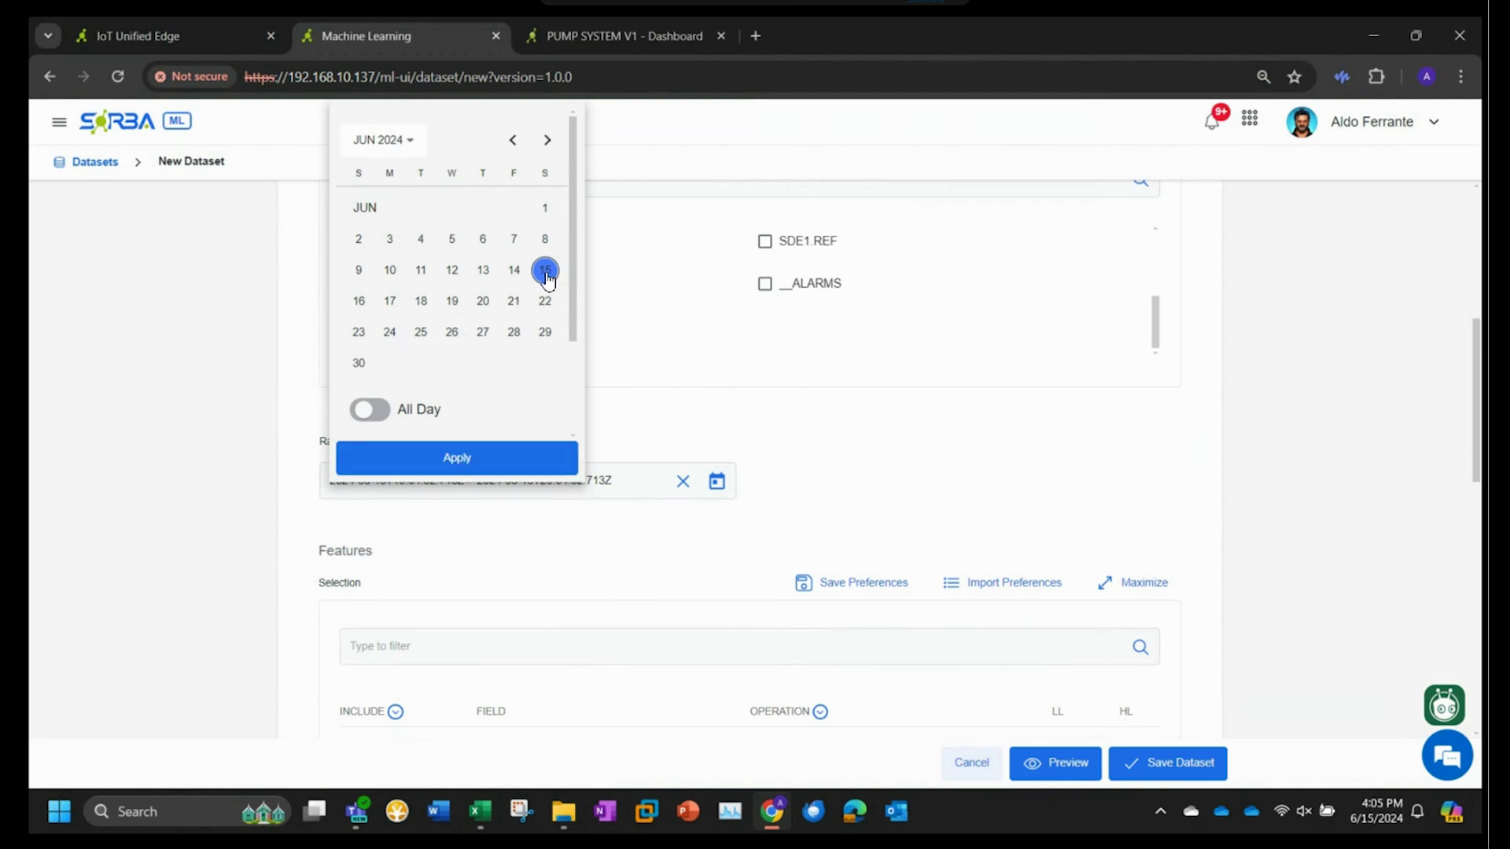
Step: Set the range's start time to 03:50 PM and apply the range
{"action": "left_click_drag", "start_coordinate": [573, 317], "coordinate": [569, 387]}
{"action": "scroll", "coordinate": [570, 387], "scroll_direction": "down", "scroll_amount": 1}
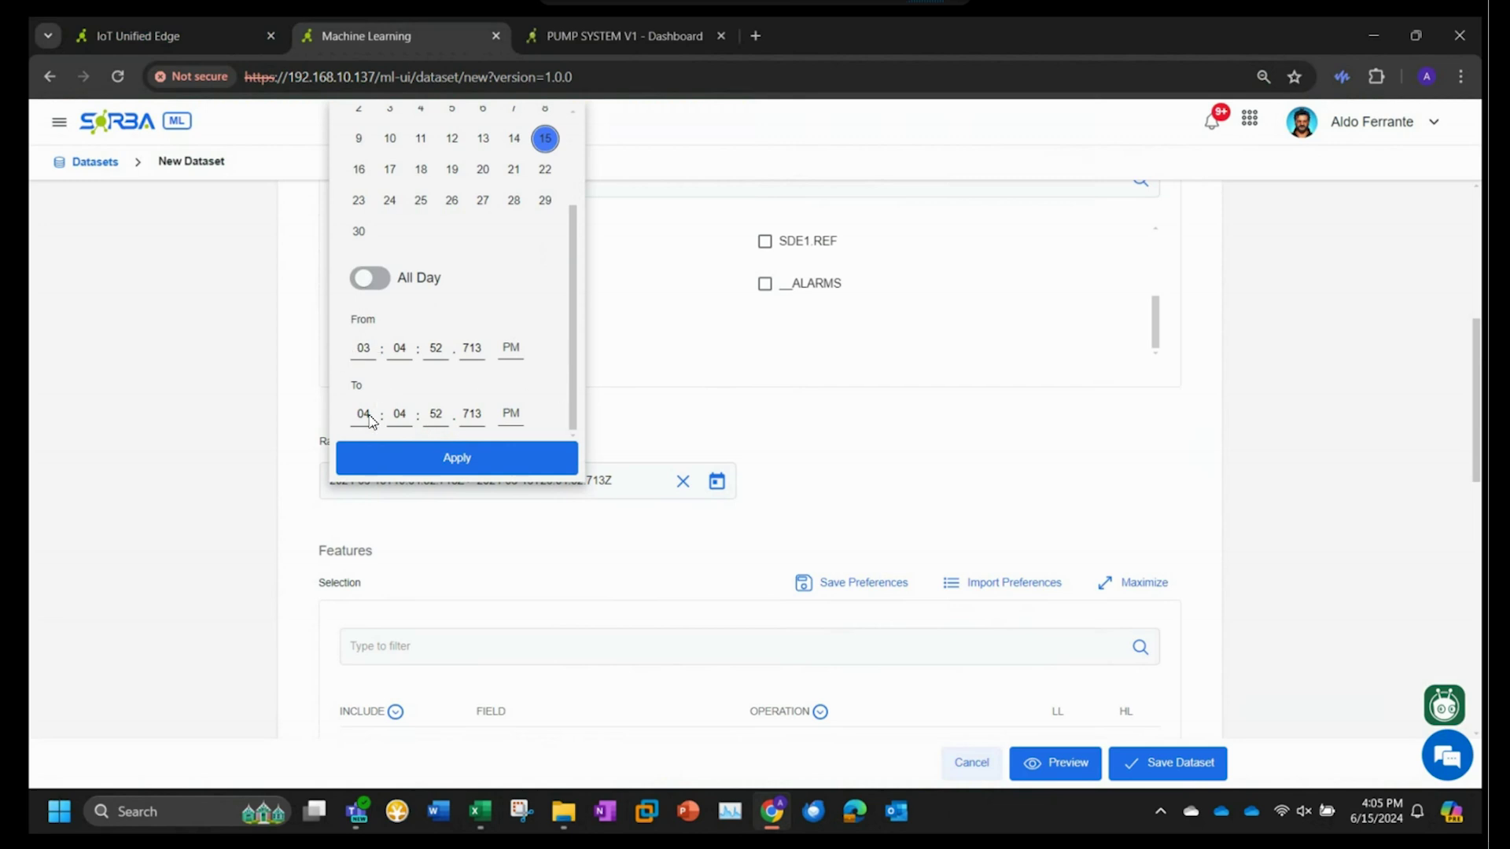
{"action": "left_click", "coordinate": [362, 347]}
{"action": "type", "text": "04"}
{"action": "left_click", "coordinate": [400, 347]}
{"action": "left_click", "coordinate": [362, 348]}
{"action": "type", "text": "03"}
{"action": "left_click", "coordinate": [399, 346]}
{"action": "type", "text": "45"}
{"action": "type", "text": "00"}
{"action": "type", "text": "5"}
{"action": "type", "text": "0"}
{"action": "left_click", "coordinate": [461, 463]}
Step: Exclude all fields from the feature selection and filter the field list by "IO."
{"action": "scroll", "coordinate": [932, 511], "scroll_direction": "down", "scroll_amount": 2}
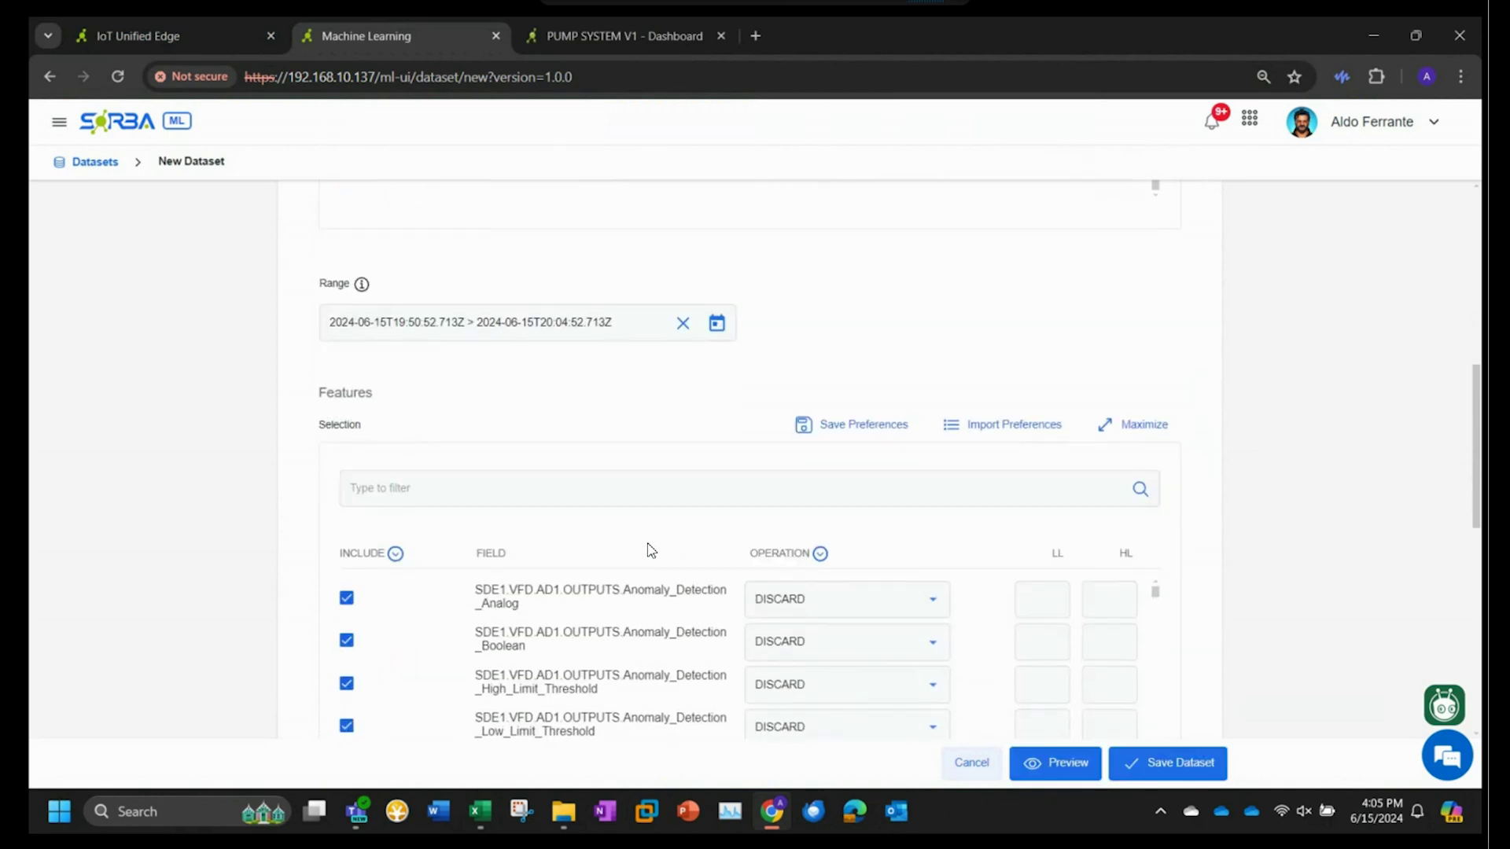
{"action": "left_click", "coordinate": [397, 556]}
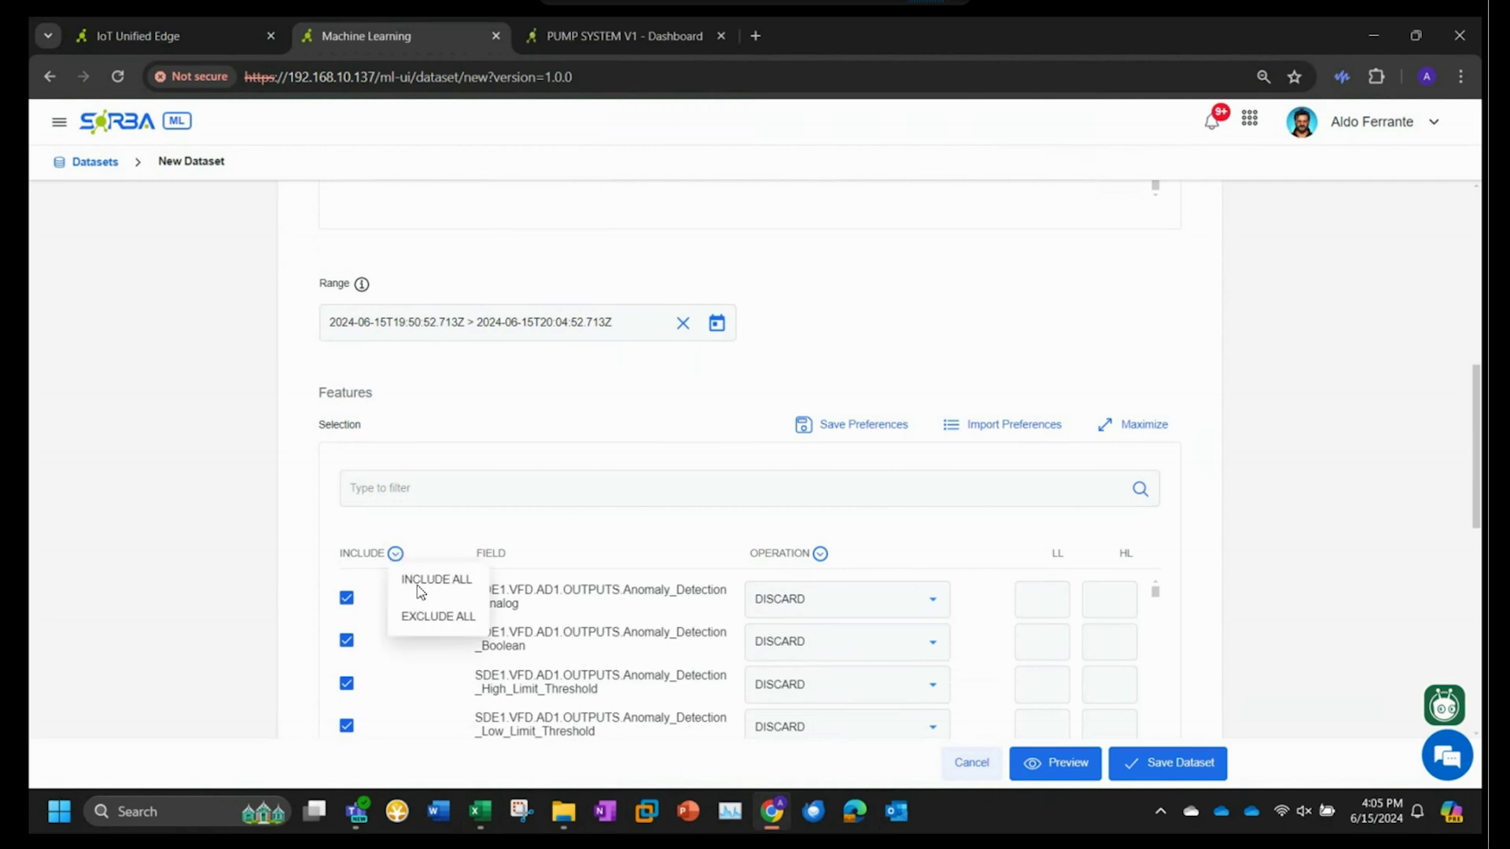
{"action": "left_click", "coordinate": [454, 617]}
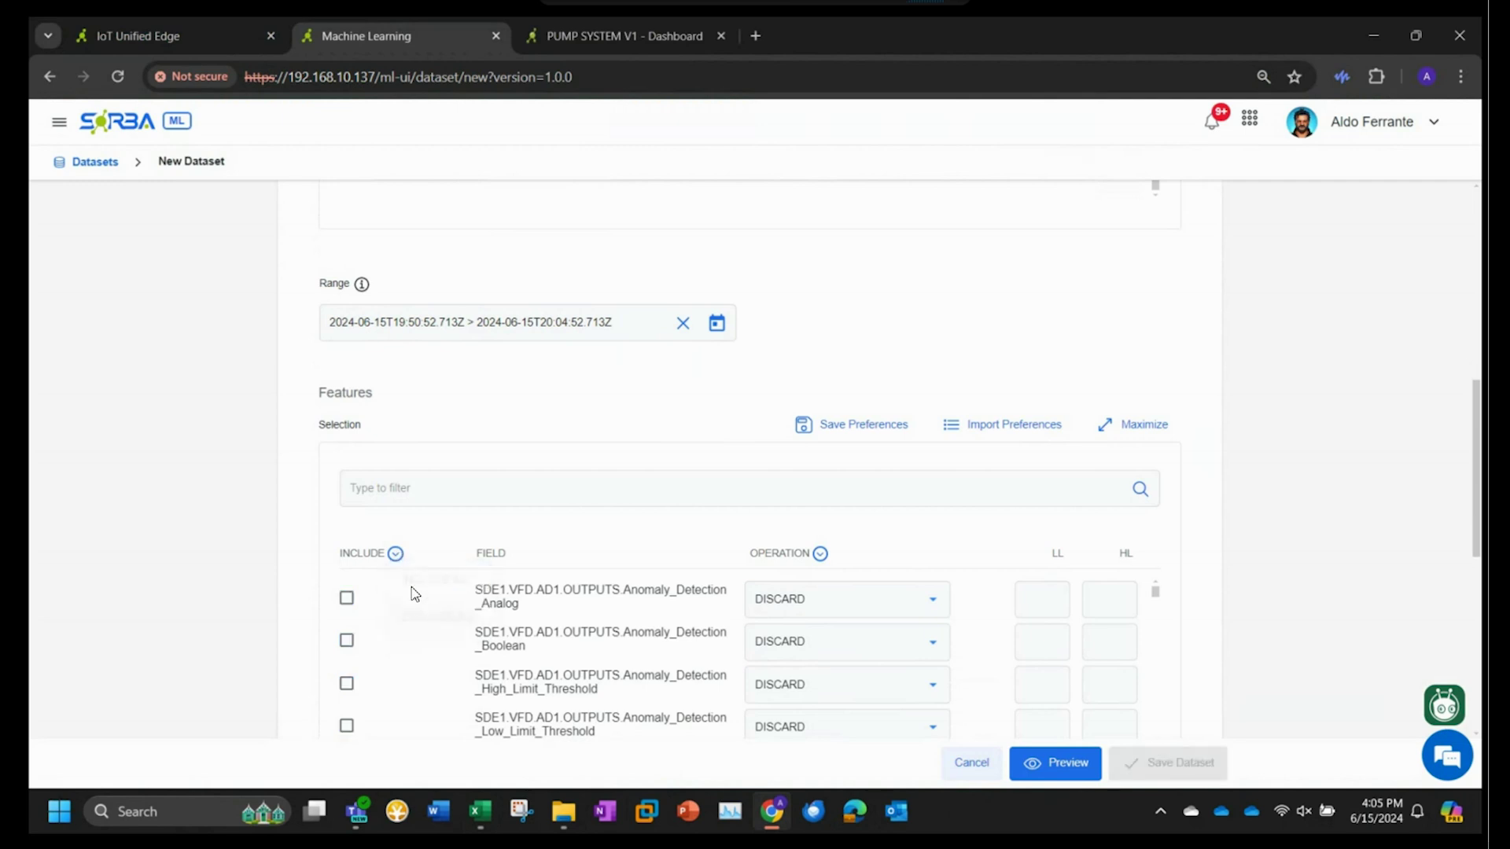
{"action": "scroll", "coordinate": [201, 456], "scroll_direction": "down", "scroll_amount": 2}
{"action": "scroll", "coordinate": [202, 457], "scroll_direction": "down", "scroll_amount": 1}
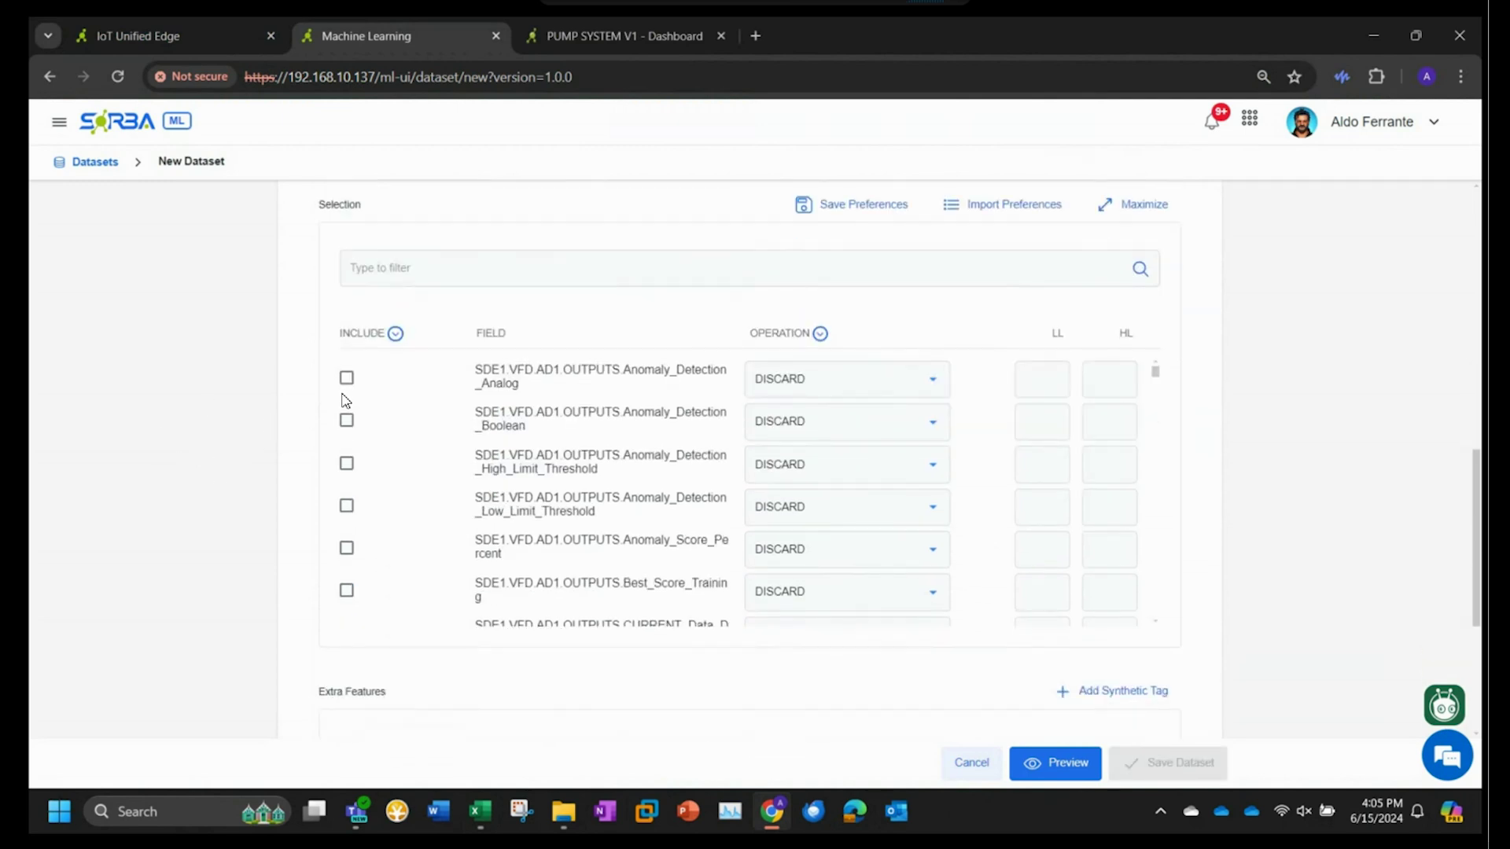
{"action": "left_click", "coordinate": [456, 273]}
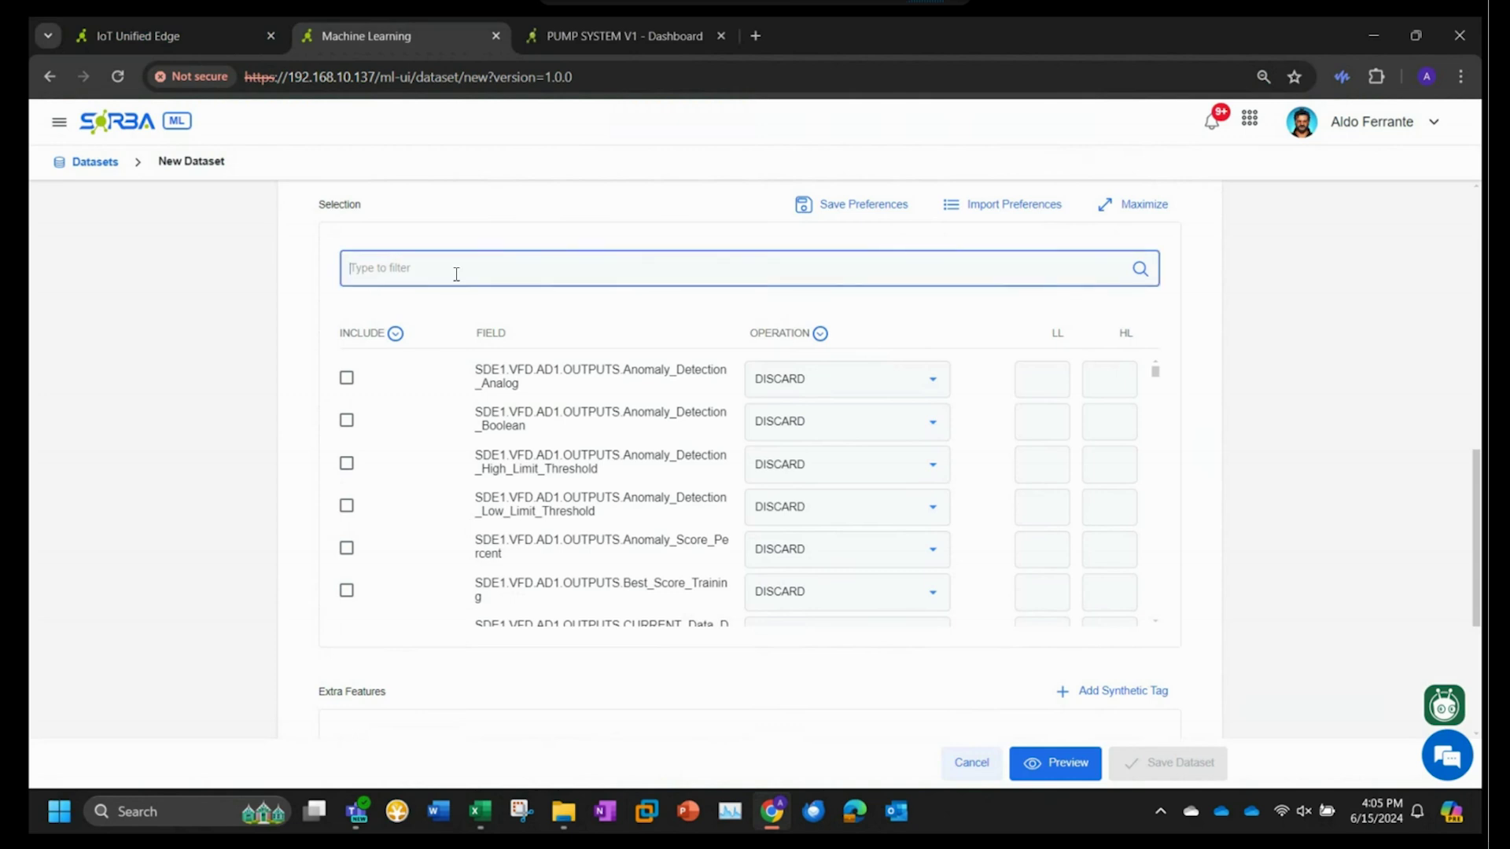
{"action": "type", "text": "IO."}
Step: Include the SDE1.VFD.IO fields CURRENT, FREQ, POWER and SPEED in the dataset's feature selection
{"action": "left_click", "coordinate": [346, 378]}
{"action": "left_click", "coordinate": [347, 422]}
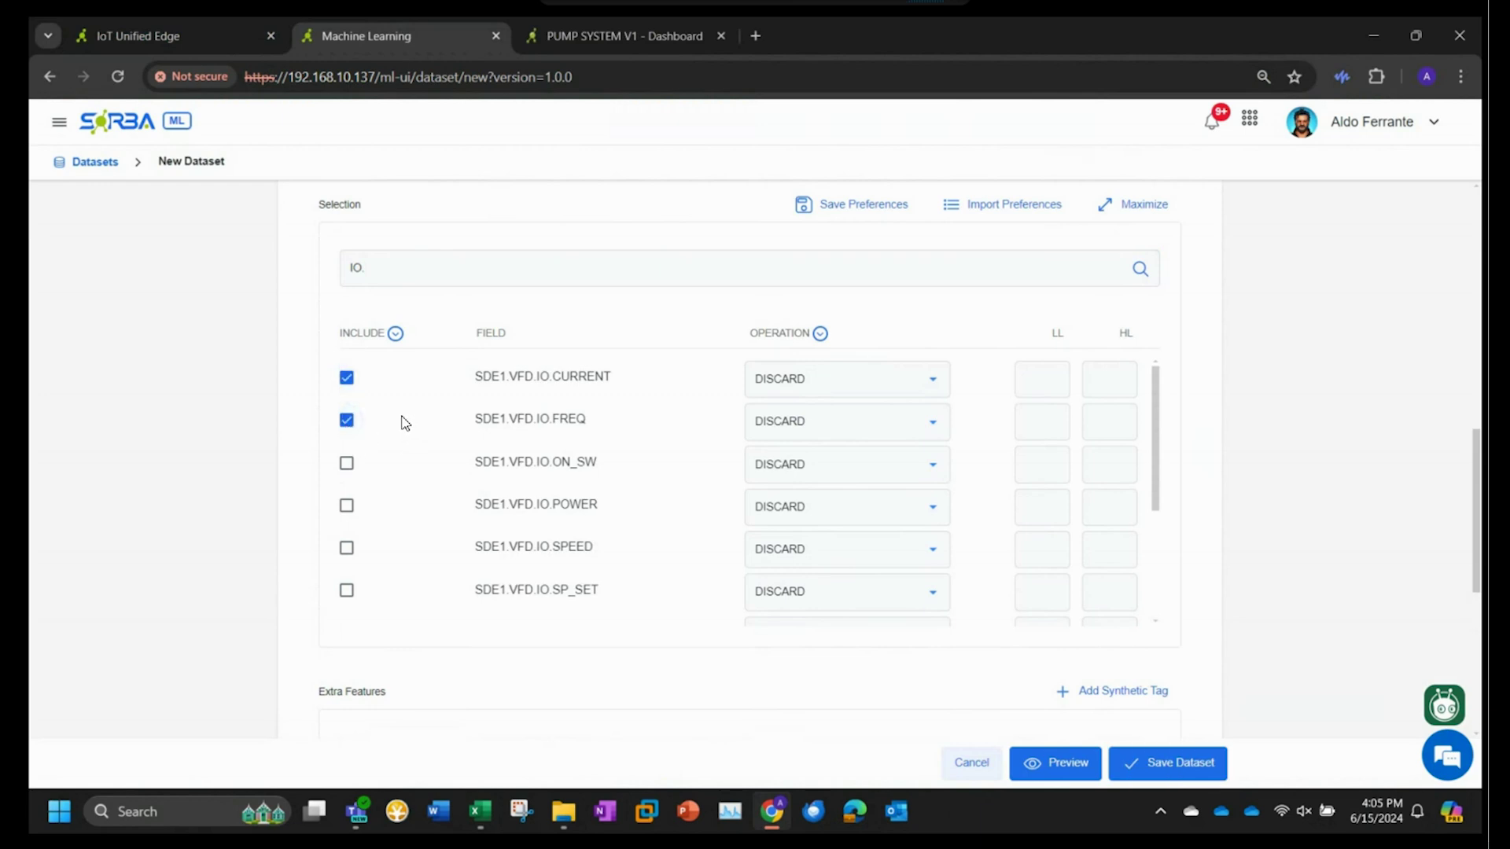
{"action": "left_click", "coordinate": [347, 507]}
{"action": "scroll", "coordinate": [404, 471], "scroll_direction": "down", "scroll_amount": 1}
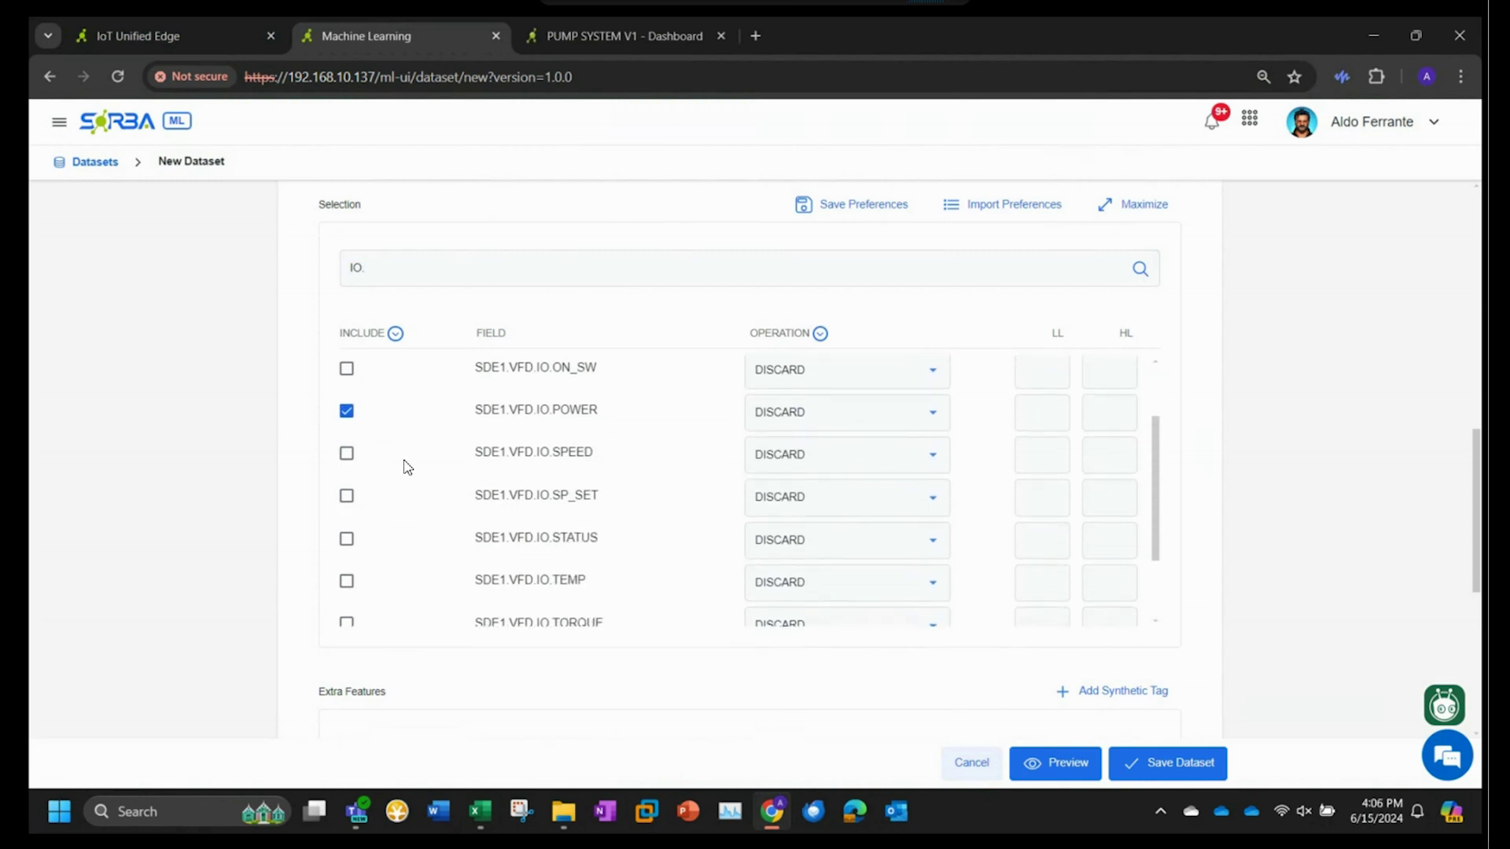
{"action": "left_click", "coordinate": [350, 460]}
{"action": "scroll", "coordinate": [366, 510], "scroll_direction": "down", "scroll_amount": 1}
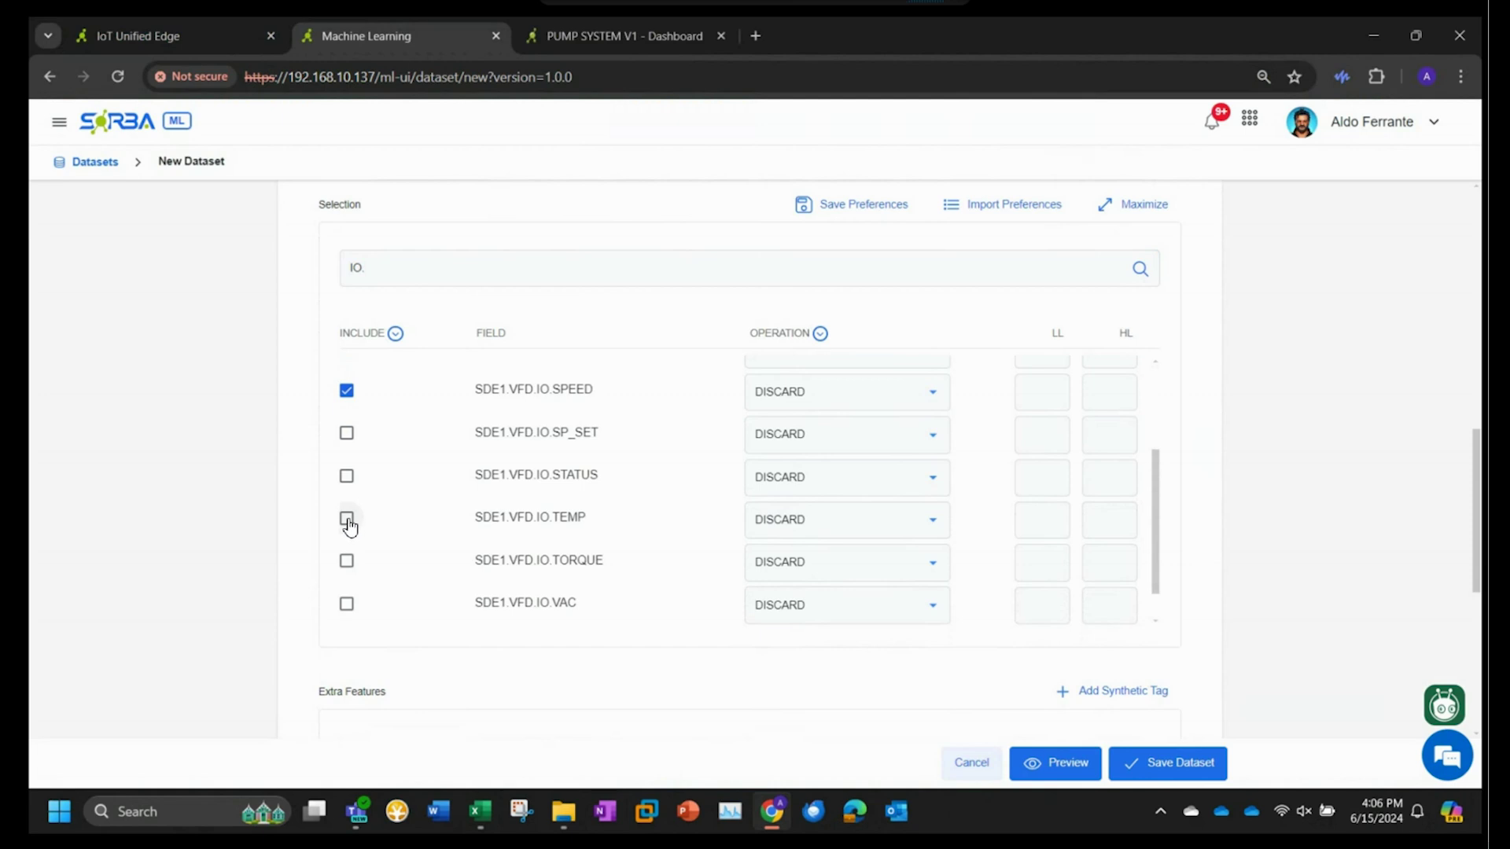
Step: Include the TEMP, TORQUE, VAC and VDC fields in the feature selection and save the dataset
{"action": "left_click", "coordinate": [347, 519]}
{"action": "scroll", "coordinate": [366, 552], "scroll_direction": "down", "scroll_amount": 1}
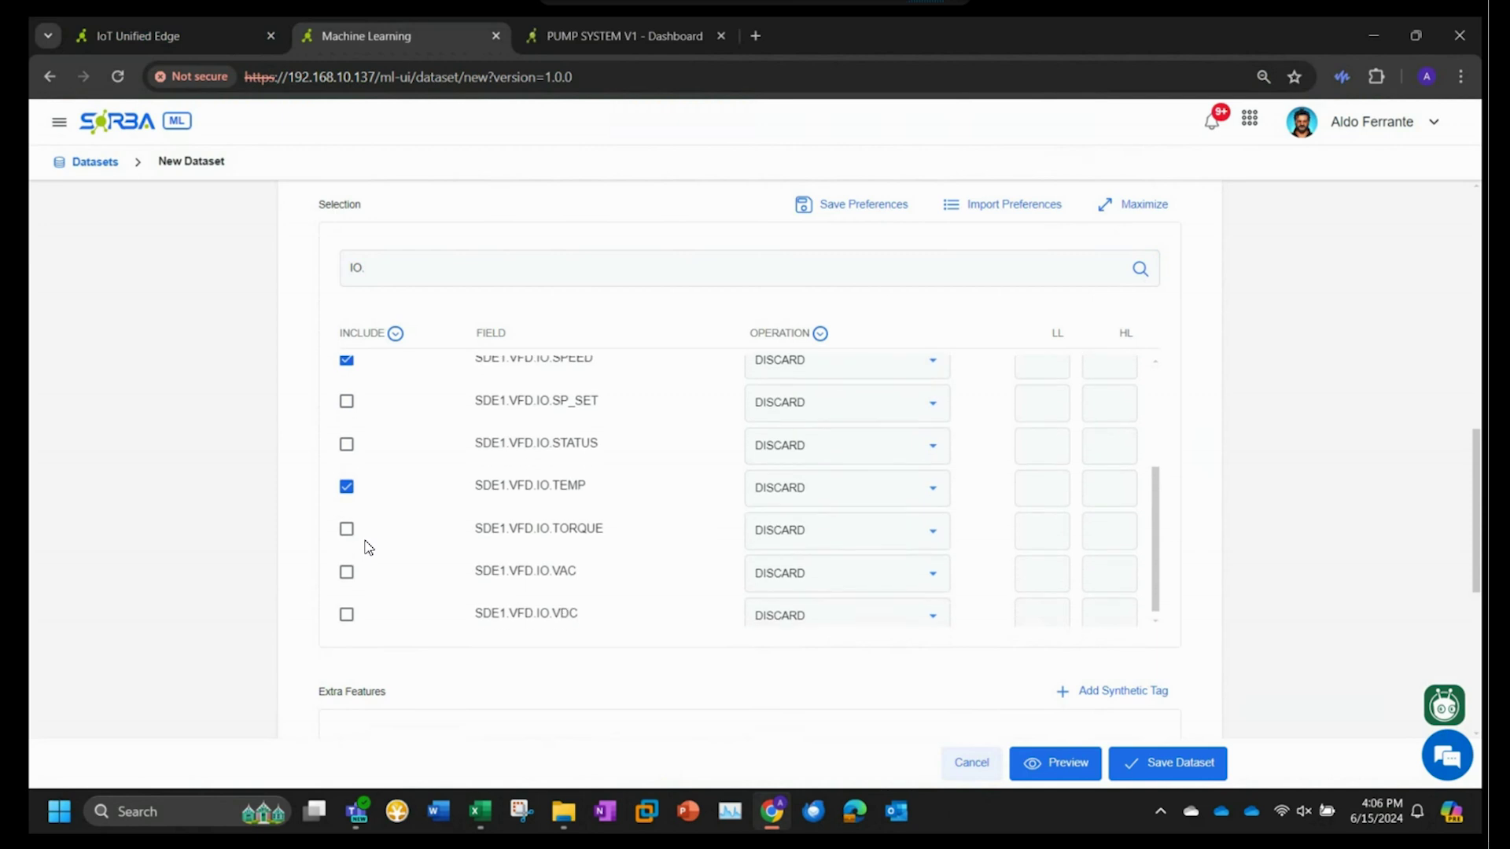
{"action": "left_click", "coordinate": [347, 530]}
{"action": "left_click", "coordinate": [346, 572]}
{"action": "left_click", "coordinate": [347, 616]}
{"action": "scroll", "coordinate": [541, 470], "scroll_direction": "up", "scroll_amount": 1}
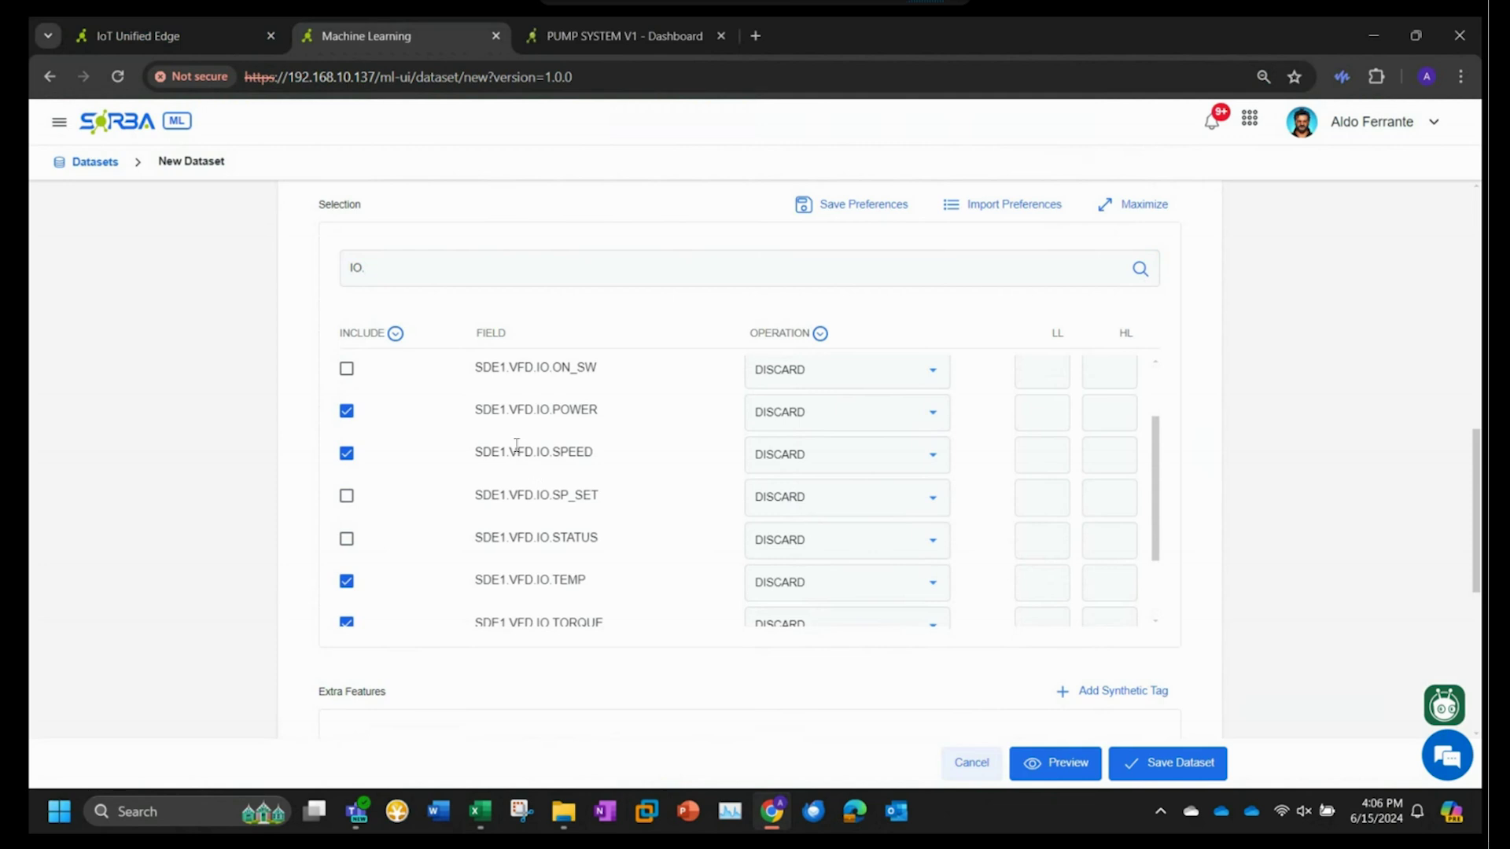
{"action": "scroll", "coordinate": [483, 535], "scroll_direction": "down", "scroll_amount": 1}
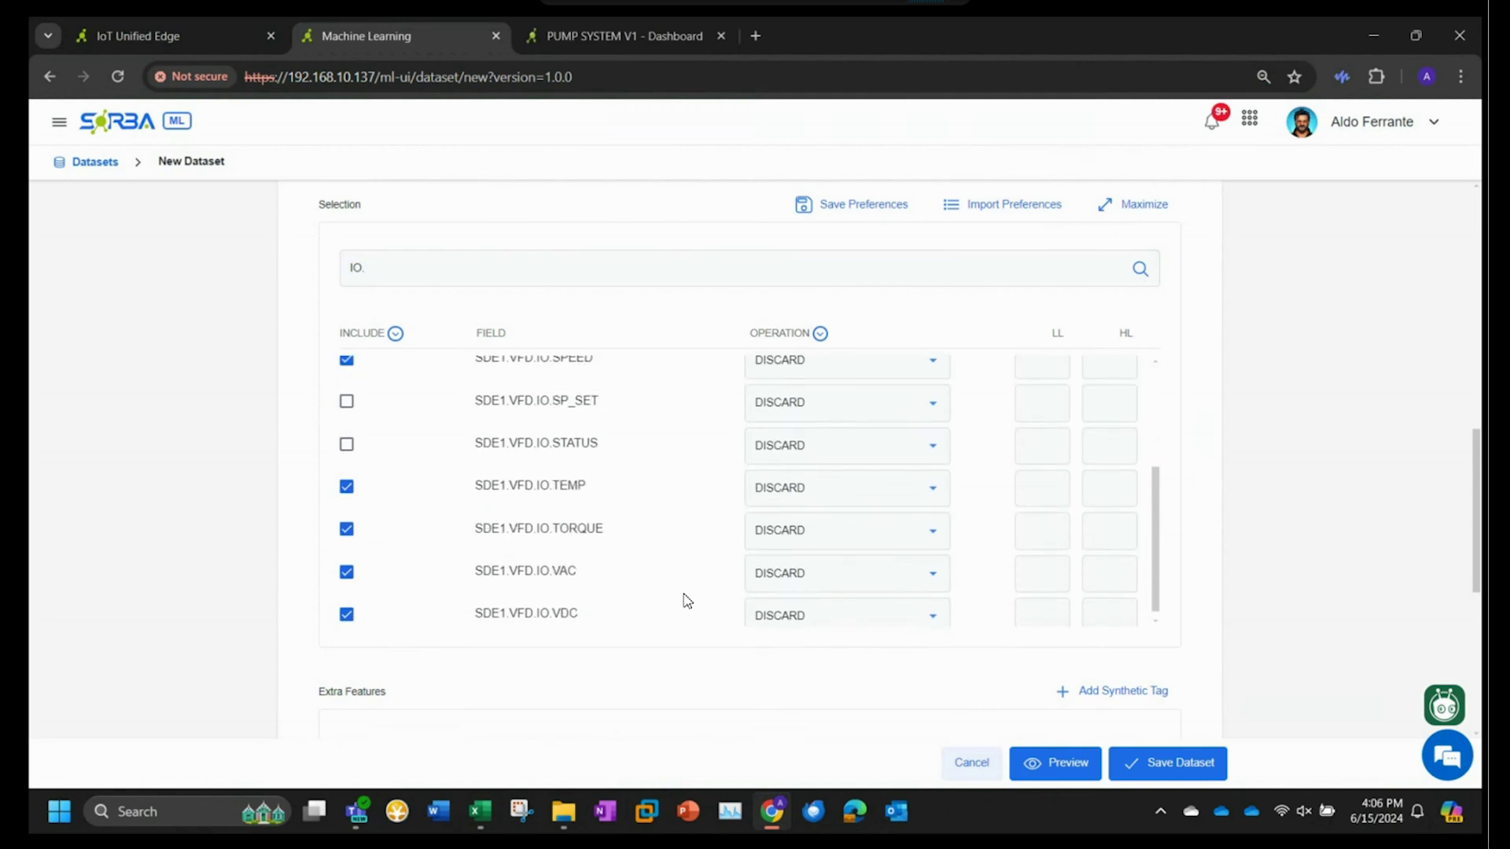
{"action": "left_click", "coordinate": [1184, 769]}
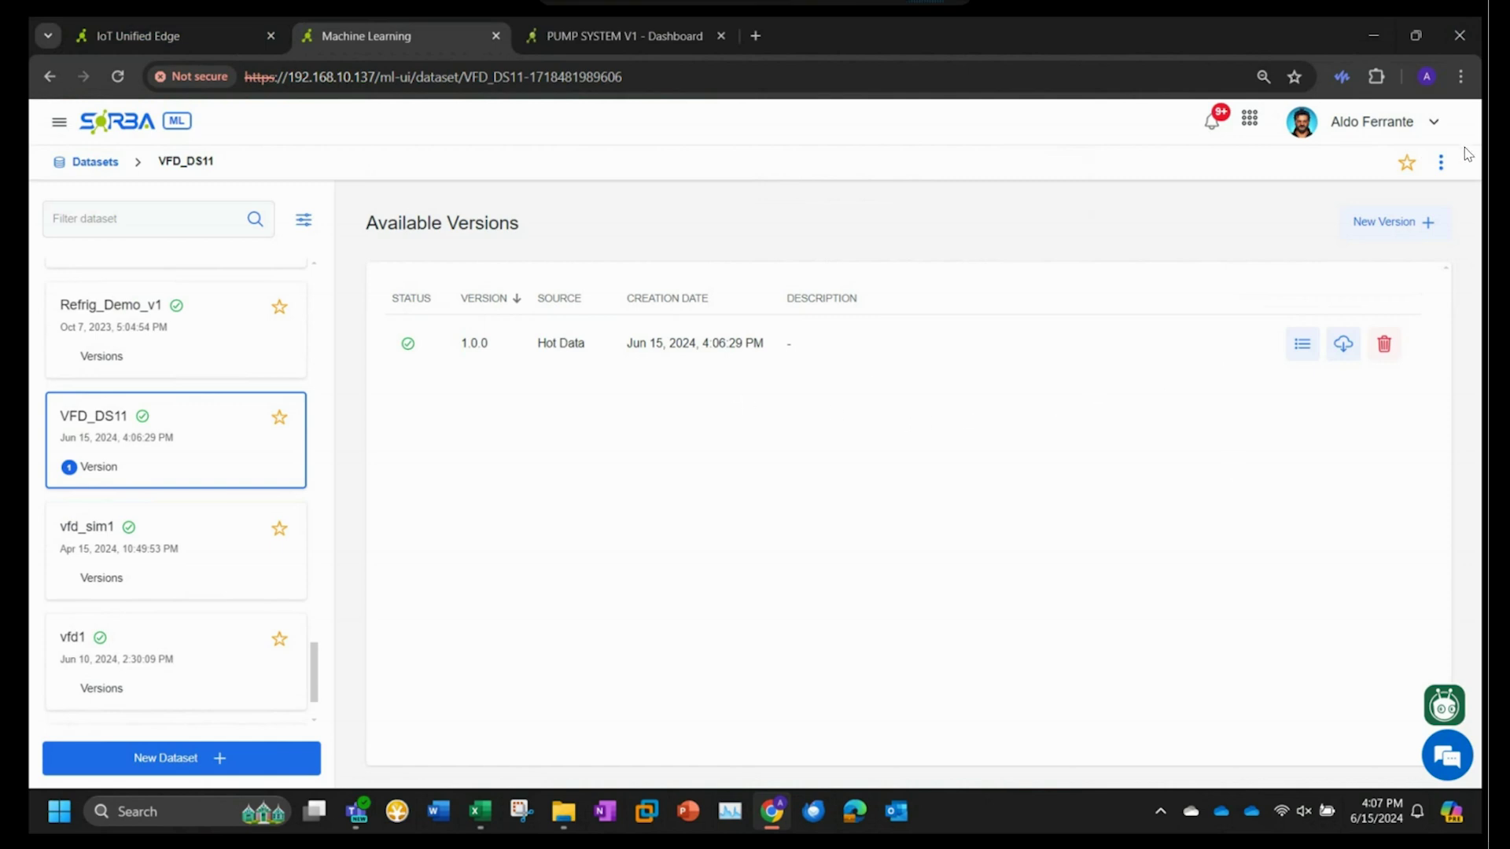
Step: Explore the VFD_DS11 dataset and examine its summary charts and trend statistics for the overview data and for all data
{"action": "left_click", "coordinate": [1441, 163]}
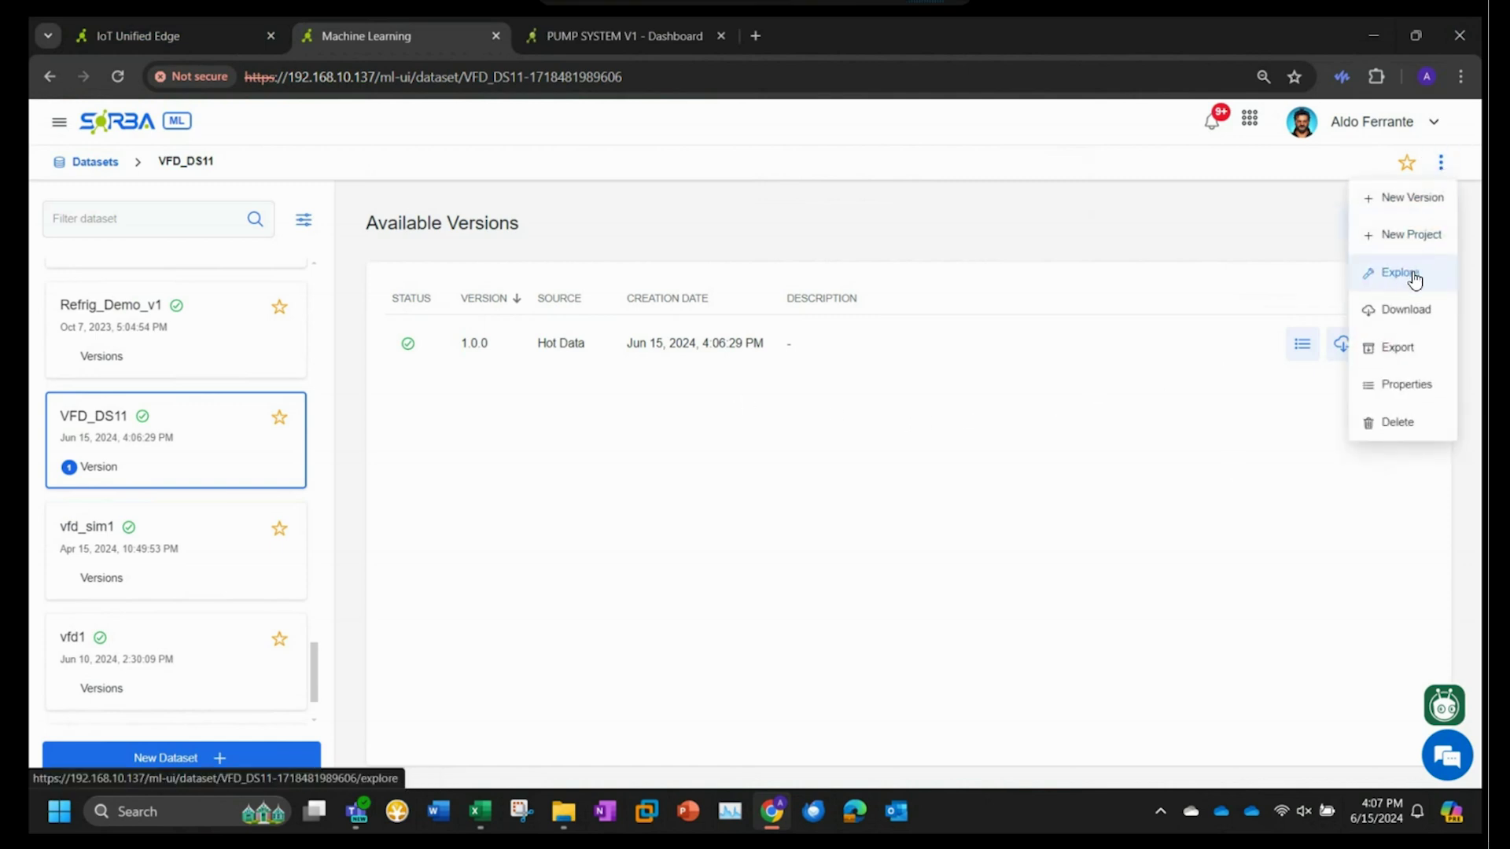
{"action": "left_click", "coordinate": [1415, 278]}
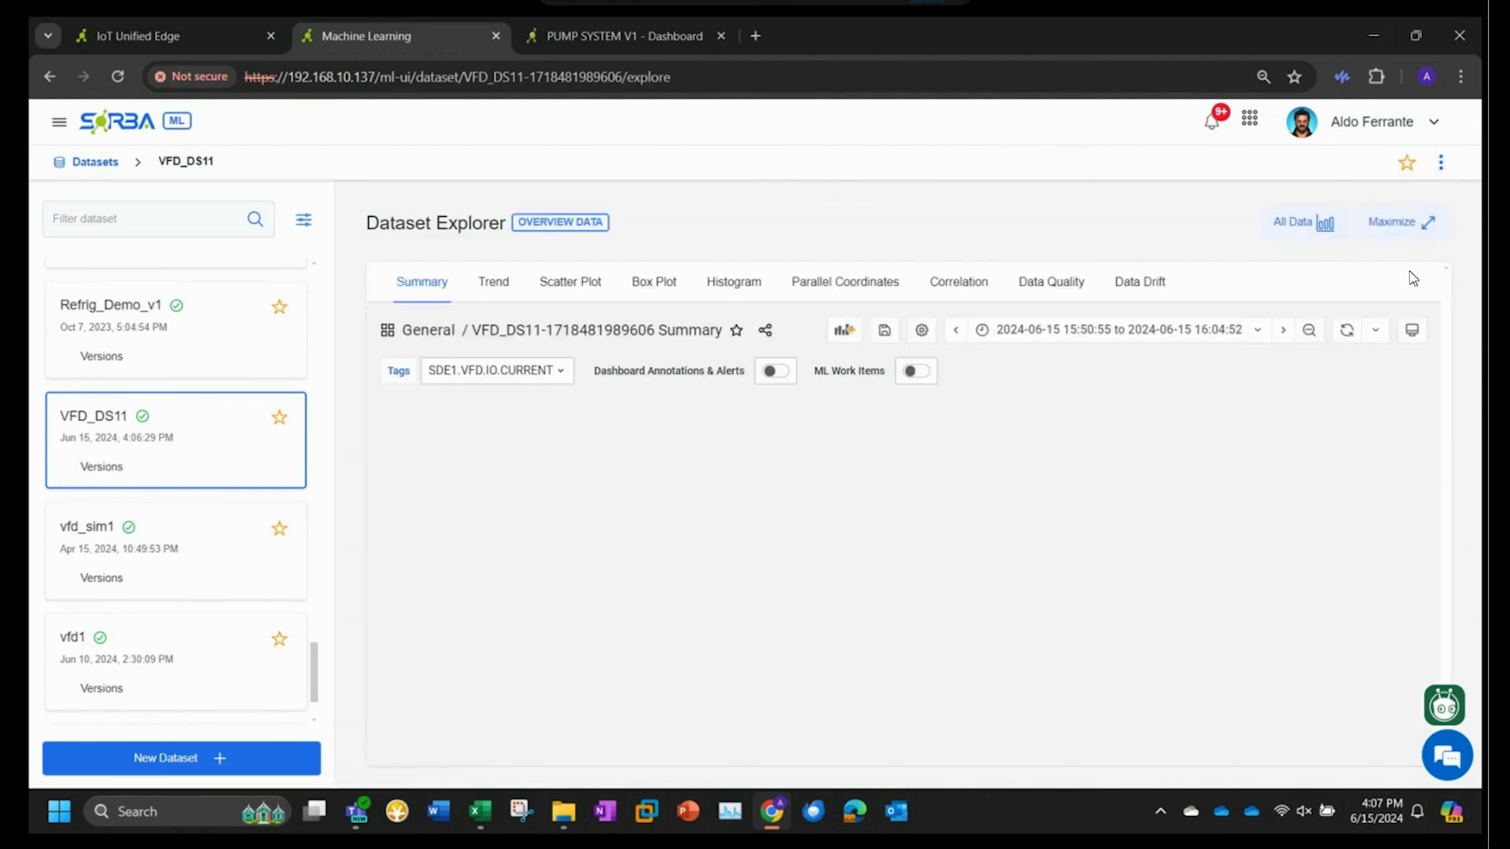
{"action": "mouse_move", "coordinate": [964, 481]}
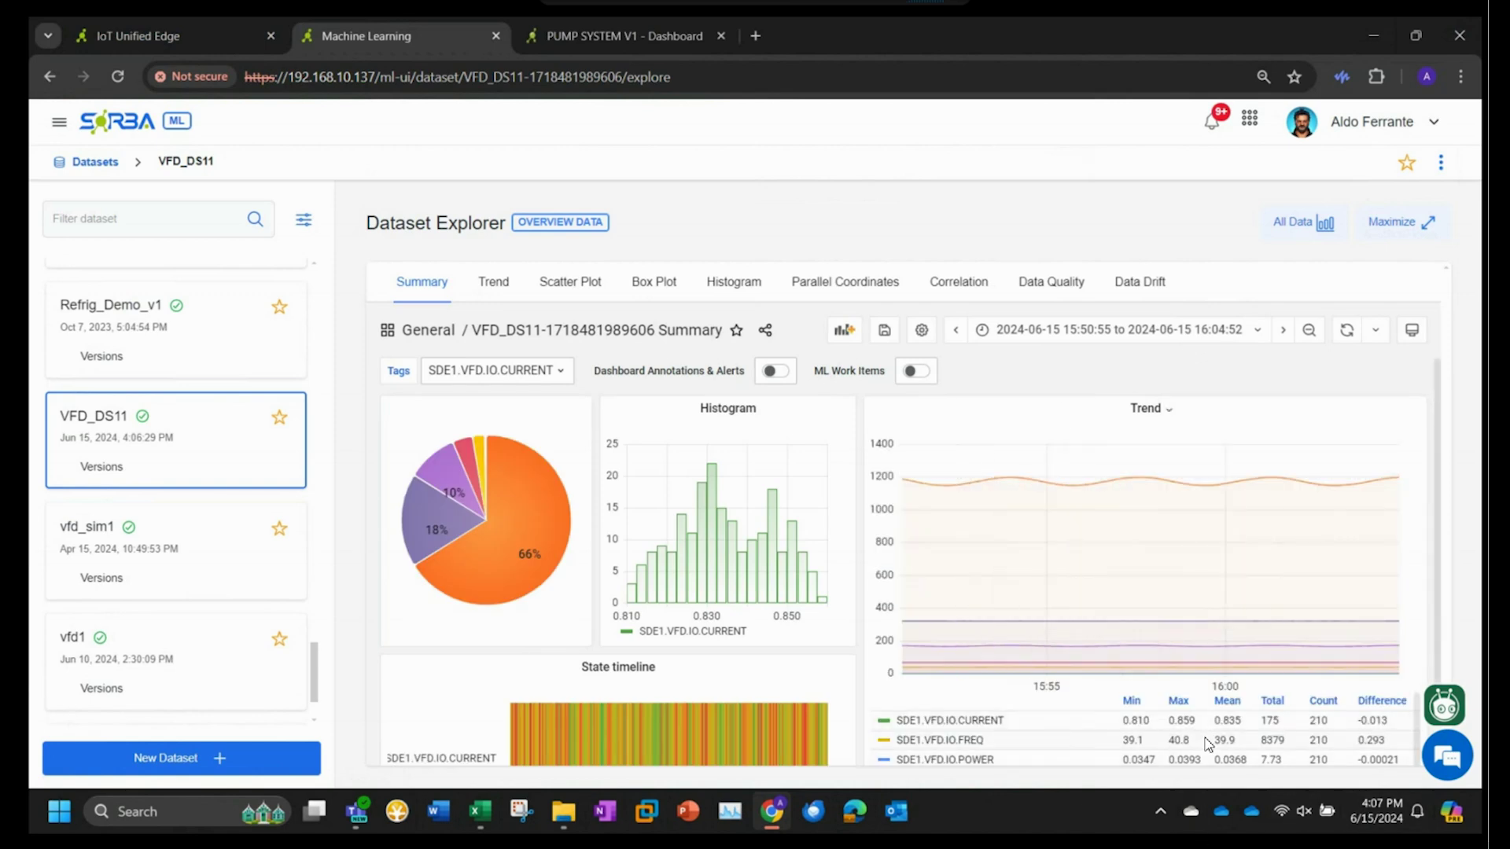
{"action": "scroll", "coordinate": [878, 702], "scroll_direction": "down", "scroll_amount": 1}
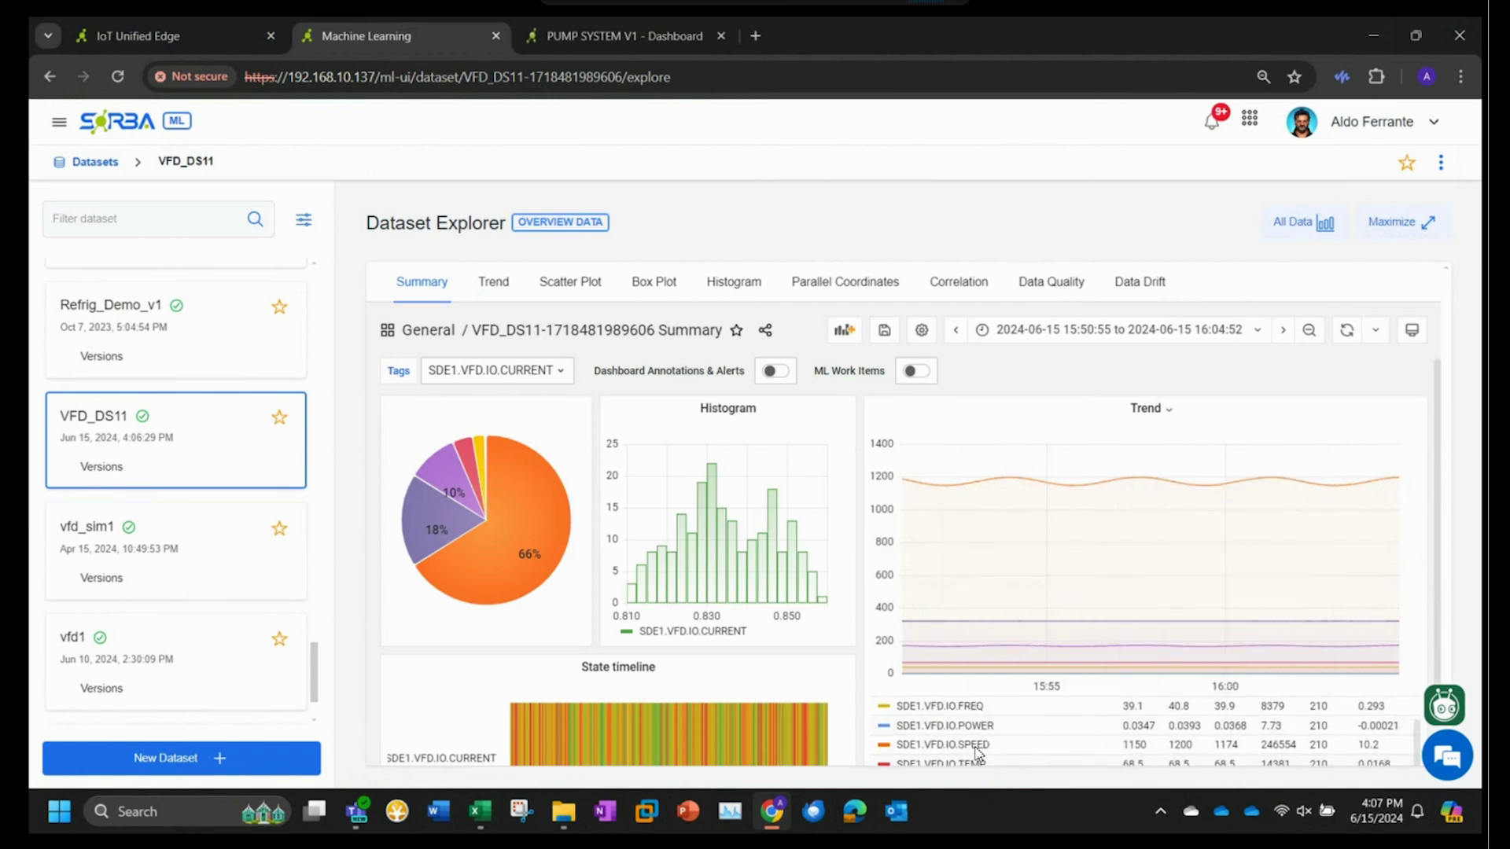
{"action": "scroll", "coordinate": [975, 739], "scroll_direction": "down", "scroll_amount": 3}
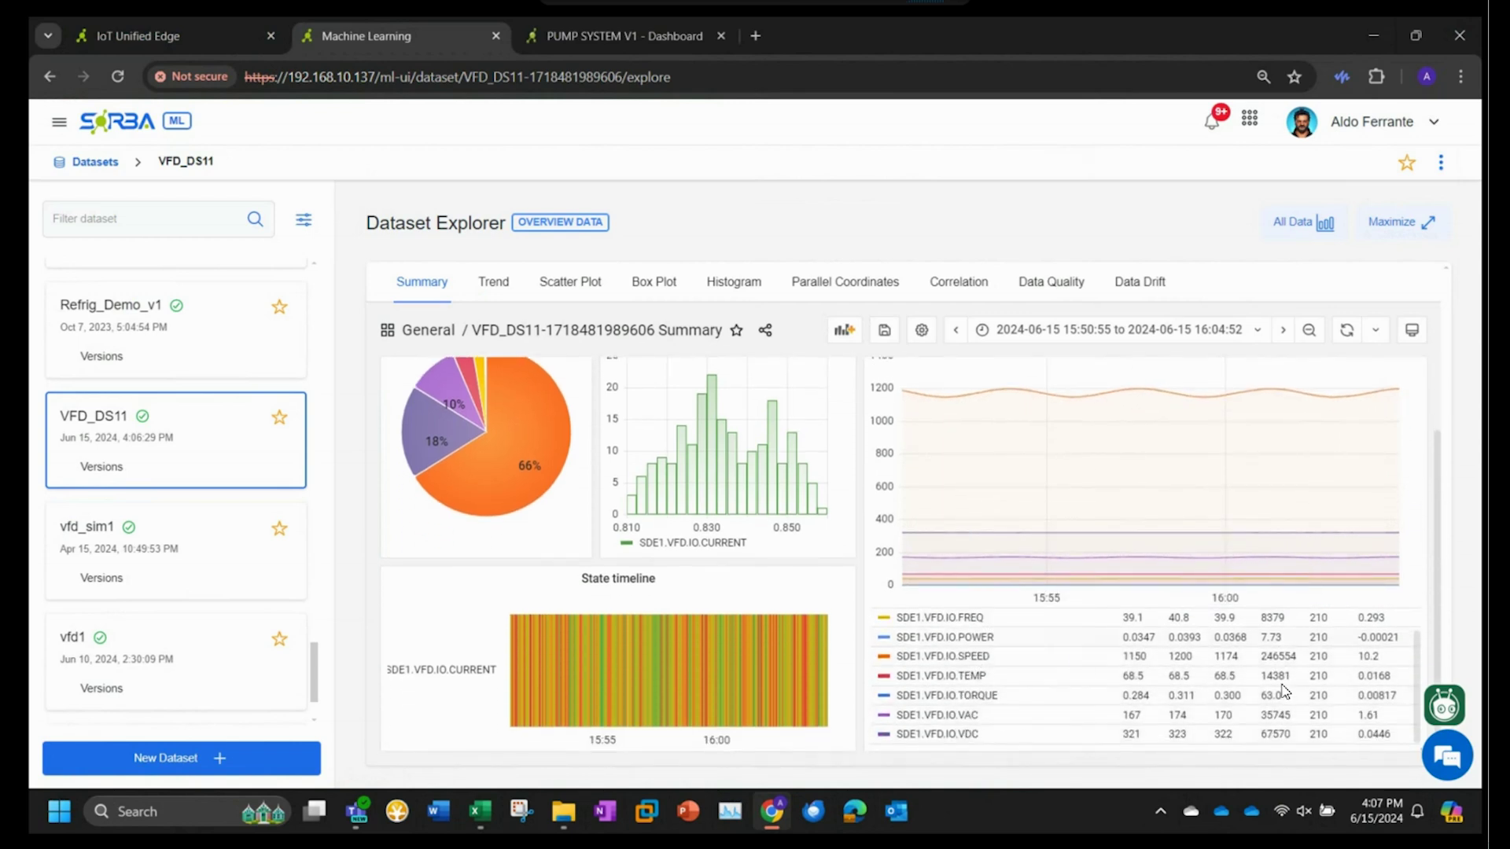
{"action": "left_click", "coordinate": [1296, 222]}
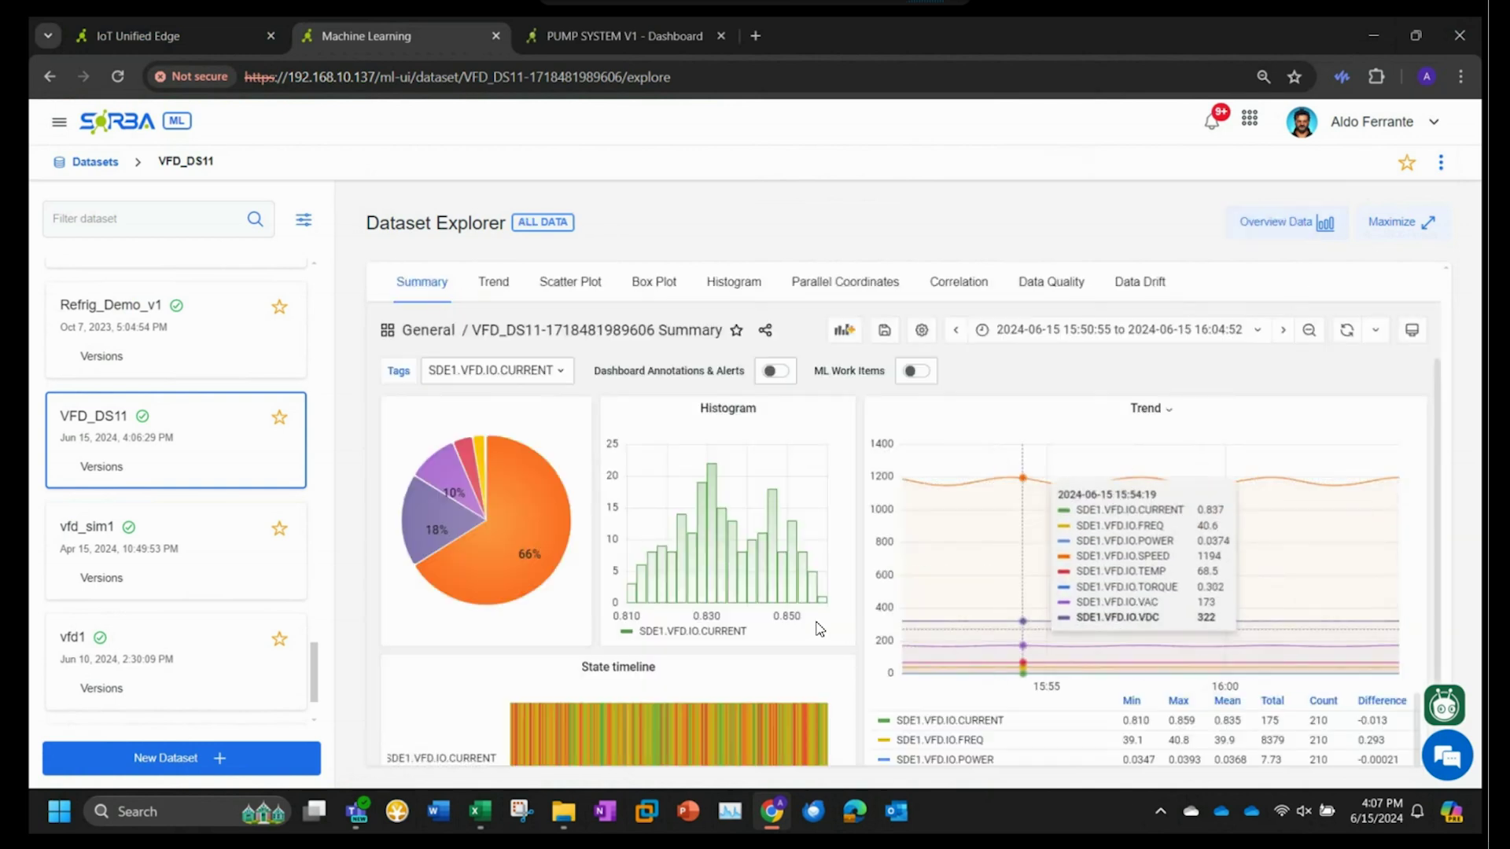
{"action": "scroll", "coordinate": [1129, 702], "scroll_direction": "down", "scroll_amount": 3}
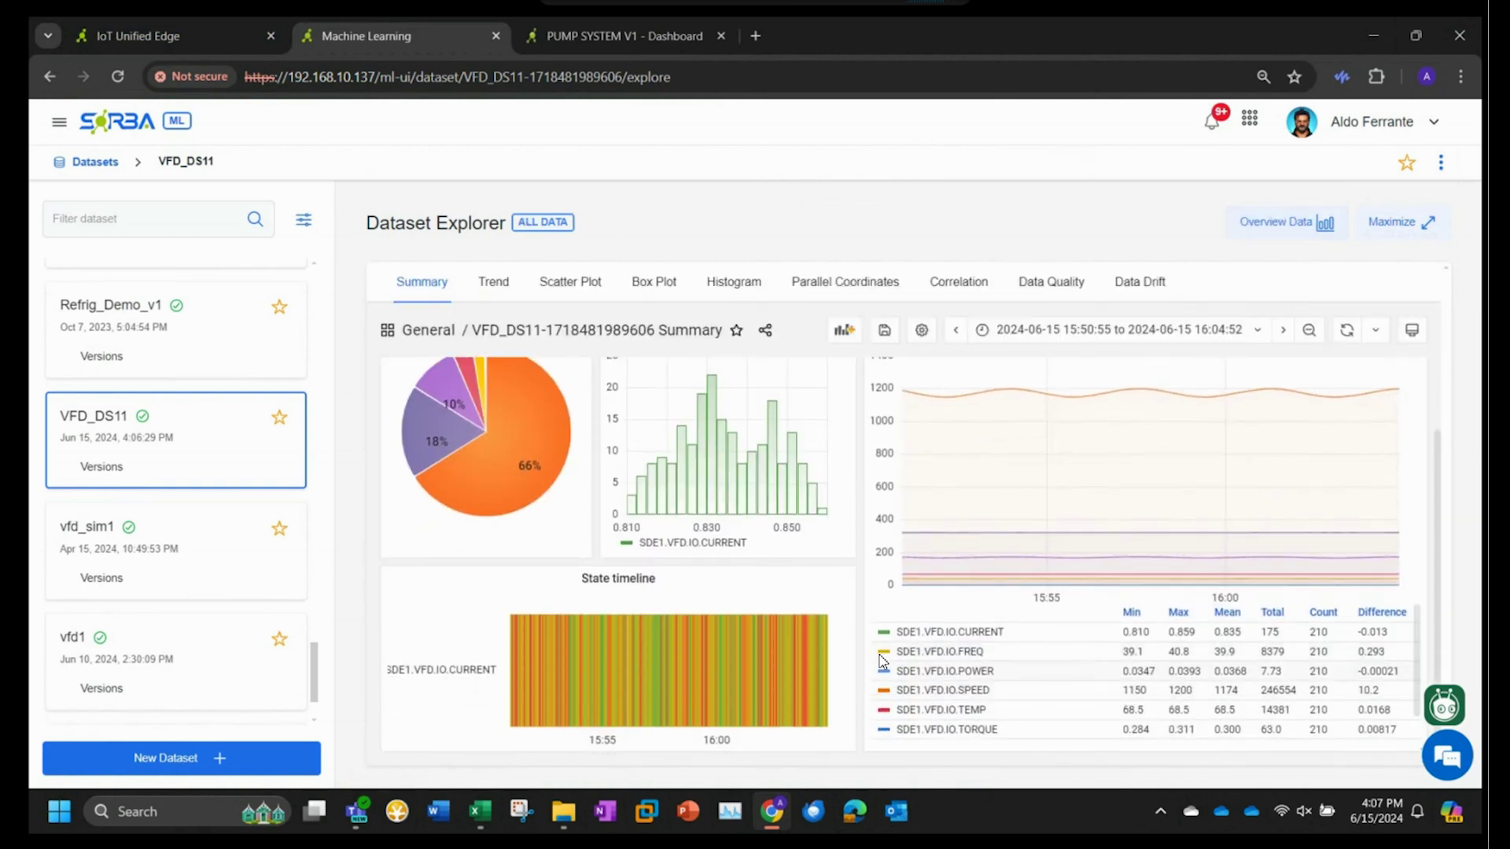
{"action": "mouse_move", "coordinate": [767, 633]}
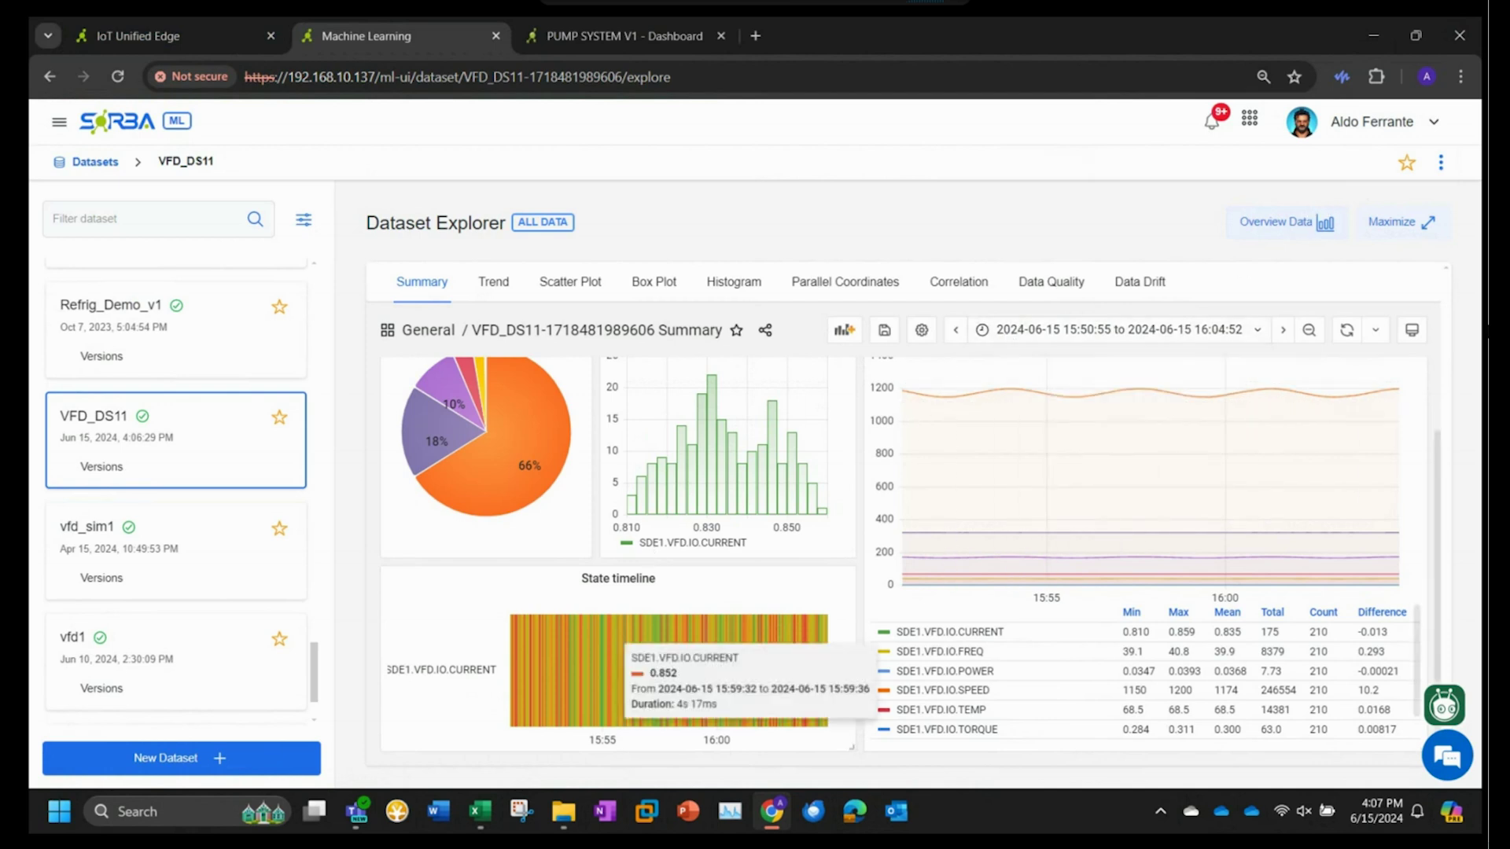
Step: Create a new project from the VFD_DS11 dataset, naming the project VFD_DS11 as well
{"action": "left_click", "coordinate": [1440, 167]}
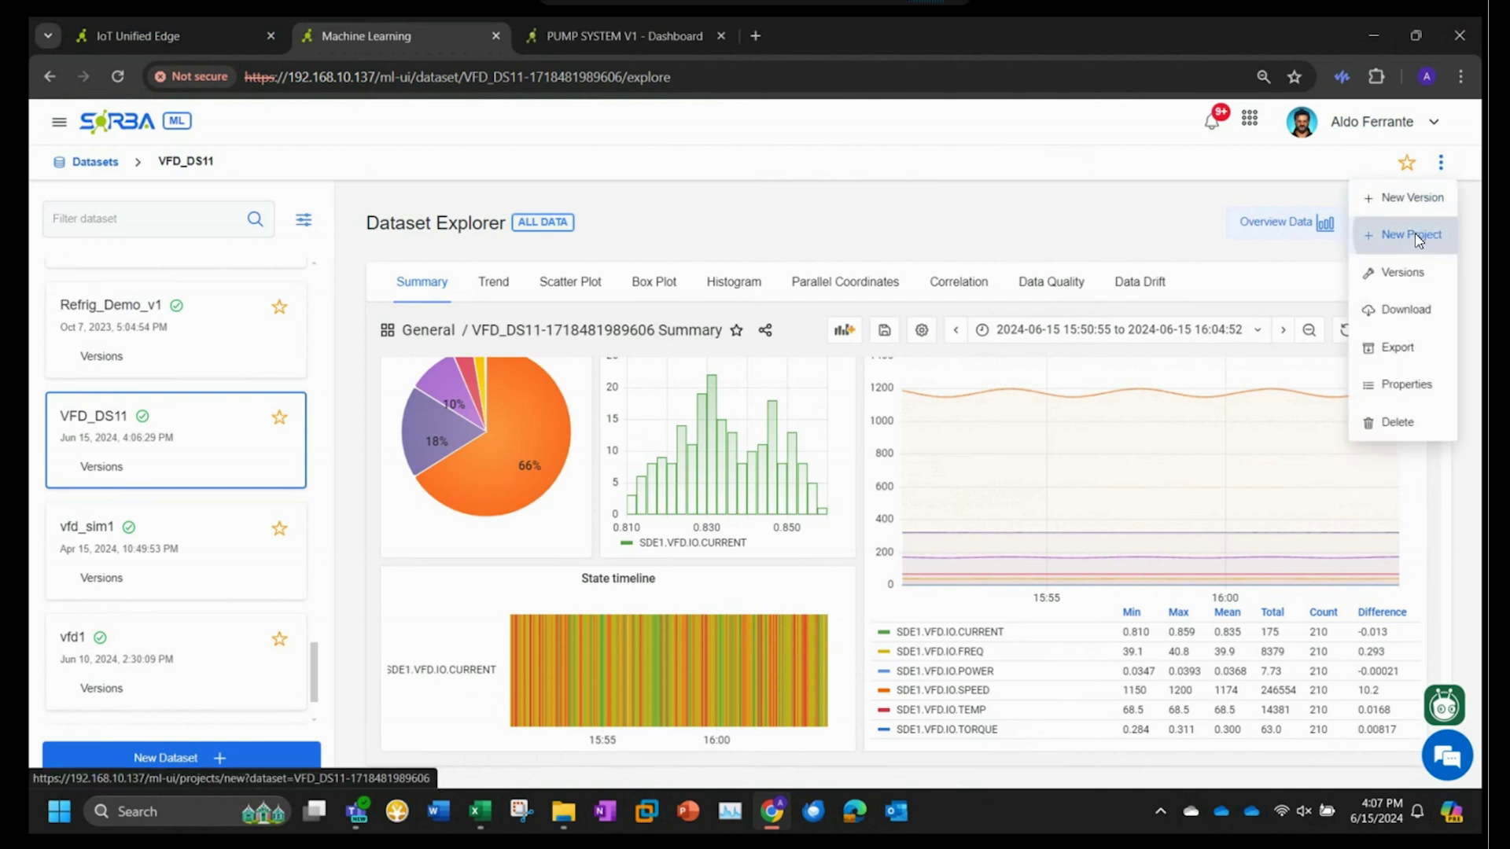
{"action": "left_click", "coordinate": [1419, 241]}
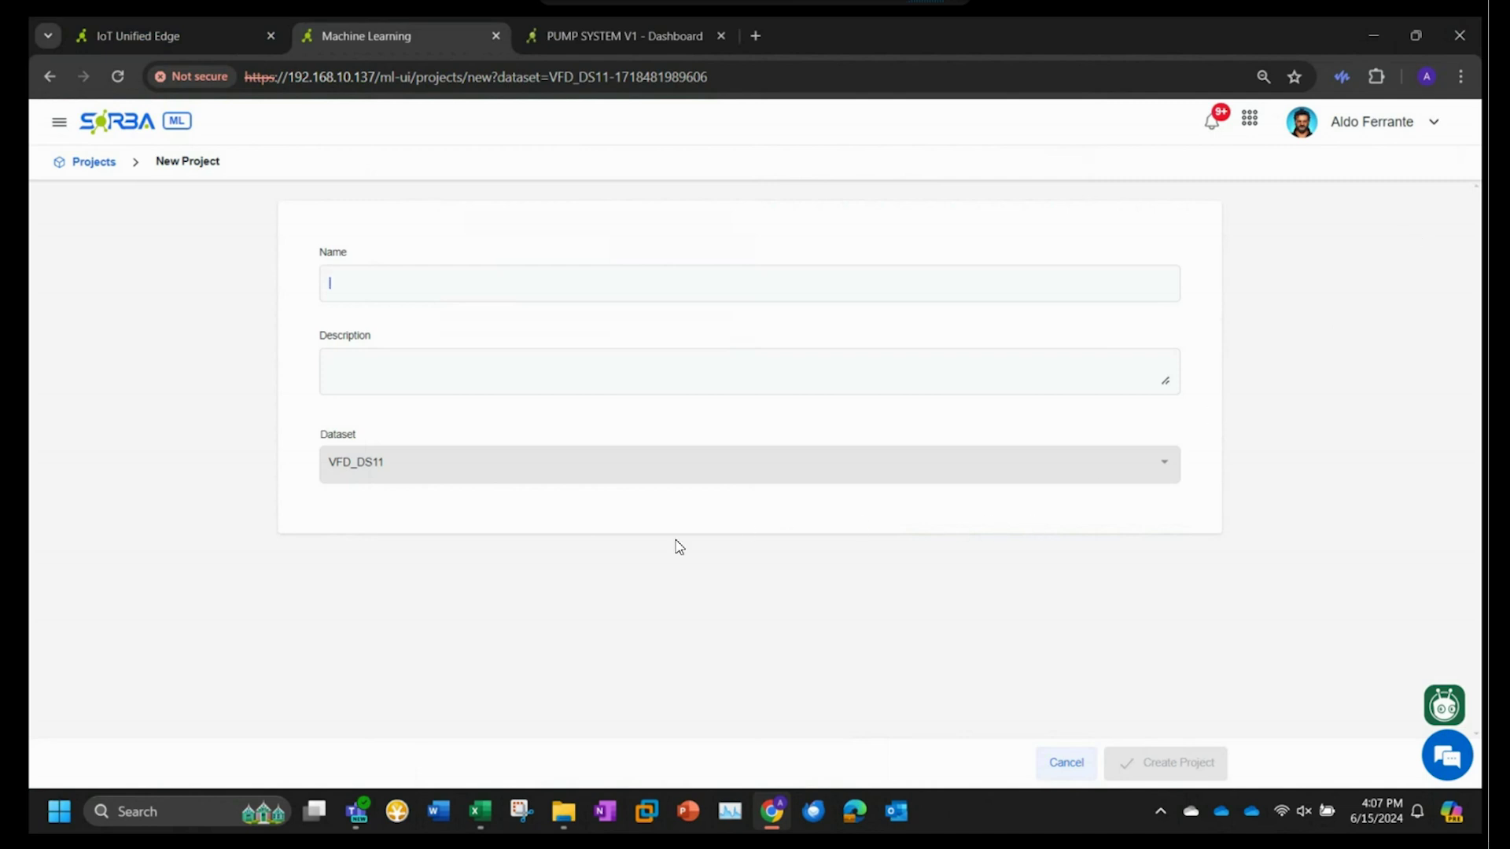
{"action": "left_click", "coordinate": [374, 470]}
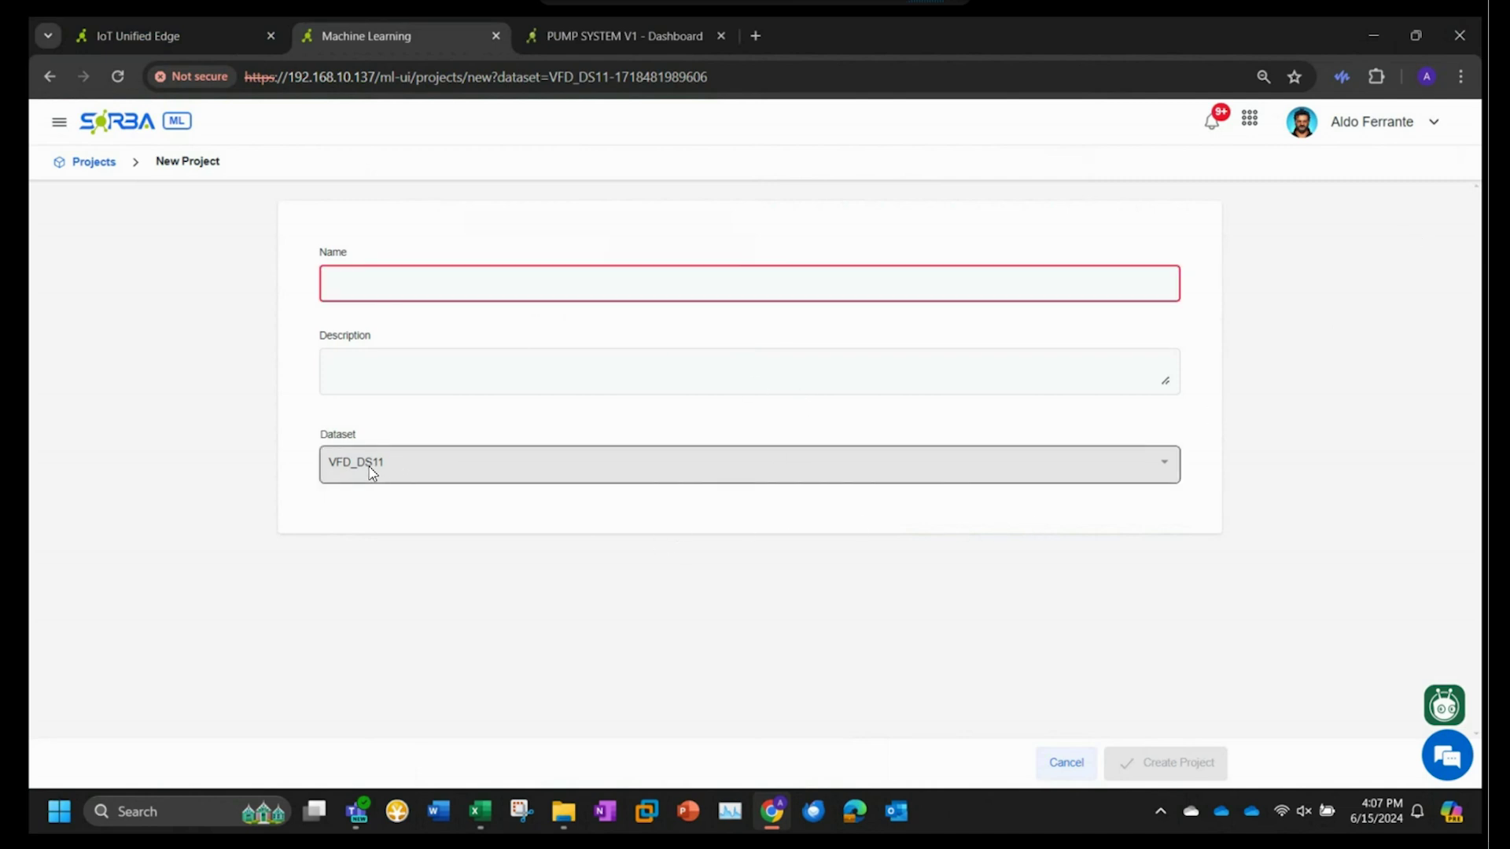
{"action": "double_click", "coordinate": [374, 470]}
{"action": "key", "text": "ctrl+c"}
{"action": "left_click", "coordinate": [399, 282]}
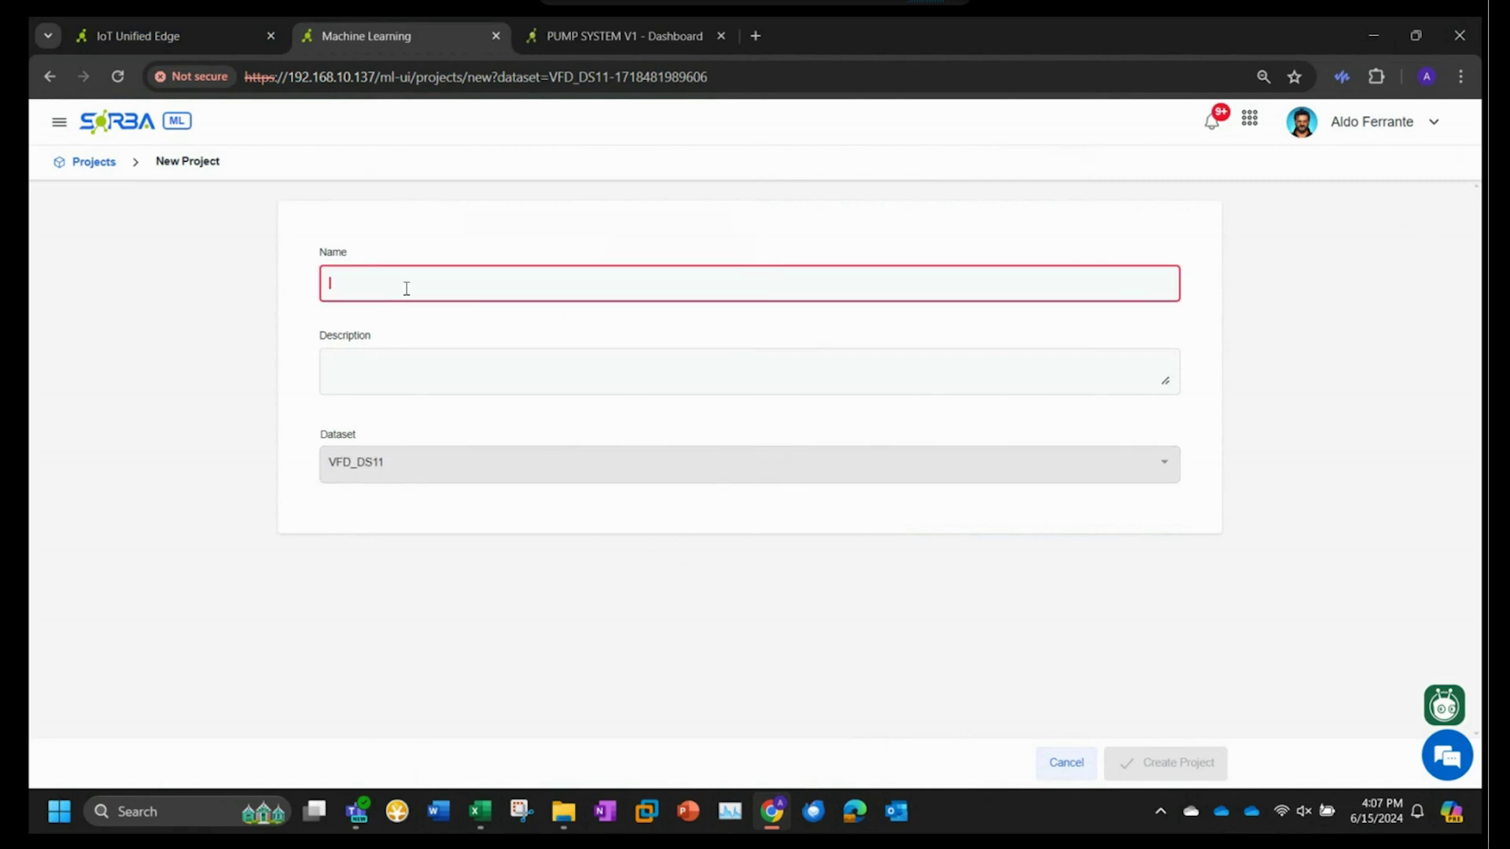
{"action": "key", "text": "ctrl+v"}
{"action": "left_click", "coordinate": [1174, 764]}
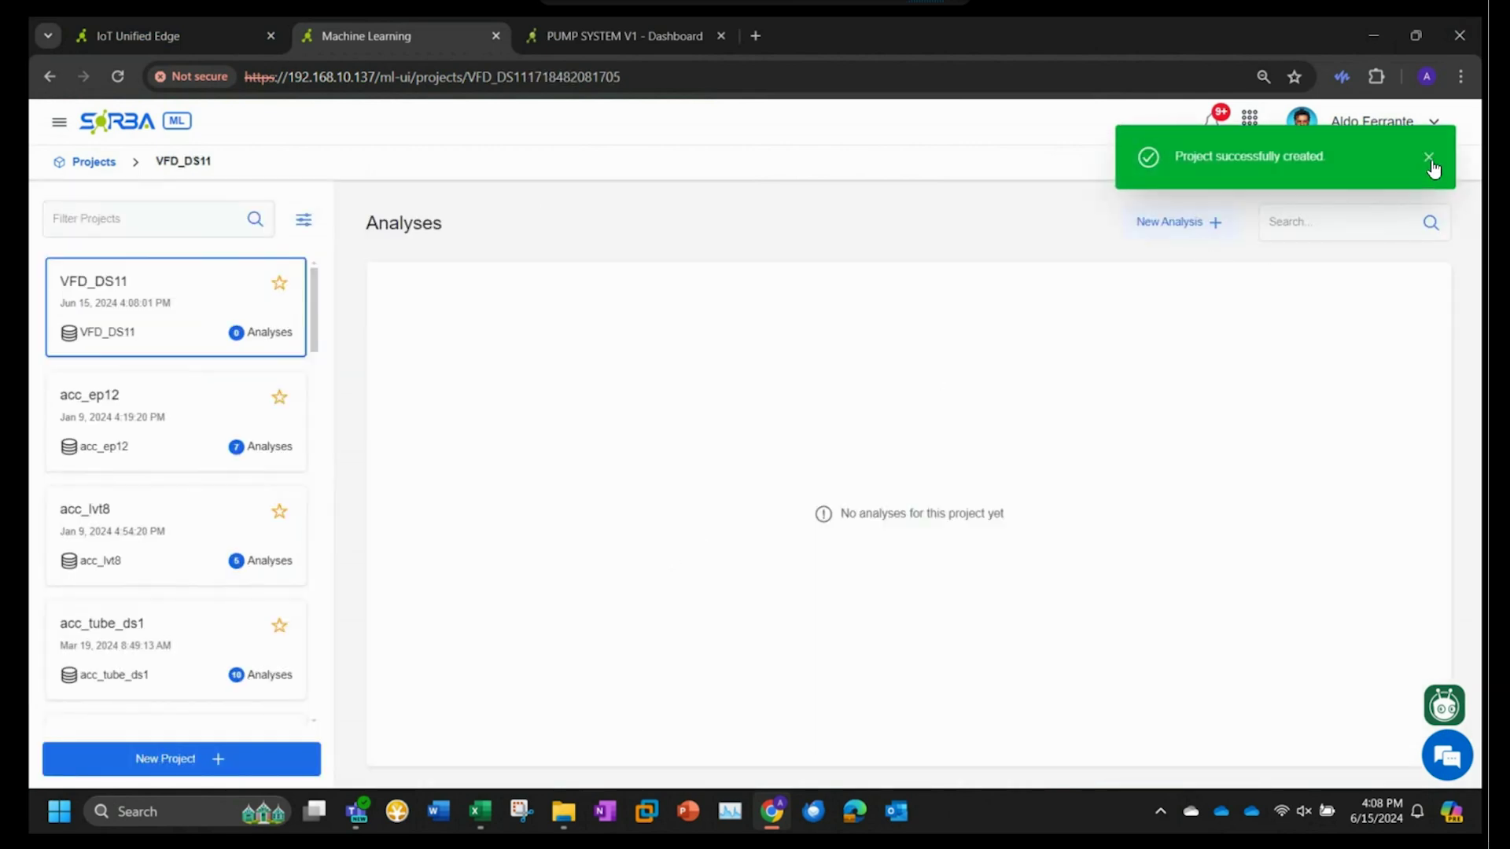
{"action": "left_click", "coordinate": [1430, 158]}
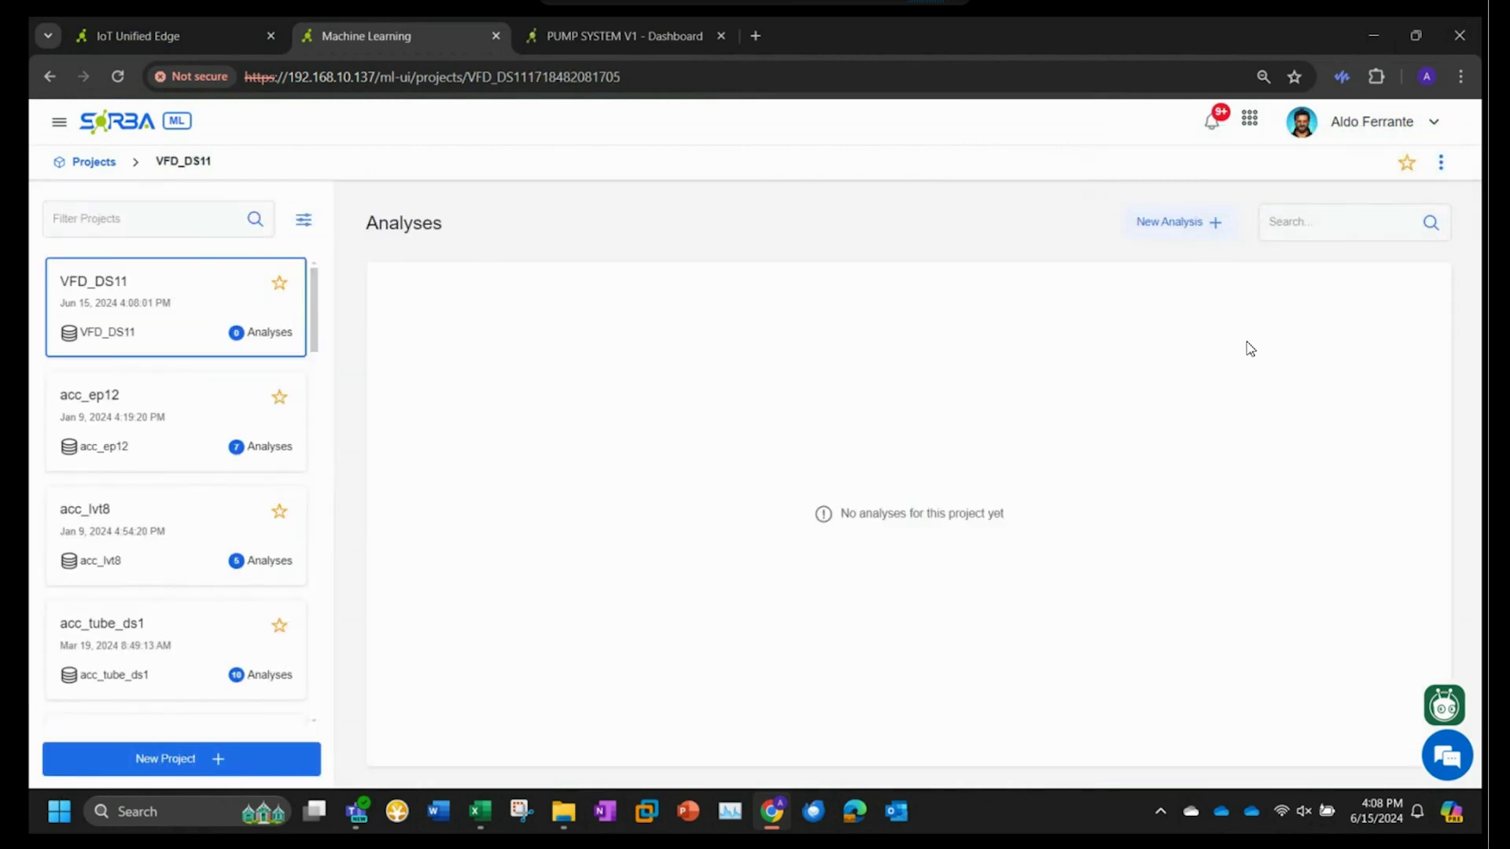
Step: Start a new analysis named VFD_ANOM11 in the project, keep all available fields as numerical, and continue to the algorithm settings
{"action": "left_click", "coordinate": [1175, 223]}
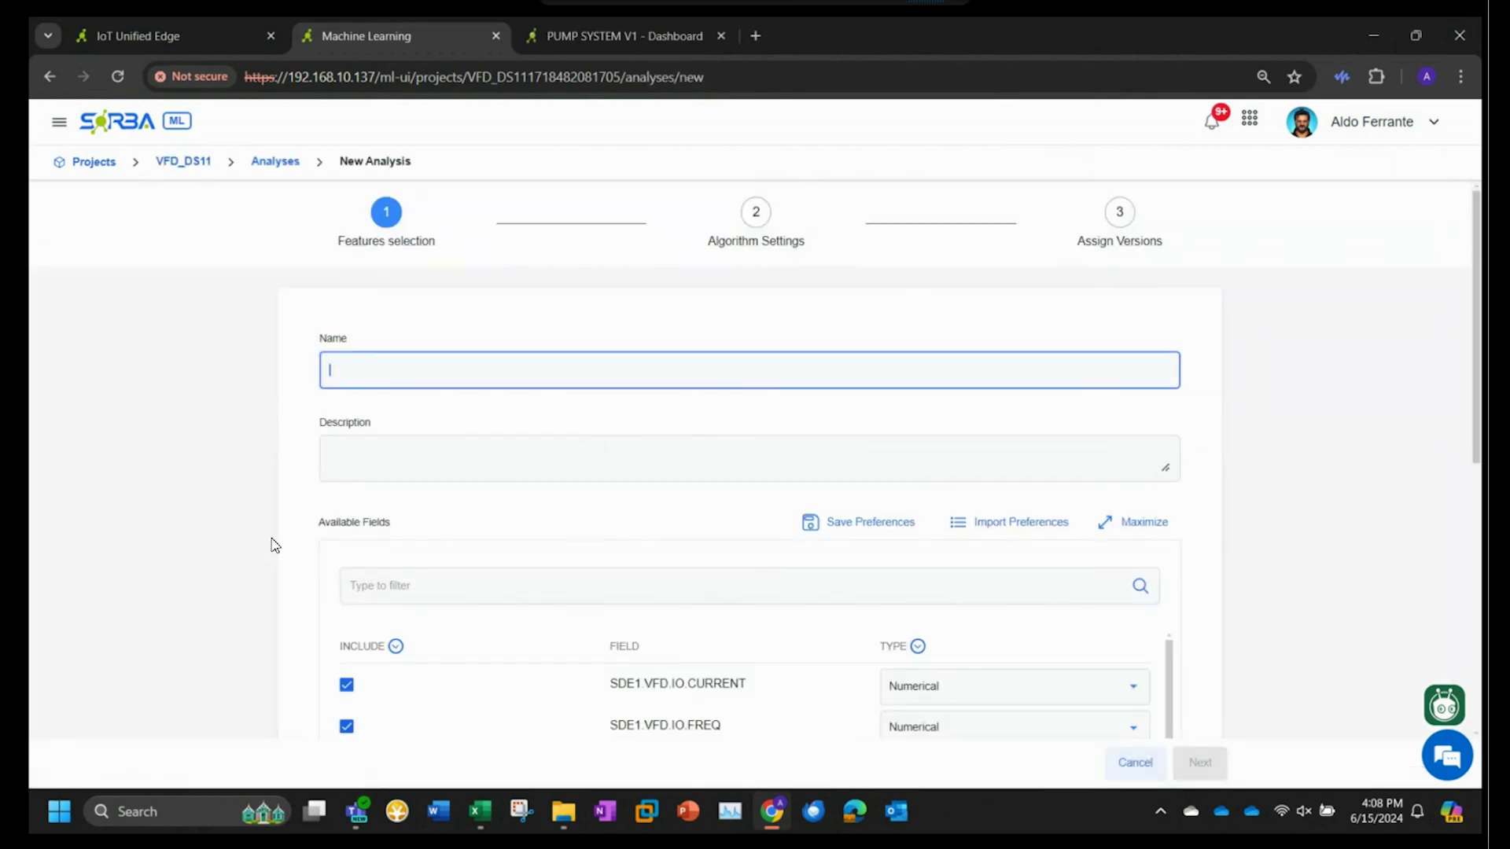
{"action": "scroll", "coordinate": [295, 558], "scroll_direction": "down", "scroll_amount": 1}
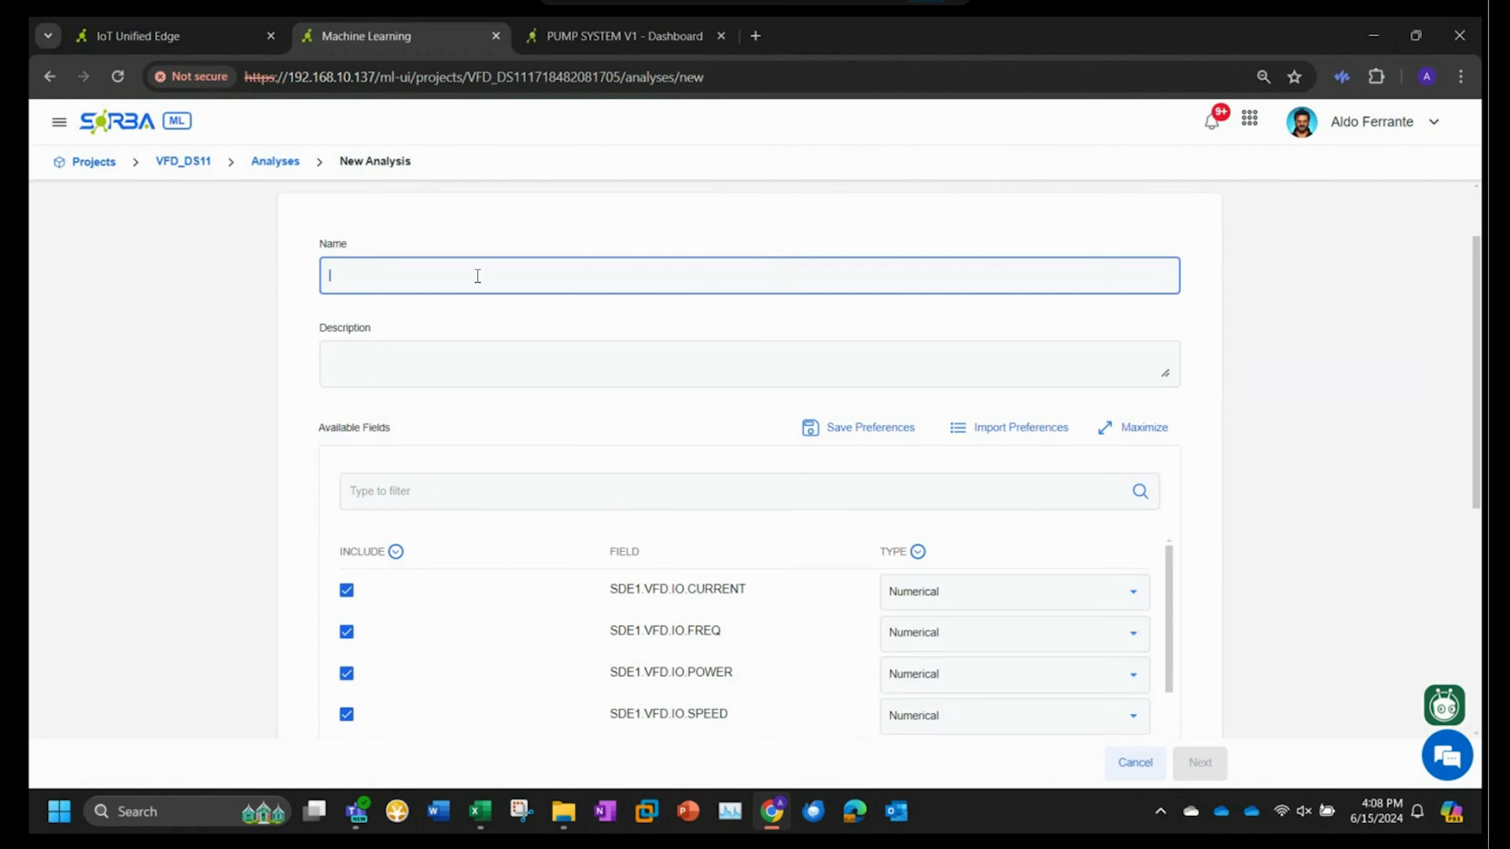
{"action": "type", "text": "VFD_ANO"}
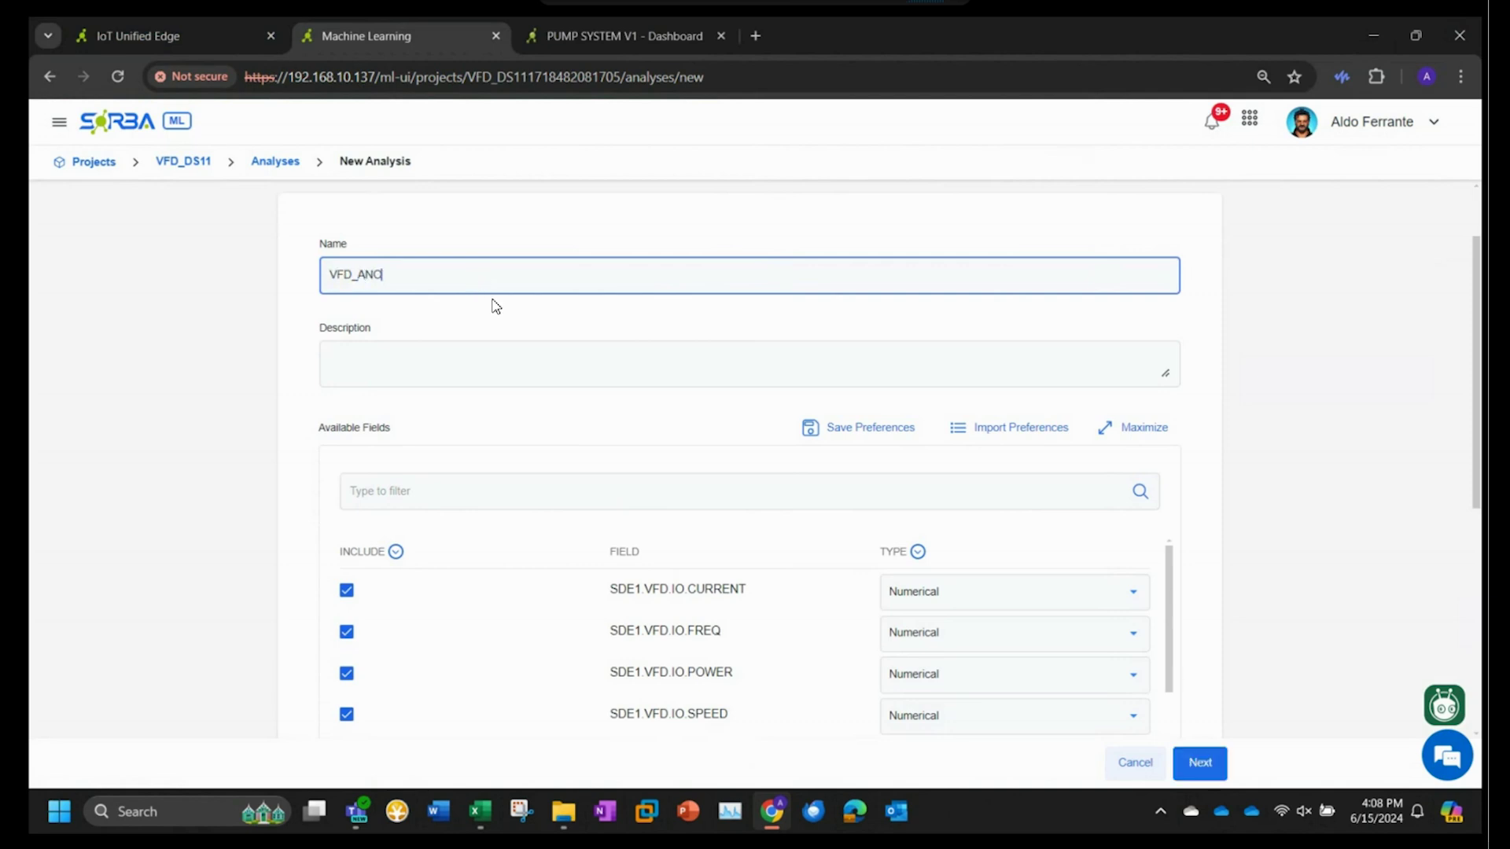
{"action": "type", "text": "M11"}
{"action": "scroll", "coordinate": [306, 582], "scroll_direction": "down", "scroll_amount": 1}
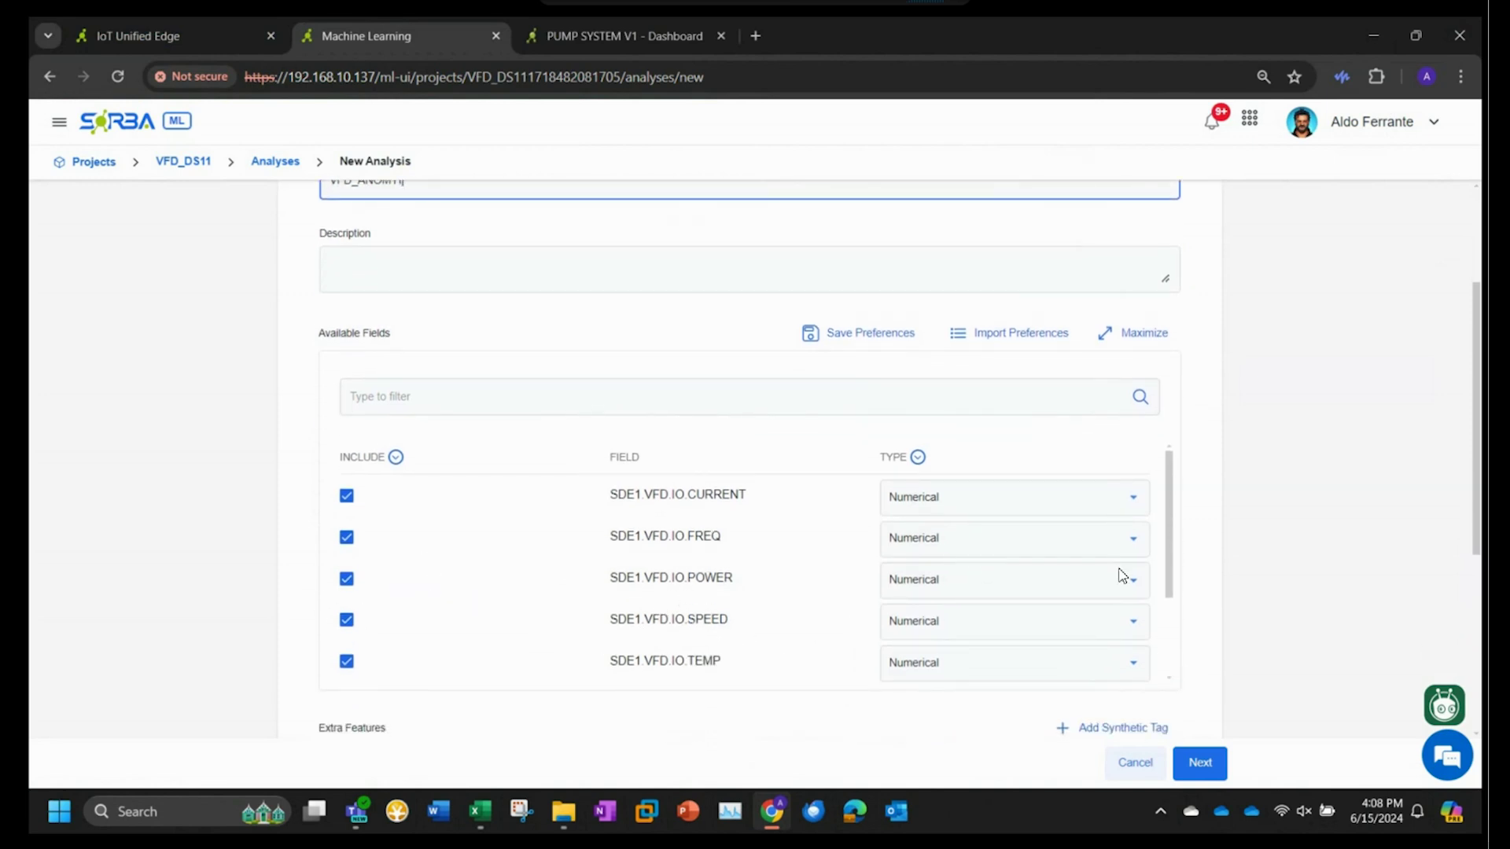
{"action": "left_click", "coordinate": [1199, 762]}
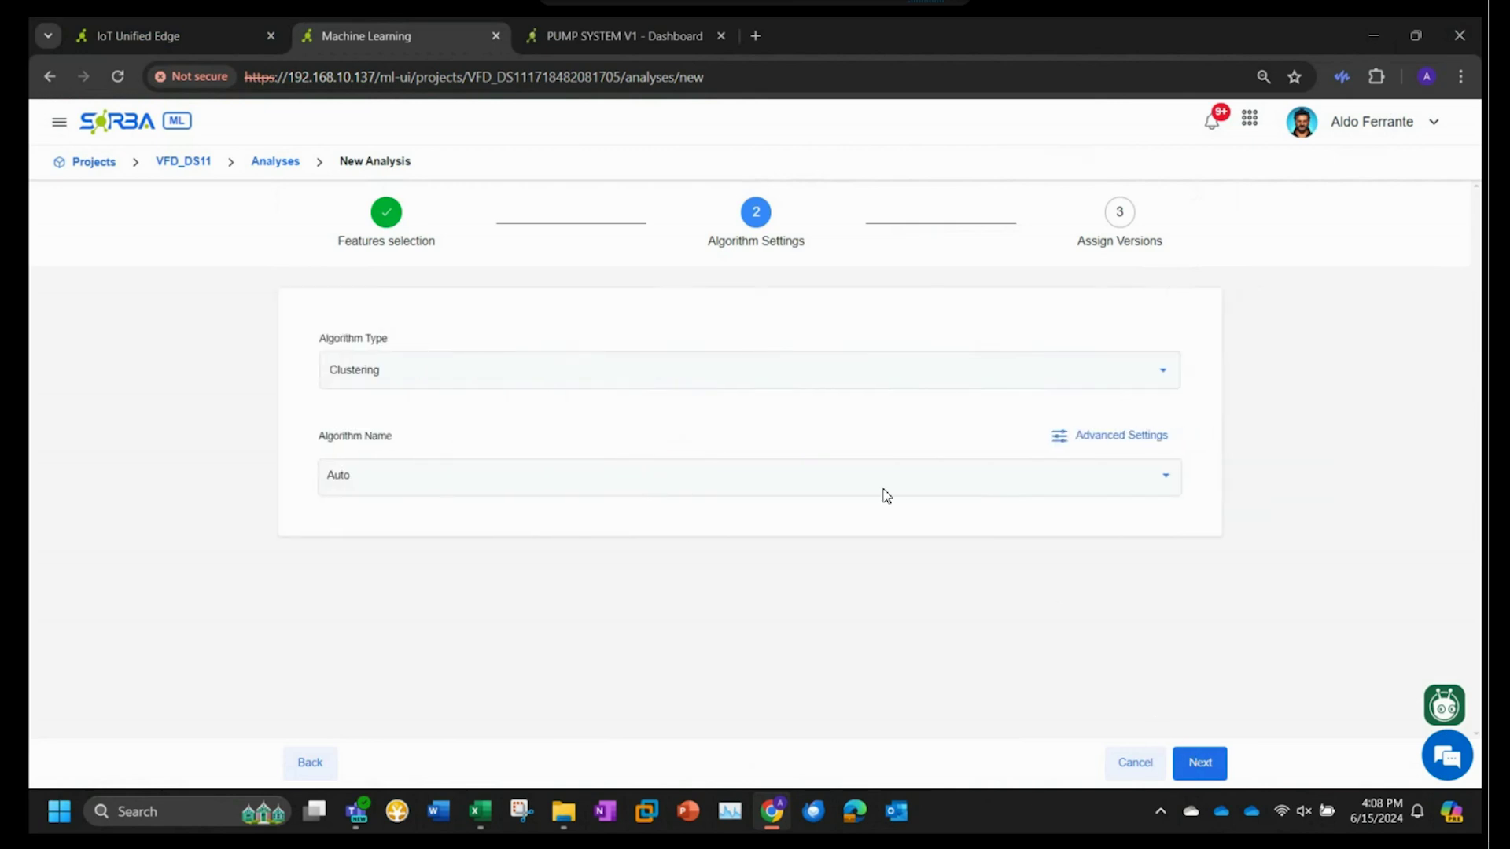
Step: Create the analysis with the Clustering algorithm type, the Auto algorithm and dataset version 1.0.0
{"action": "left_click", "coordinate": [400, 382]}
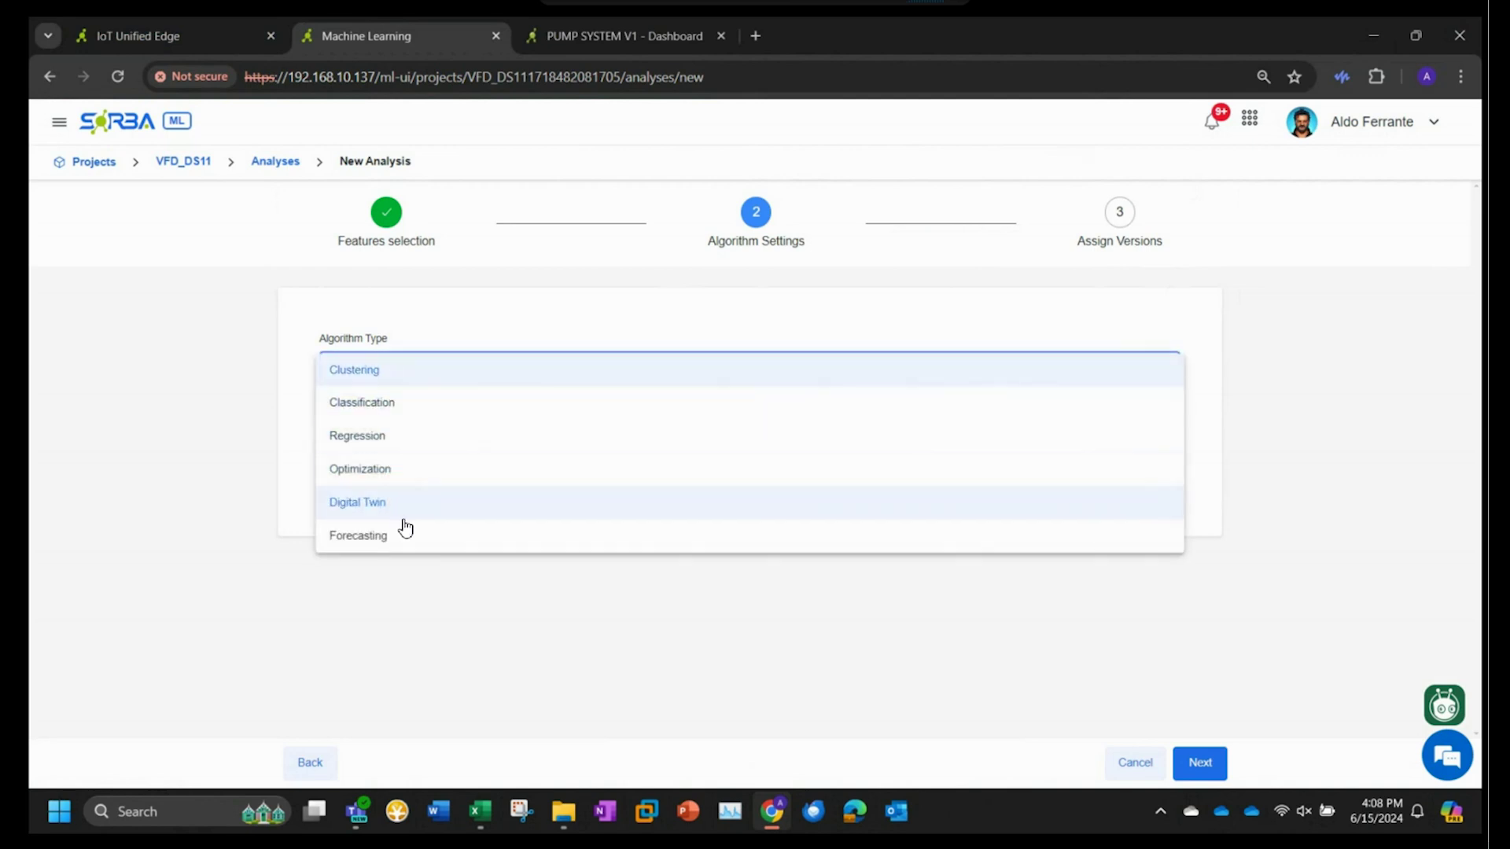
{"action": "left_click", "coordinate": [378, 379]}
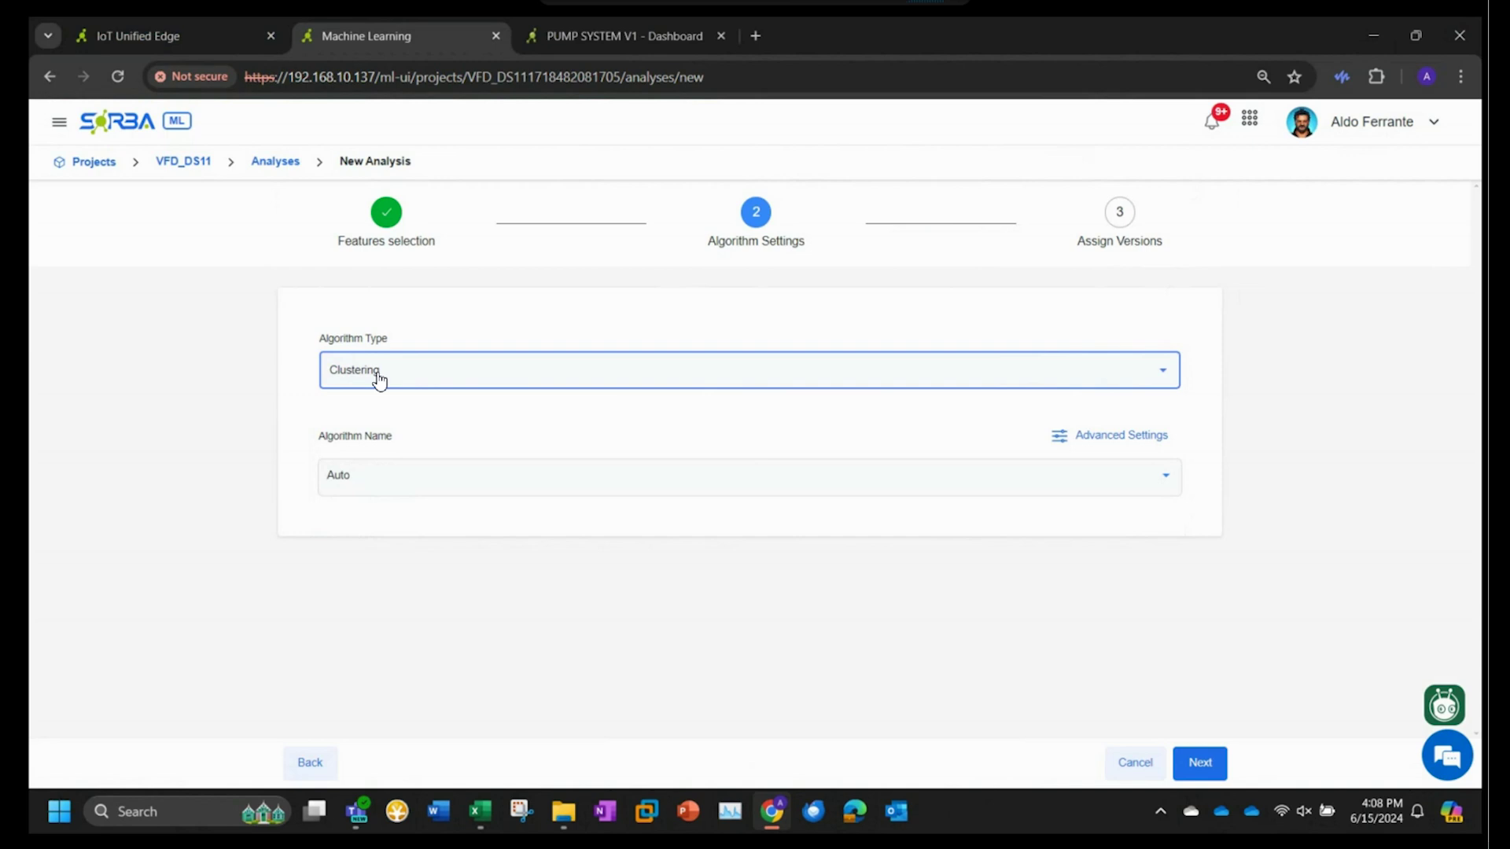
{"action": "left_click", "coordinate": [354, 494]}
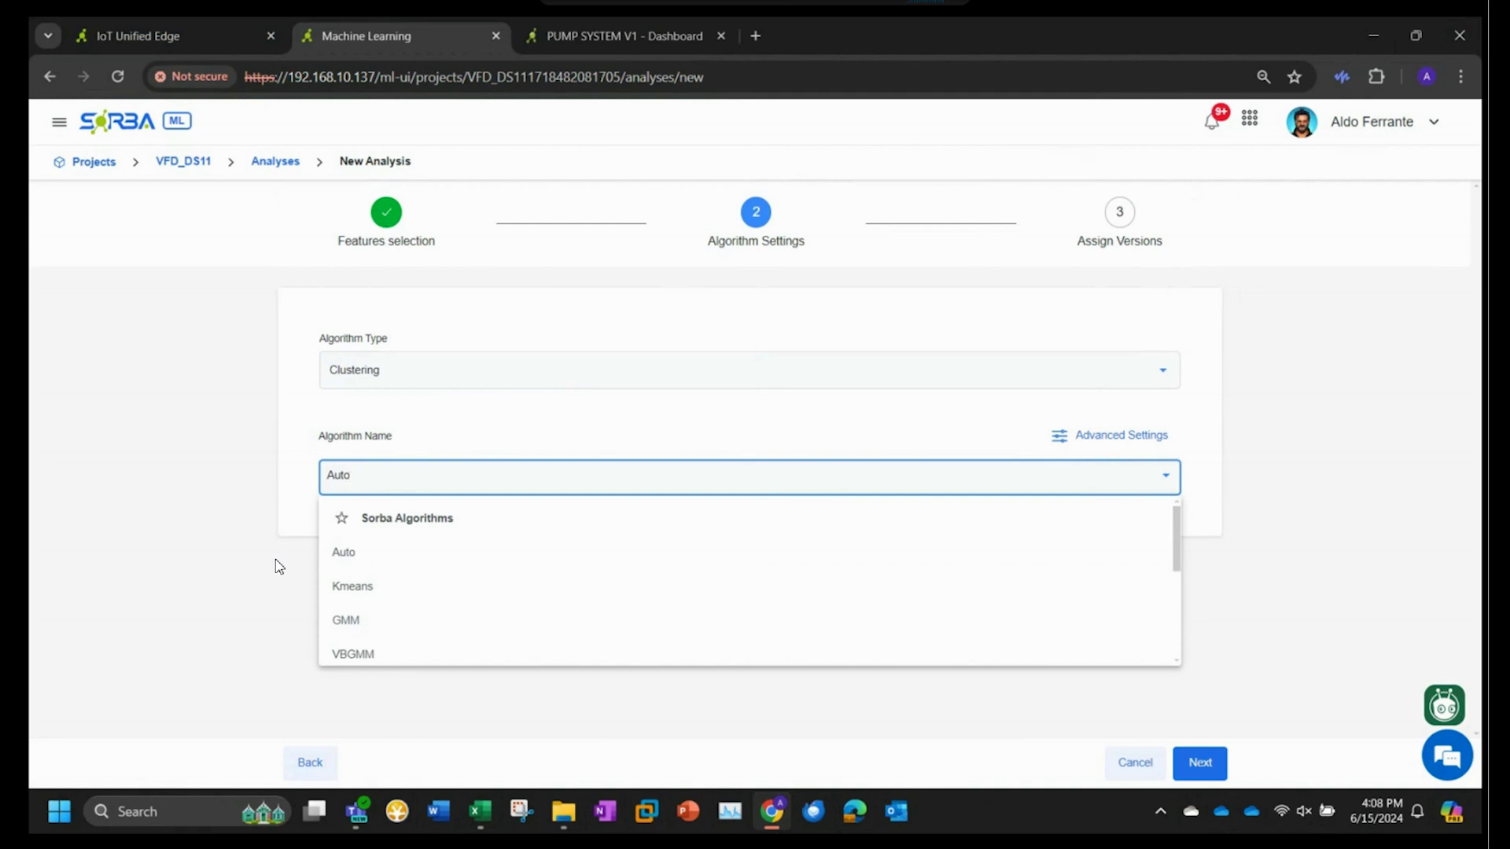
{"action": "left_click", "coordinate": [291, 497]}
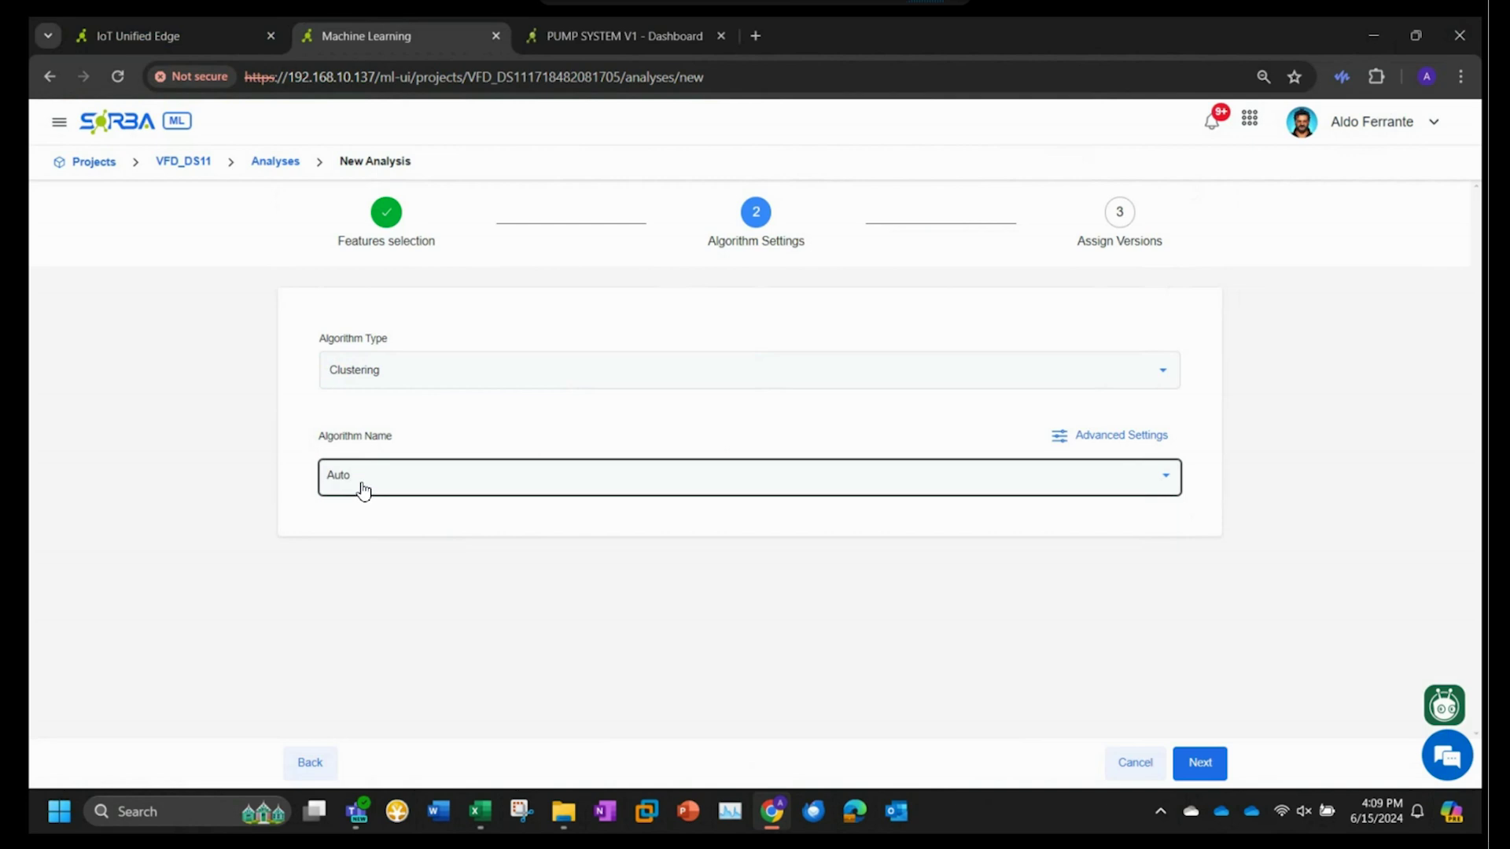
{"action": "left_click", "coordinate": [1209, 764]}
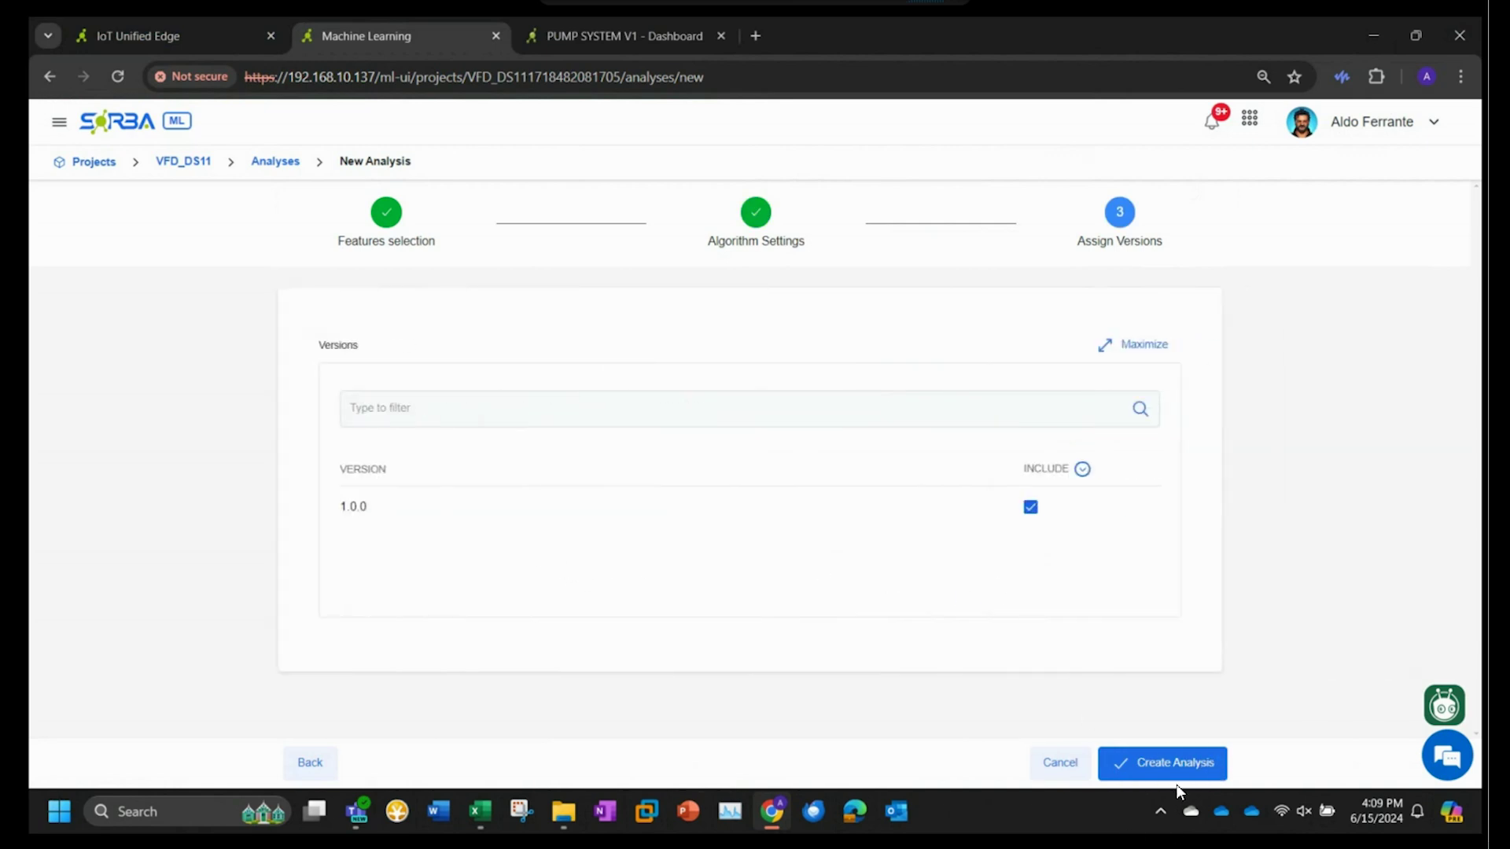
{"action": "left_click", "coordinate": [1170, 767]}
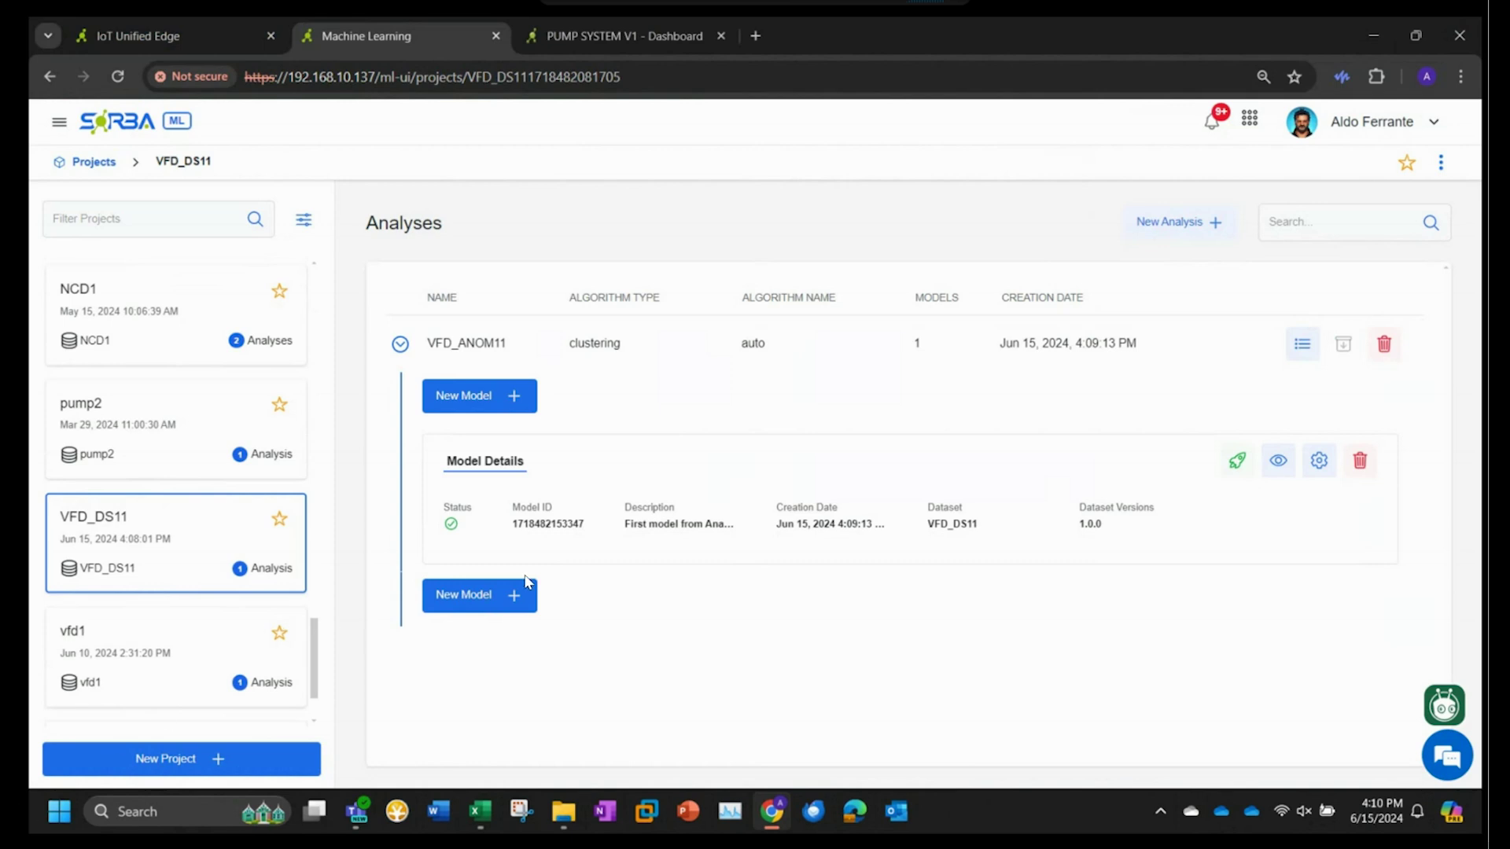
Step: Examine the first VFD_ANOM11 model's anomaly detection charts in the model explorer and open the model's properties
{"action": "left_click", "coordinate": [1279, 463]}
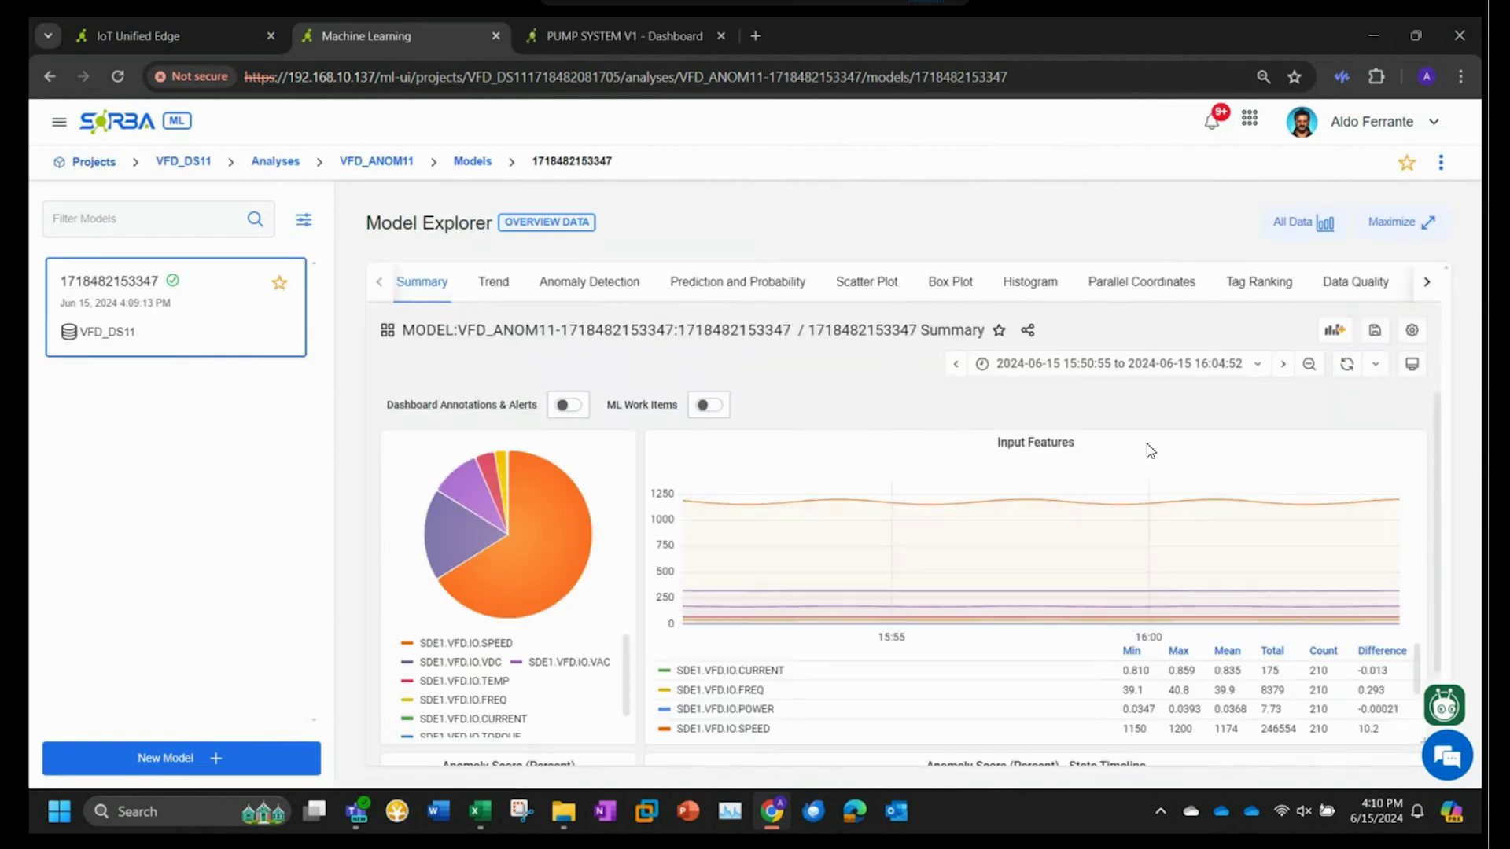
{"action": "left_click", "coordinate": [604, 296]}
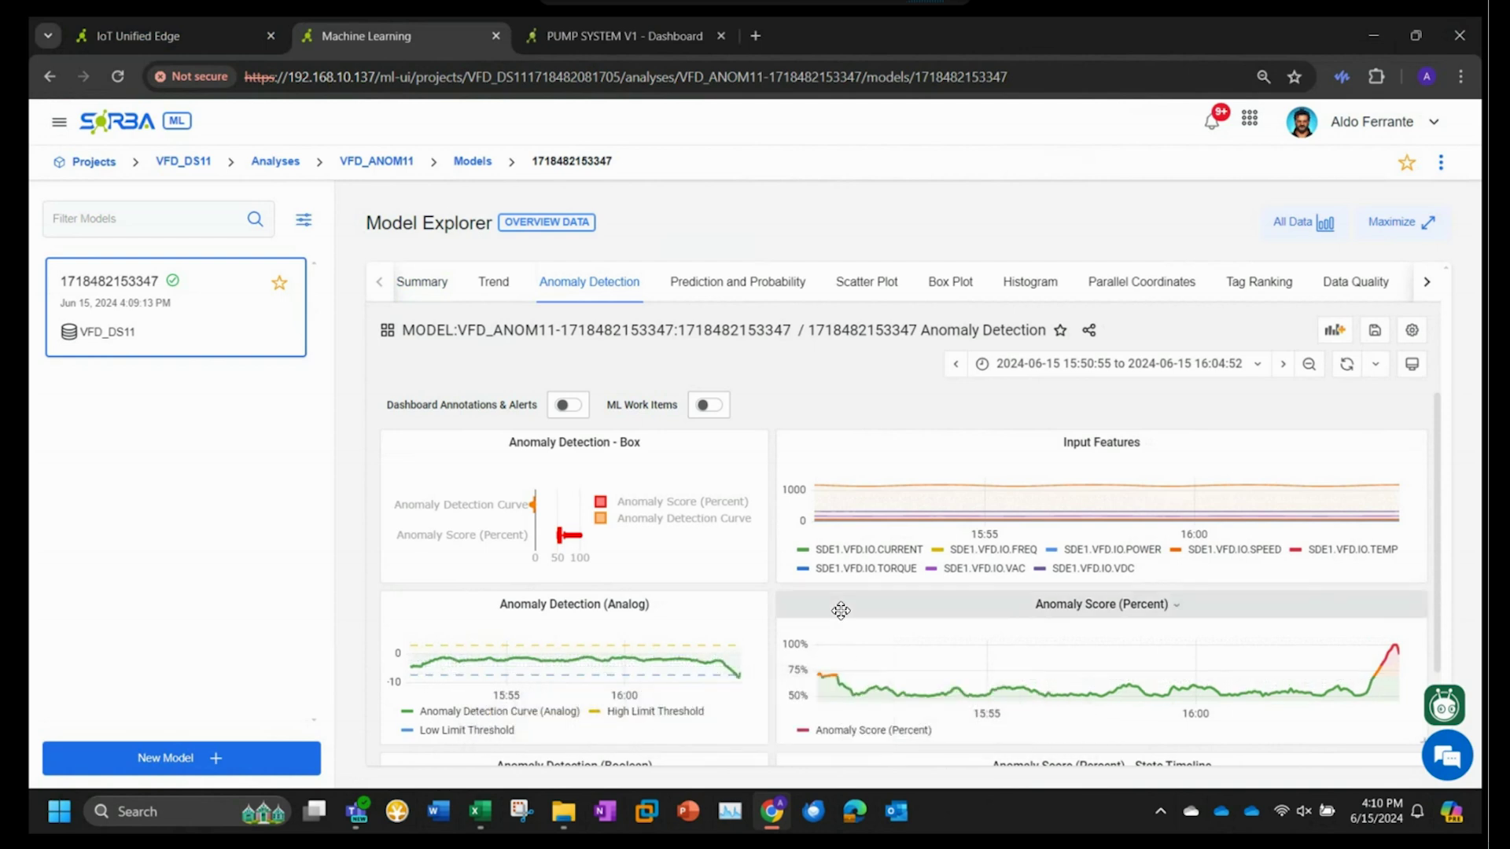
{"action": "left_click", "coordinate": [1440, 162]}
{"action": "left_click", "coordinate": [1393, 202]}
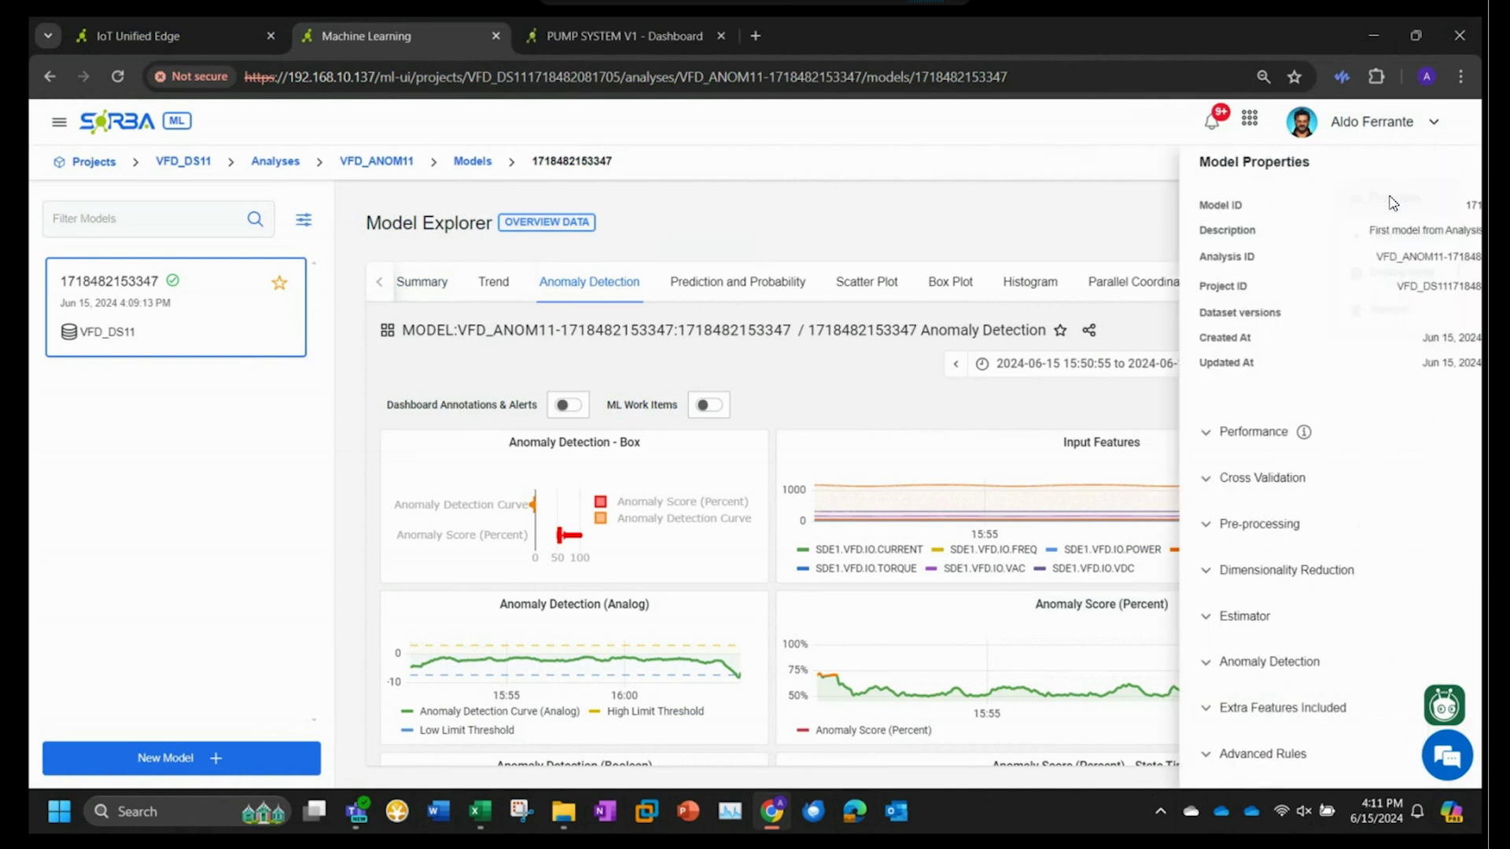
Step: Review the model's performance score in its properties, close them, and view the tag ranking chart
{"action": "left_click", "coordinate": [1167, 434]}
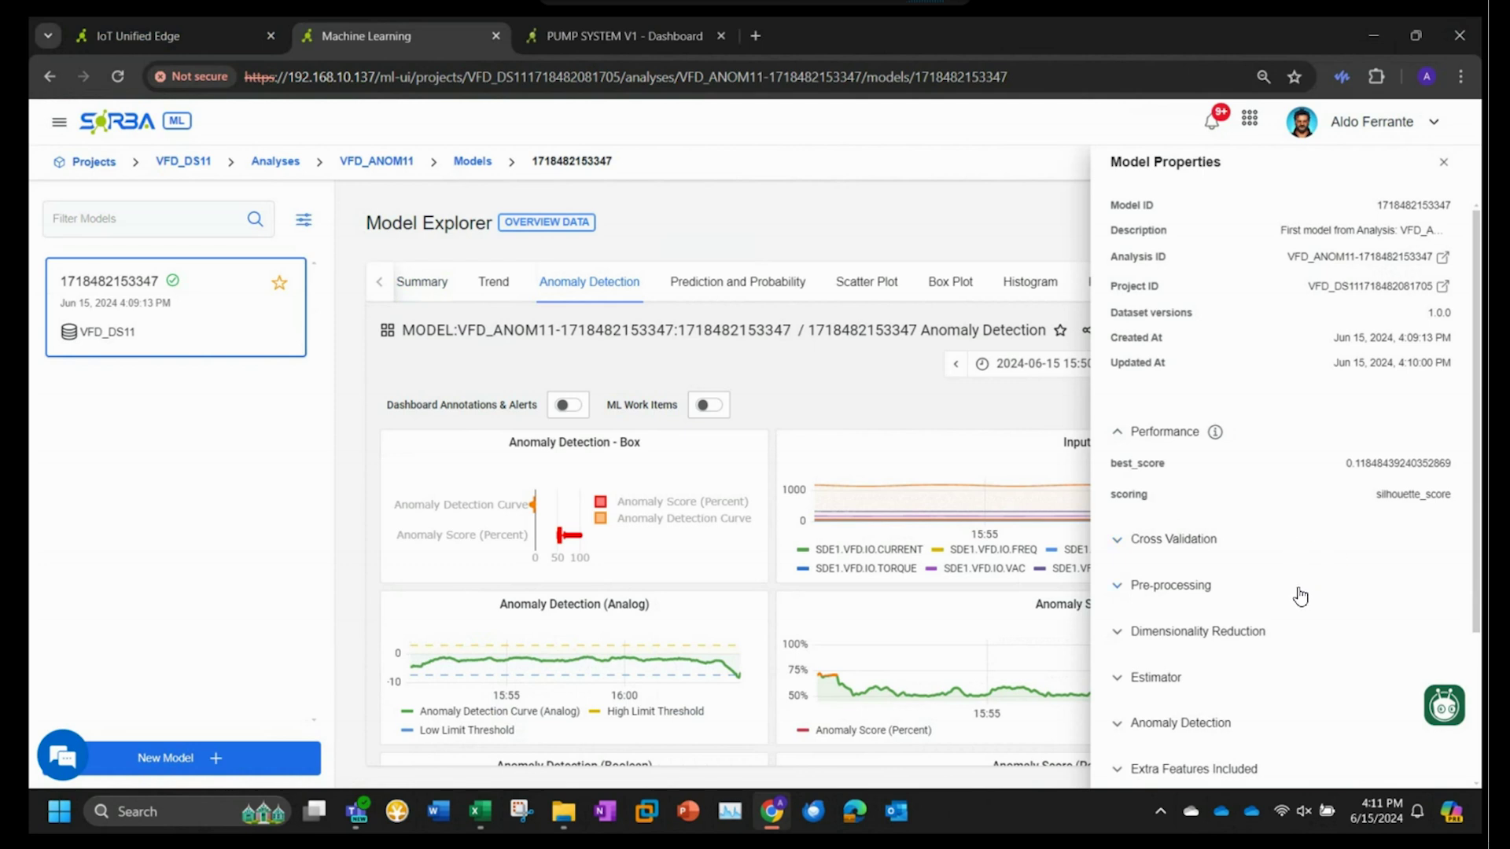
{"action": "left_click", "coordinate": [1444, 162]}
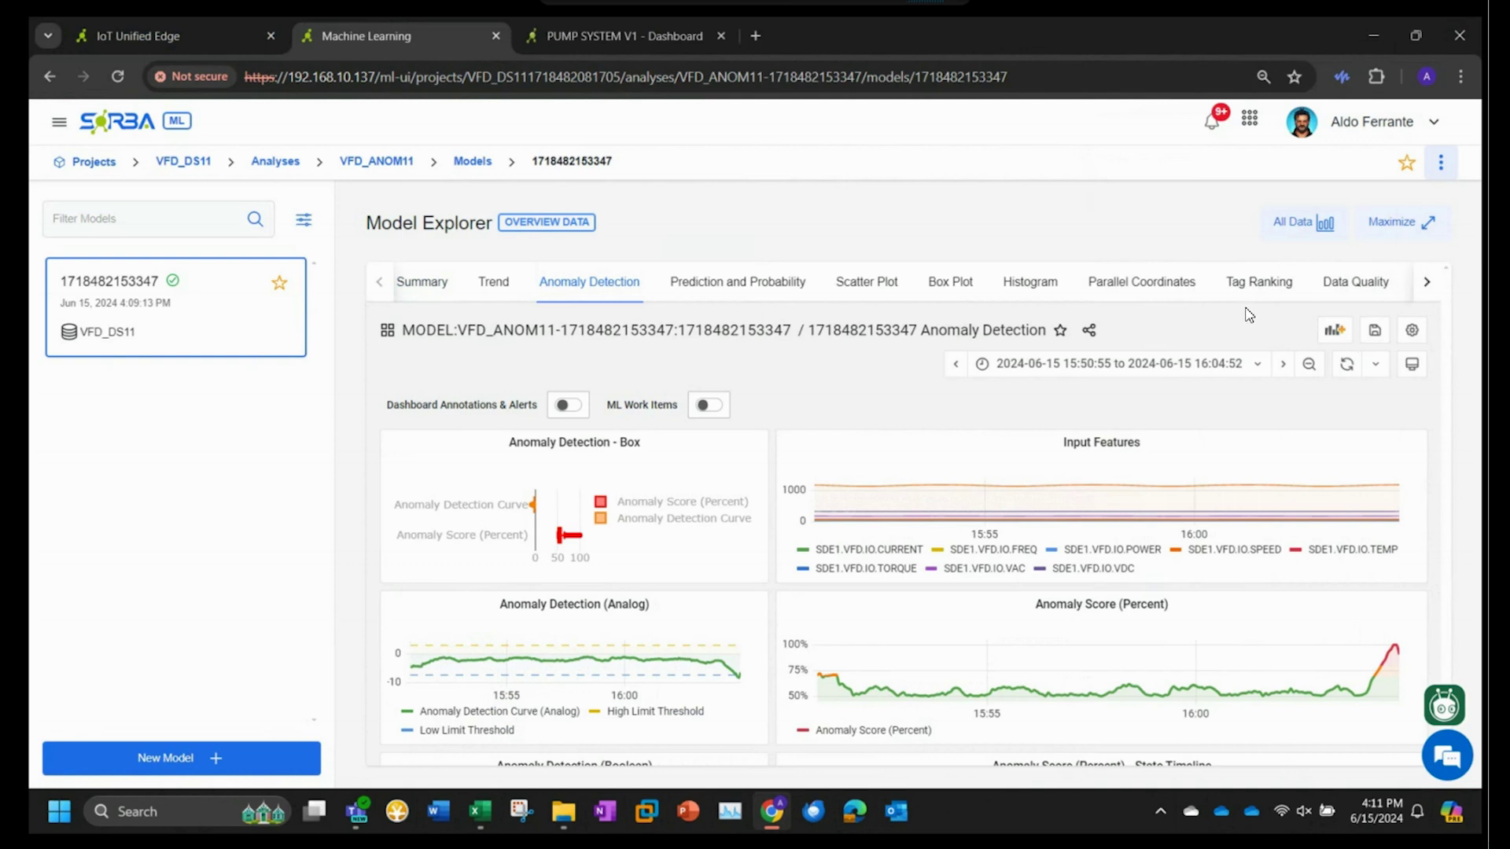
{"action": "left_click", "coordinate": [1256, 282]}
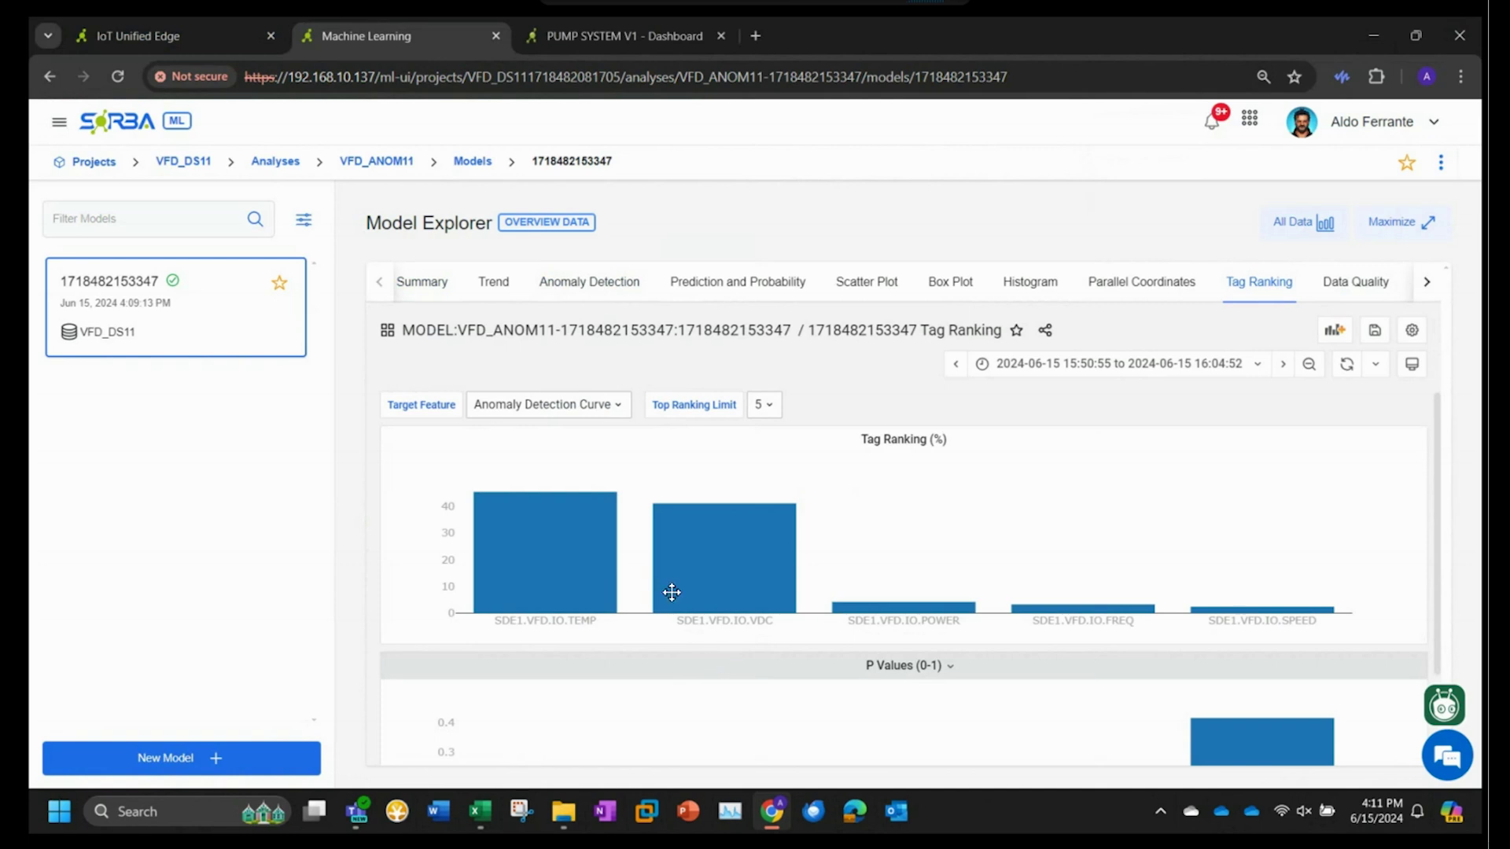
Step: Switch to IoT Unified Edge and start a new model under Models Instances, naming it VFD_ANOM11
{"action": "left_click", "coordinate": [202, 34]}
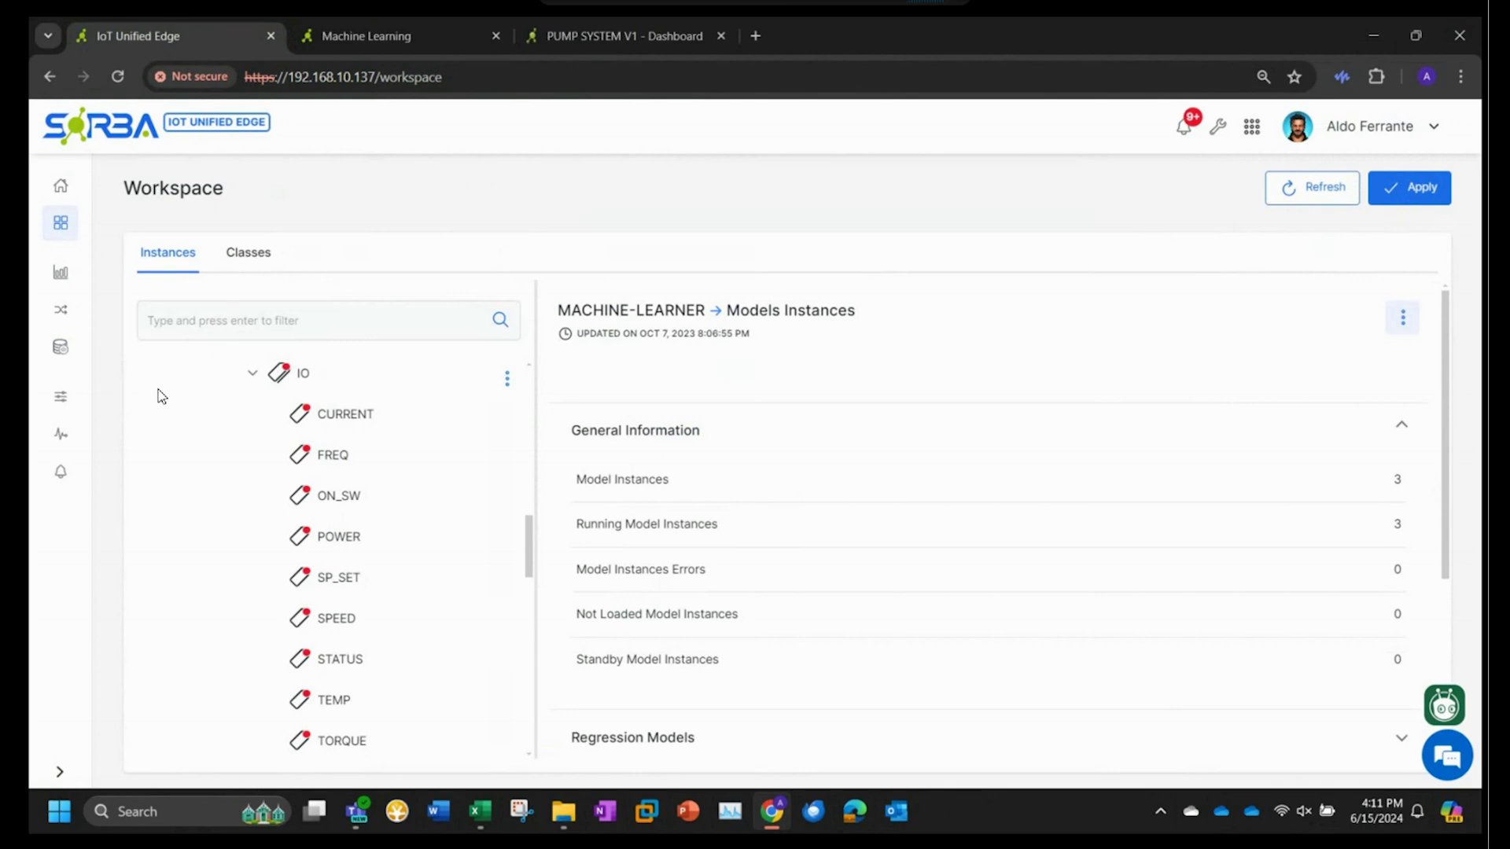
{"action": "left_click", "coordinate": [252, 374]}
{"action": "scroll", "coordinate": [300, 613], "scroll_direction": "down", "scroll_amount": 3}
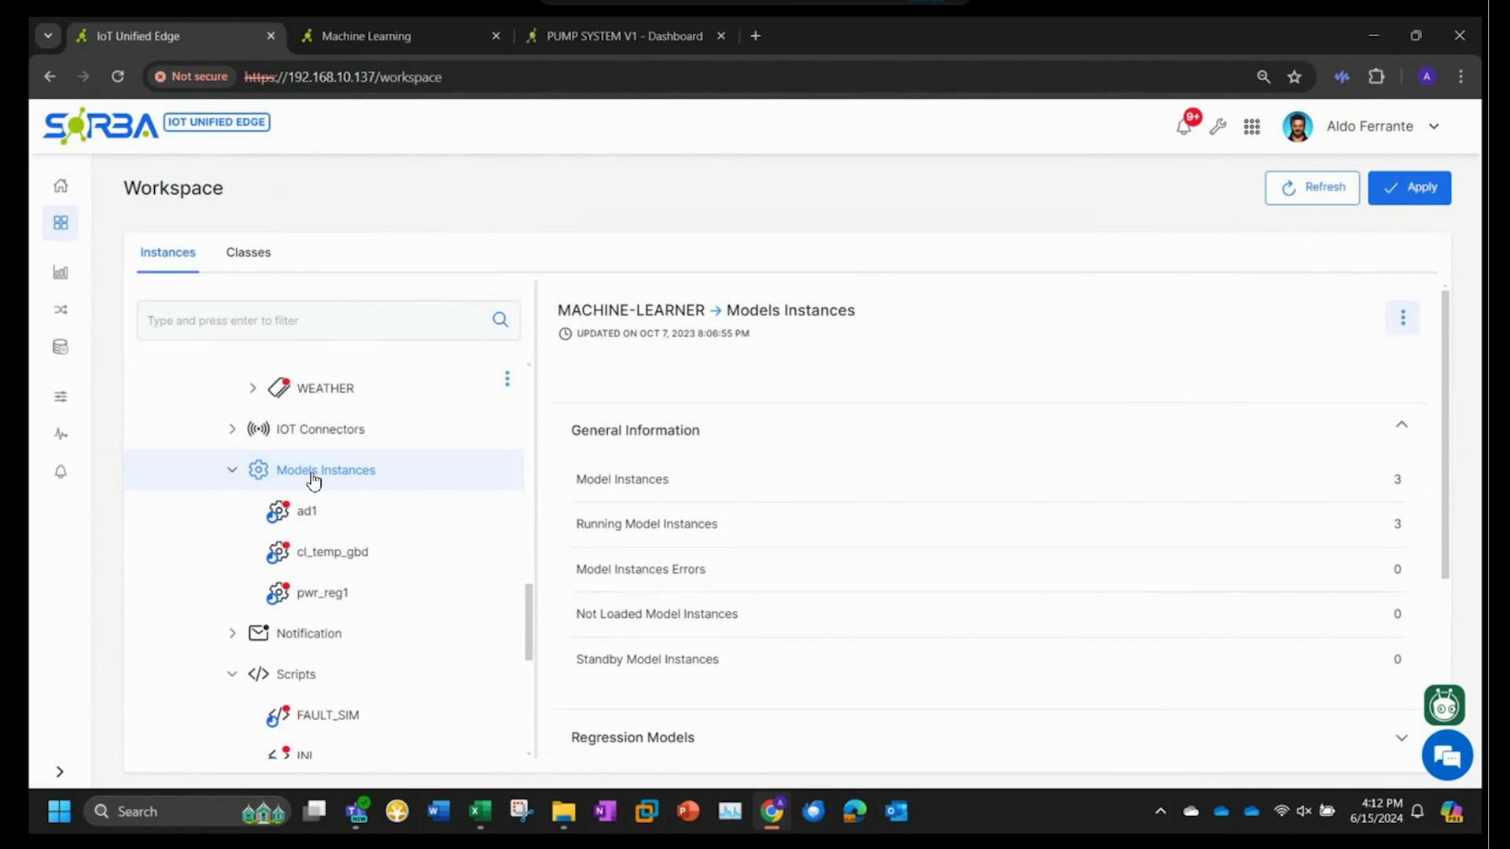
{"action": "left_click", "coordinate": [1405, 322]}
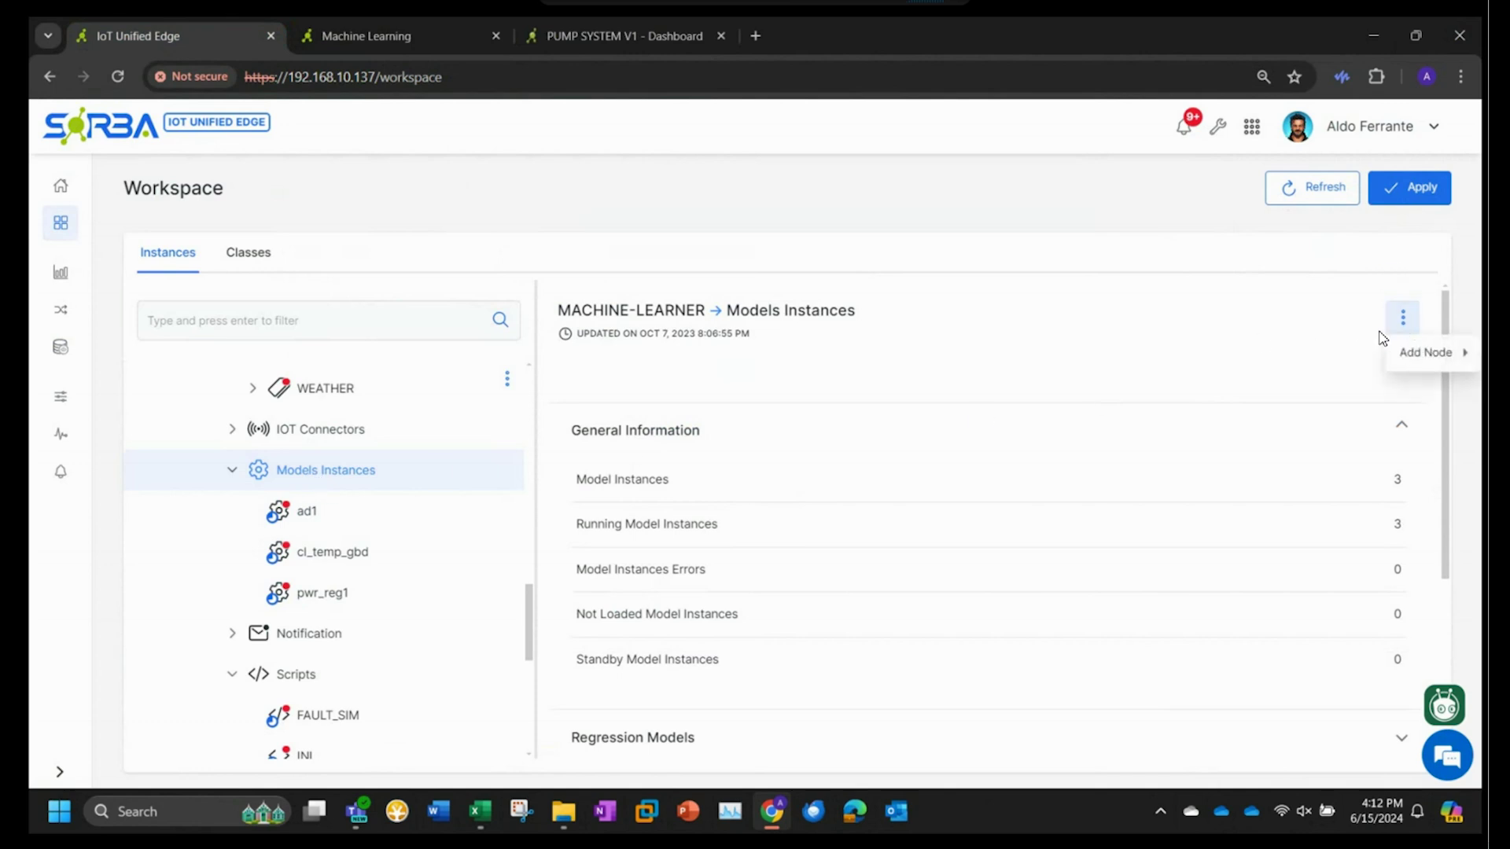
{"action": "mouse_move", "coordinate": [1412, 360]}
{"action": "left_click", "coordinate": [1322, 348]}
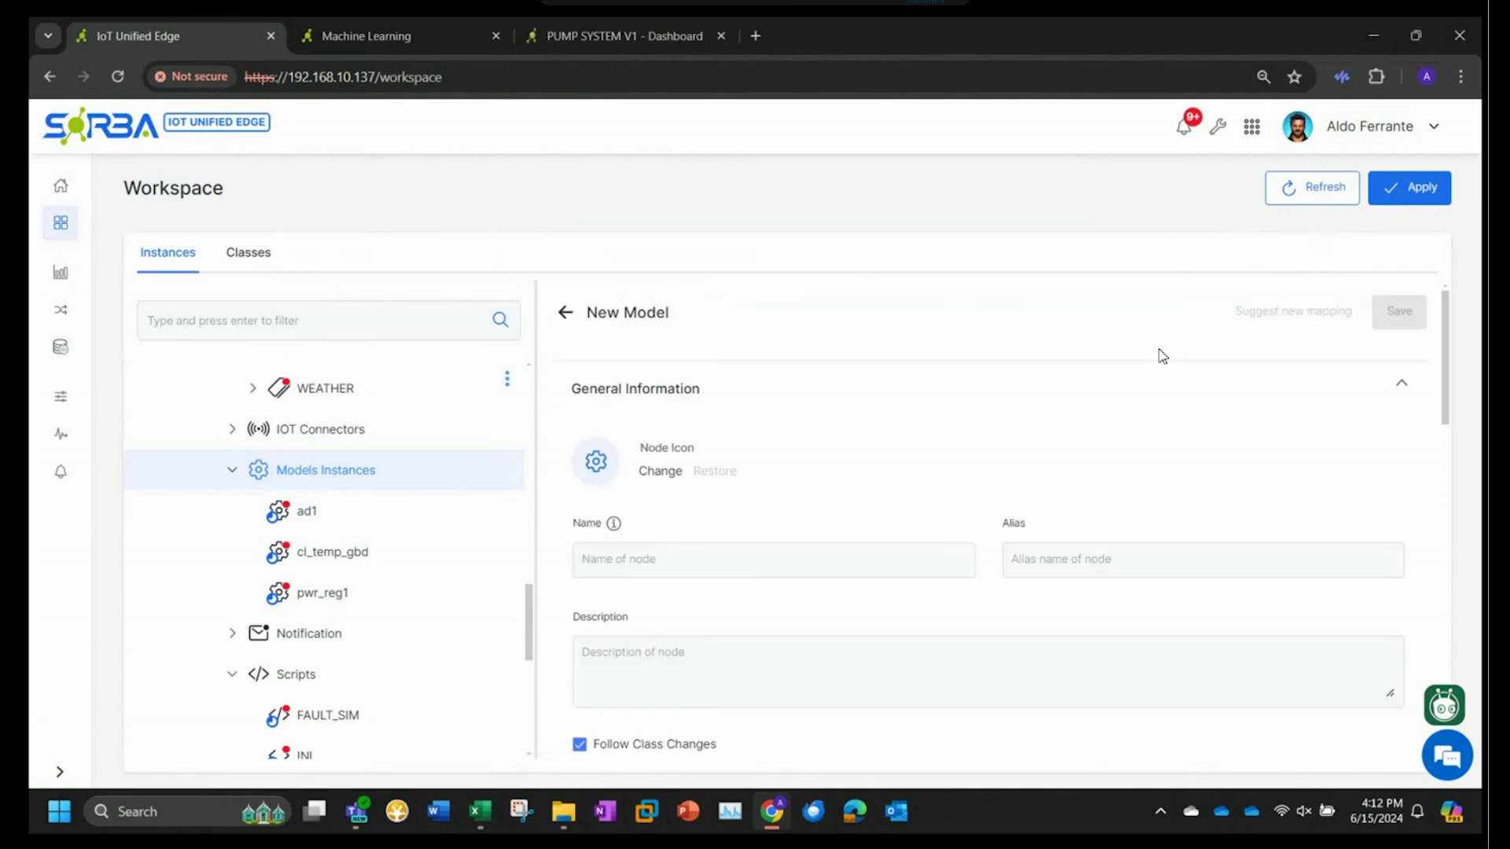
{"action": "scroll", "coordinate": [825, 418], "scroll_direction": "down", "scroll_amount": 2}
{"action": "left_click", "coordinate": [752, 447]}
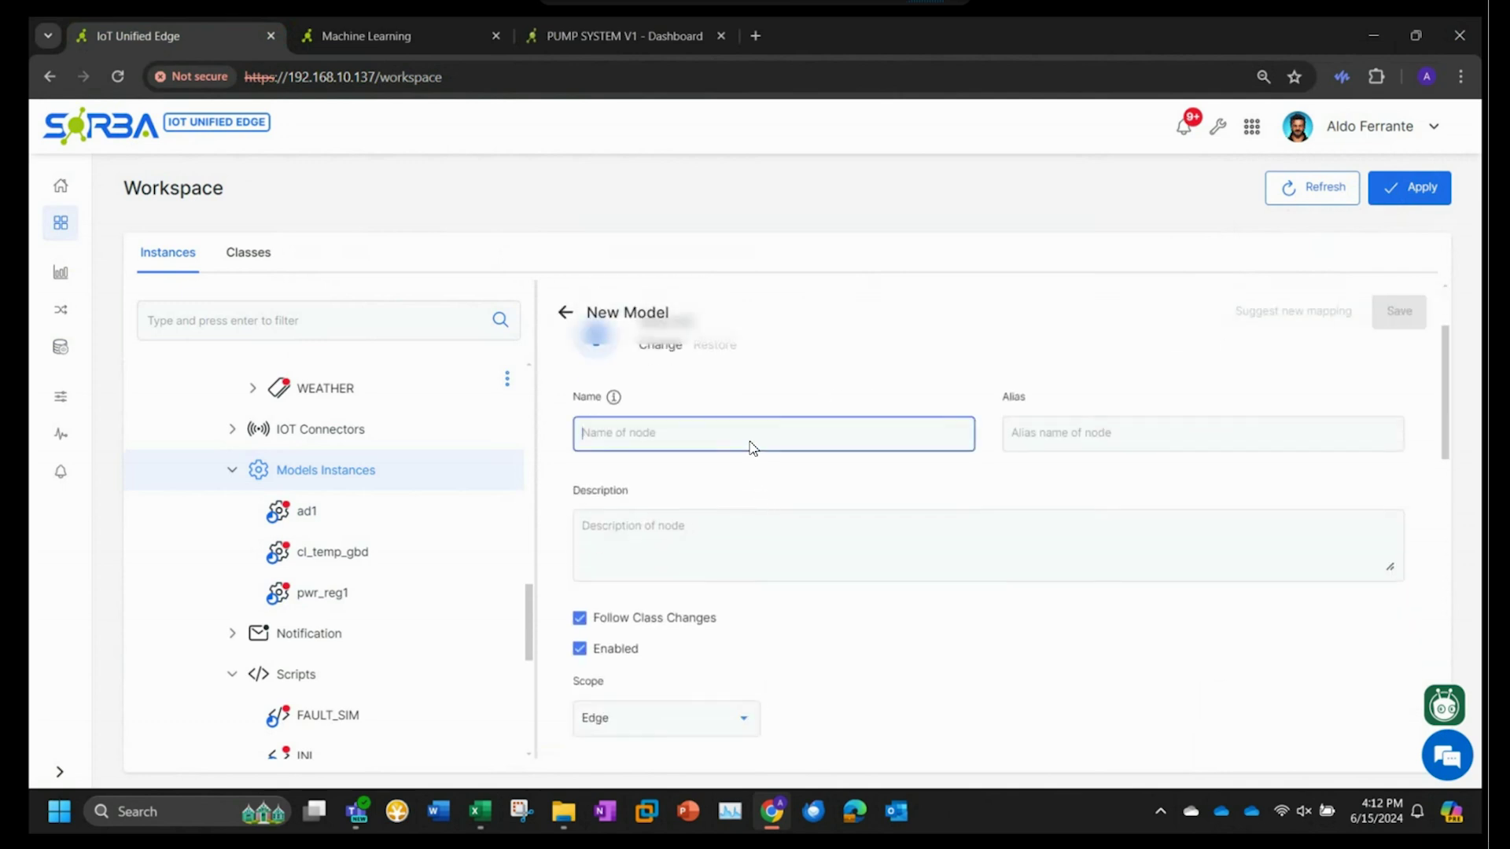
{"action": "type", "text": "VD"}
{"action": "scroll", "coordinate": [846, 661], "scroll_direction": "down", "scroll_amount": 1}
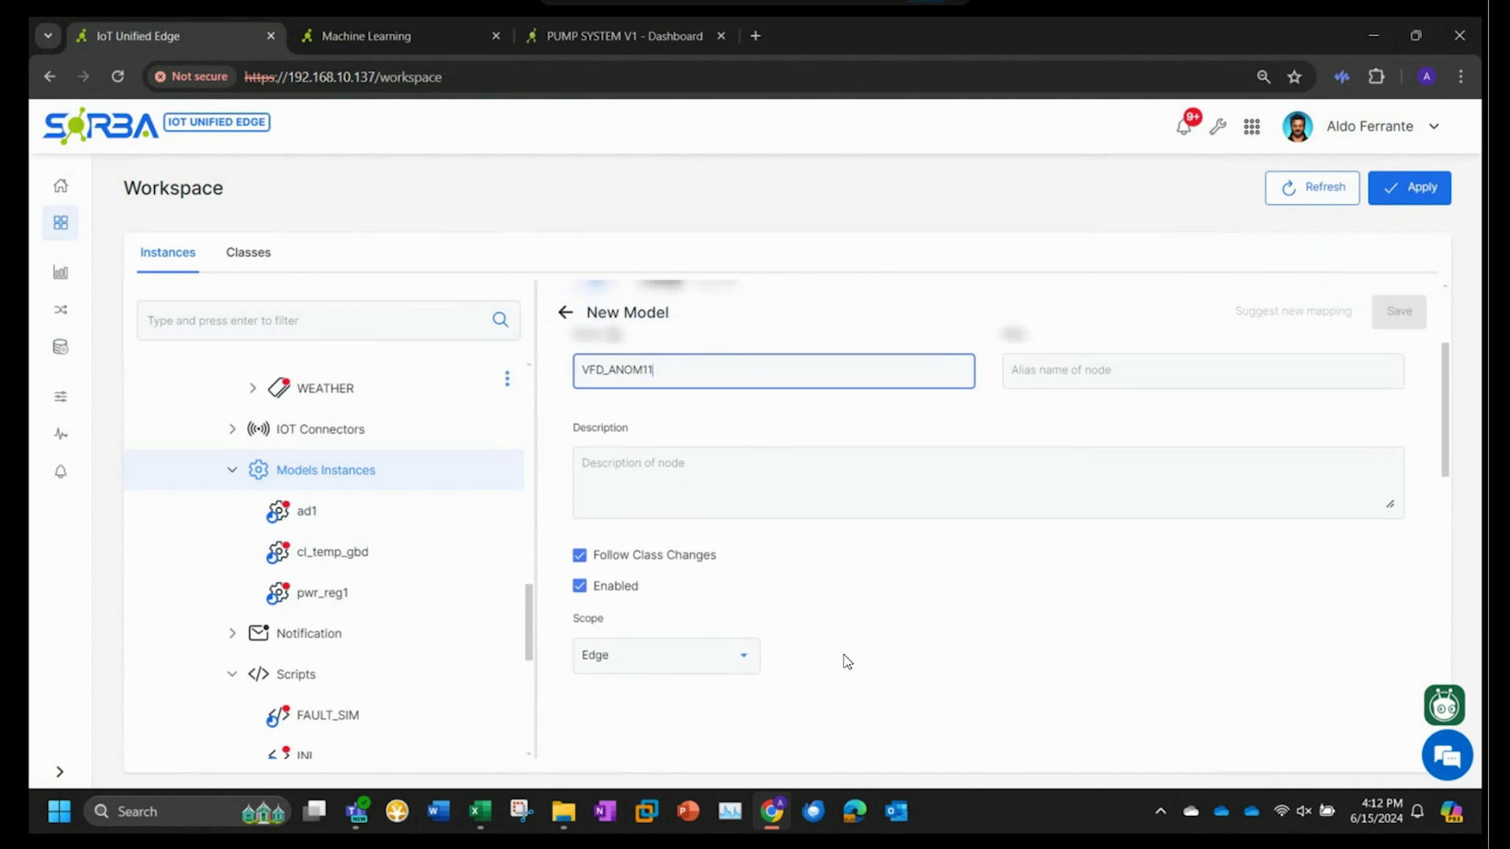
{"action": "scroll", "coordinate": [797, 622], "scroll_direction": "down", "scroll_amount": 1}
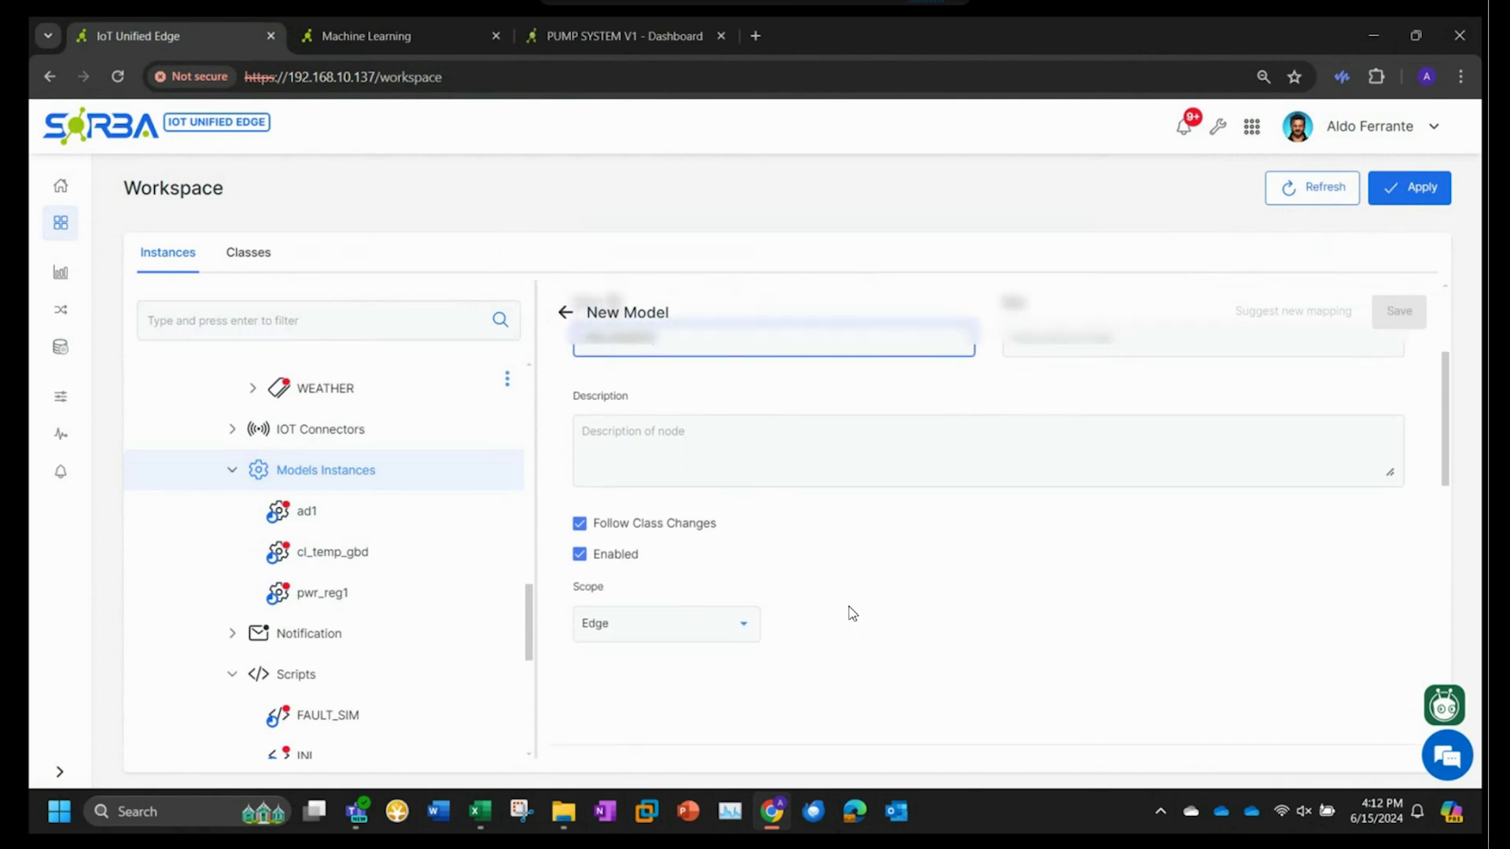
{"action": "scroll", "coordinate": [852, 613], "scroll_direction": "down", "scroll_amount": 2}
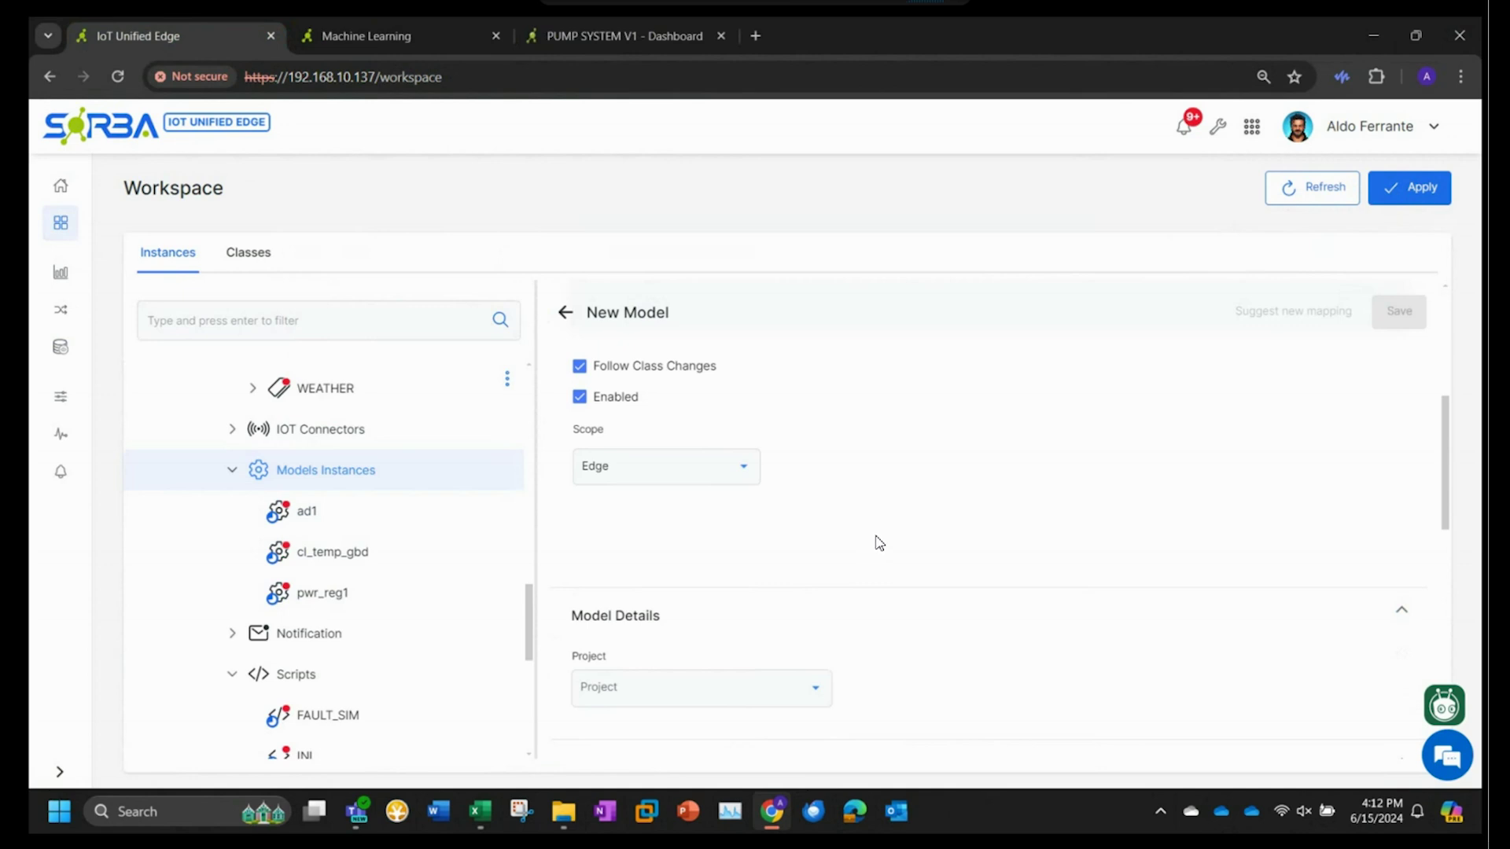
{"action": "scroll", "coordinate": [879, 541], "scroll_direction": "down", "scroll_amount": 1}
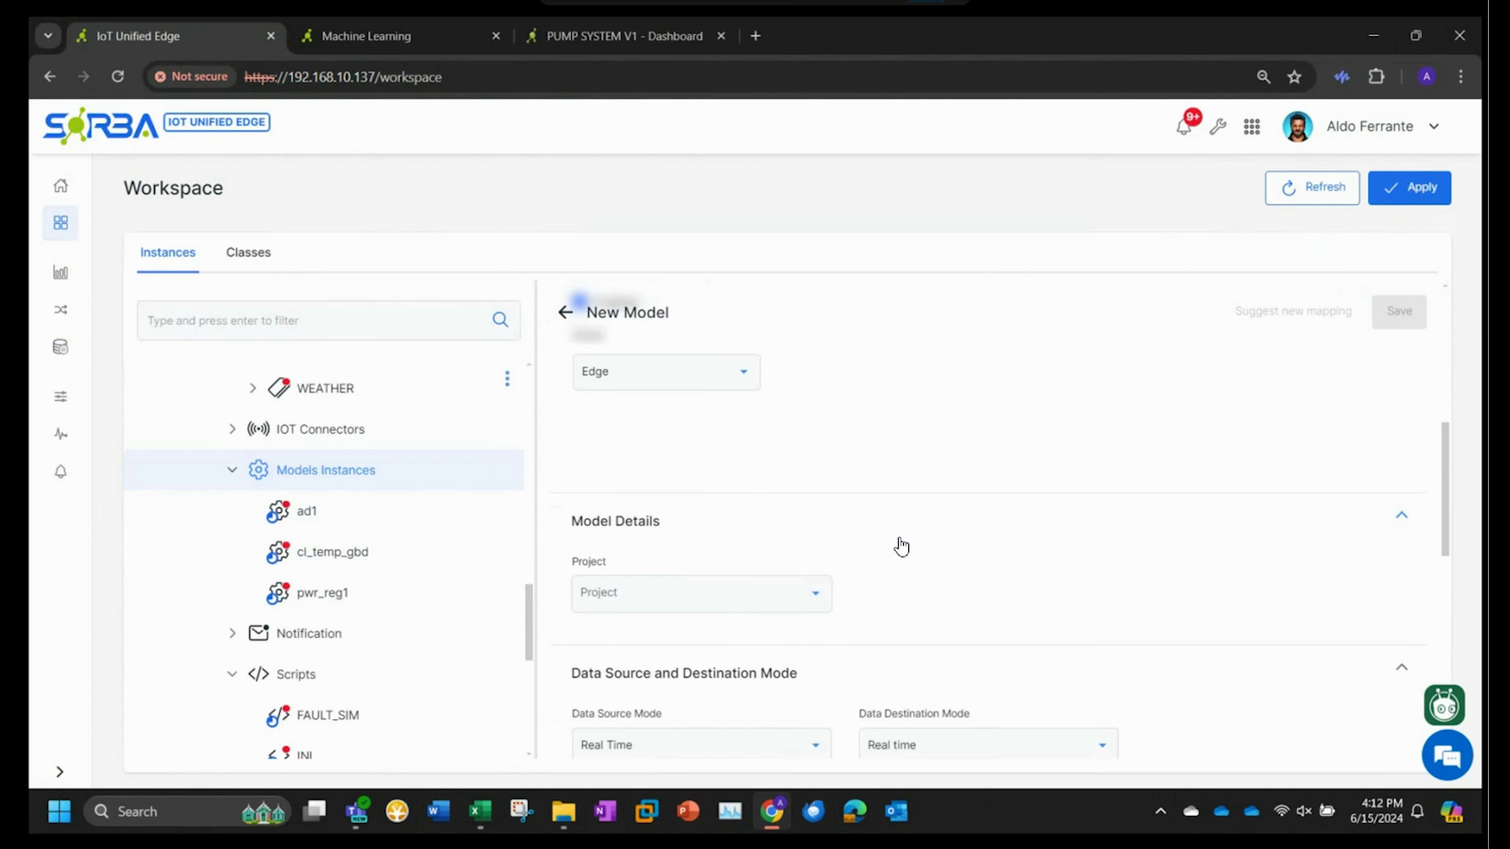
{"action": "left_click", "coordinate": [814, 597]}
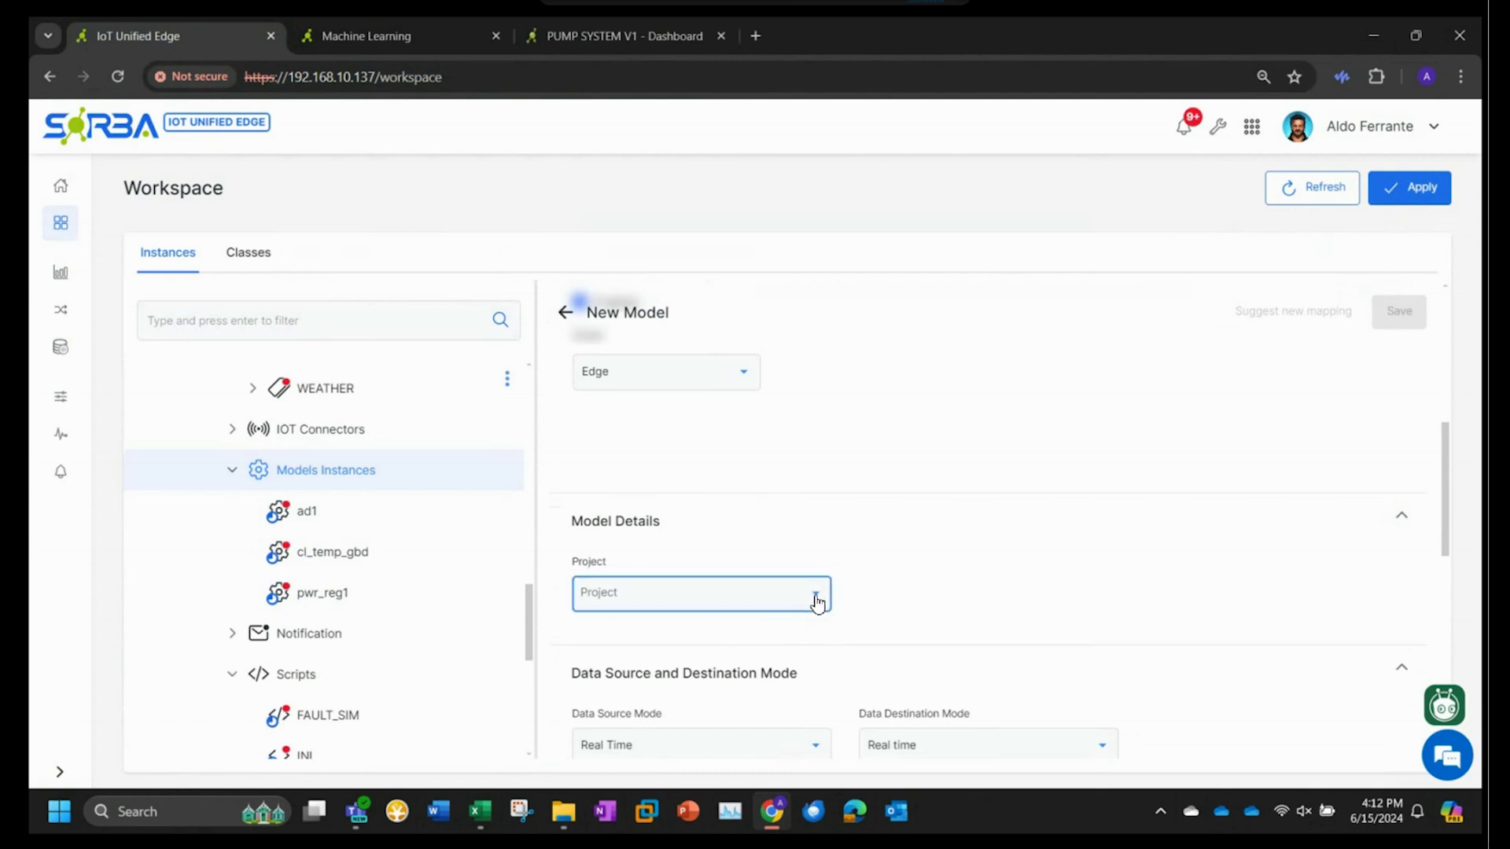
{"action": "scroll", "coordinate": [957, 541], "scroll_direction": "down", "scroll_amount": 2}
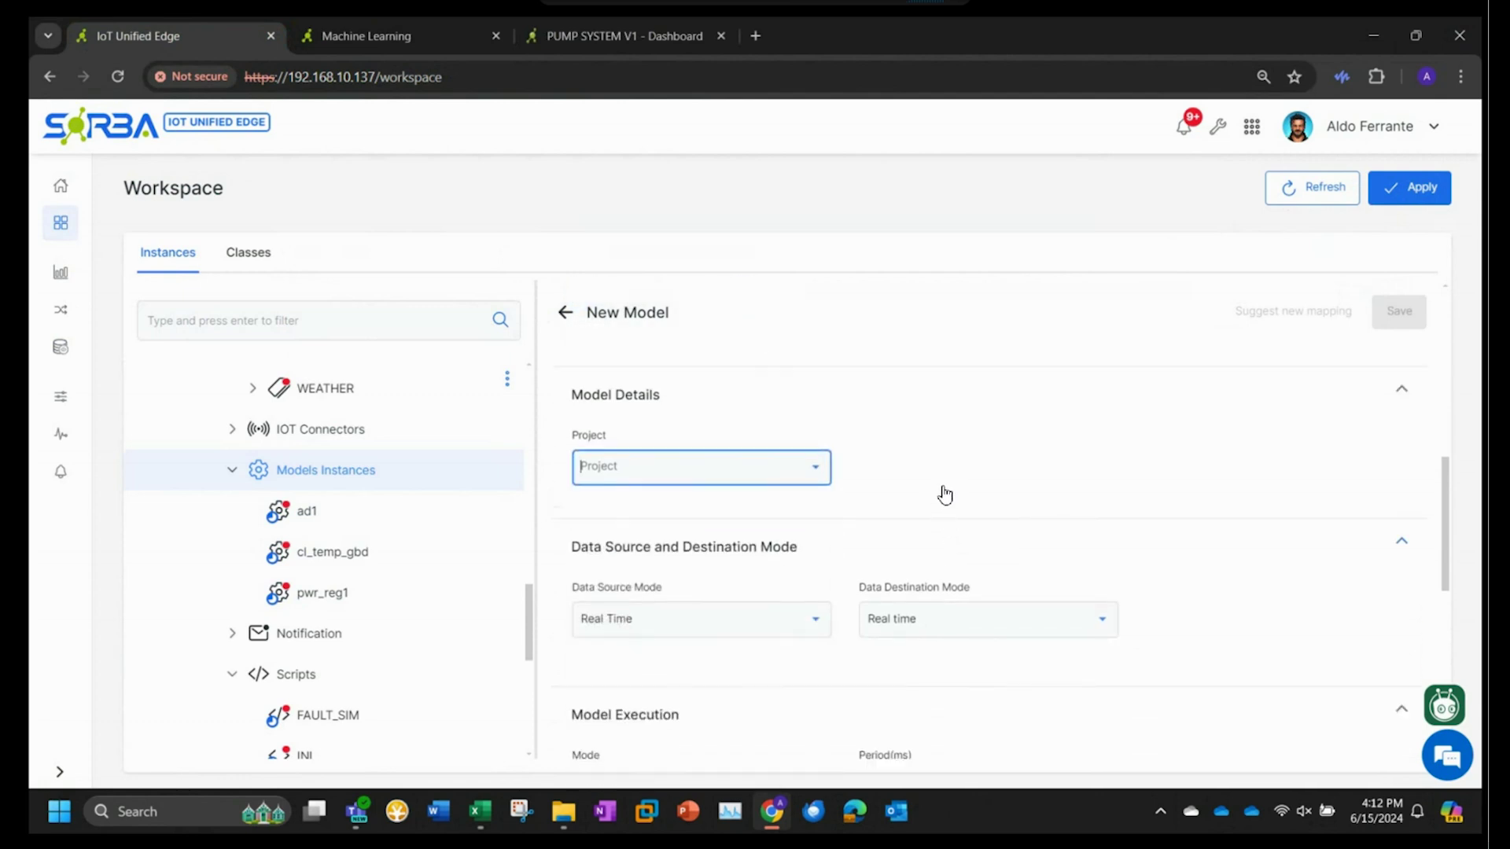
{"action": "left_click", "coordinate": [822, 471]}
{"action": "left_click_drag", "start_coordinate": [824, 522], "coordinate": [809, 667]}
{"action": "left_click", "coordinate": [625, 571]}
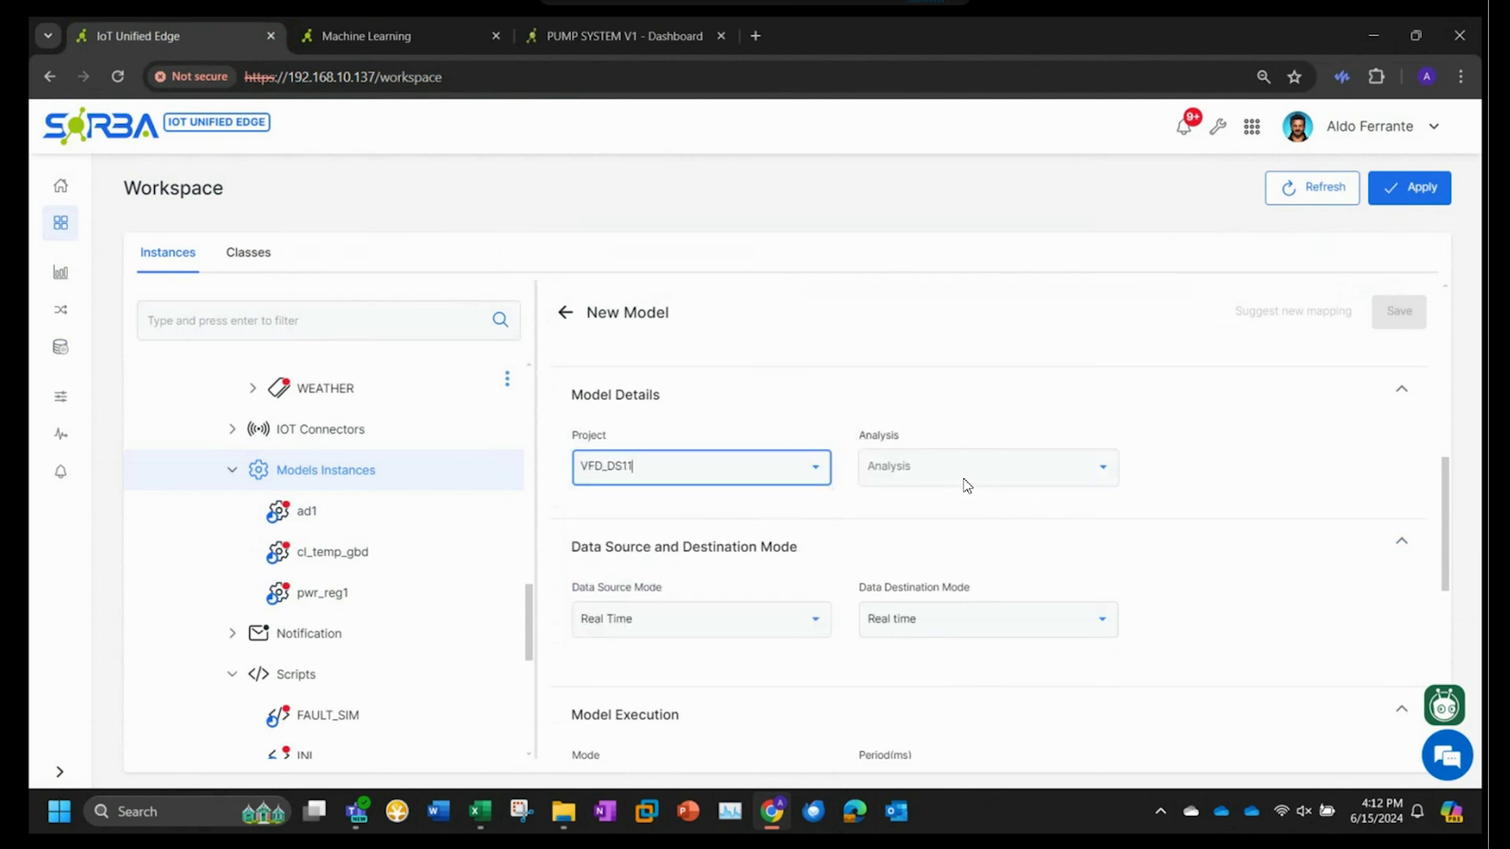
{"action": "left_click", "coordinate": [1078, 478]}
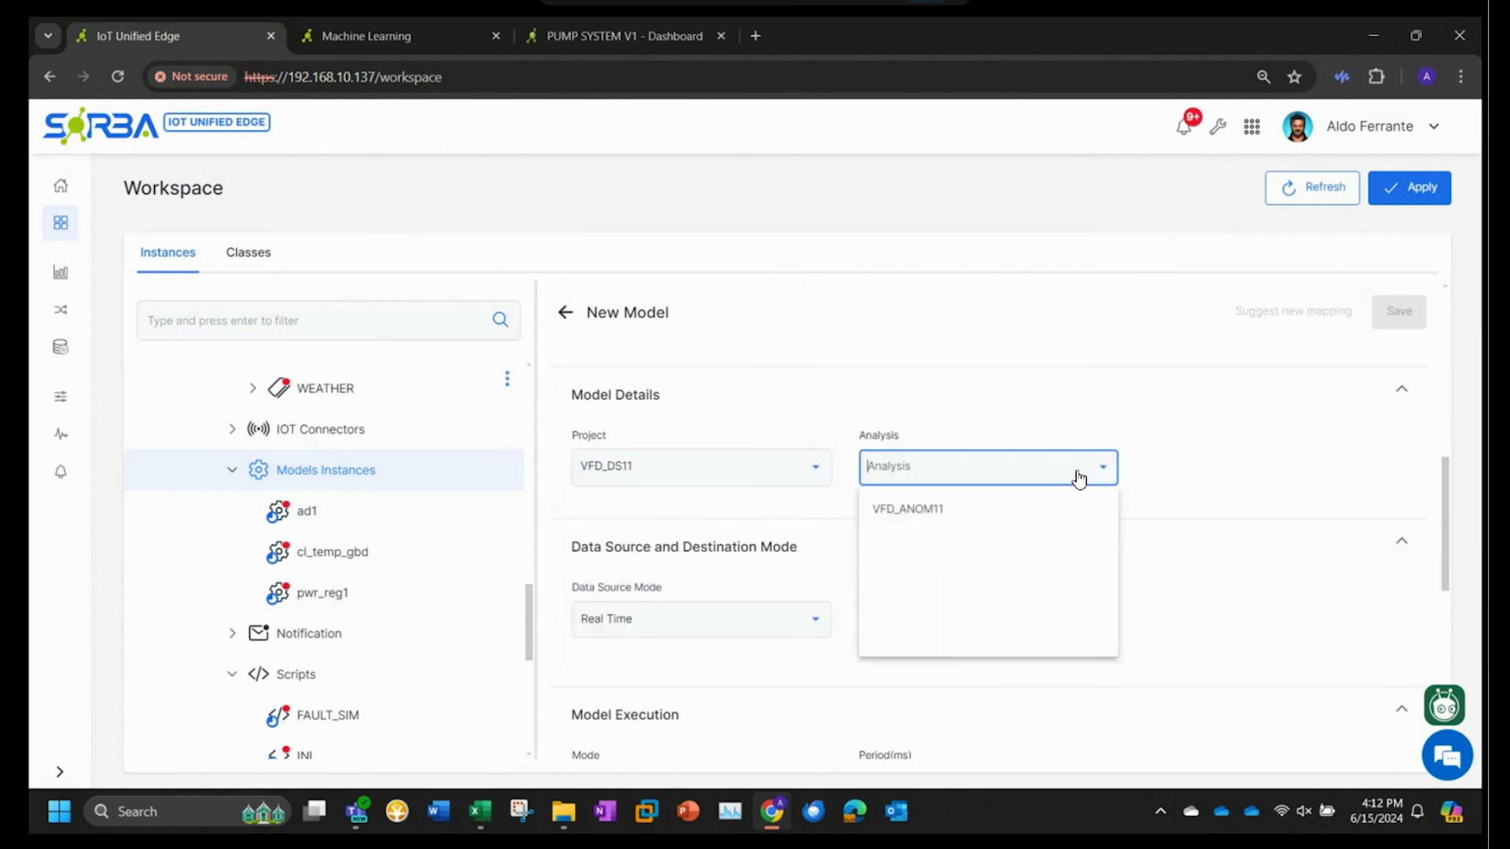
{"action": "left_click", "coordinate": [928, 512]}
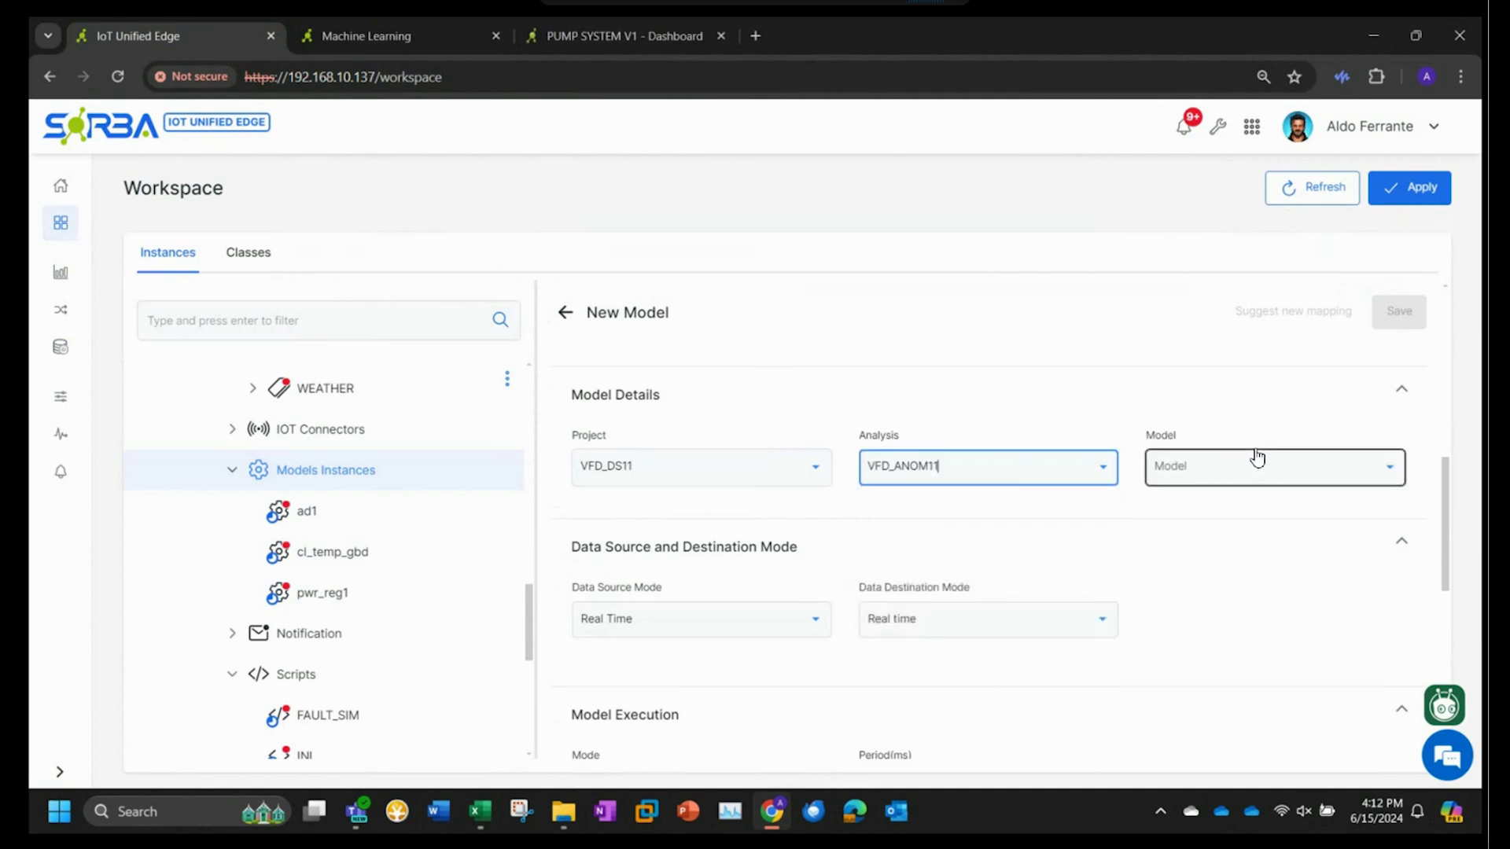
{"action": "left_click", "coordinate": [1246, 477]}
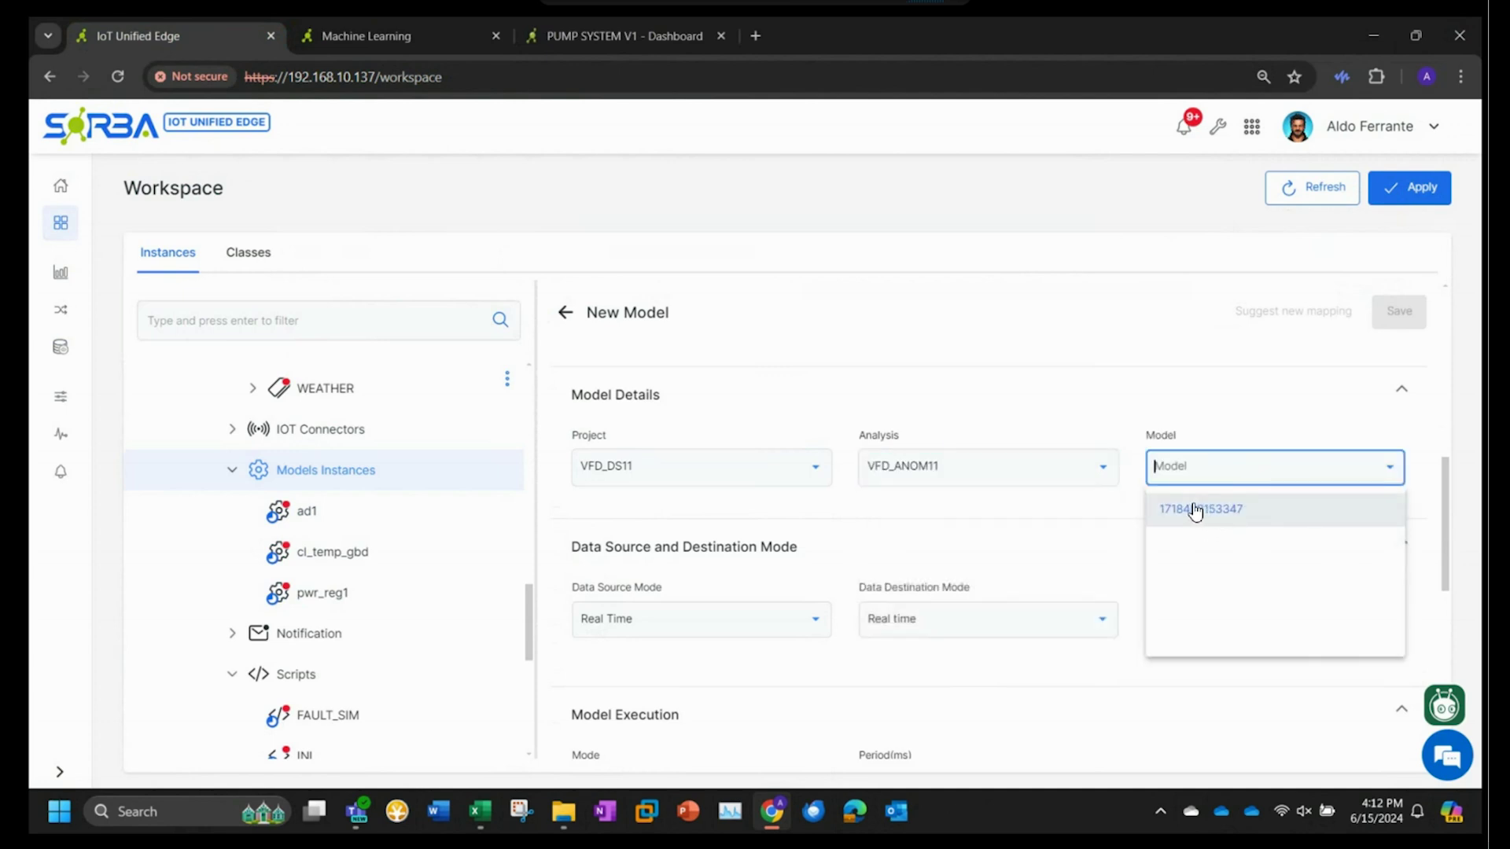
{"action": "left_click", "coordinate": [1198, 514]}
{"action": "left_click", "coordinate": [1198, 514]}
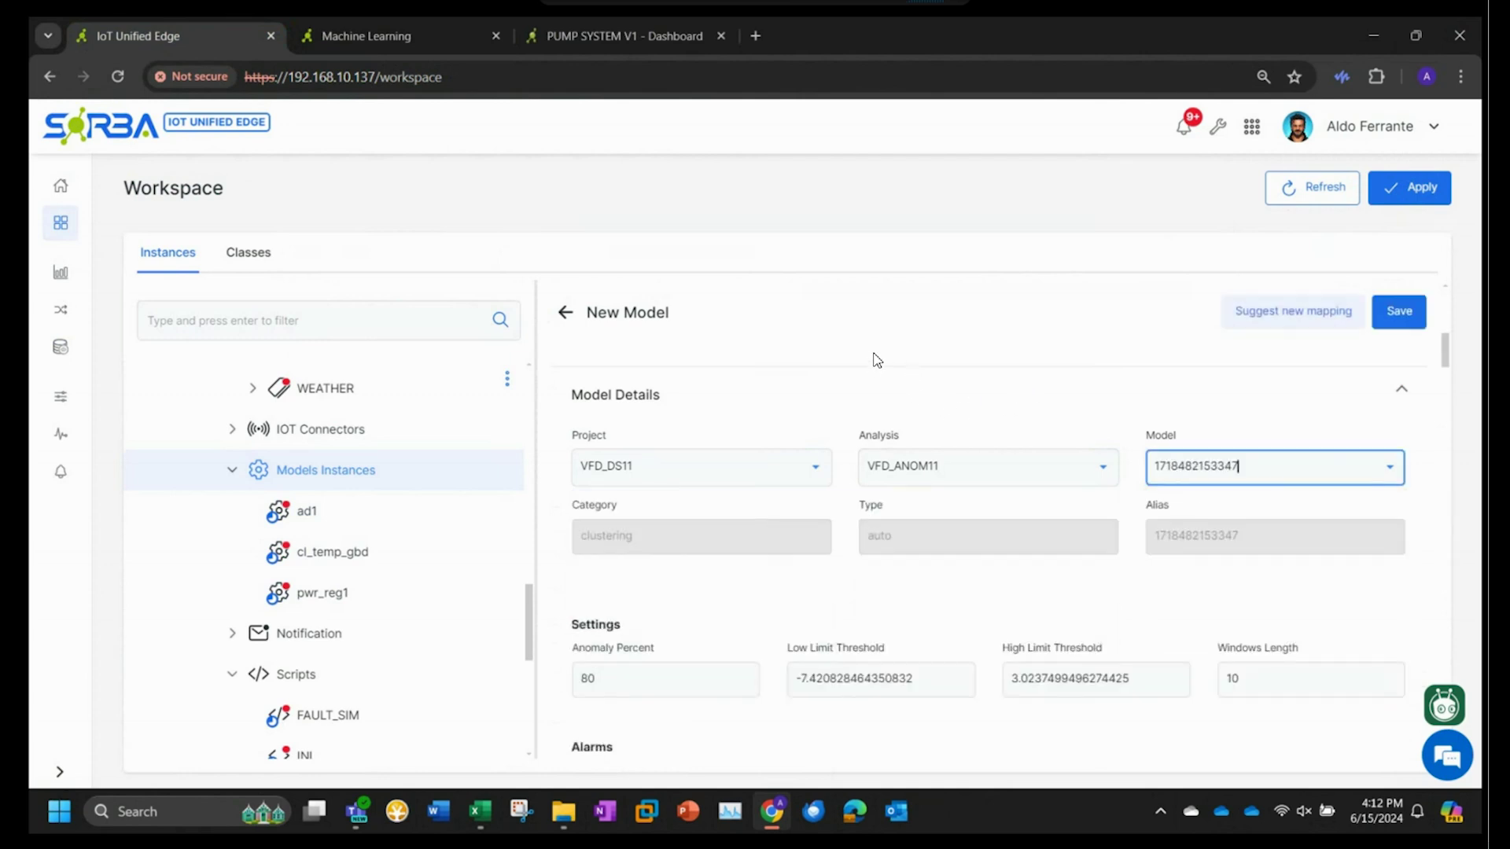
Step: Examine the new model's threshold, alarm and auto-learning settings and its input and output tag assignments
{"action": "scroll", "coordinate": [849, 585], "scroll_direction": "down", "scroll_amount": 6}
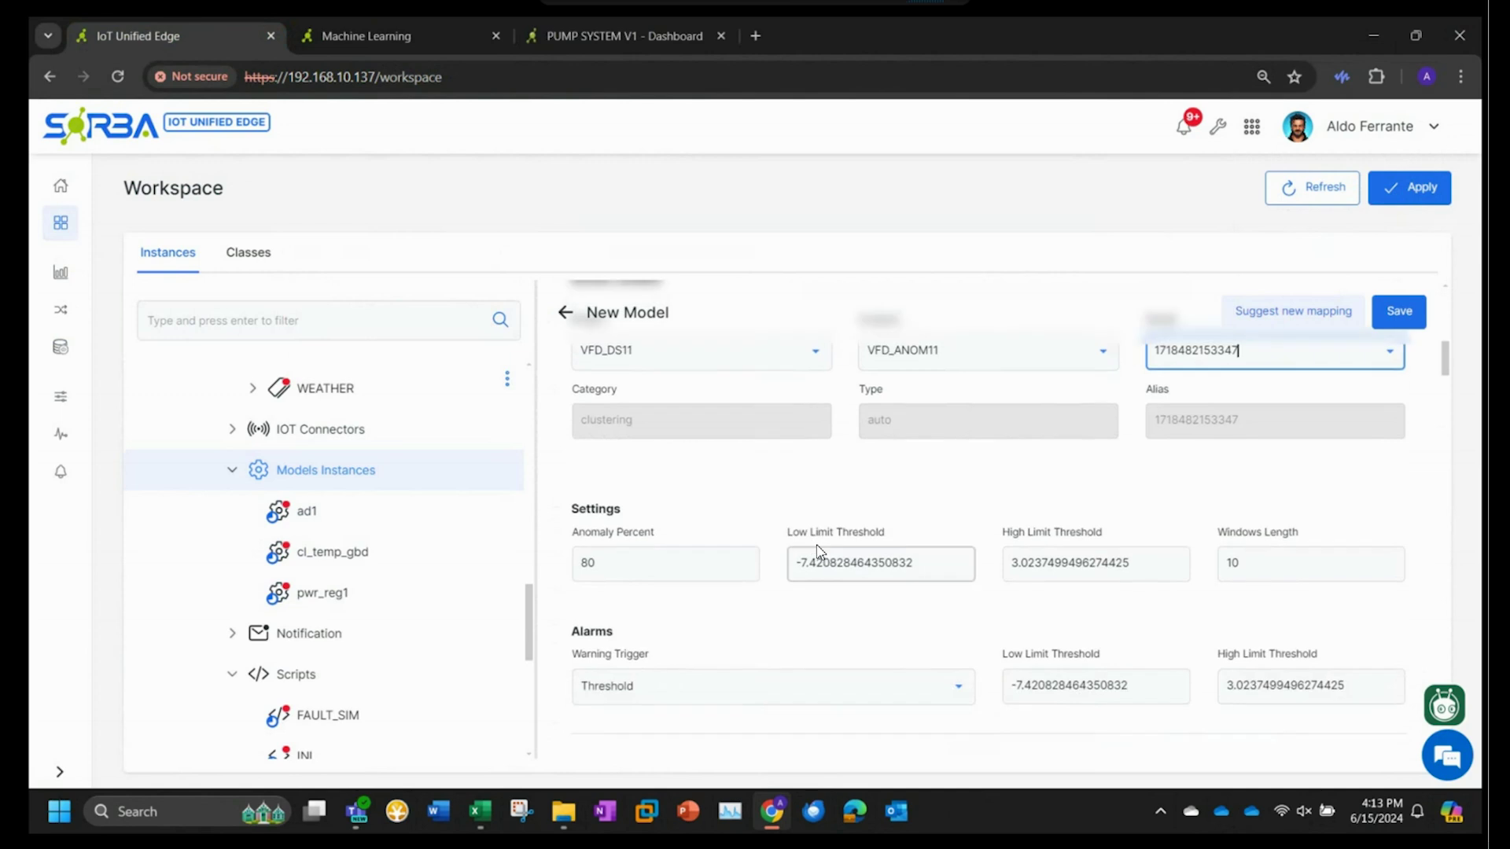
{"action": "scroll", "coordinate": [788, 599], "scroll_direction": "down", "scroll_amount": 10}
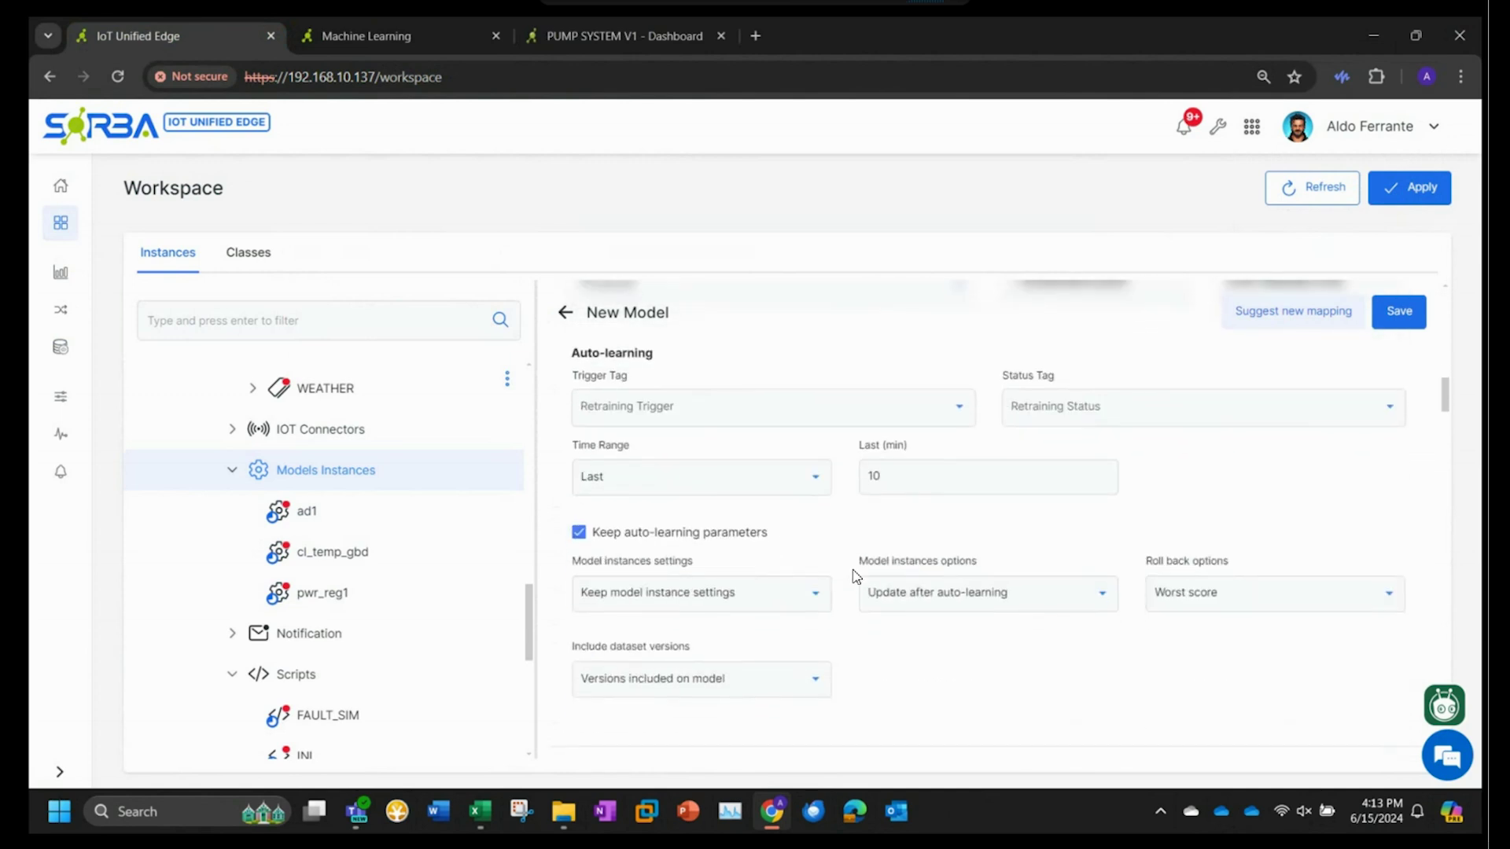
{"action": "scroll", "coordinate": [842, 626], "scroll_direction": "down", "scroll_amount": 5}
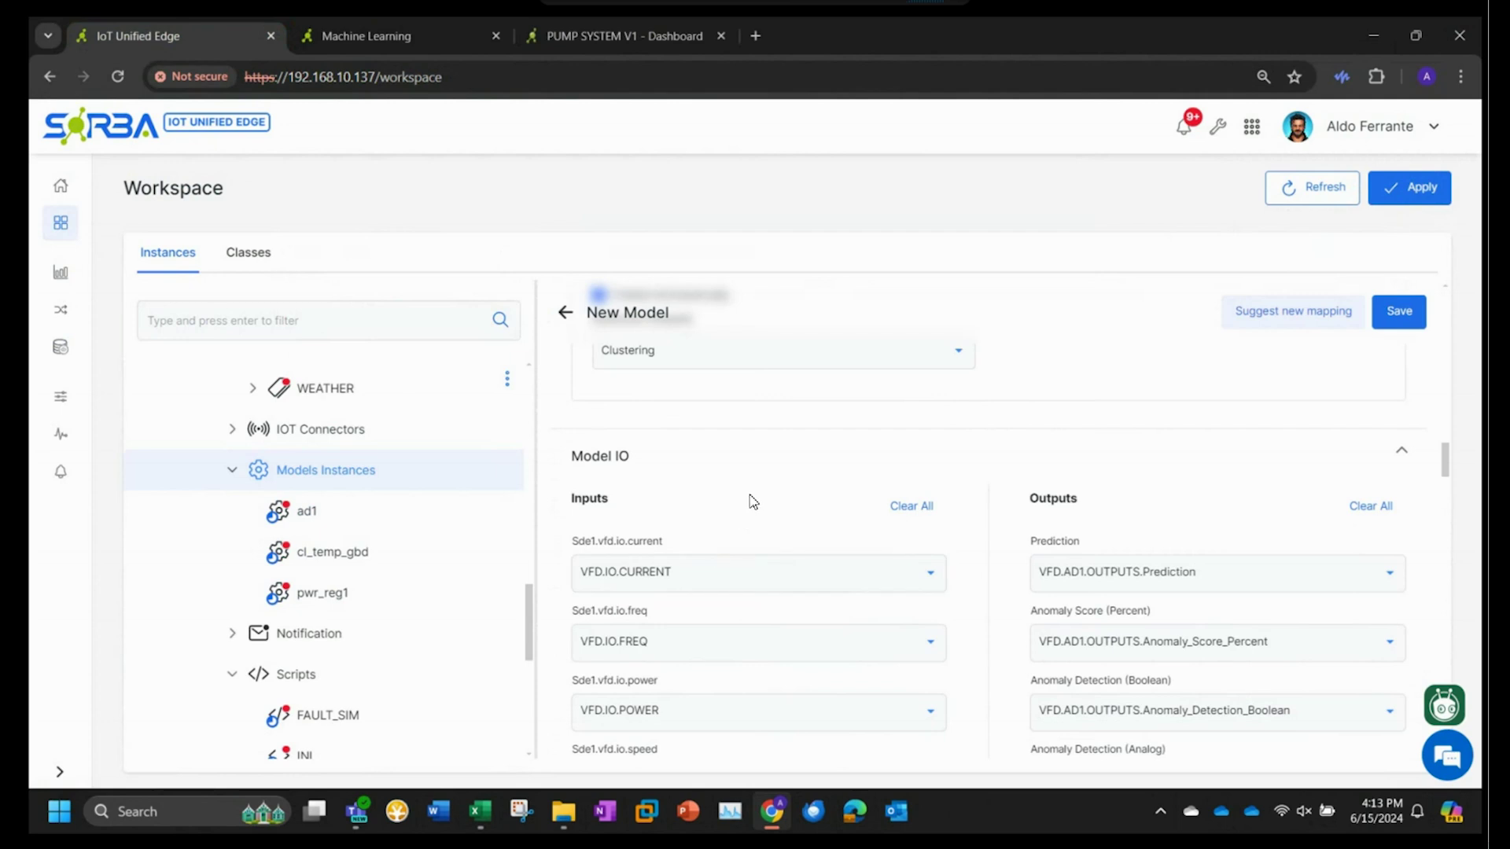
{"action": "scroll", "coordinate": [751, 511], "scroll_direction": "down", "scroll_amount": 2}
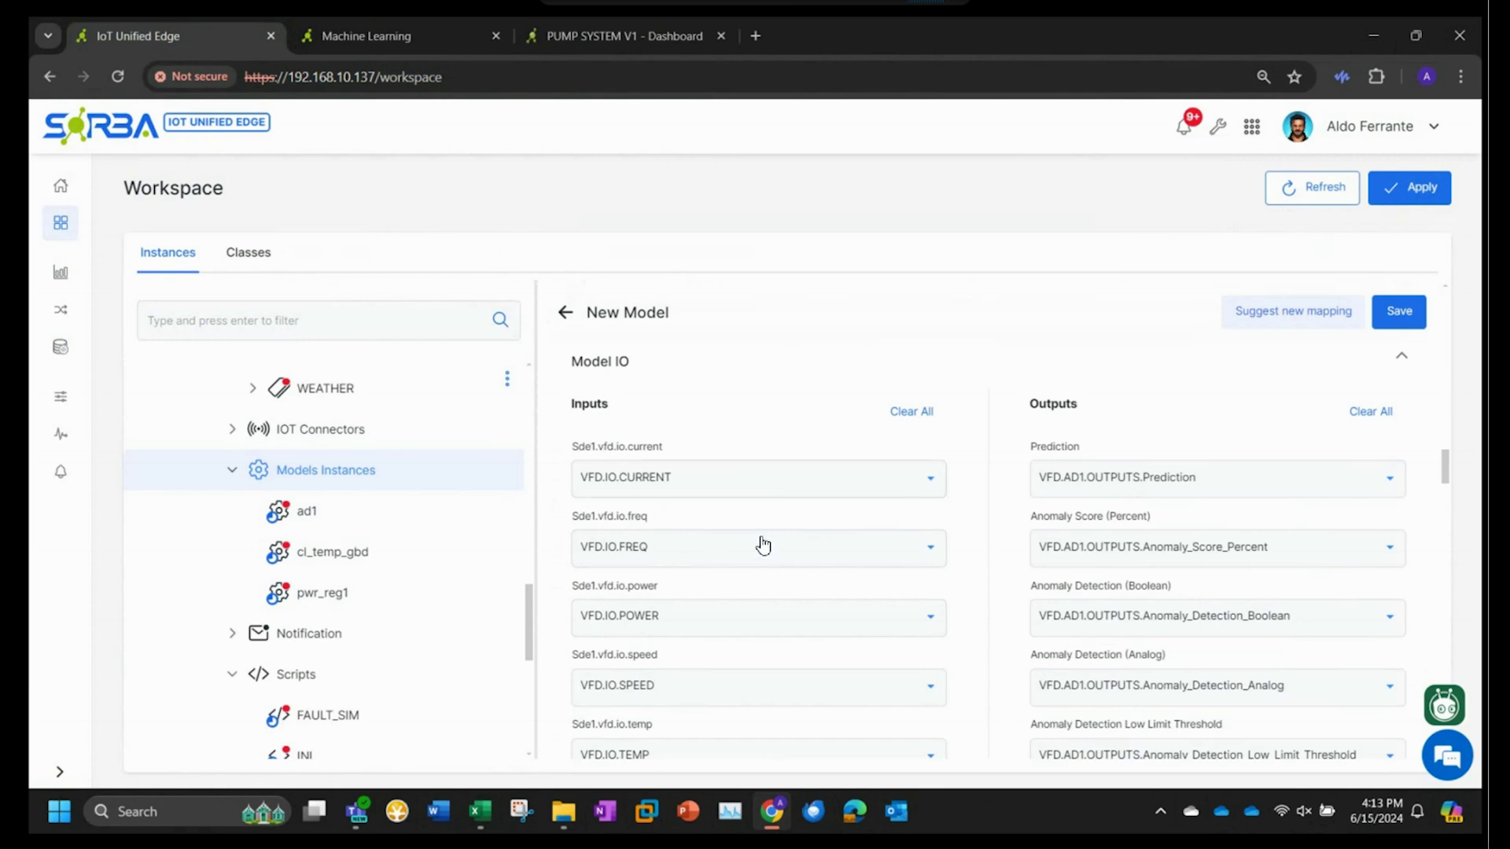
{"action": "scroll", "coordinate": [715, 602], "scroll_direction": "down", "scroll_amount": 1}
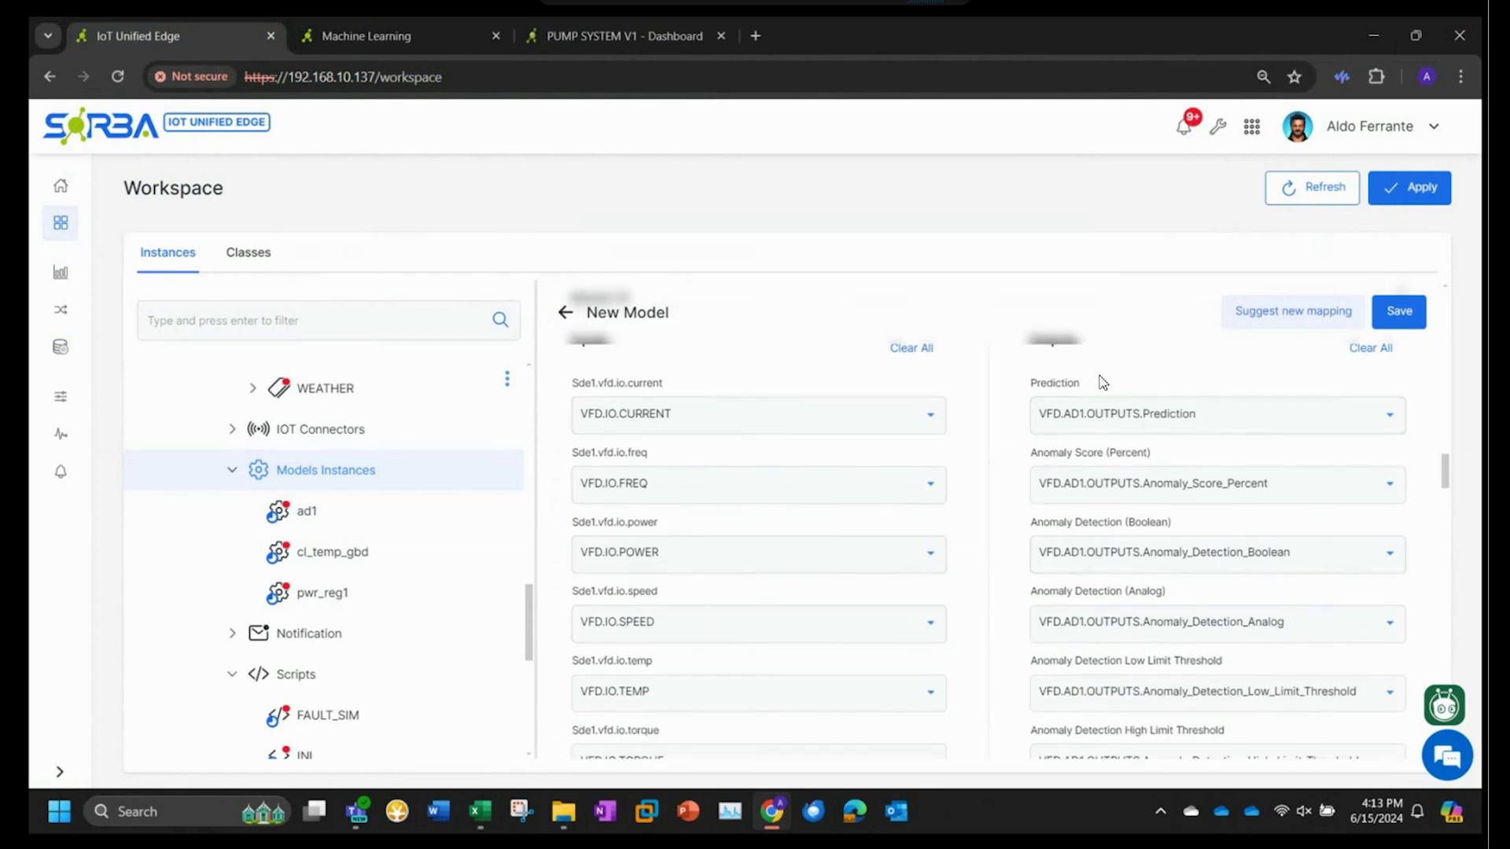
{"action": "scroll", "coordinate": [1108, 394], "scroll_direction": "up", "scroll_amount": 1}
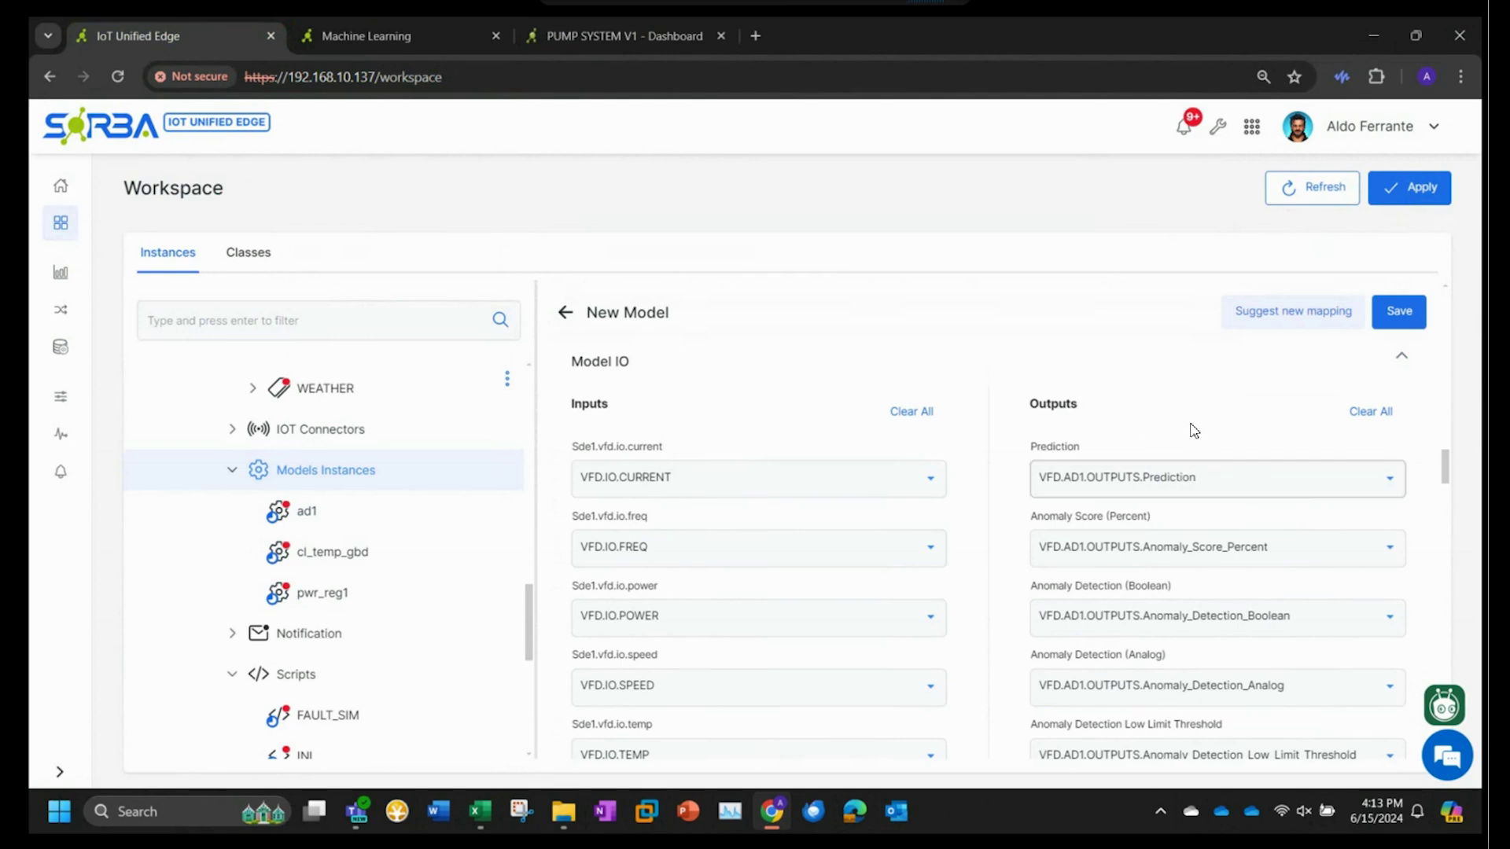
{"action": "scroll", "coordinate": [1192, 425], "scroll_direction": "down", "scroll_amount": 1}
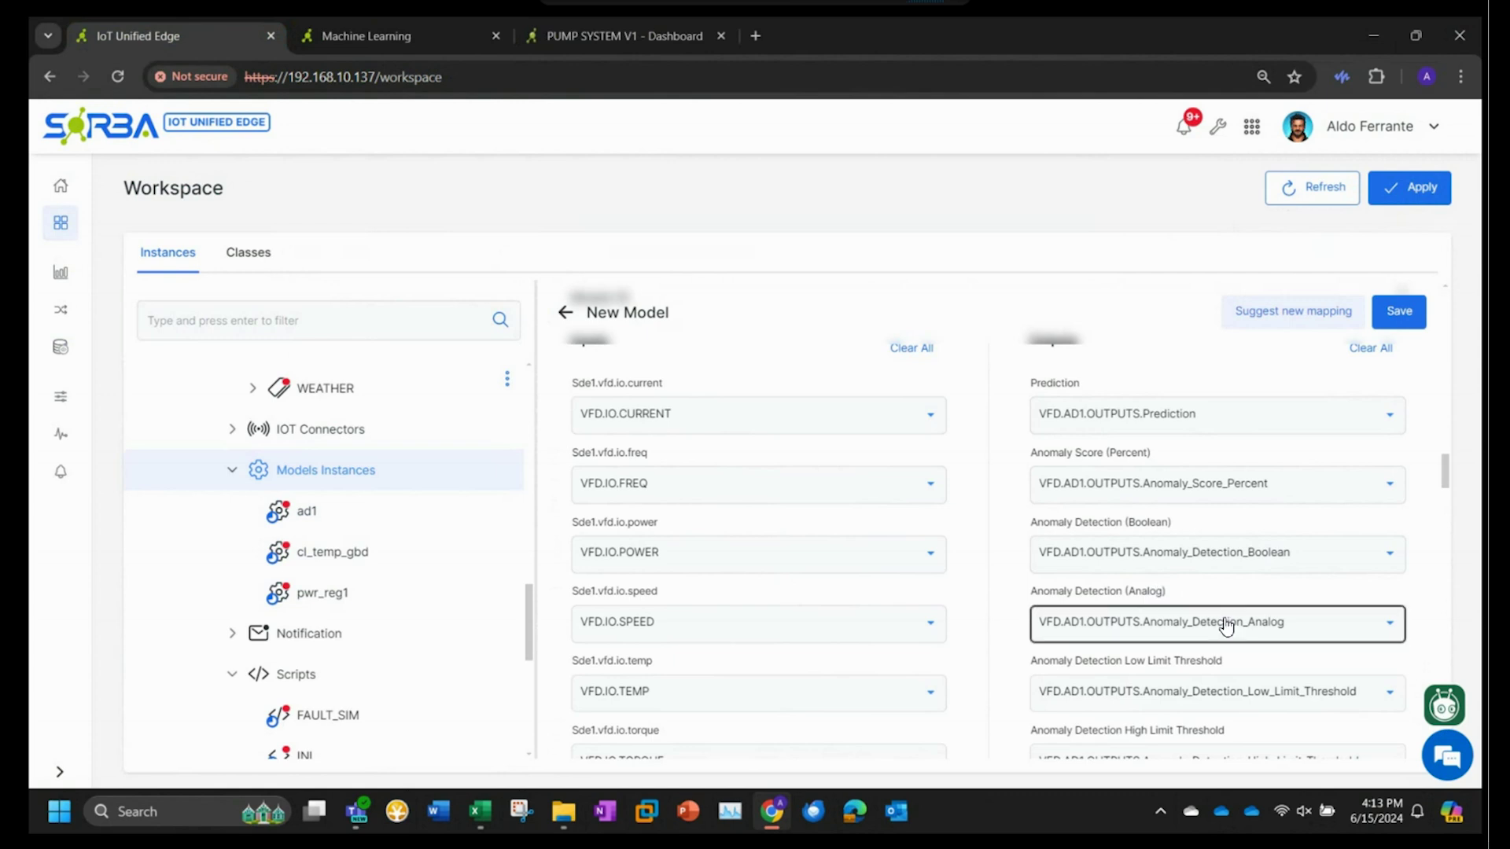
{"action": "scroll", "coordinate": [1225, 625], "scroll_direction": "down", "scroll_amount": 3}
{"action": "scroll", "coordinate": [1205, 625], "scroll_direction": "down", "scroll_amount": 1}
{"action": "scroll", "coordinate": [1233, 519], "scroll_direction": "up", "scroll_amount": 2}
{"action": "scroll", "coordinate": [1229, 542], "scroll_direction": "down", "scroll_amount": 5}
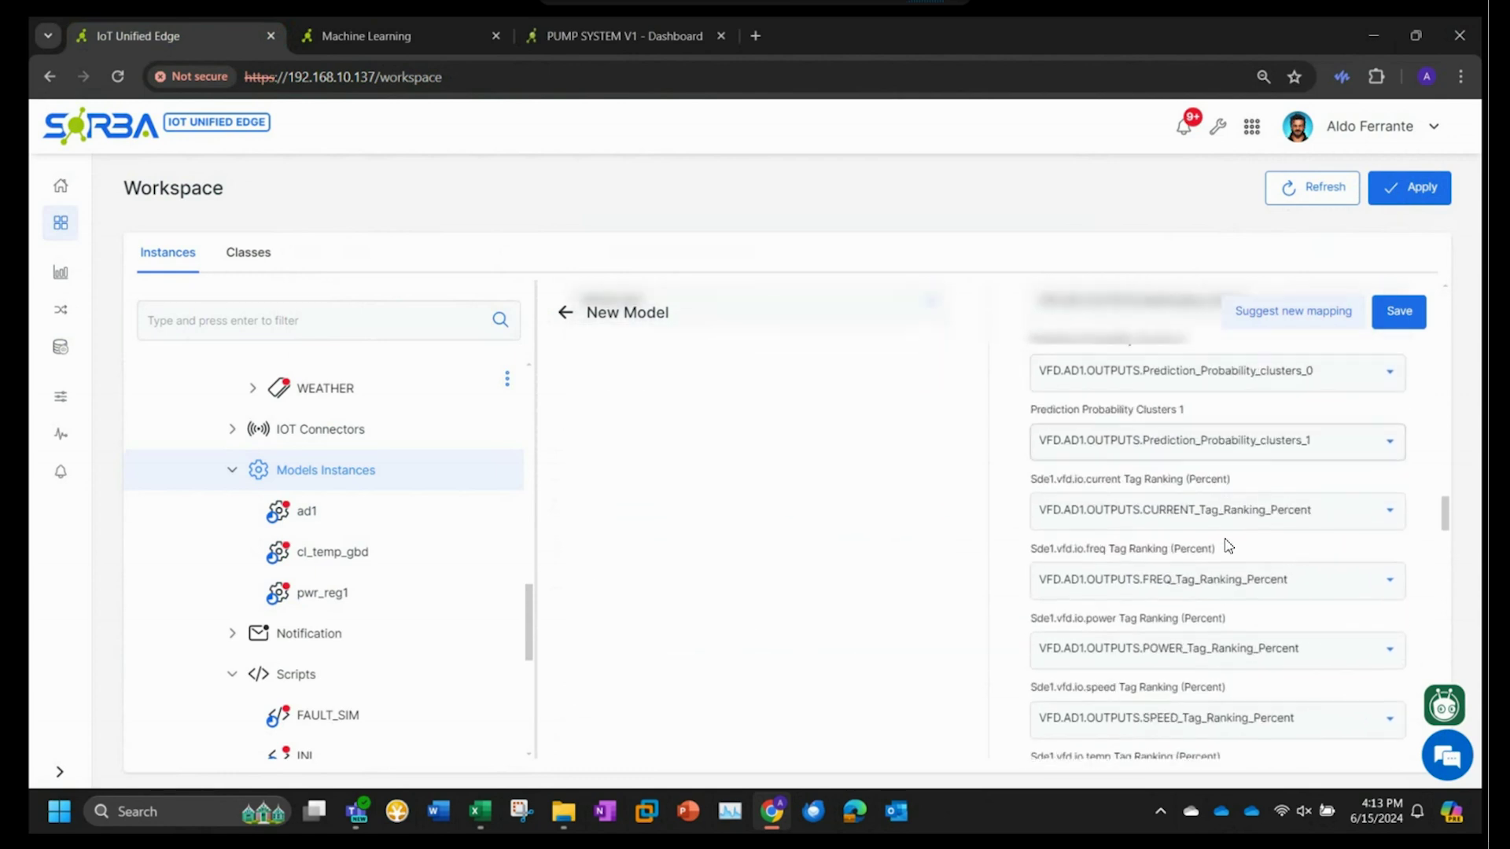
{"action": "scroll", "coordinate": [1230, 543], "scroll_direction": "up", "scroll_amount": 3}
{"action": "scroll", "coordinate": [1233, 540], "scroll_direction": "up", "scroll_amount": 2}
{"action": "scroll", "coordinate": [1228, 503], "scroll_direction": "up", "scroll_amount": 2}
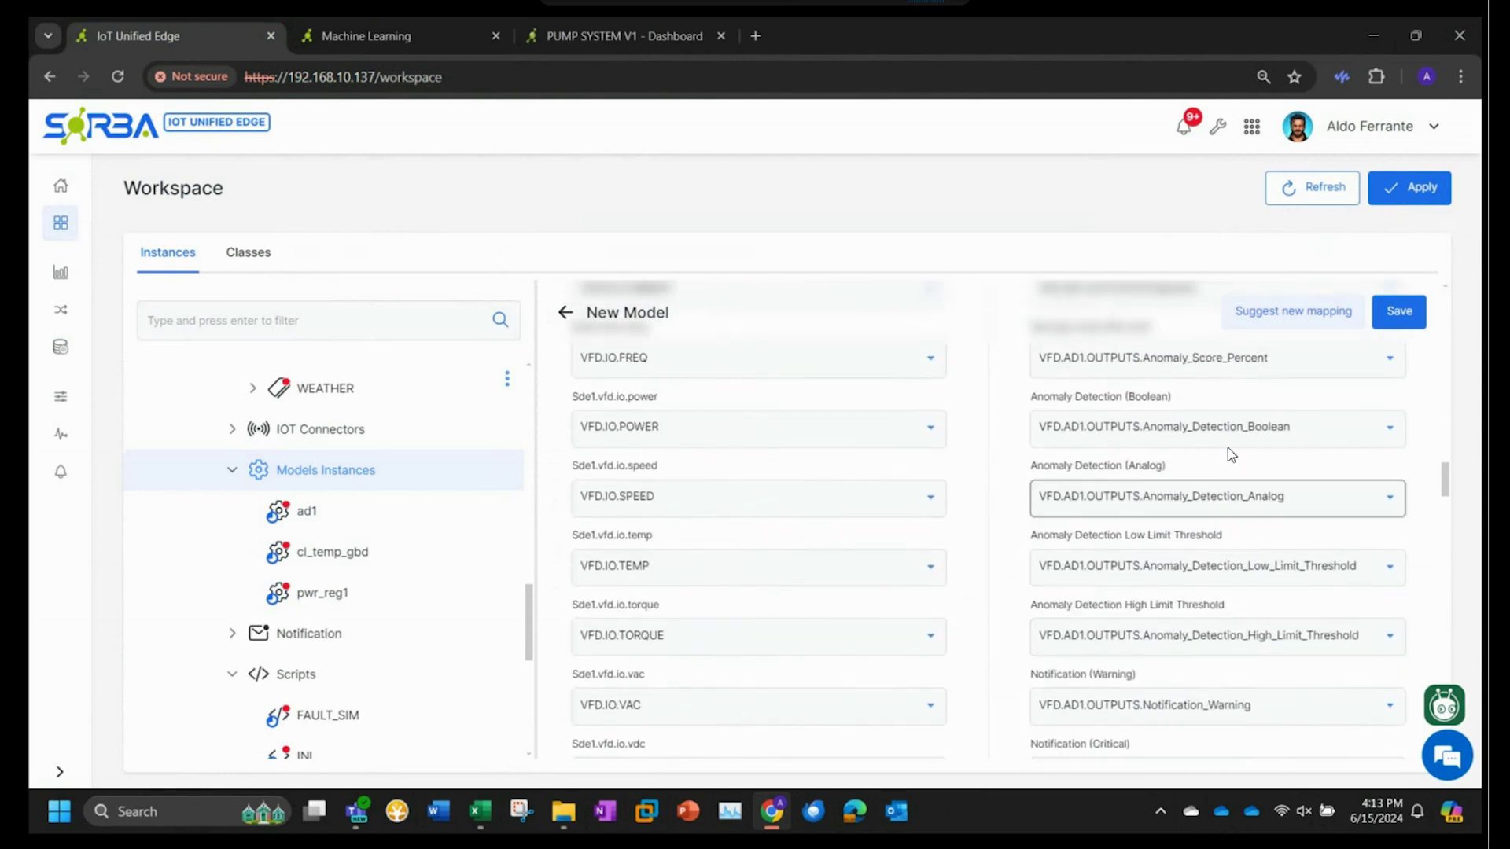
{"action": "scroll", "coordinate": [1234, 448], "scroll_direction": "up", "scroll_amount": 2}
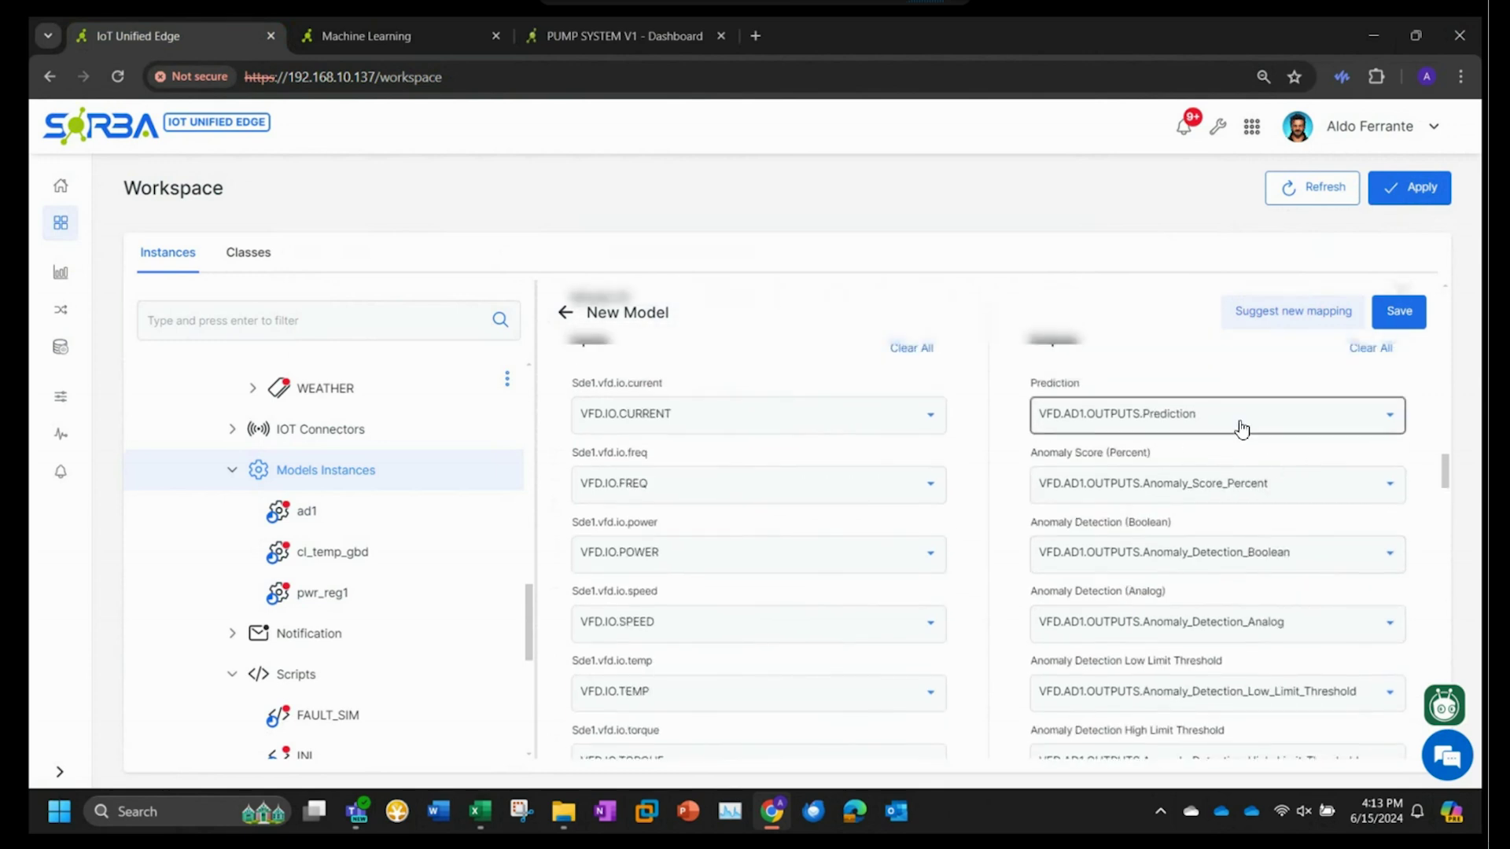
Step: Create new VFD_ANOM11 tags for all outputs through the suggested mapping, apply the mapping and save the model instance
{"action": "left_click", "coordinate": [1305, 315]}
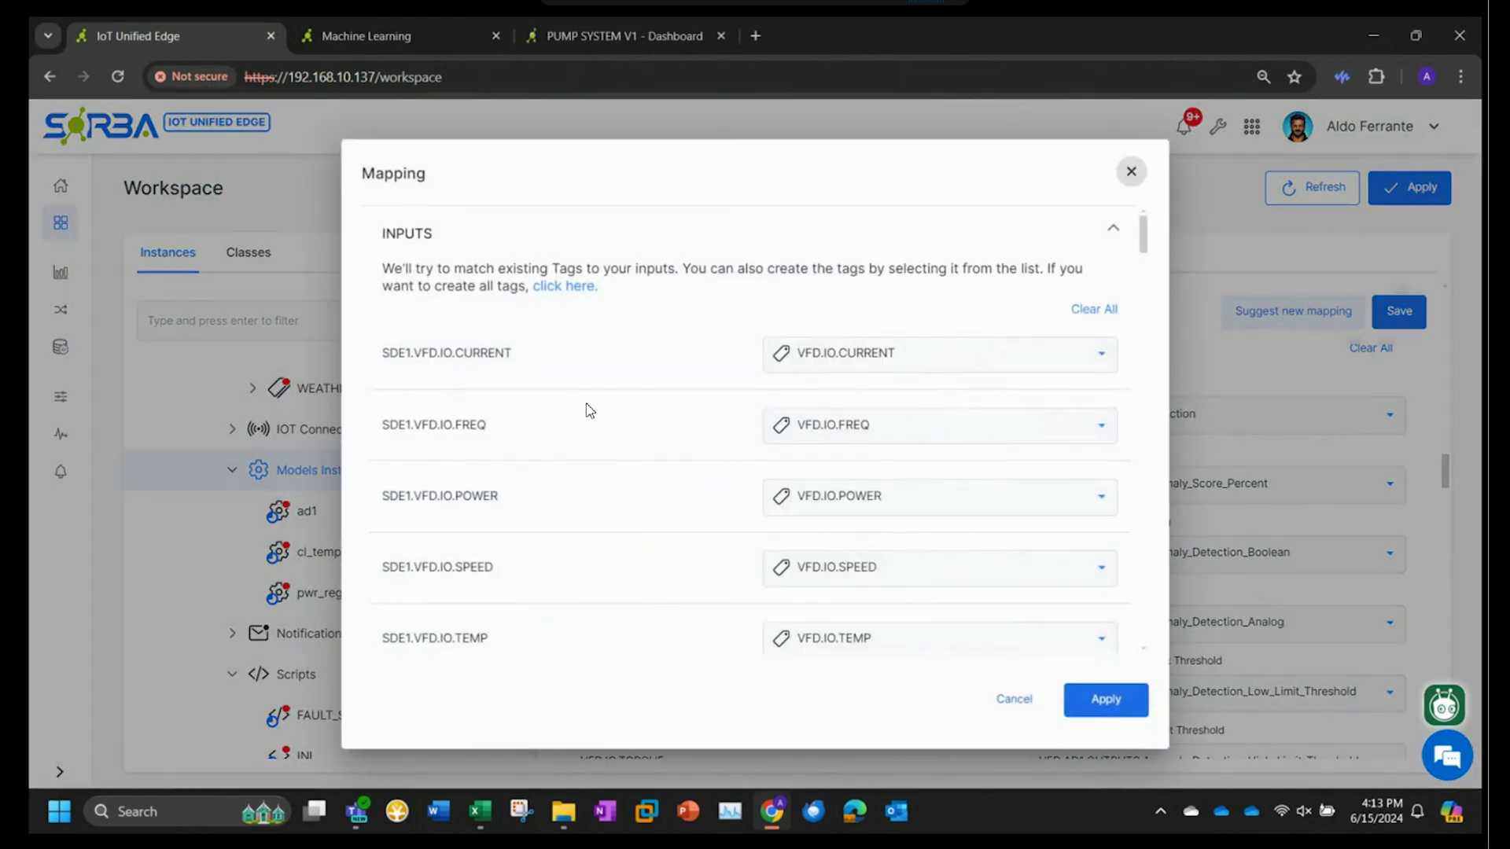
{"action": "scroll", "coordinate": [577, 529], "scroll_direction": "down", "scroll_amount": 8}
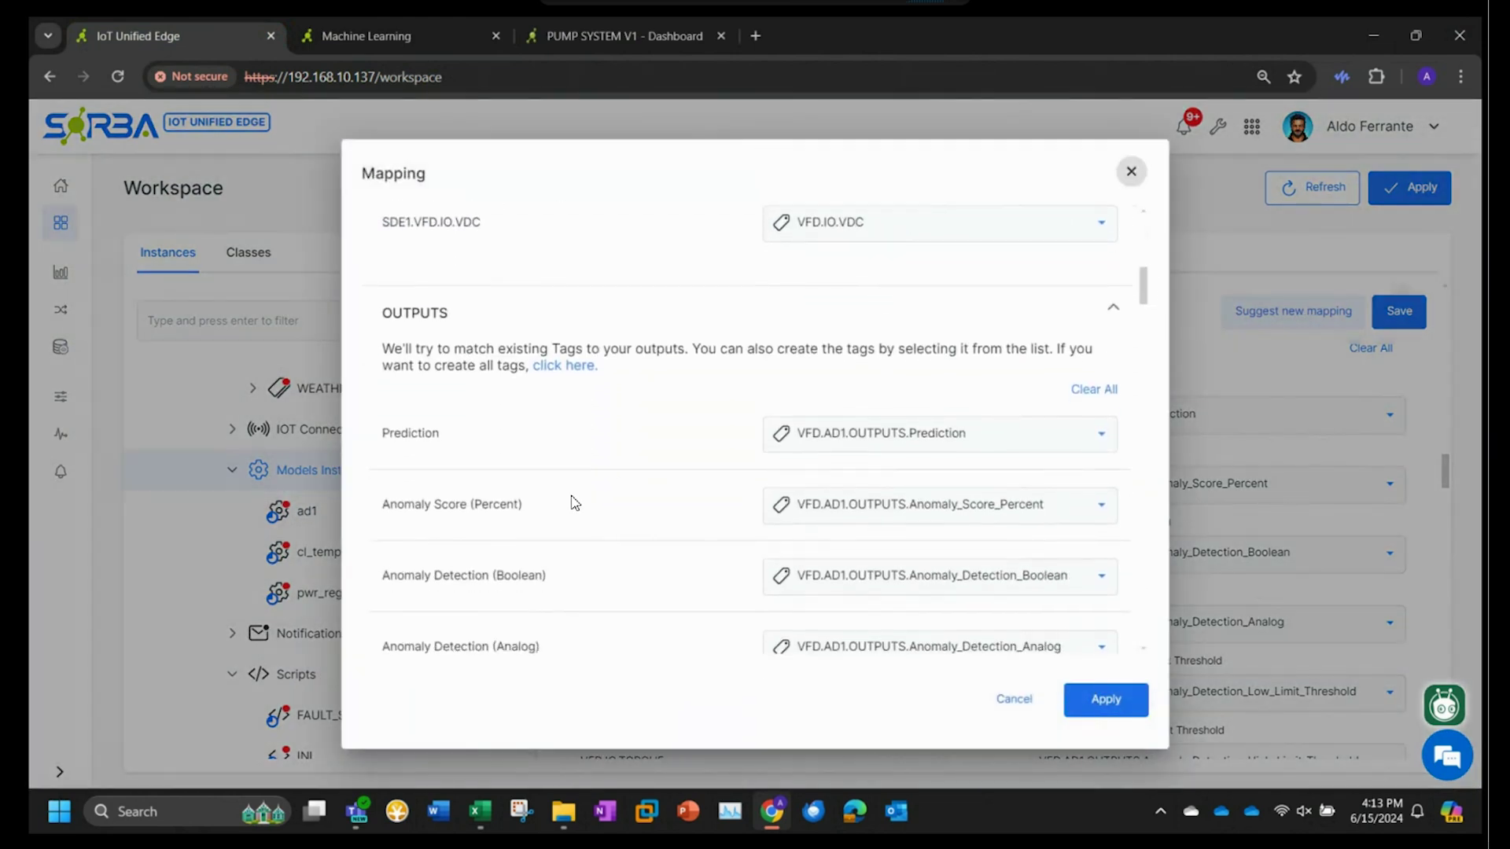
{"action": "left_click", "coordinate": [574, 370]}
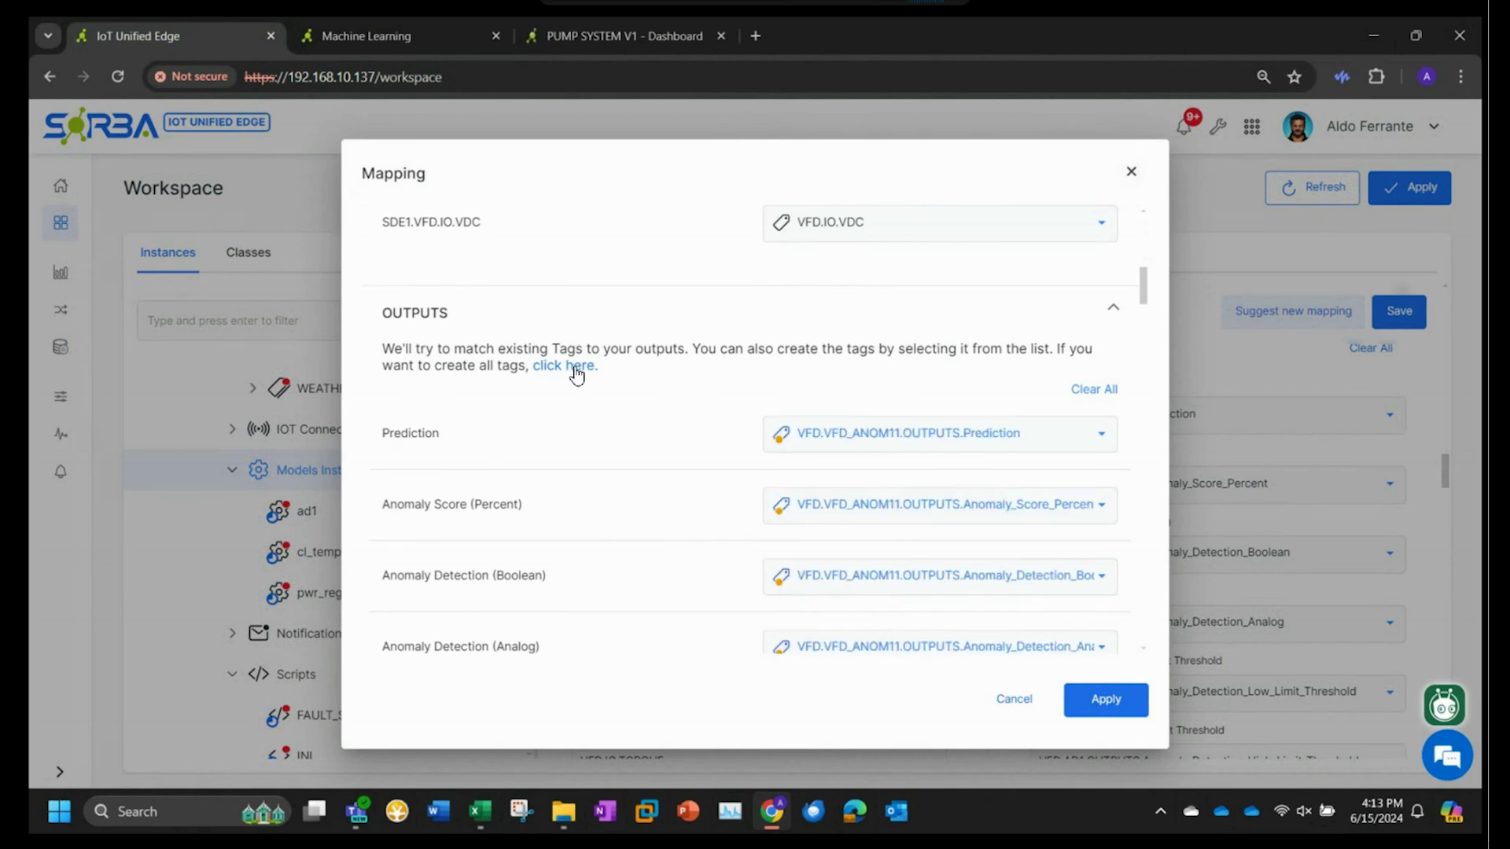
{"action": "left_click", "coordinate": [1112, 709]}
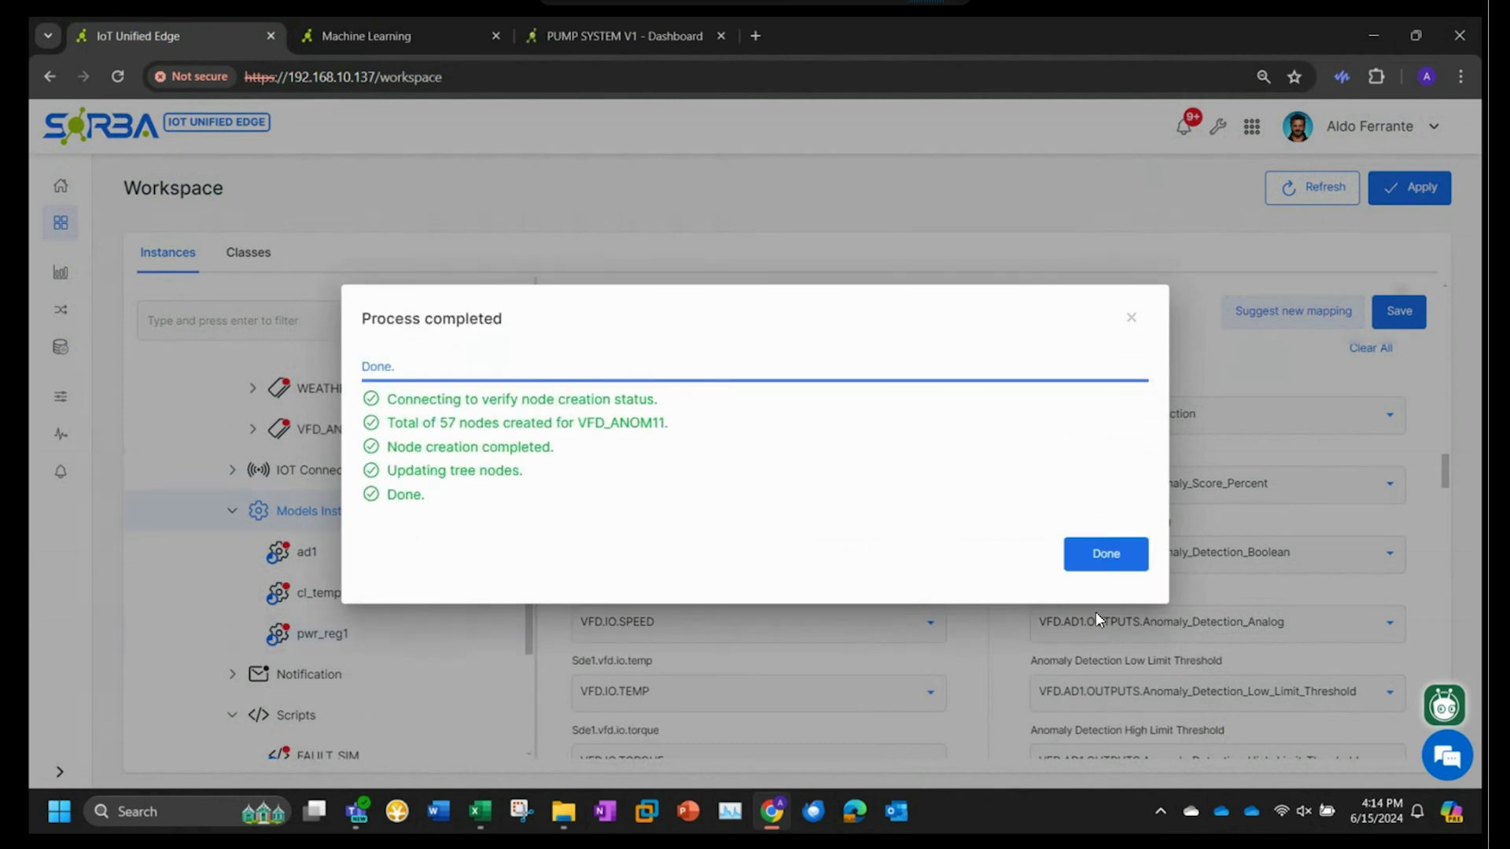
{"action": "left_click", "coordinate": [1123, 555]}
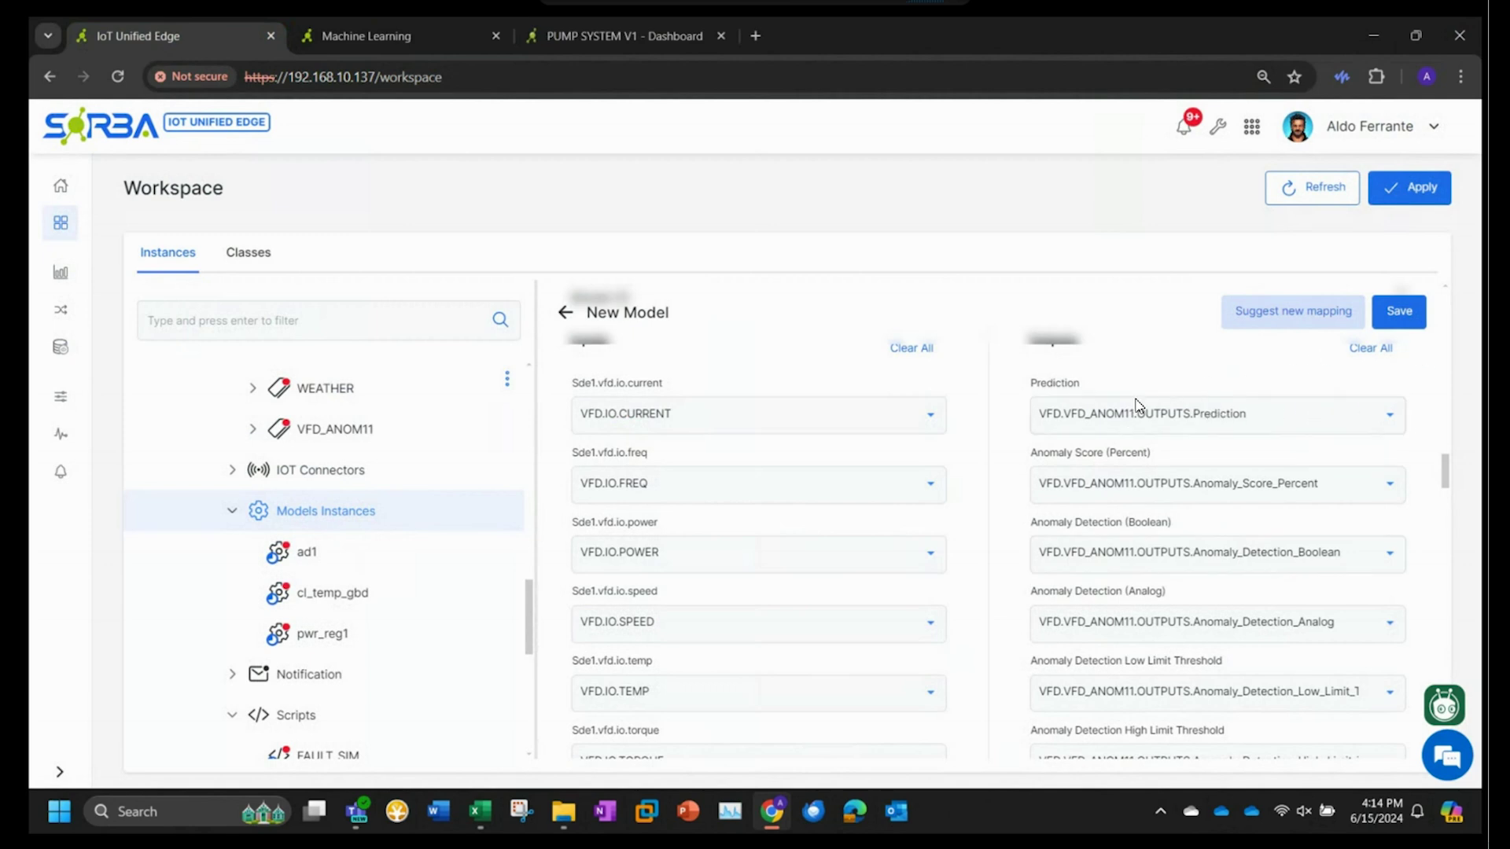
{"action": "left_click", "coordinate": [1404, 313]}
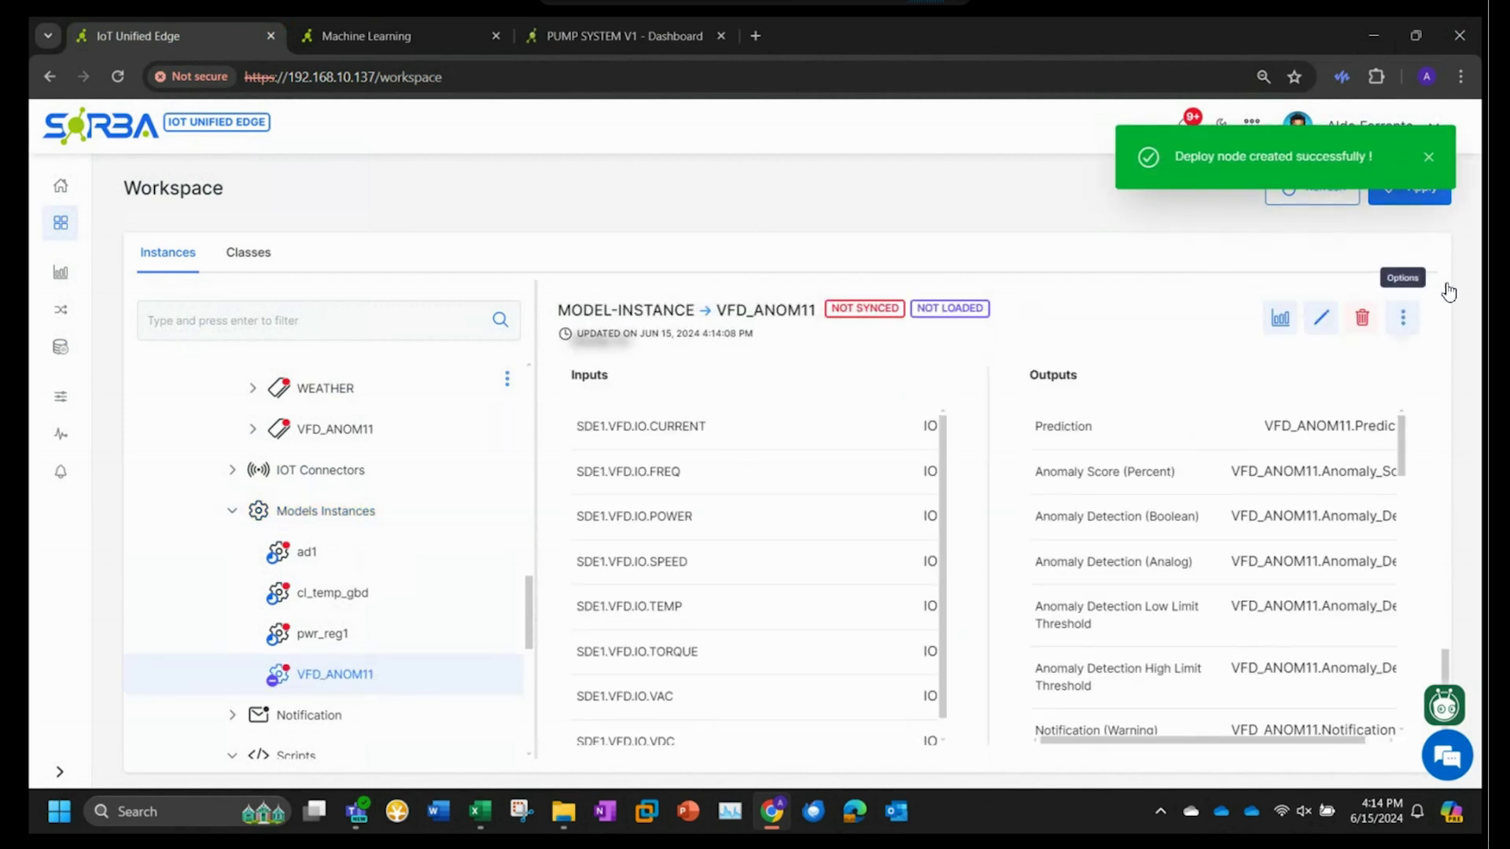
Step: Apply the pending workspace changes and open the VFD_ANOM11 model instance's dashboard
{"action": "left_click", "coordinate": [1429, 157]}
{"action": "left_click", "coordinate": [1419, 197]}
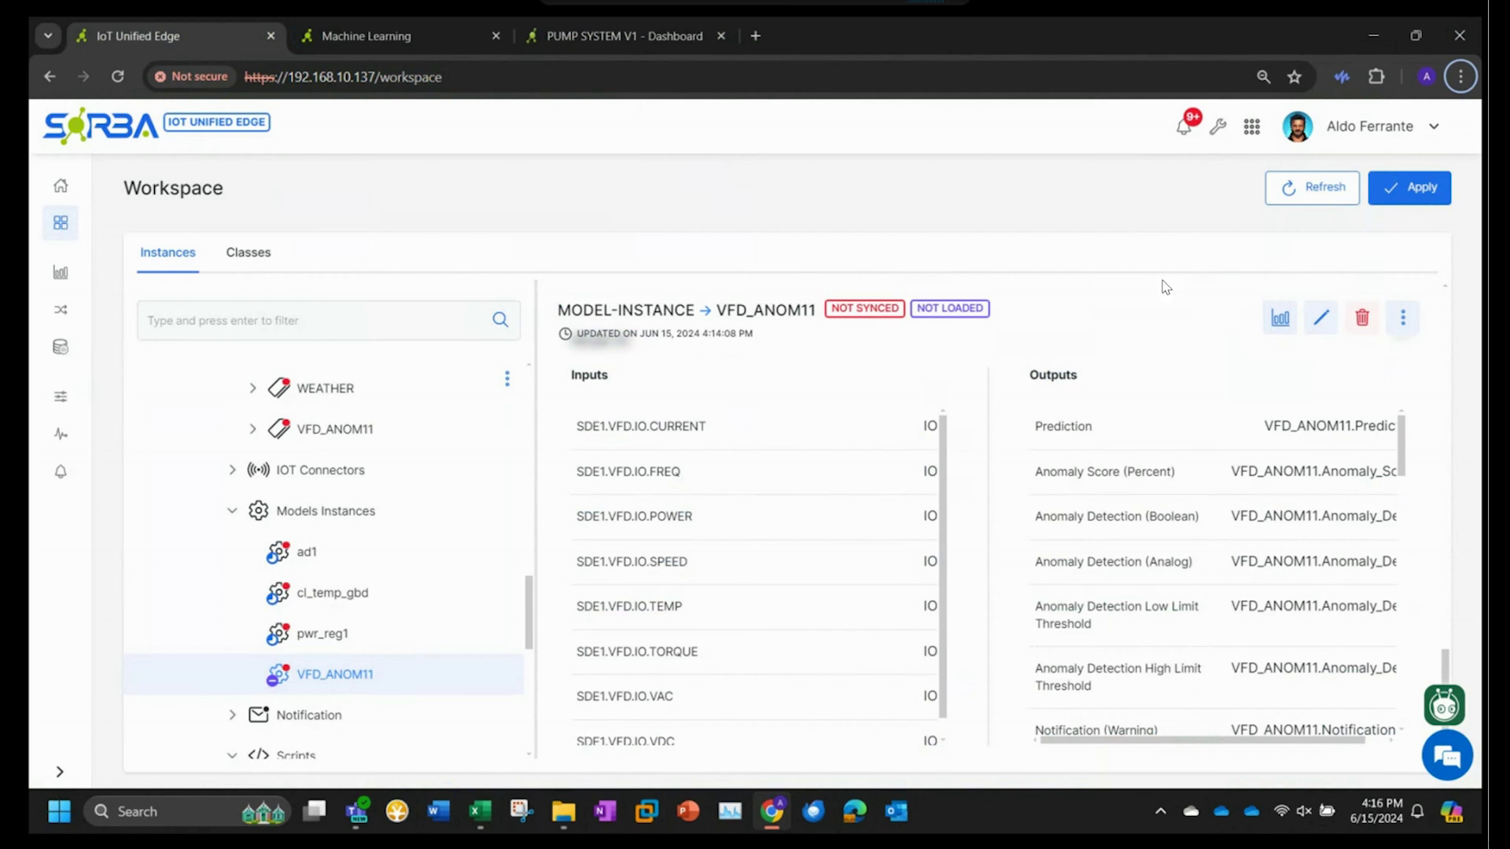
{"action": "left_click", "coordinate": [1280, 319]}
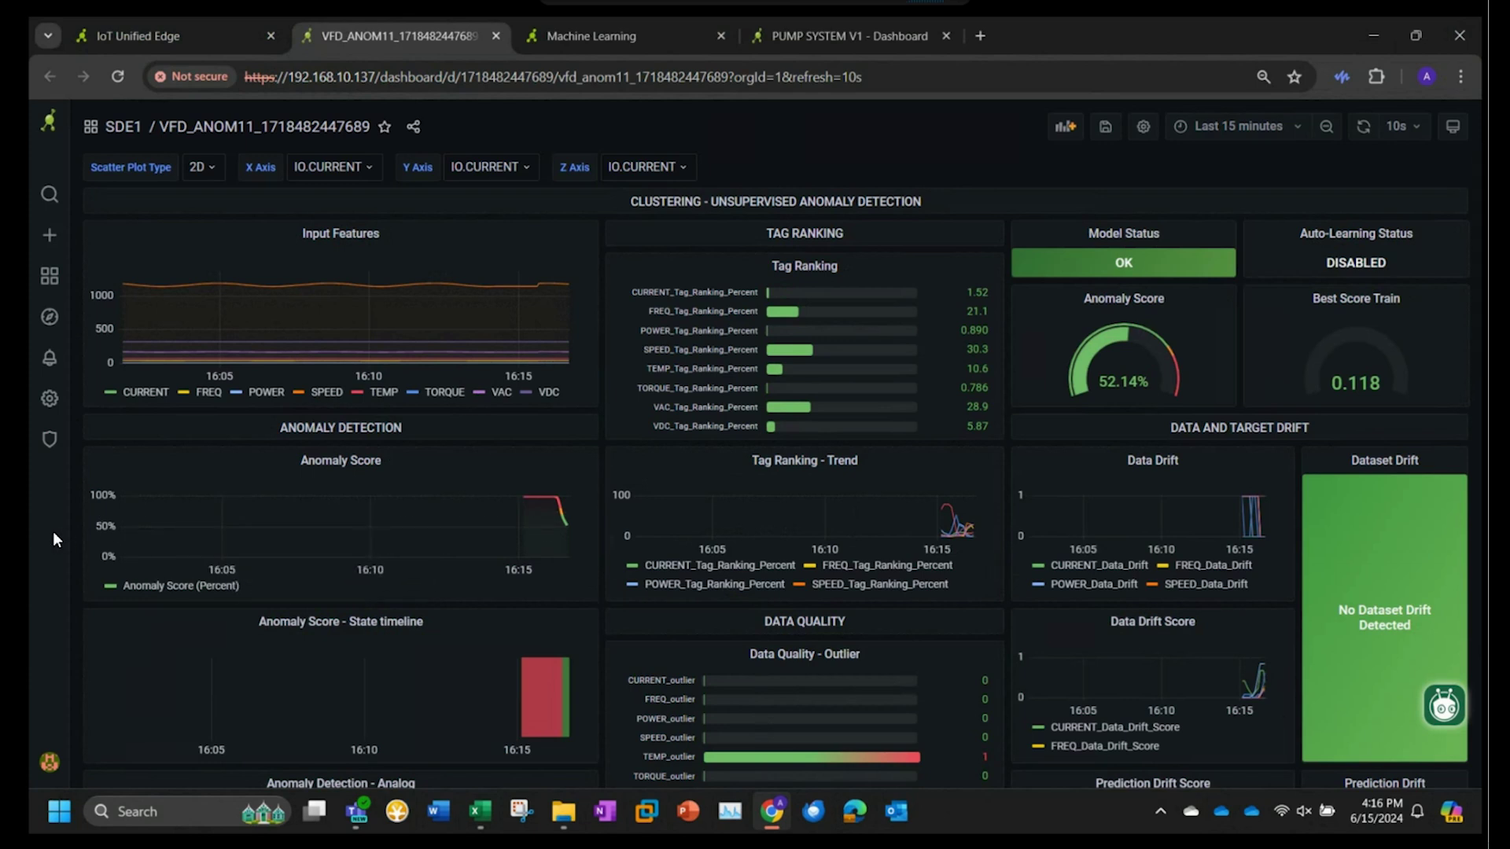
Step: Examine the dashboard's anomaly score, analog anomaly detection, tag ranking, data quality, drift and best training score panels
{"action": "scroll", "coordinate": [165, 616], "scroll_direction": "down", "scroll_amount": 1}
{"action": "scroll", "coordinate": [168, 597], "scroll_direction": "down", "scroll_amount": 3}
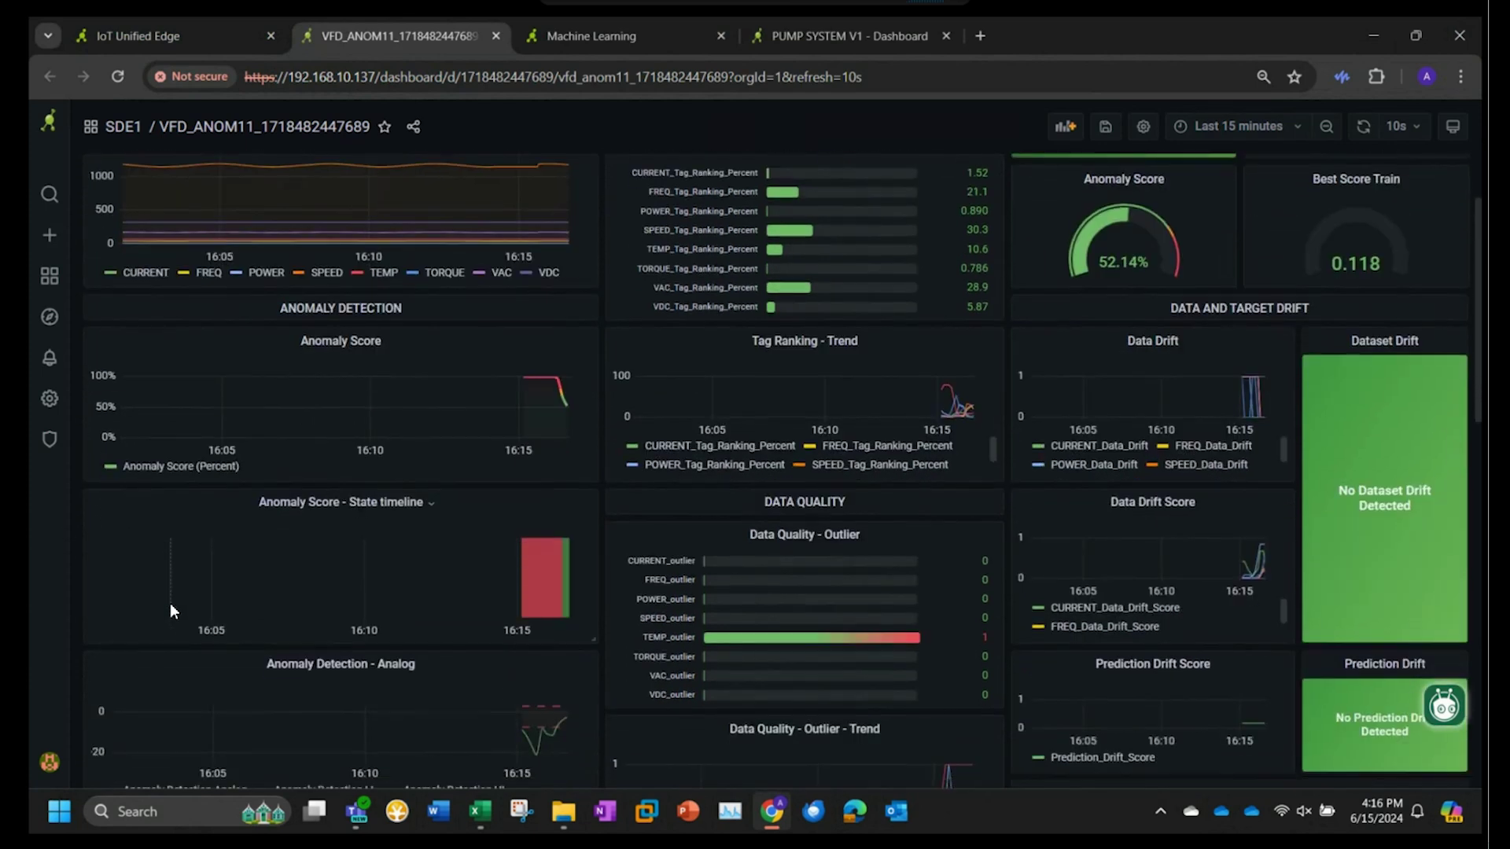
{"action": "scroll", "coordinate": [214, 599], "scroll_direction": "down", "scroll_amount": 2}
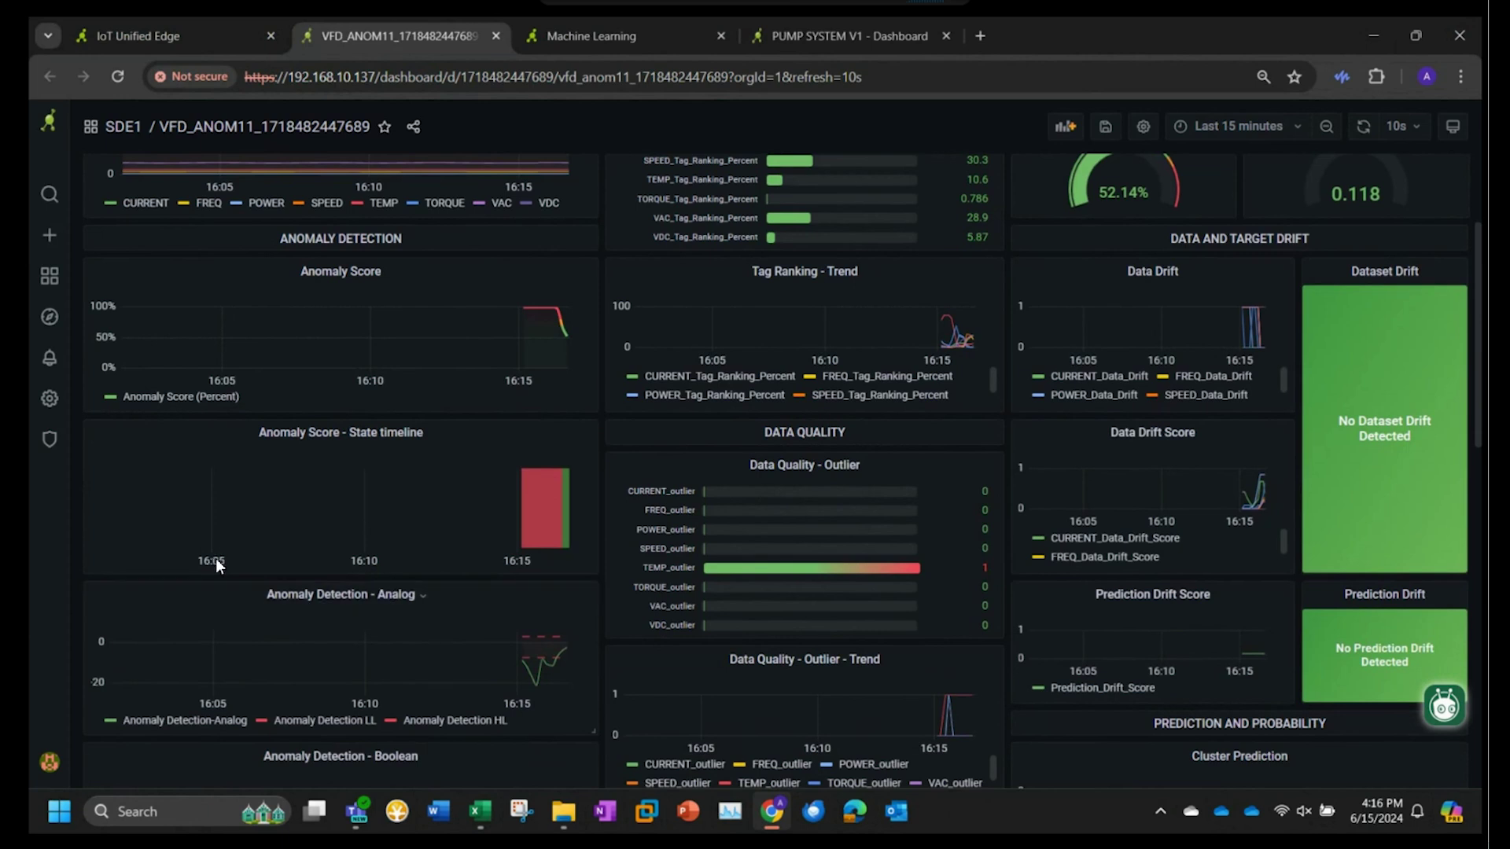
{"action": "scroll", "coordinate": [336, 605], "scroll_direction": "down", "scroll_amount": 2}
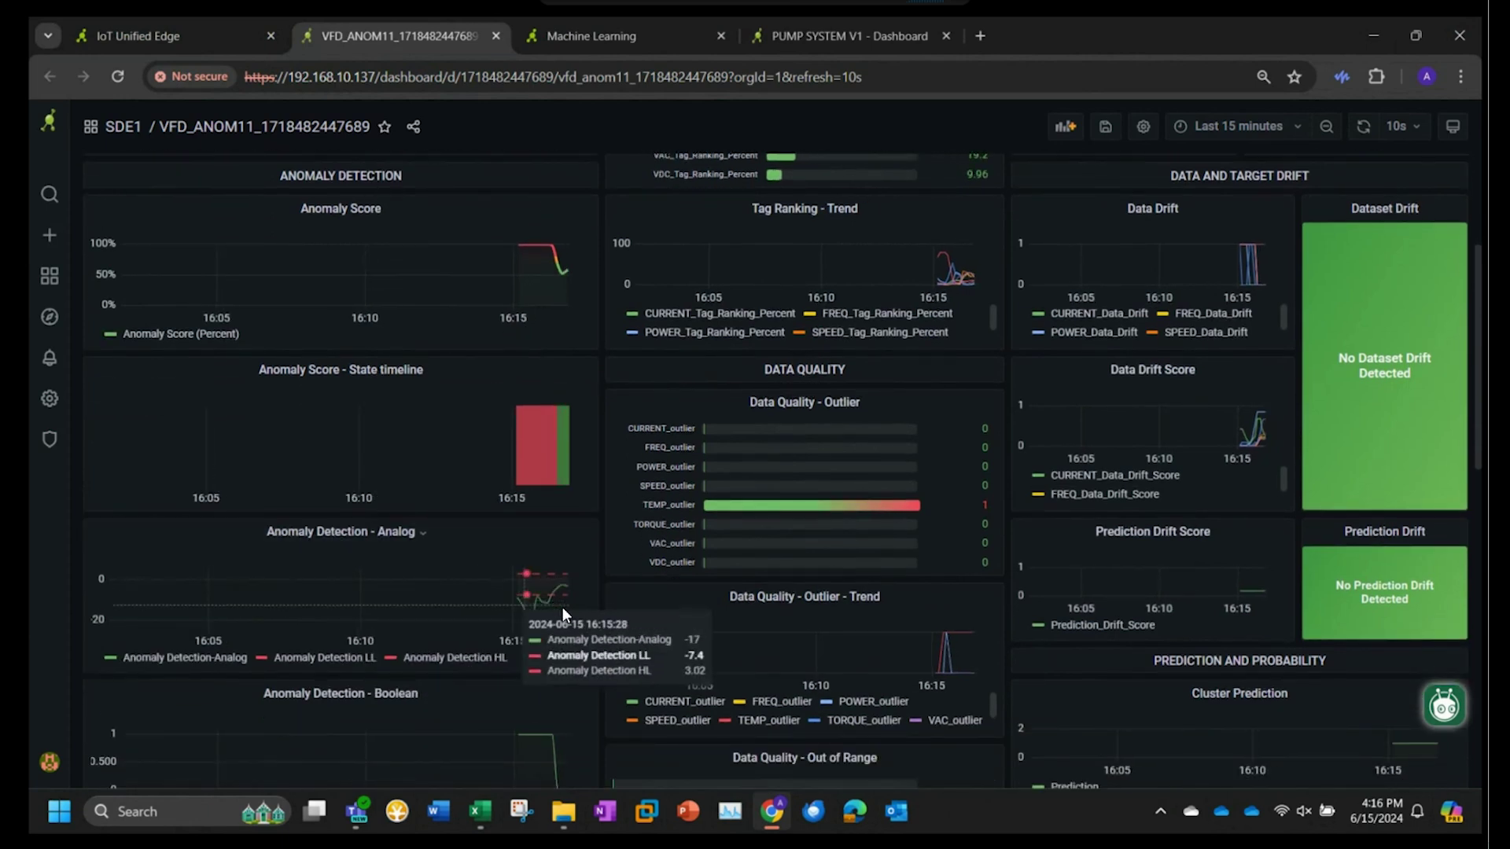
{"action": "mouse_move", "coordinate": [540, 584]}
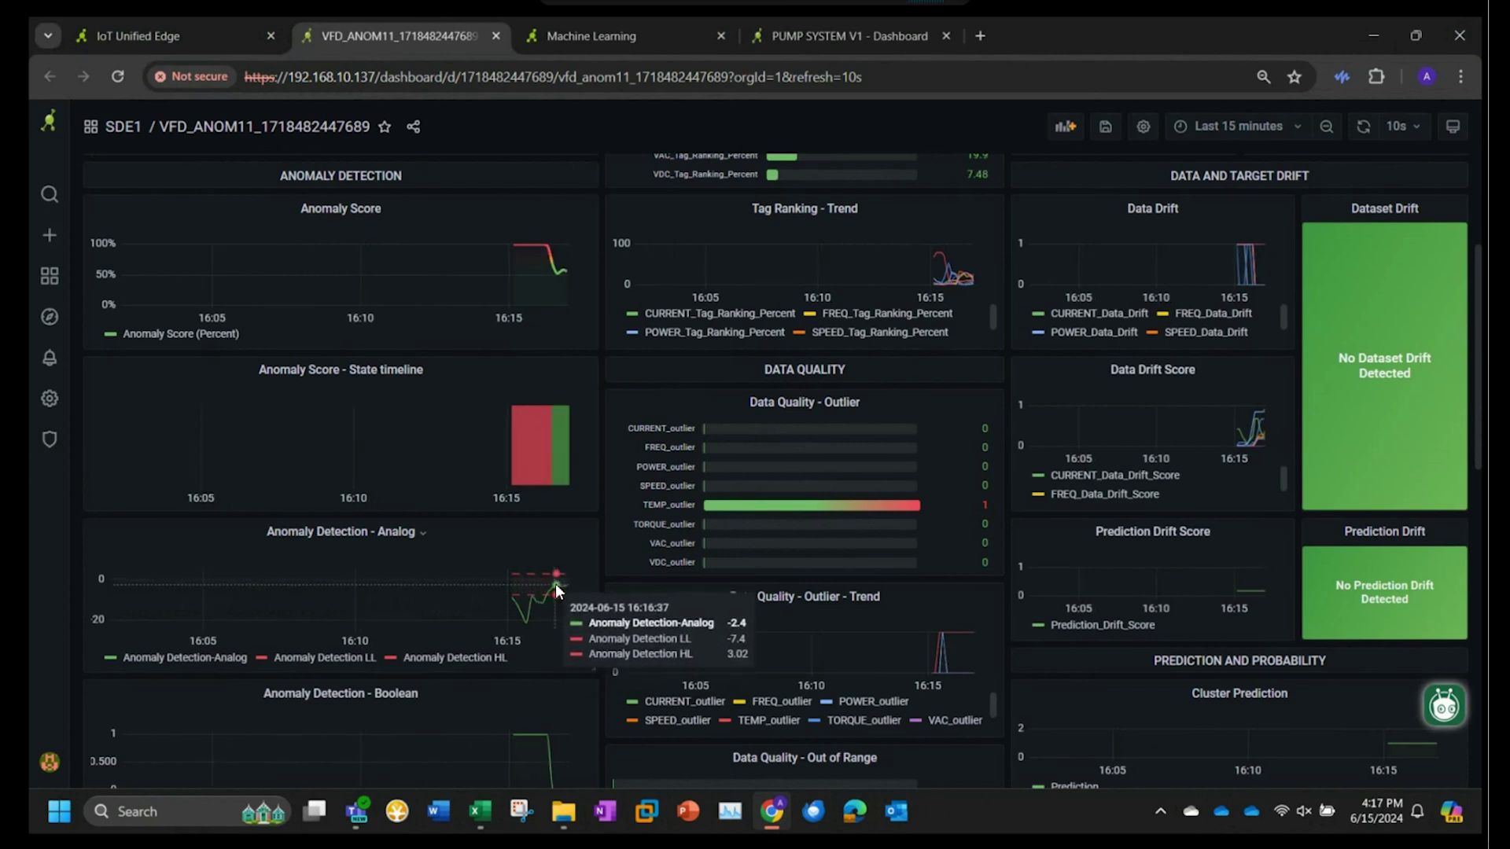
{"action": "scroll", "coordinate": [361, 356], "scroll_direction": "up", "scroll_amount": 1}
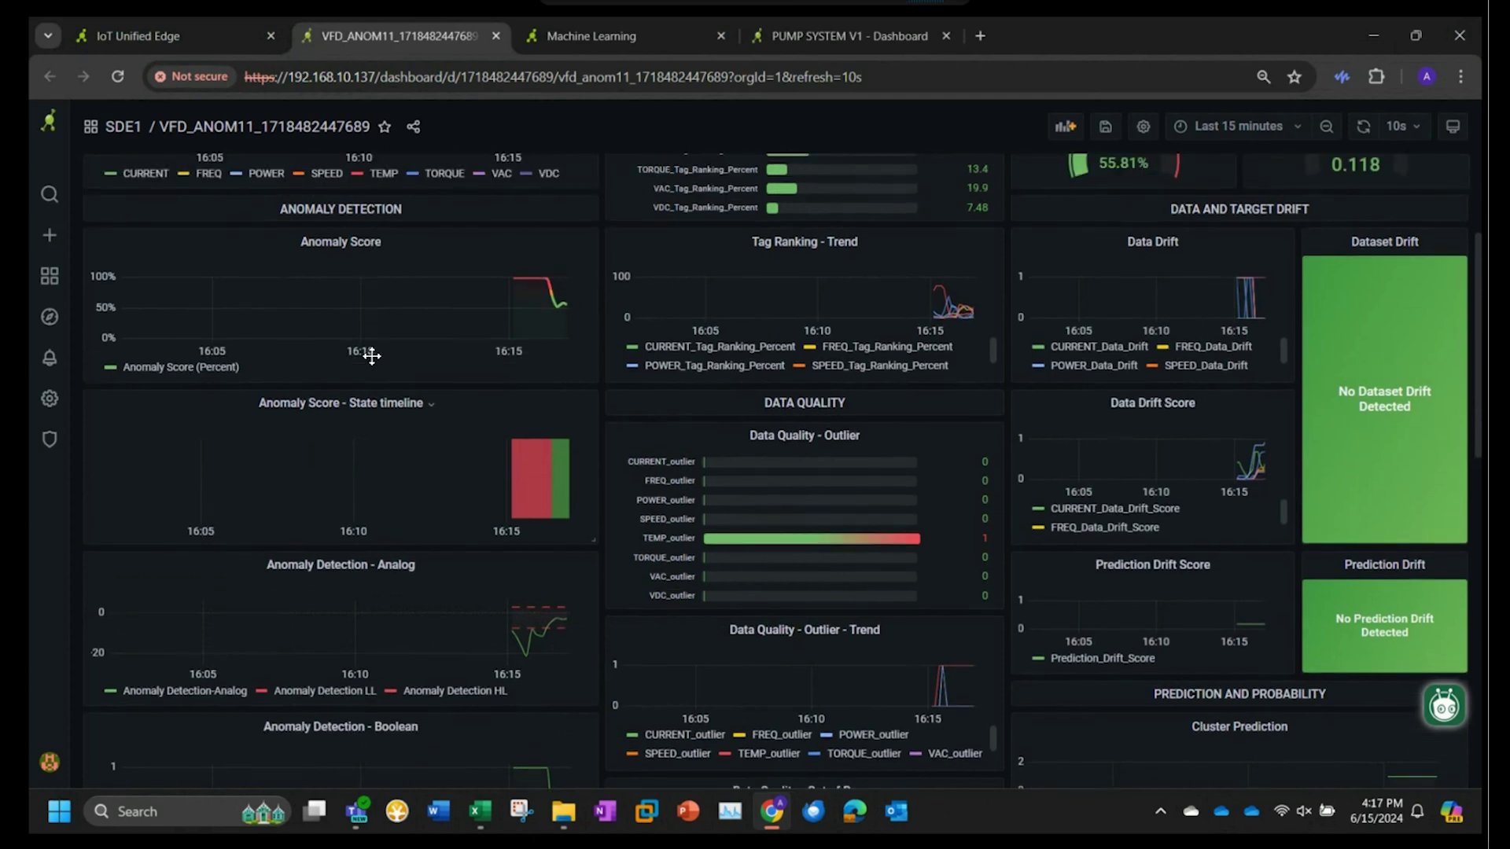
{"action": "scroll", "coordinate": [507, 389], "scroll_direction": "up", "scroll_amount": 2}
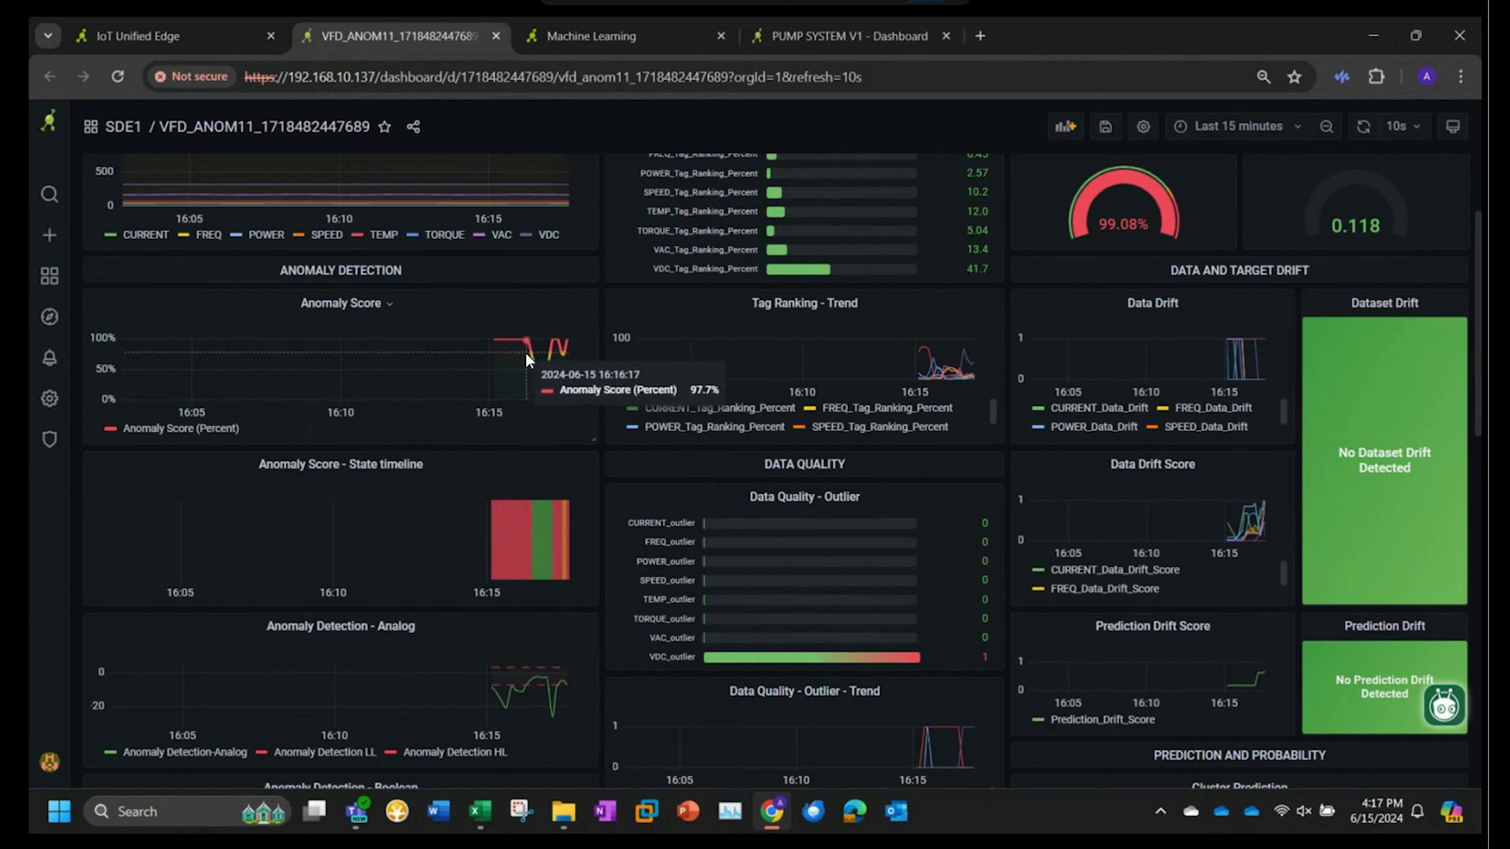
{"action": "scroll", "coordinate": [1100, 209], "scroll_direction": "up", "scroll_amount": 2}
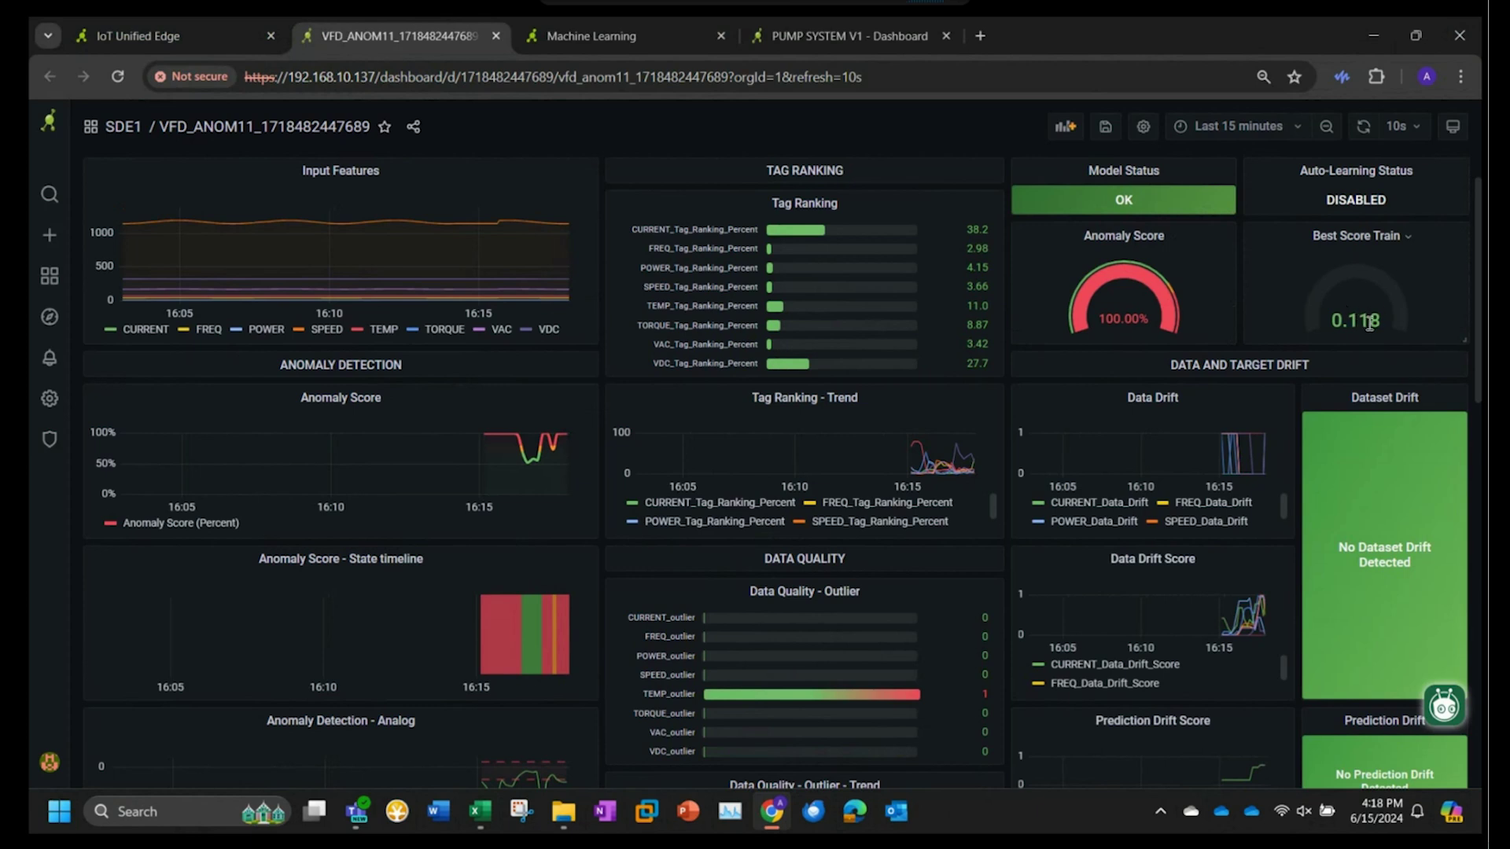
{"action": "mouse_move", "coordinate": [499, 454]}
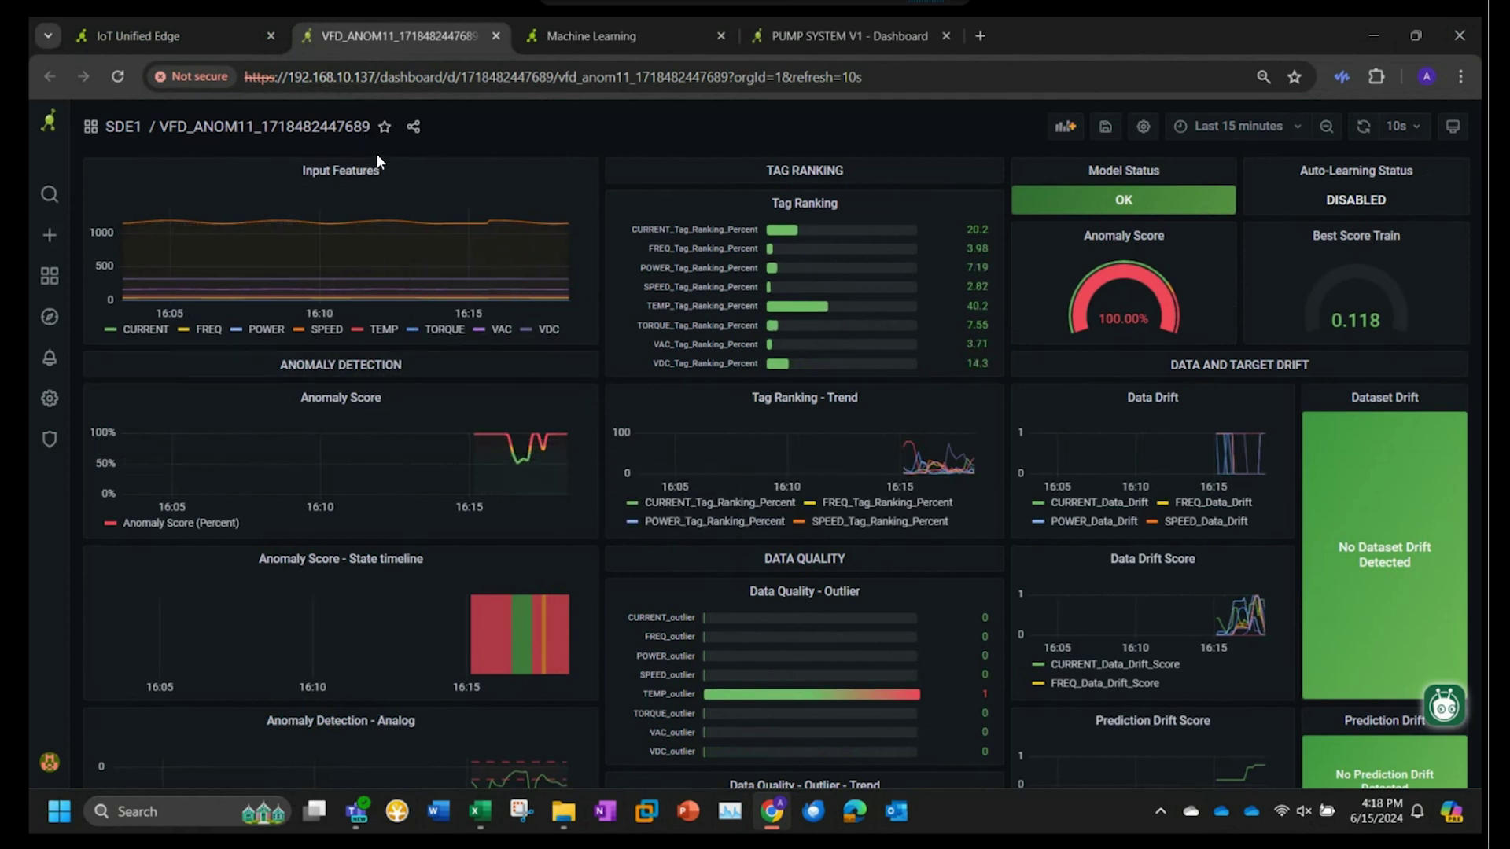
Step: Return to the workspace, edit the VFD_ANOM11 model instance and set its auto-learning trigger tag to VFD.SIM.RETRAIN
{"action": "left_click", "coordinate": [173, 34]}
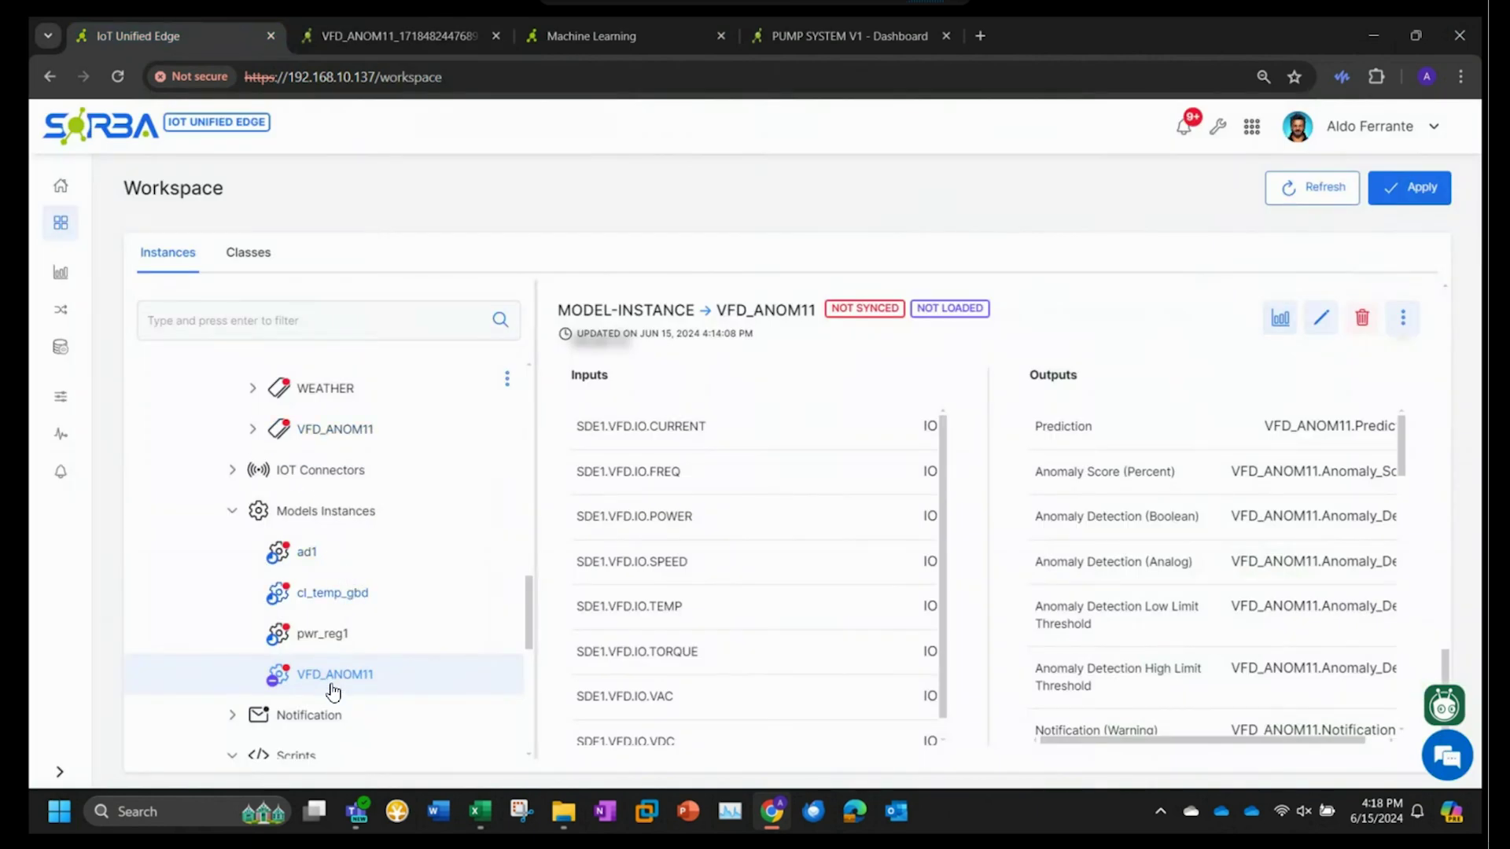
{"action": "scroll", "coordinate": [904, 480], "scroll_direction": "up", "scroll_amount": 10}
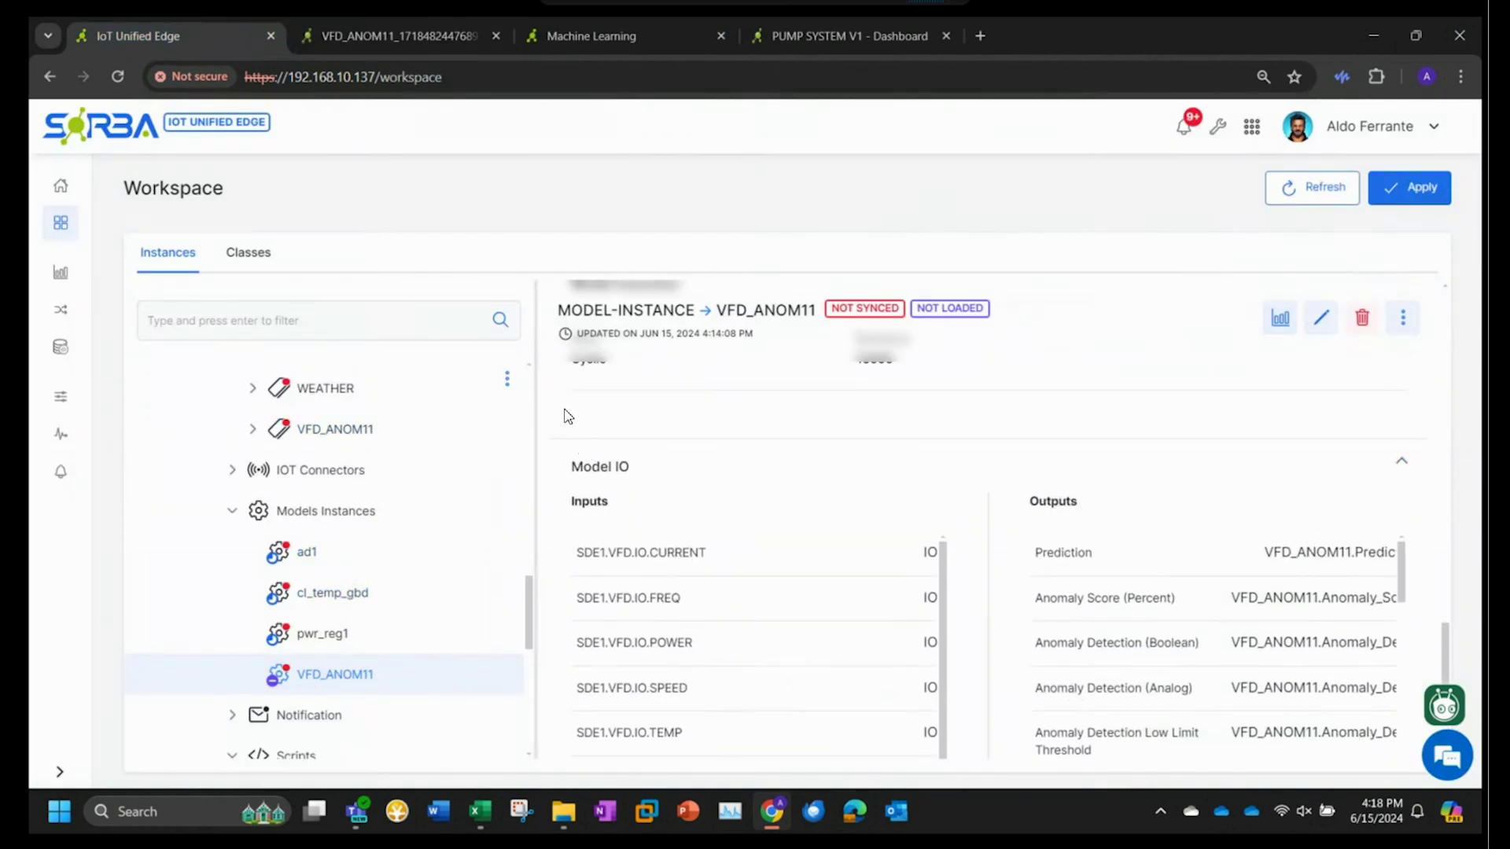
{"action": "scroll", "coordinate": [667, 422], "scroll_direction": "up", "scroll_amount": 2}
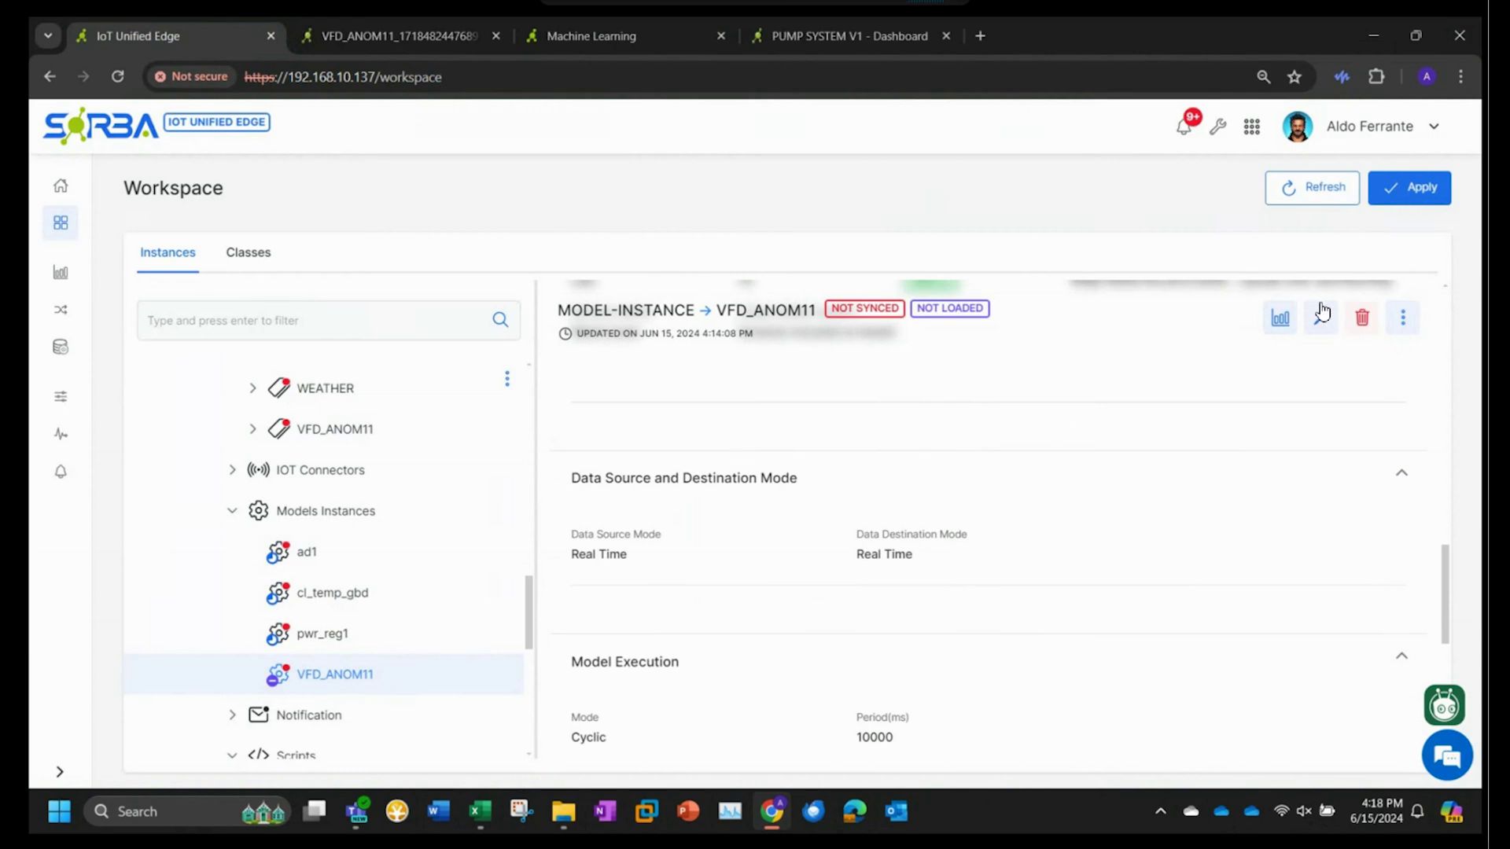
{"action": "left_click", "coordinate": [1320, 317]}
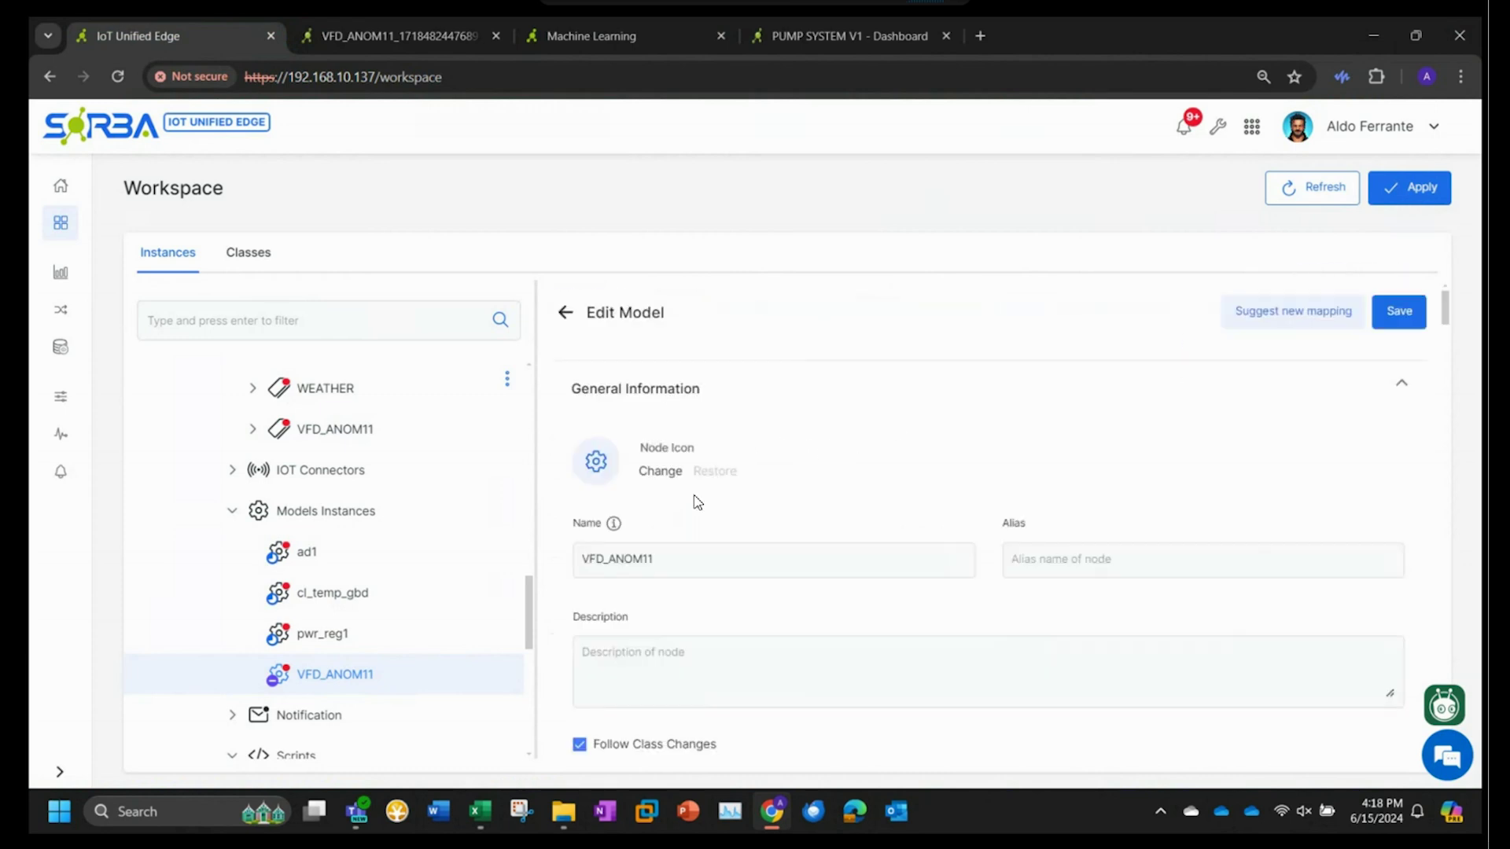
{"action": "scroll", "coordinate": [692, 503], "scroll_direction": "down", "scroll_amount": 5}
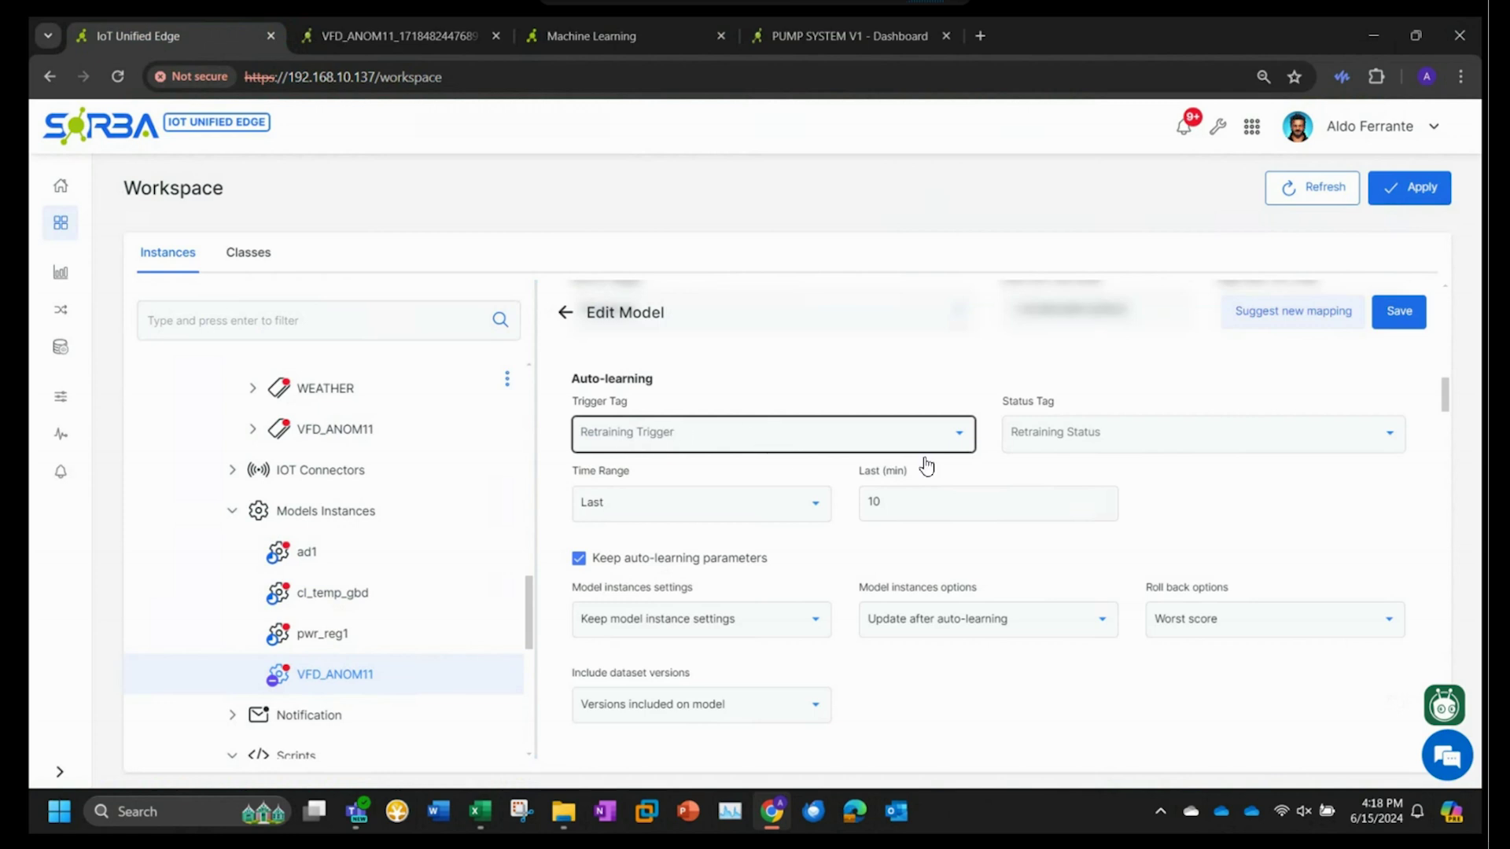
{"action": "left_click", "coordinate": [960, 440]}
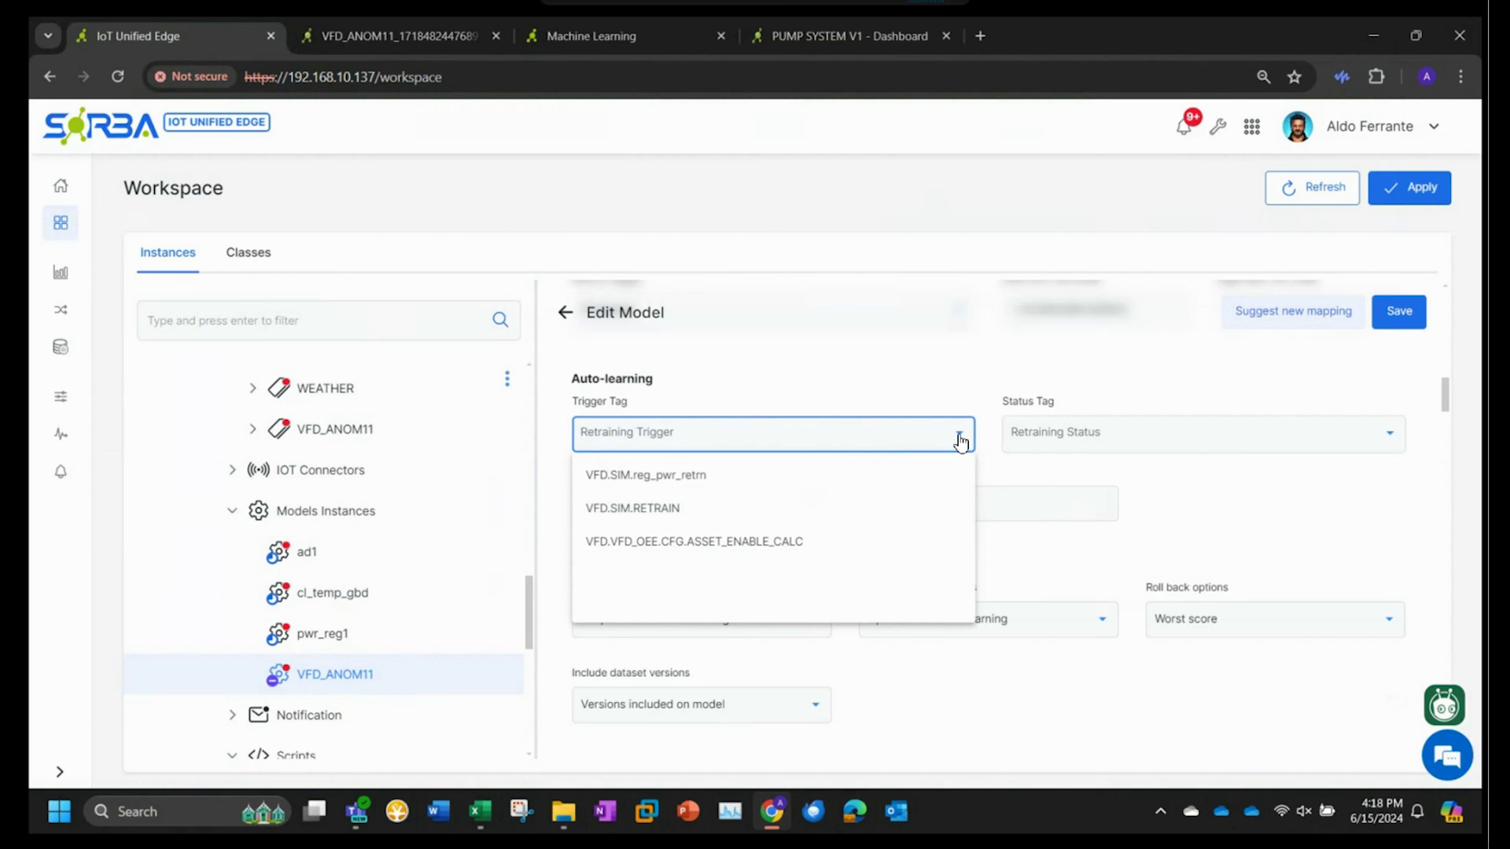
{"action": "left_click", "coordinate": [649, 516]}
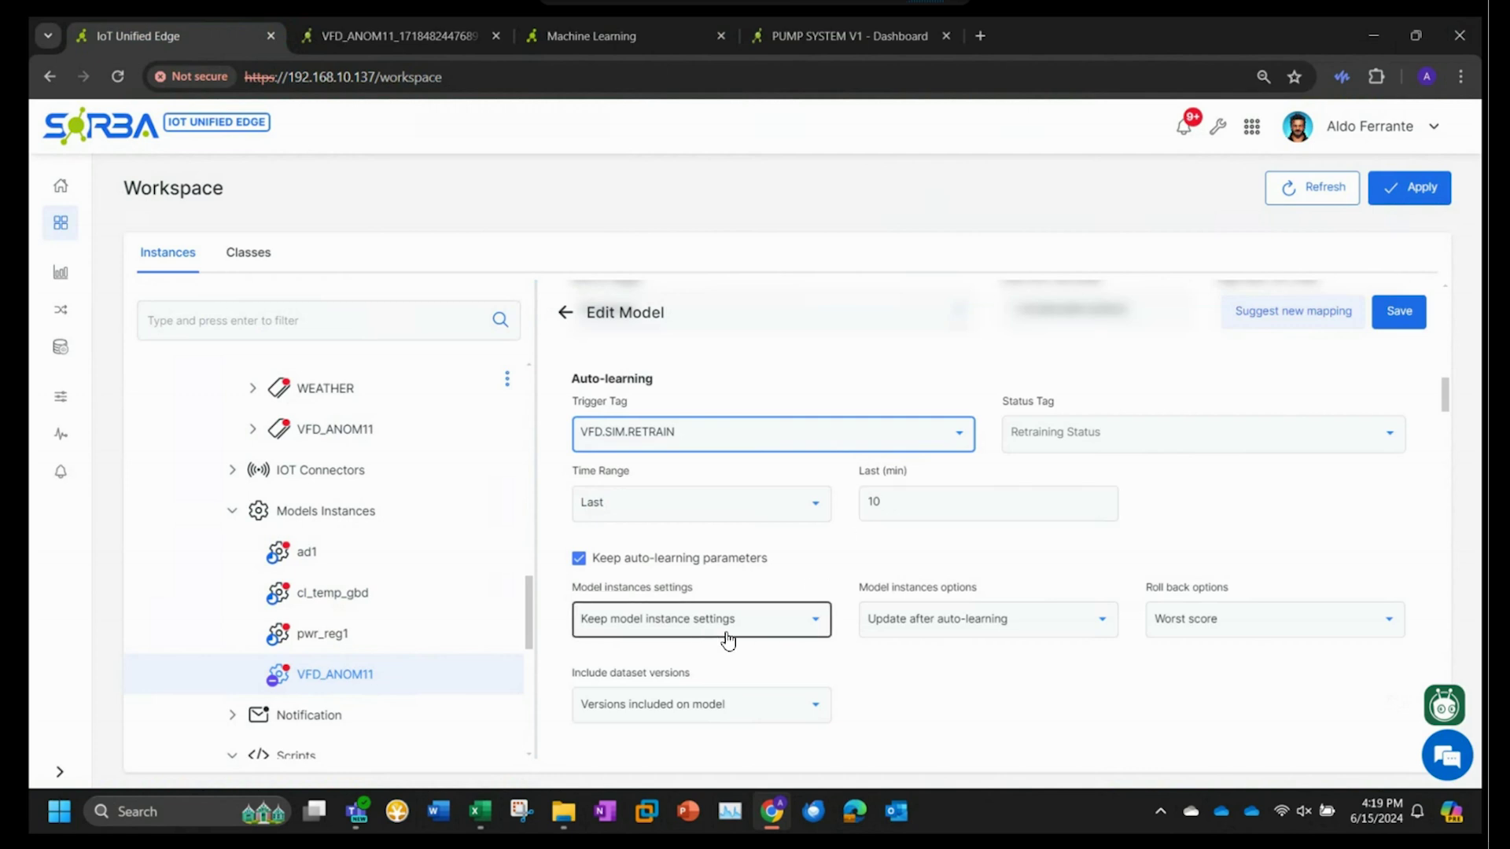
Step: Set the model's auto-learning status tag to VFD.SIM.RETRAIN_STATUS
{"action": "scroll", "coordinate": [928, 676], "scroll_direction": "down", "scroll_amount": 2}
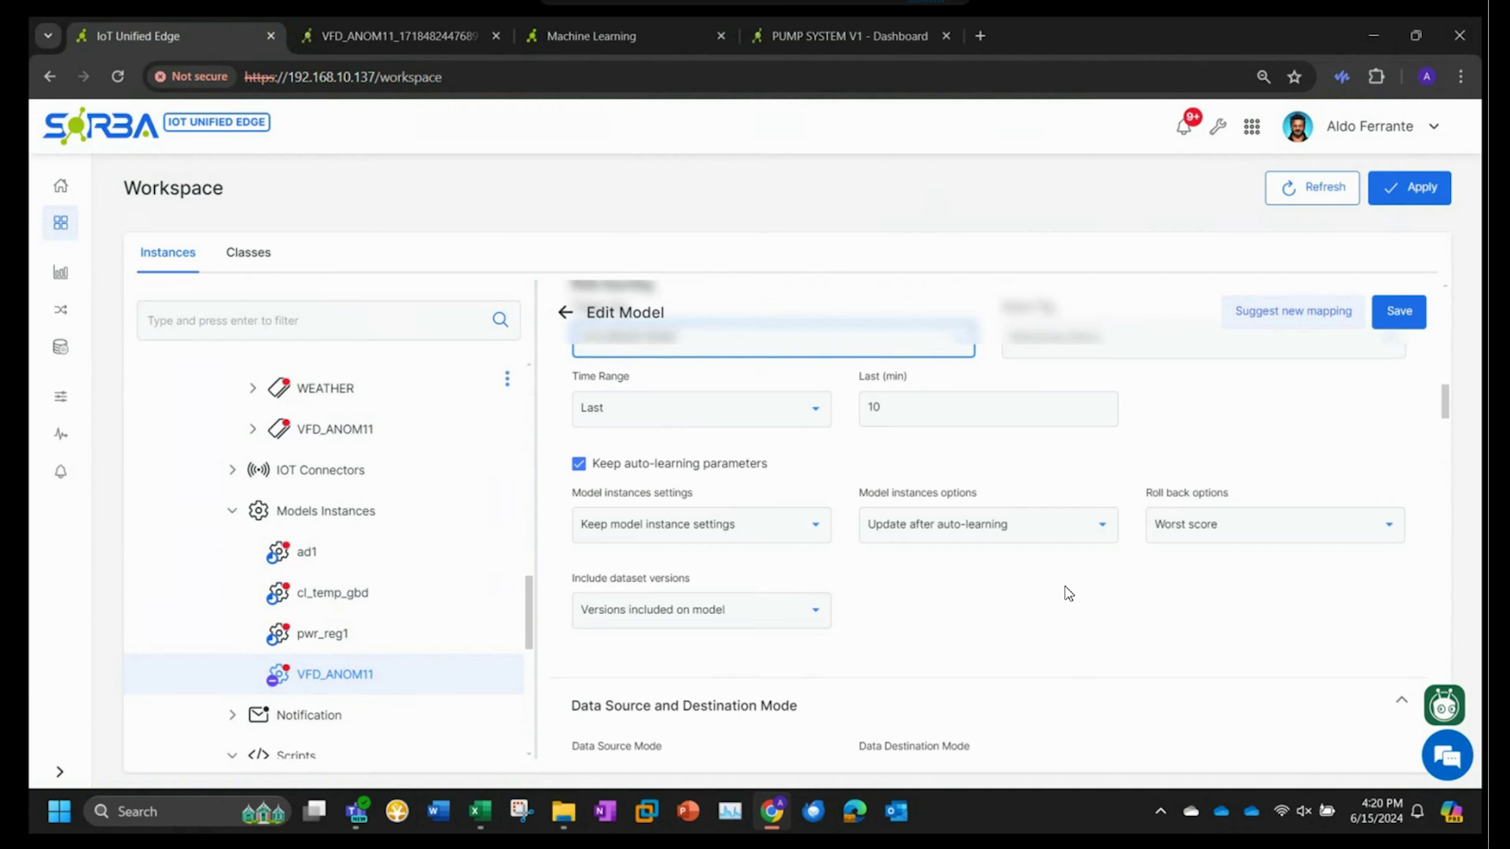
{"action": "scroll", "coordinate": [1069, 593], "scroll_direction": "down", "scroll_amount": 1}
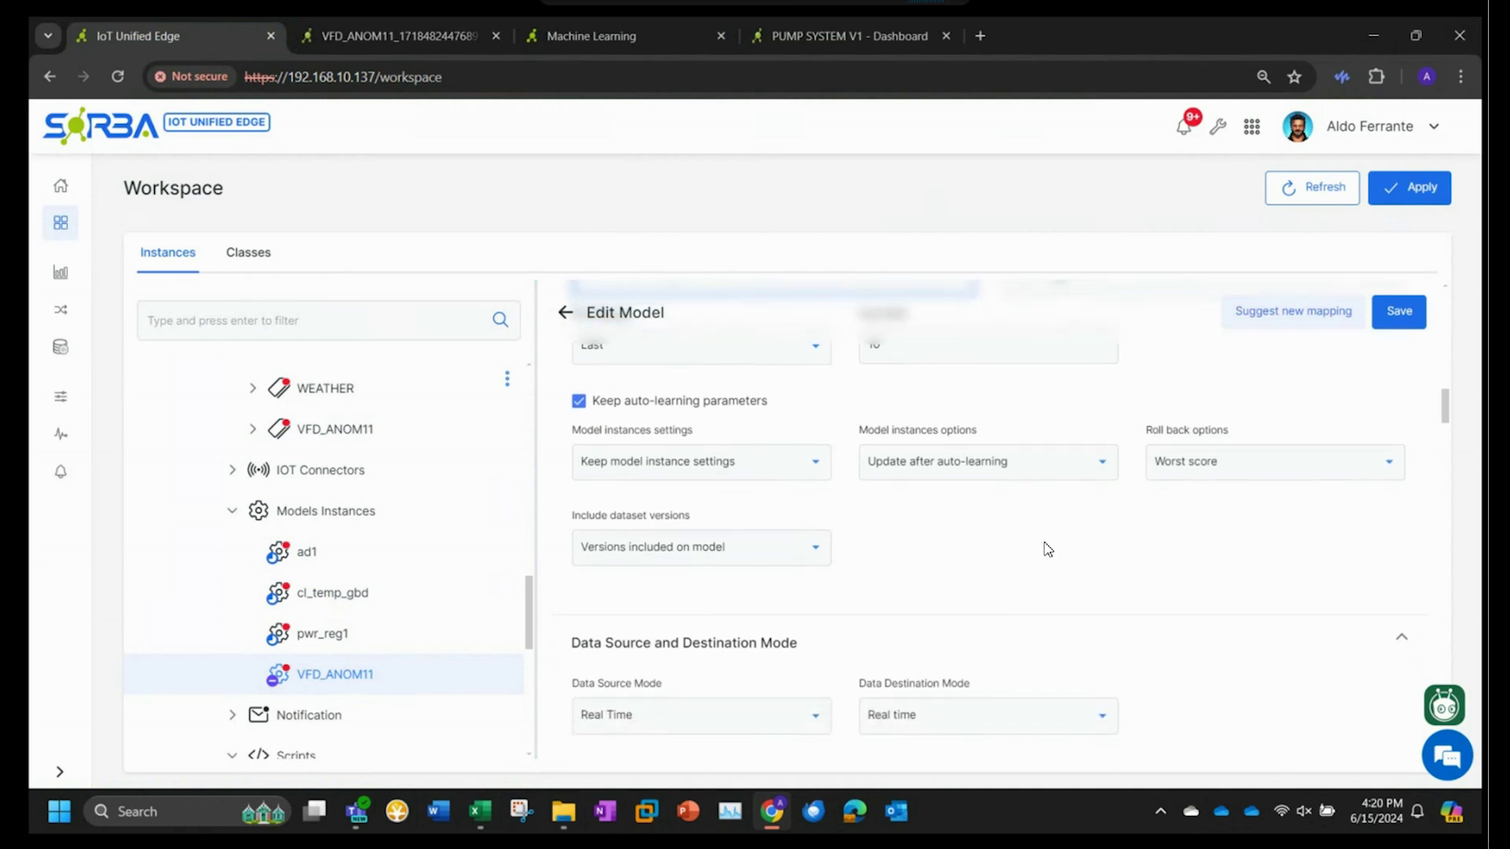
{"action": "scroll", "coordinate": [1100, 543], "scroll_direction": "up", "scroll_amount": 1}
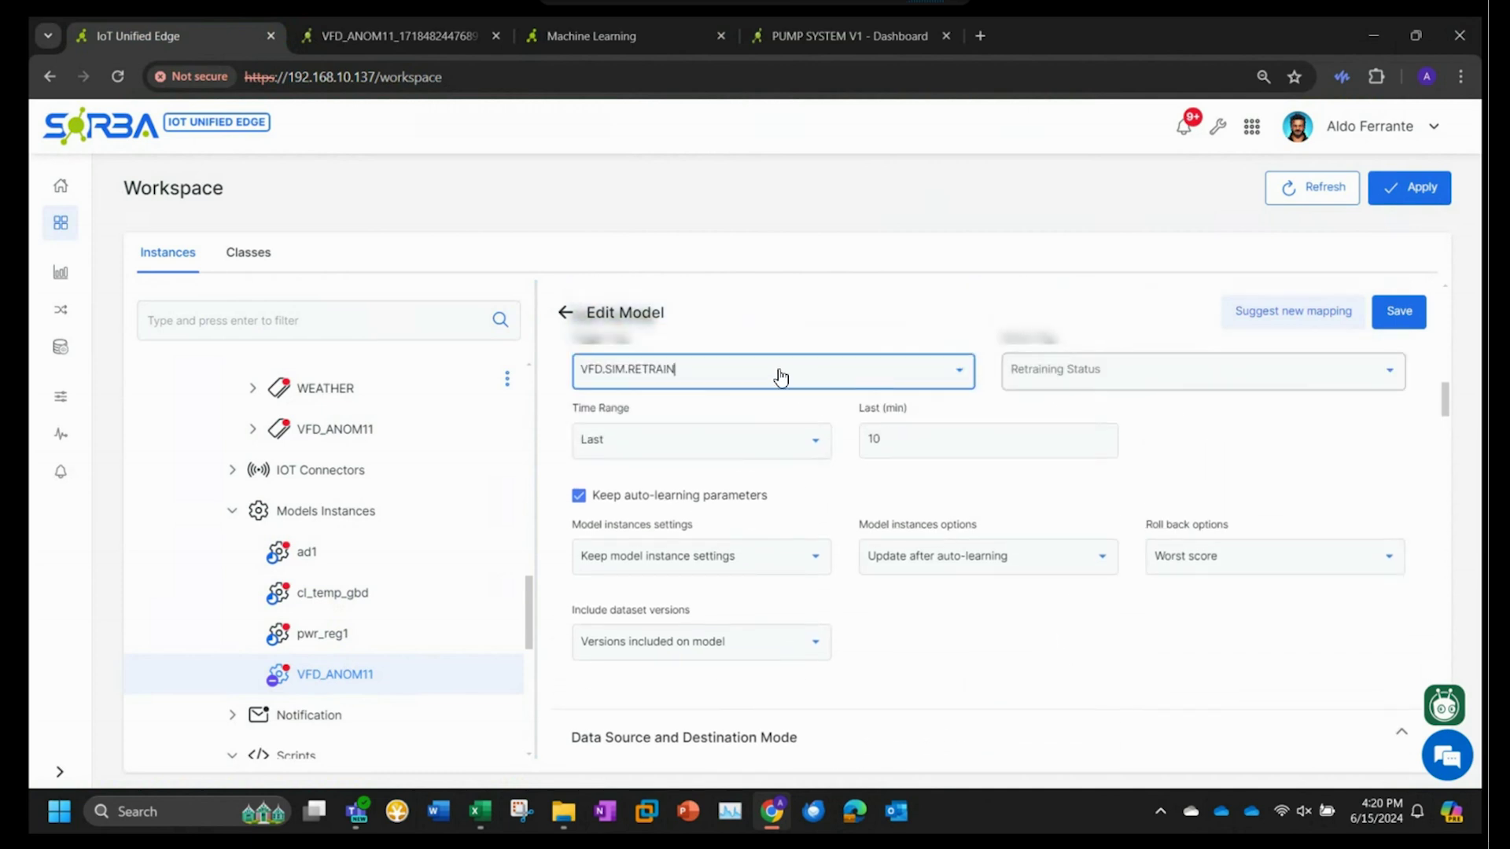
{"action": "left_click", "coordinate": [1148, 380]}
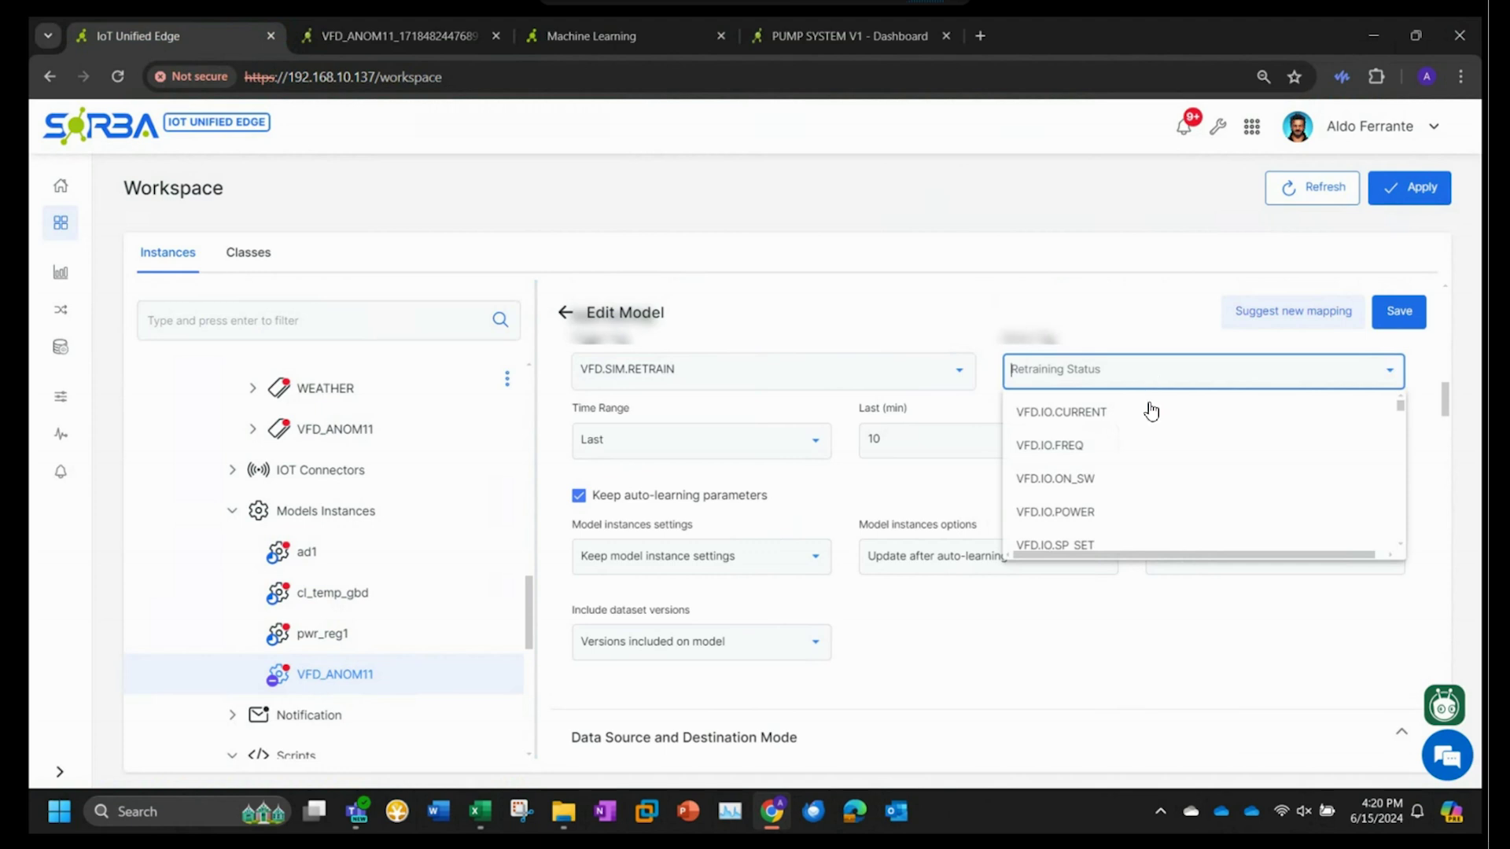
{"action": "scroll", "coordinate": [1148, 472], "scroll_direction": "down", "scroll_amount": 5}
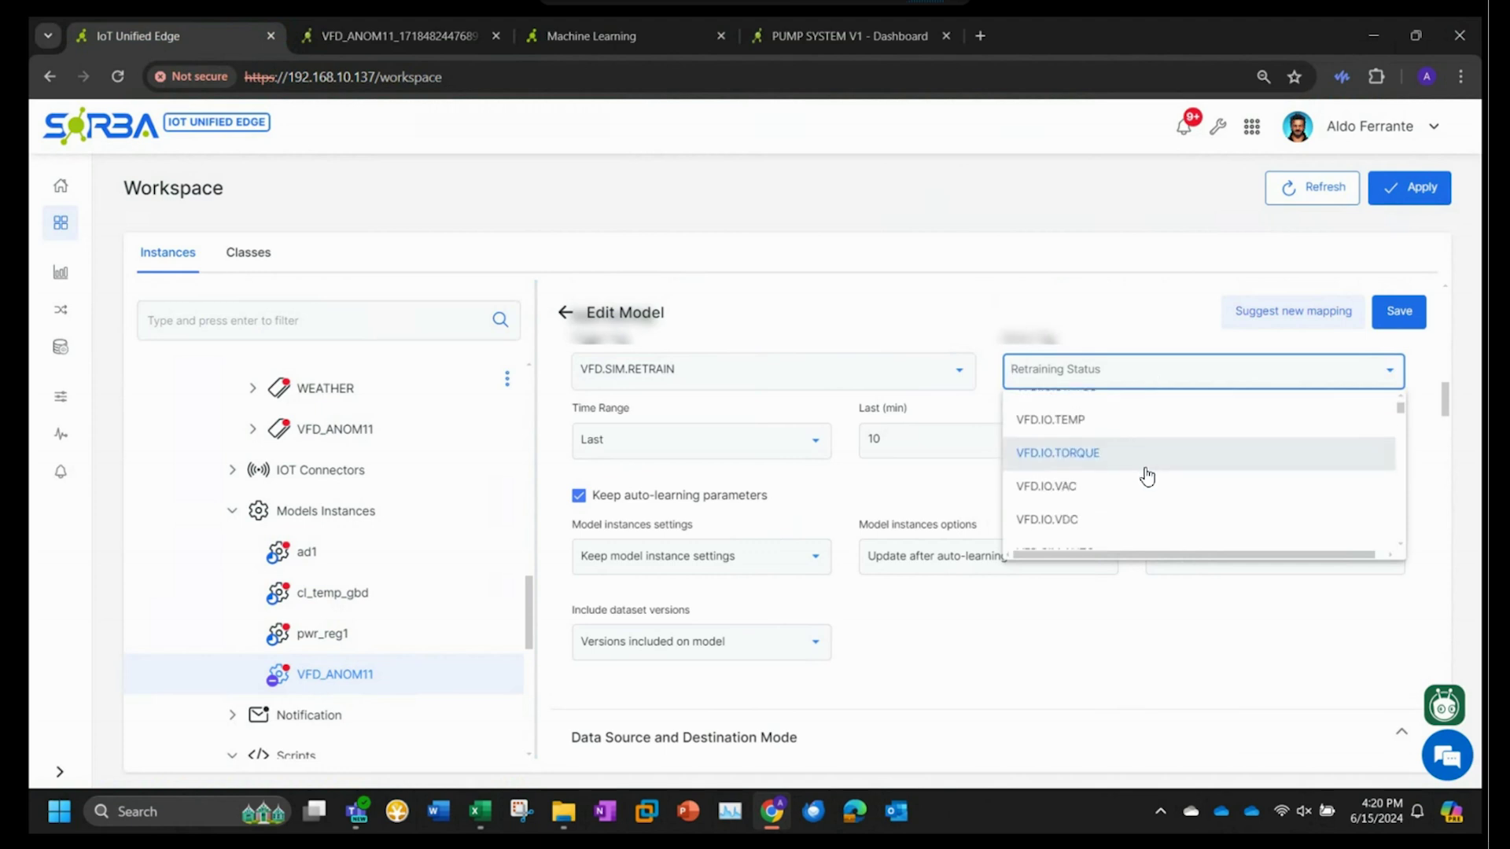
{"action": "scroll", "coordinate": [1147, 475], "scroll_direction": "down", "scroll_amount": 2}
{"action": "scroll", "coordinate": [1148, 476], "scroll_direction": "down", "scroll_amount": 4}
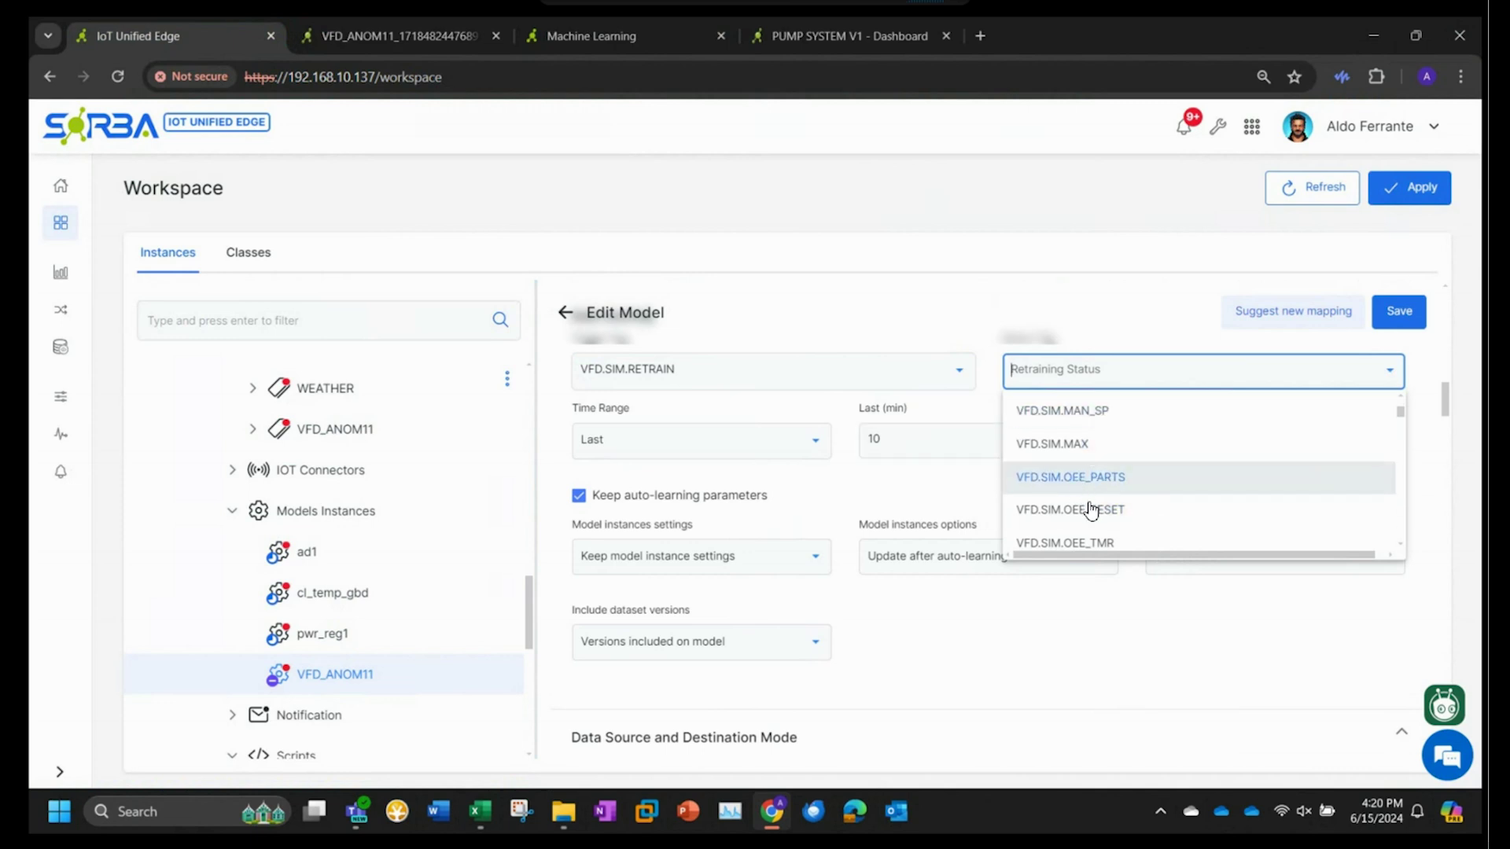
{"action": "scroll", "coordinate": [1097, 488], "scroll_direction": "down", "scroll_amount": 5}
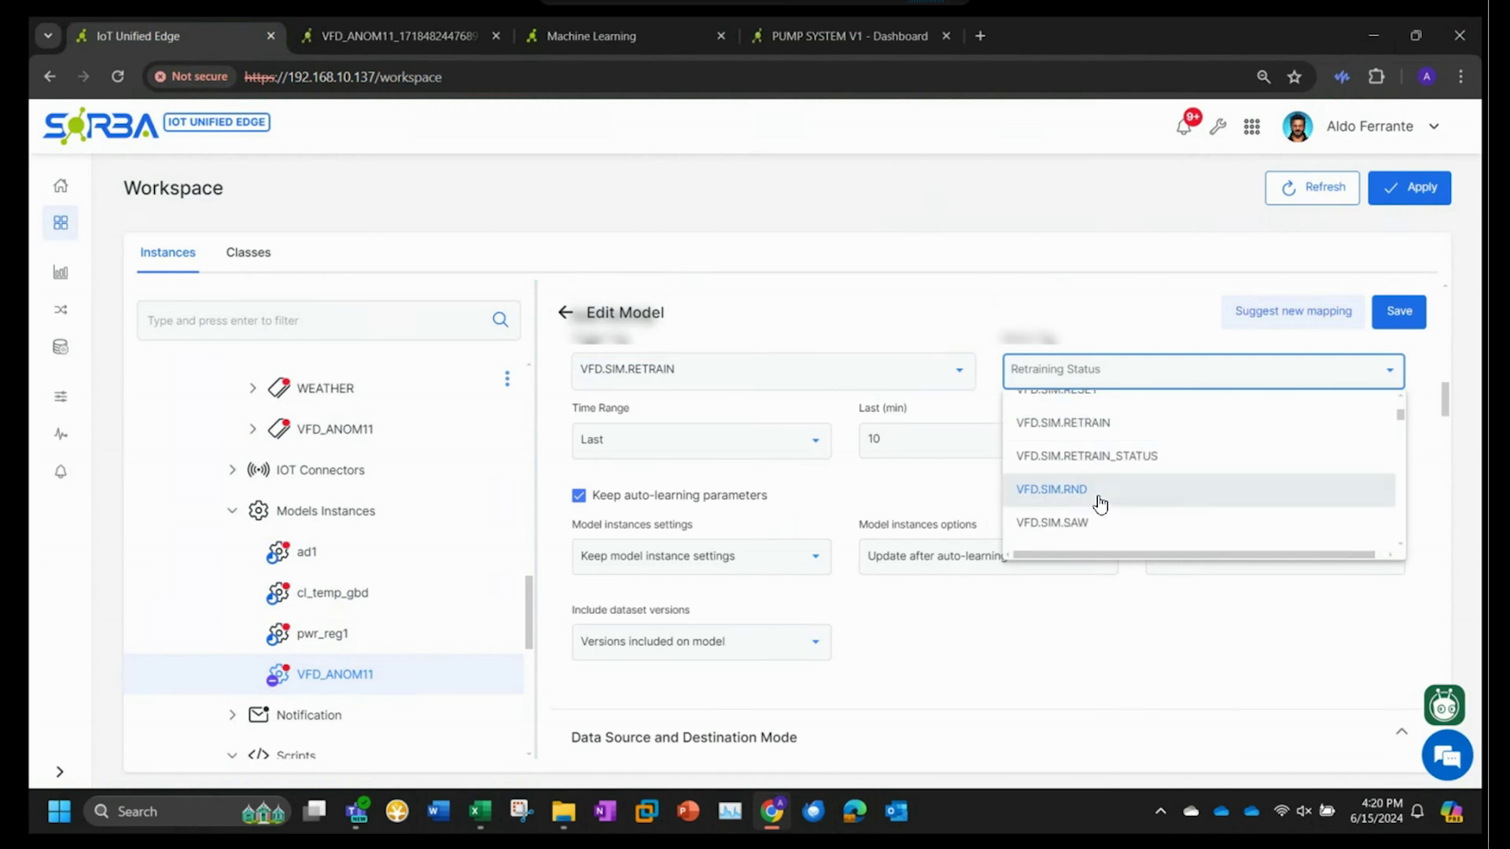
{"action": "left_click", "coordinate": [1101, 469]}
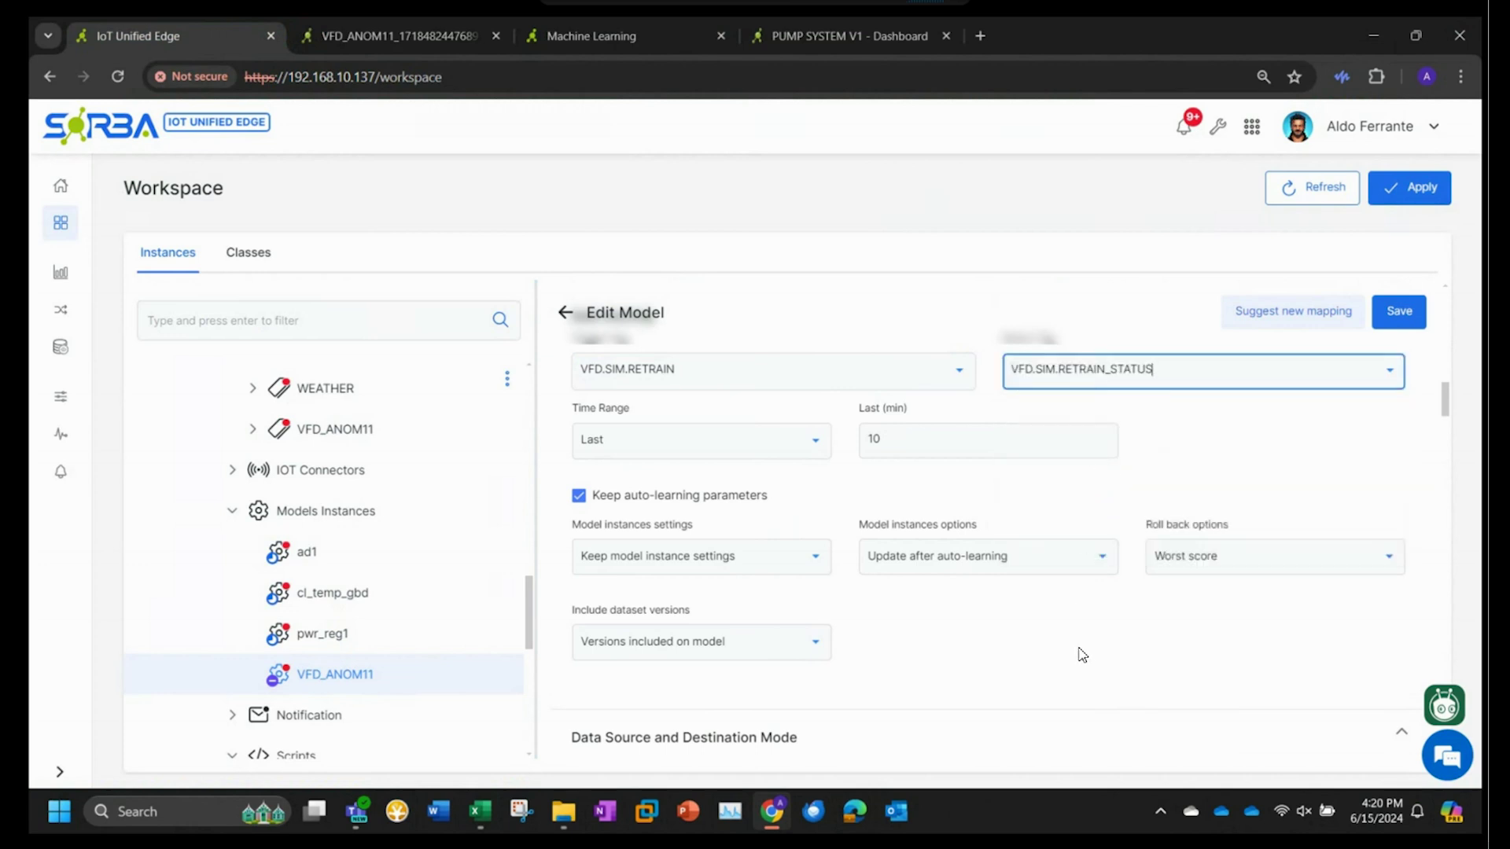
Step: Save the edited VFD_ANOM11 model instance and apply the workspace changes
{"action": "left_click", "coordinate": [1405, 316]}
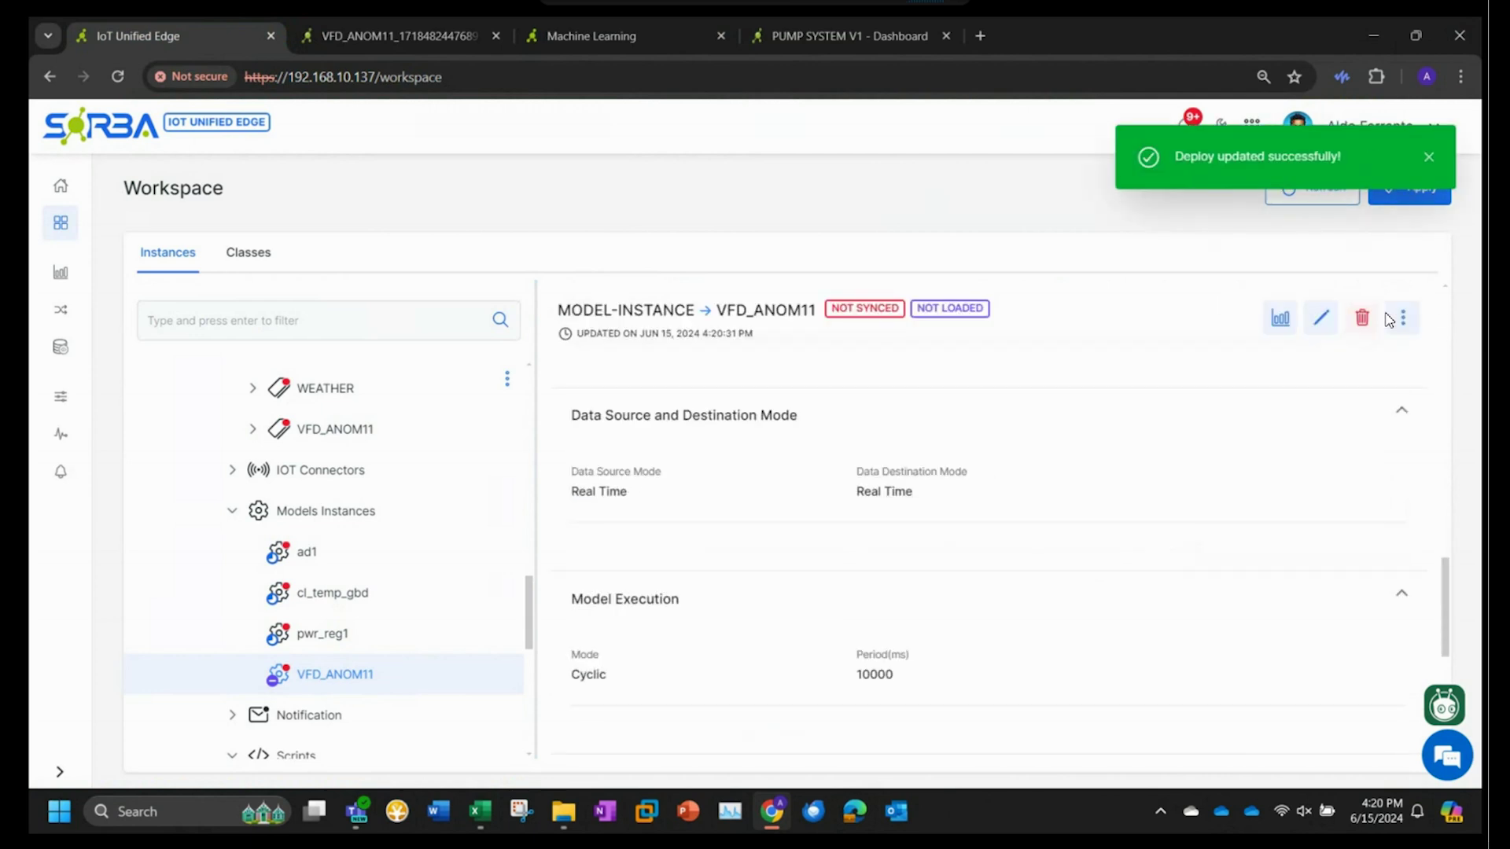
{"action": "left_click", "coordinate": [1429, 157]}
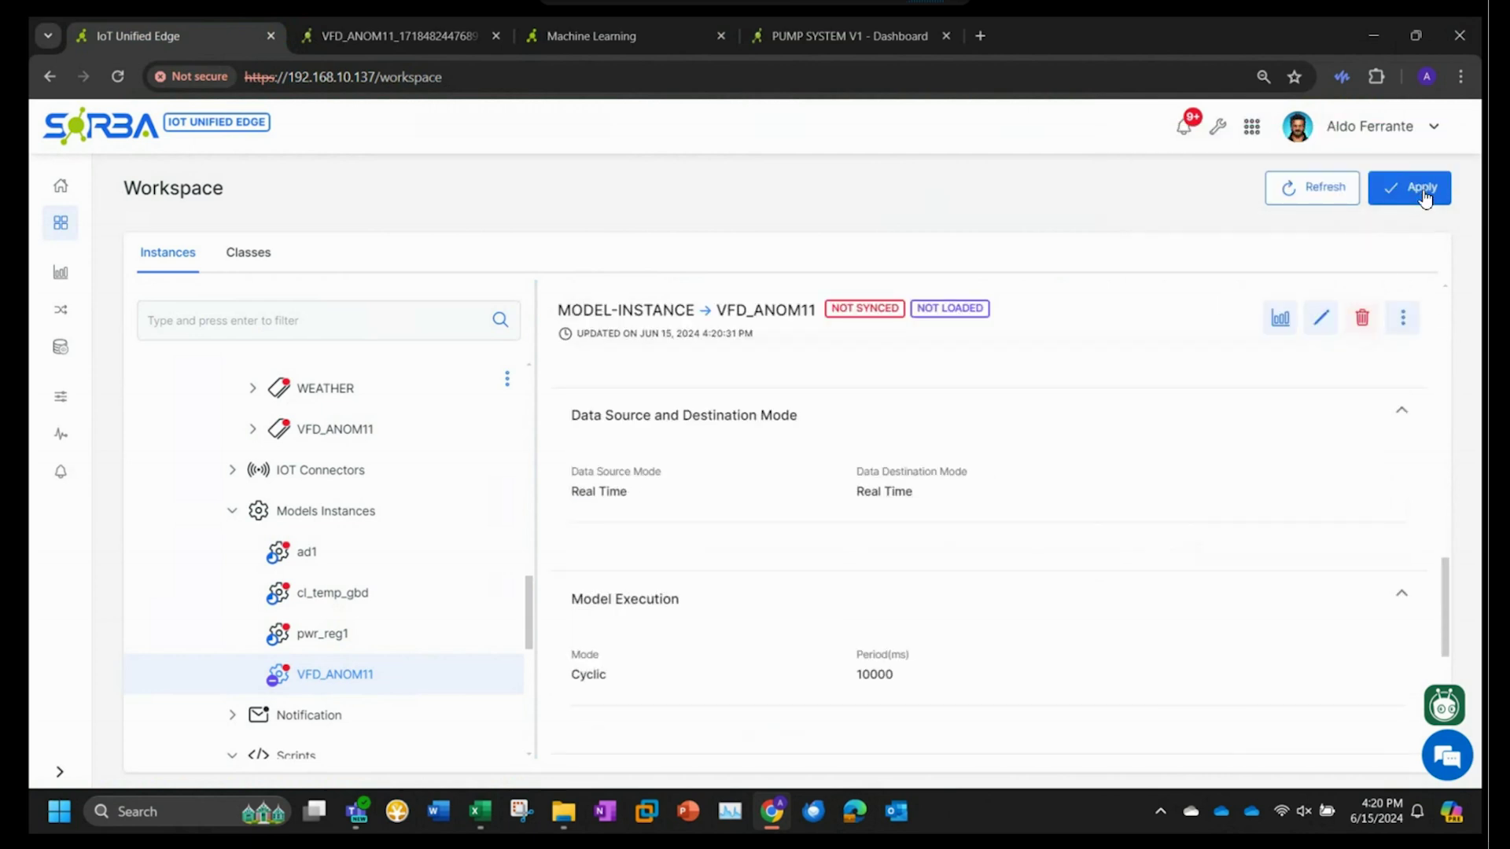
{"action": "left_click", "coordinate": [1417, 193]}
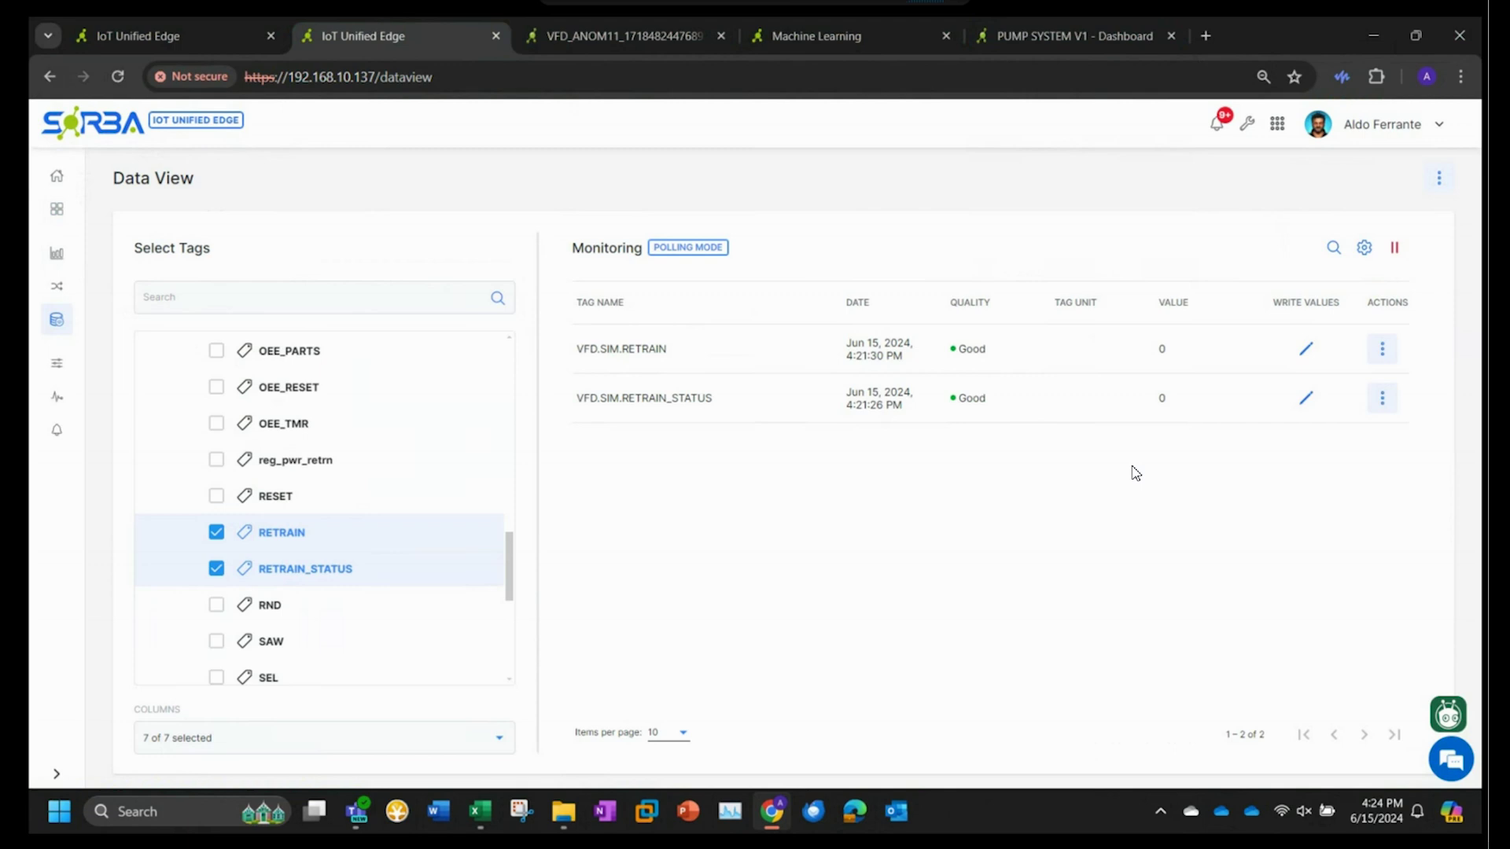
Step: Check the VFD_ANOM11 dashboard and model instance, and write the value 1 to the VFD.SIM.RETRAIN tag in Data View
{"action": "left_click", "coordinate": [629, 32]}
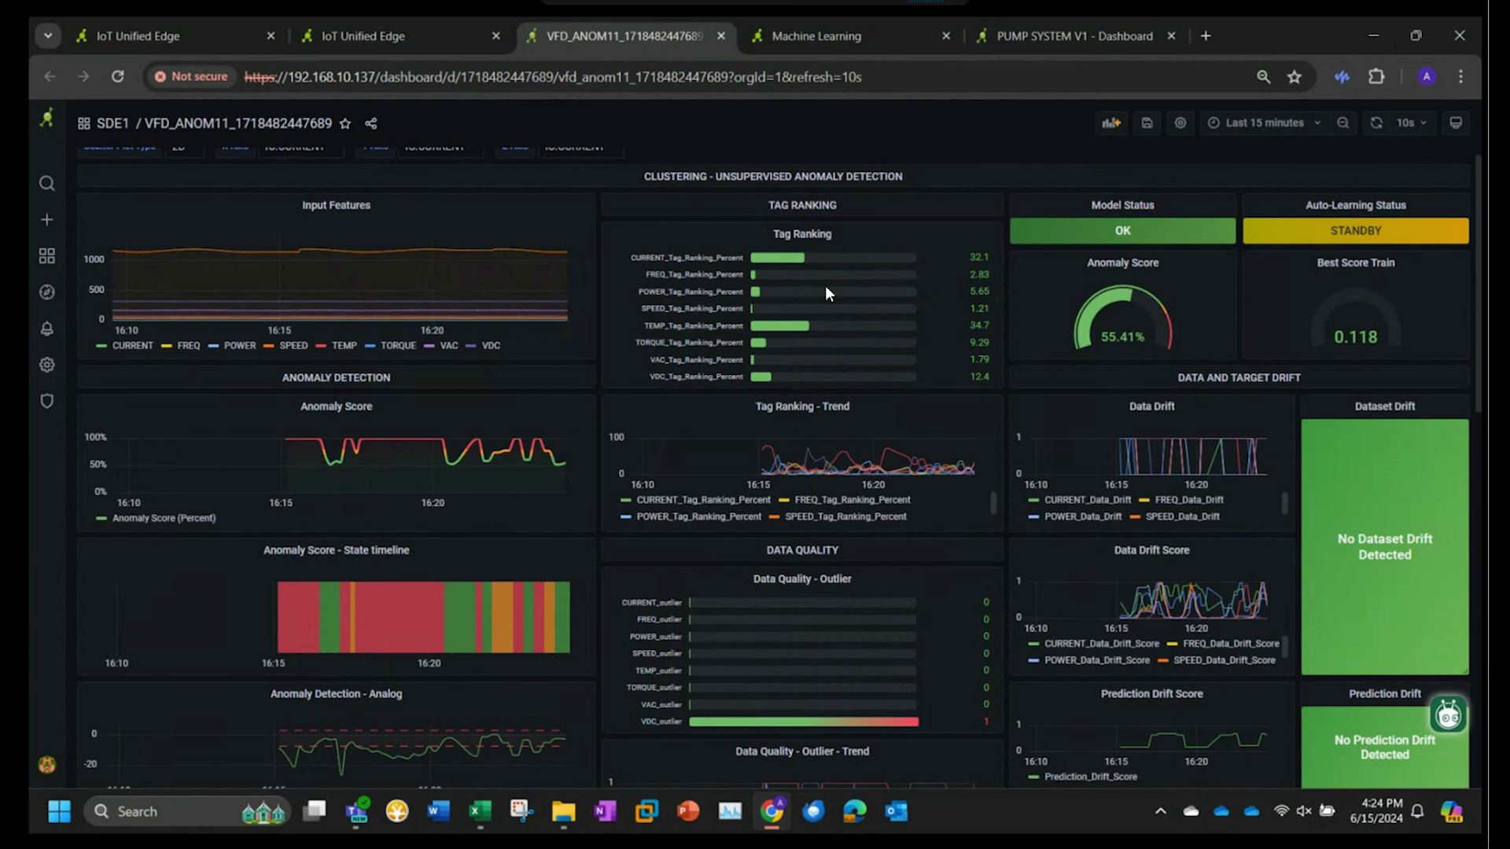
{"action": "left_click", "coordinate": [163, 31]}
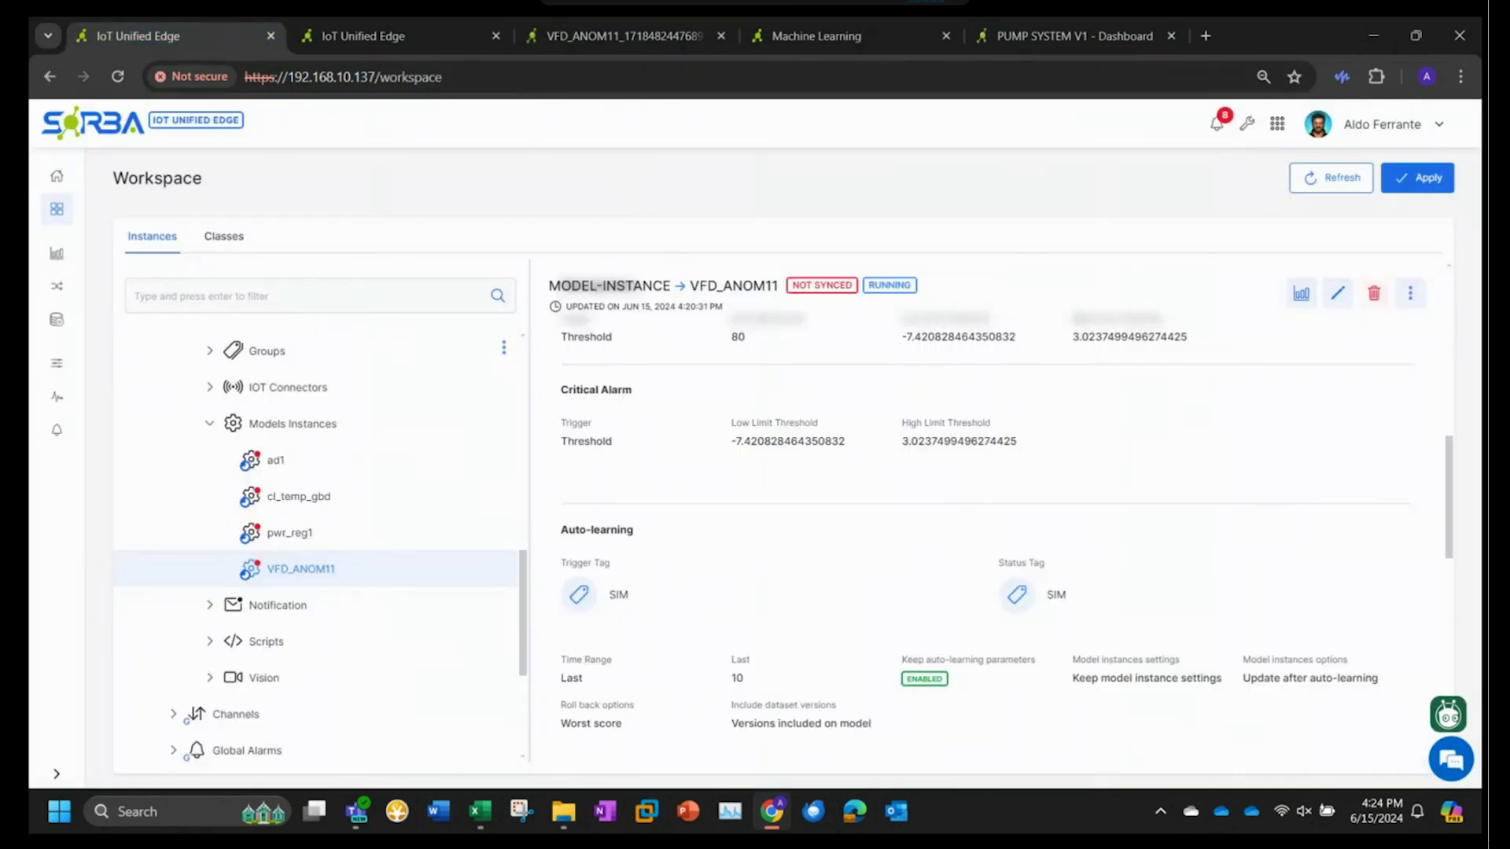
{"action": "left_click", "coordinate": [369, 37]}
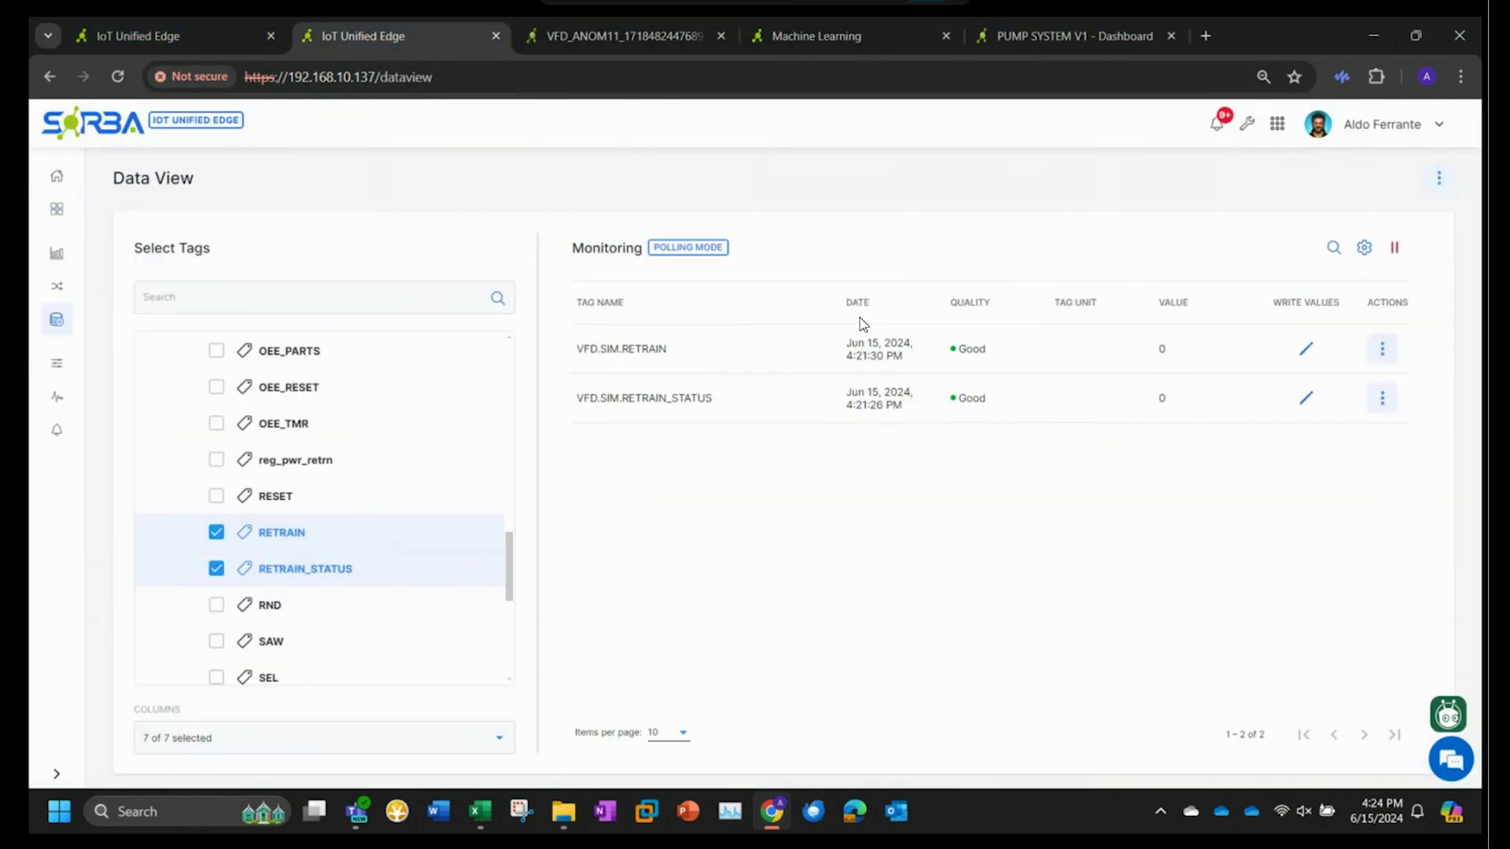
{"action": "left_click", "coordinate": [1306, 356]}
{"action": "double_click", "coordinate": [1273, 349]}
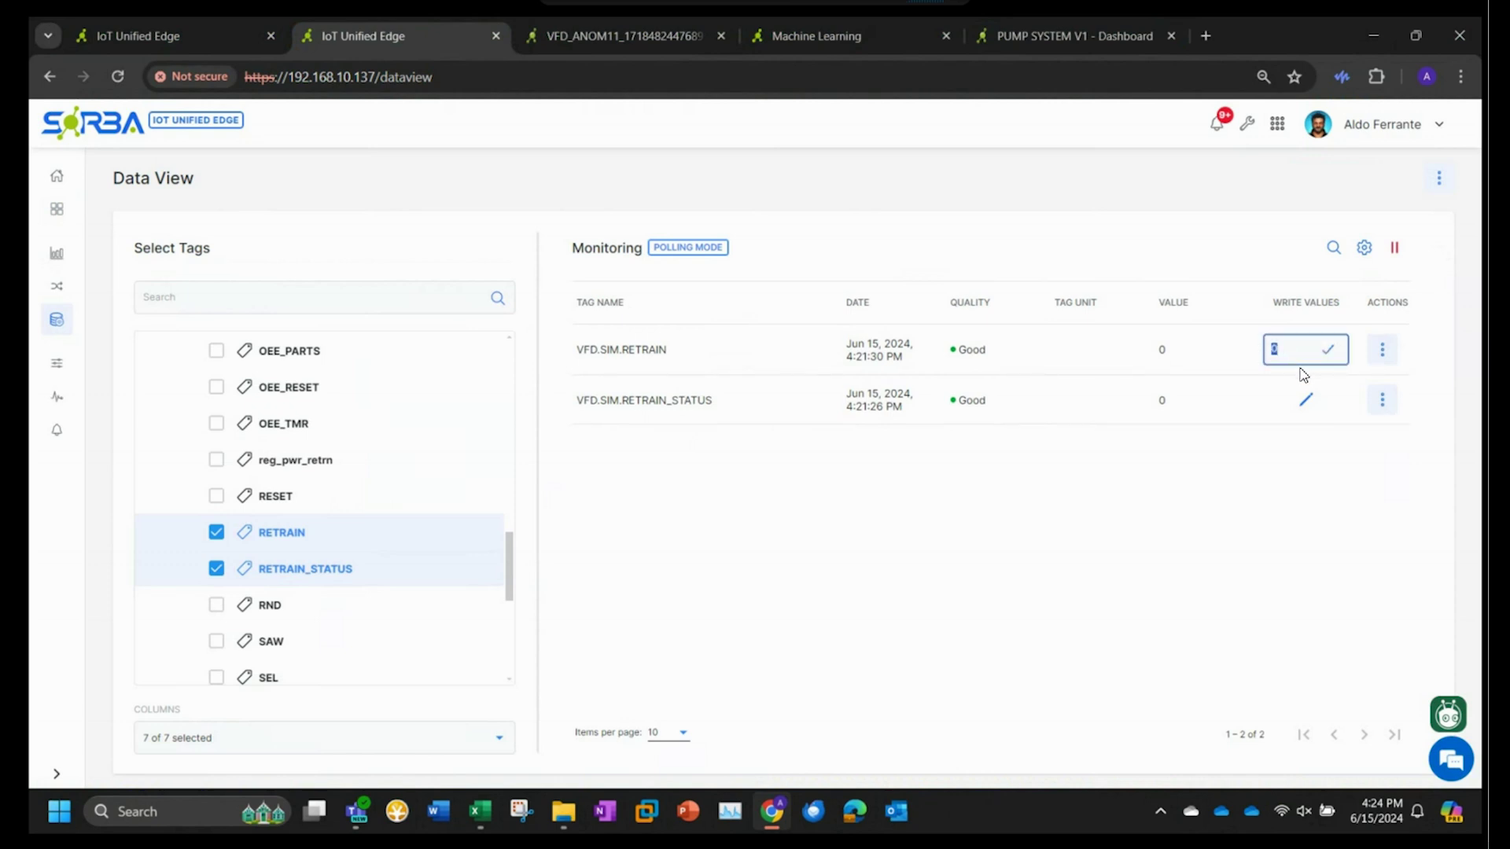
{"action": "type", "text": "1"}
{"action": "left_click", "coordinate": [1329, 351]}
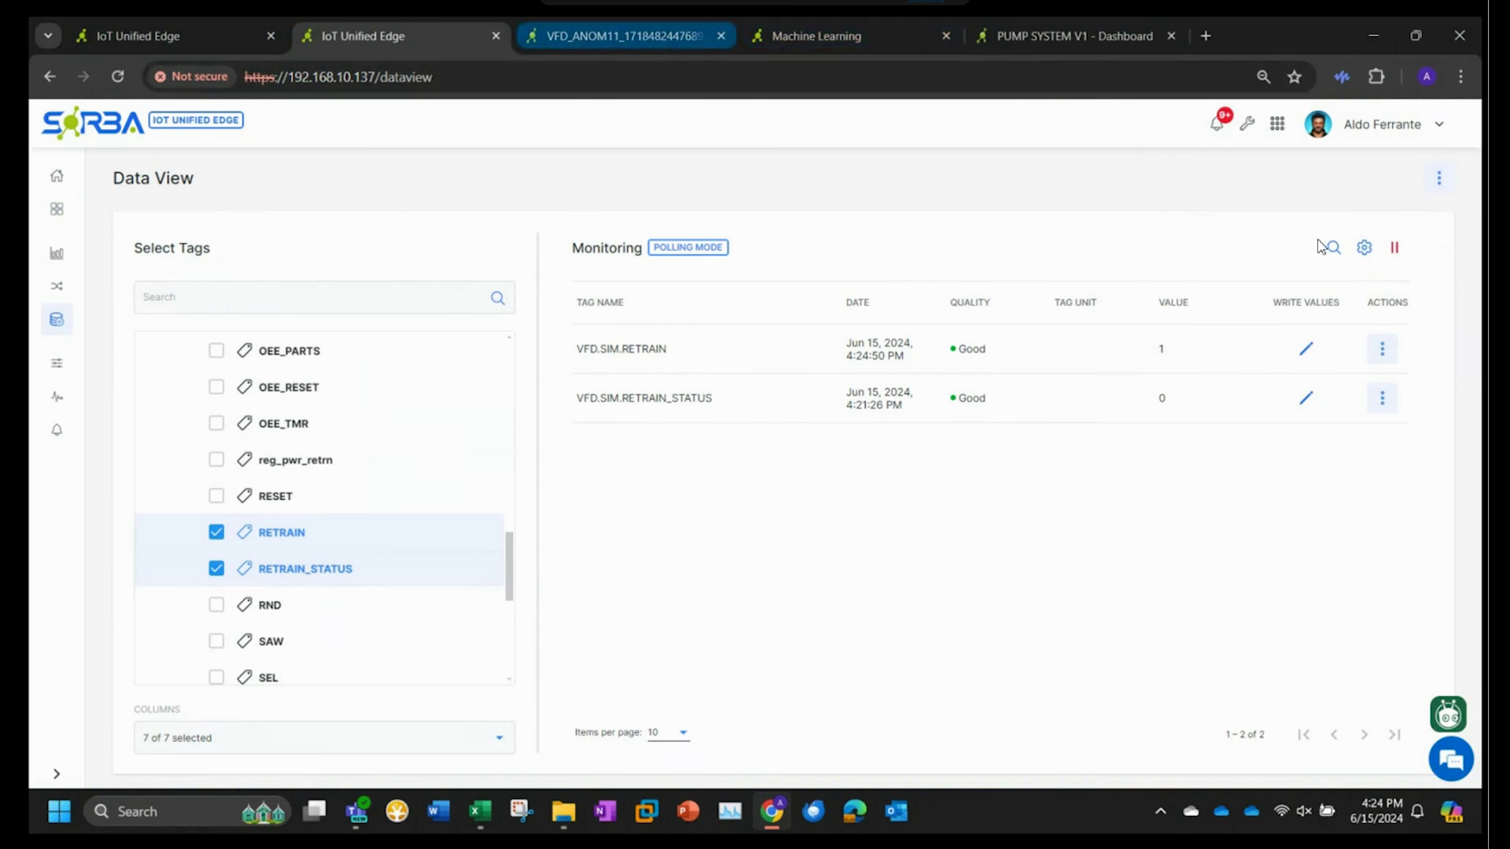
Step: Switch to the VFD_ANOM11 dashboard and set its automatic refresh interval to 5s
{"action": "left_click", "coordinate": [652, 40]}
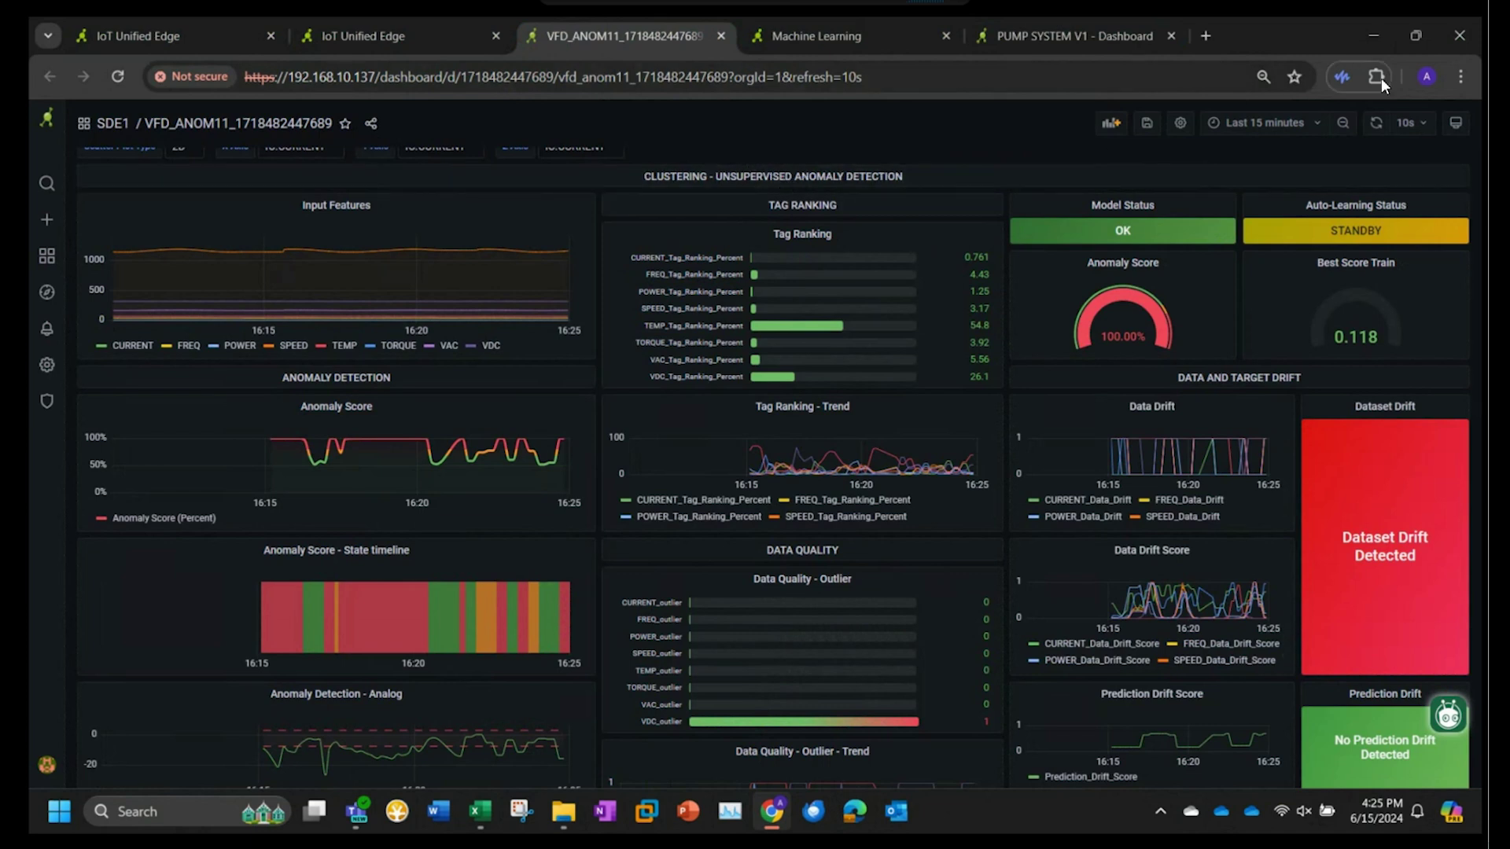
{"action": "left_click", "coordinate": [1415, 123]}
{"action": "left_click", "coordinate": [1413, 173]}
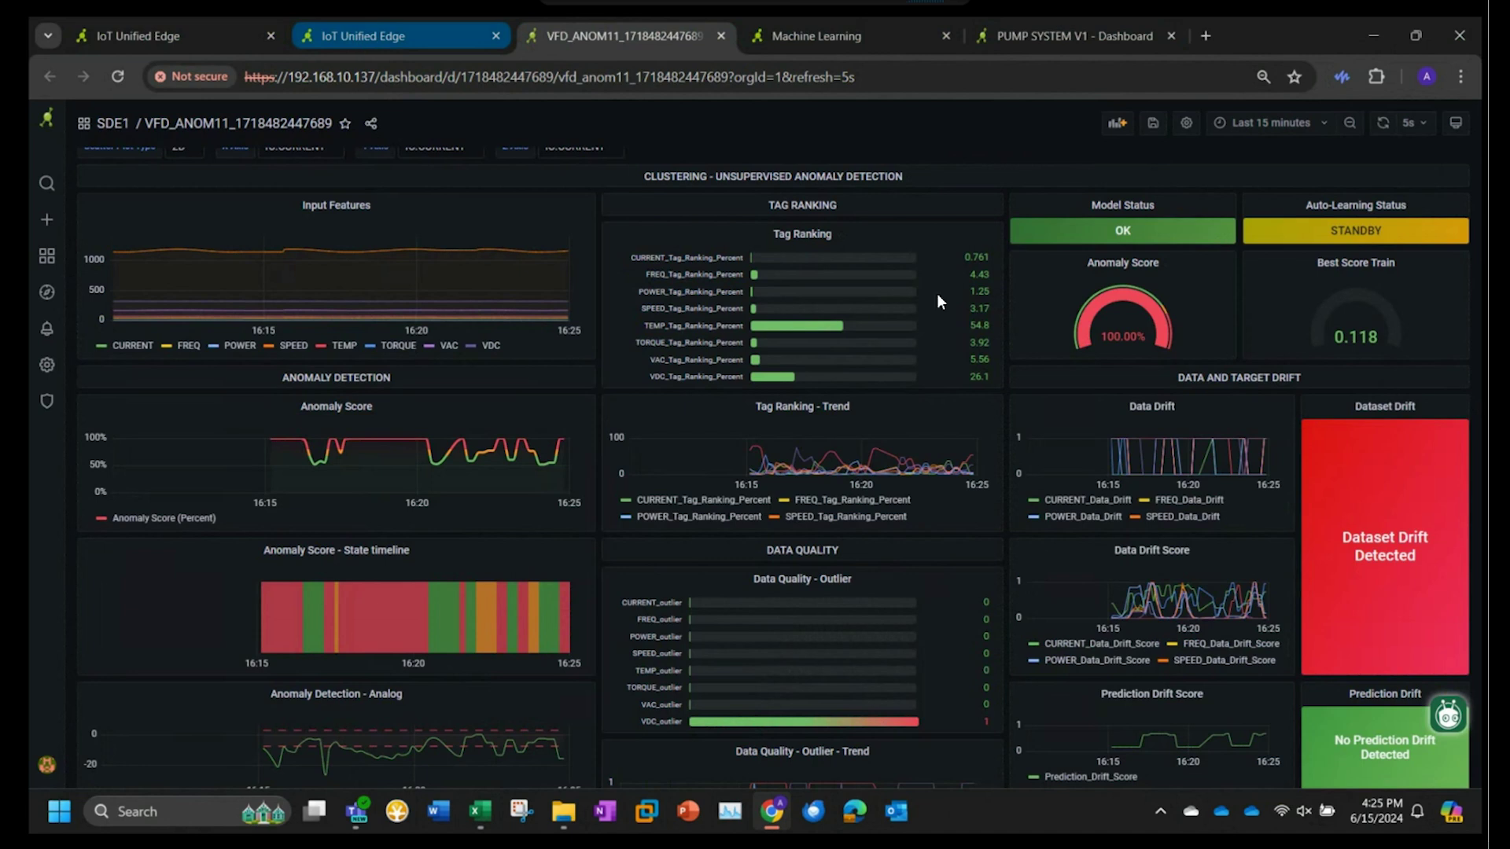
Step: Check the RETRAIN and RETRAIN_STATUS tag values in Data View, and the auto-learning status on the VFD_ANOM11 dashboard
{"action": "left_click", "coordinate": [345, 33]}
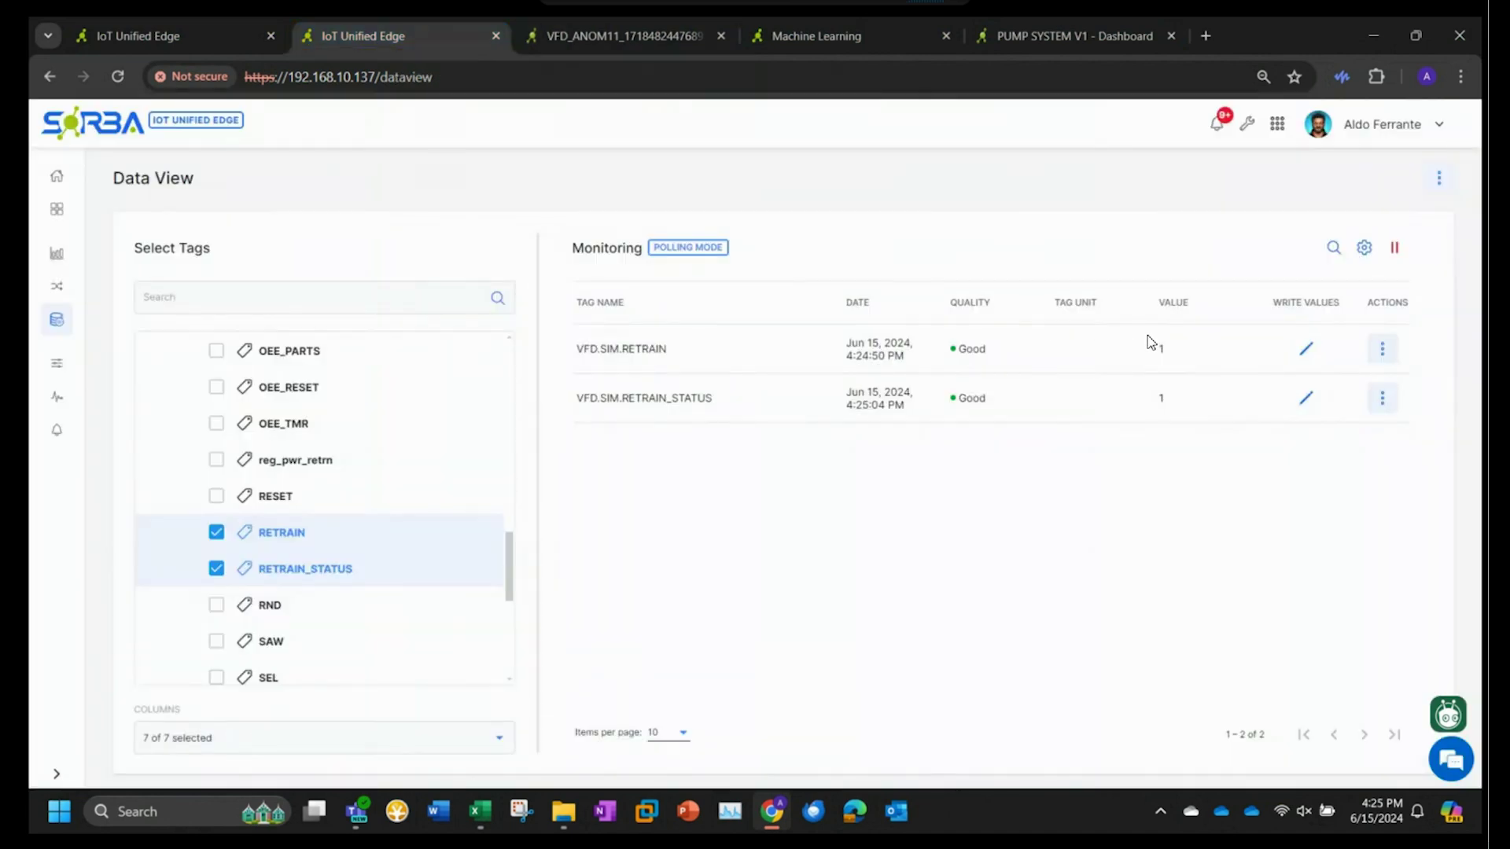
{"action": "left_click", "coordinate": [691, 35]}
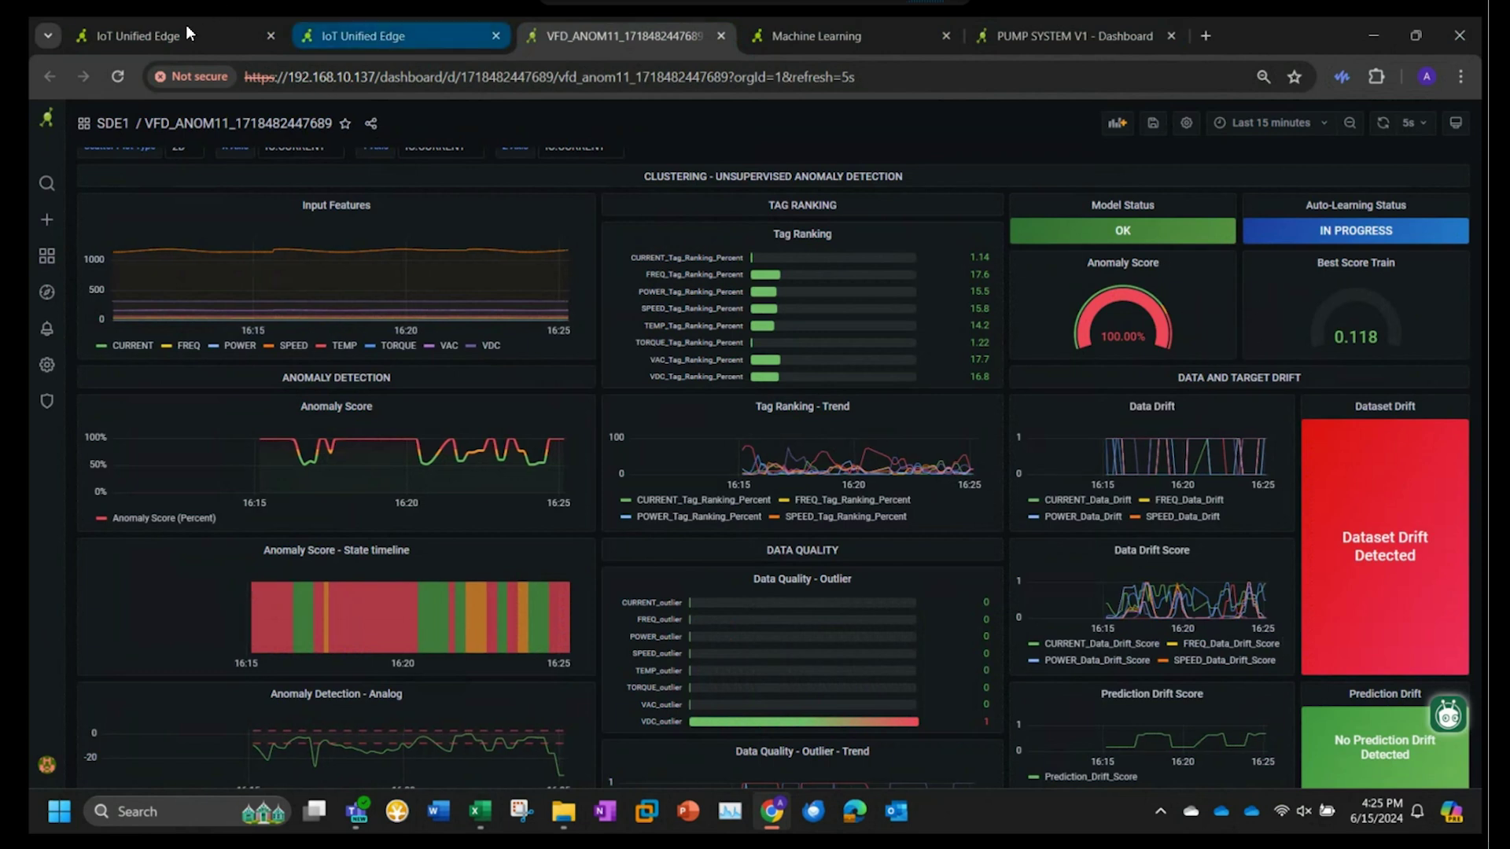
{"action": "mouse_move", "coordinate": [190, 29]}
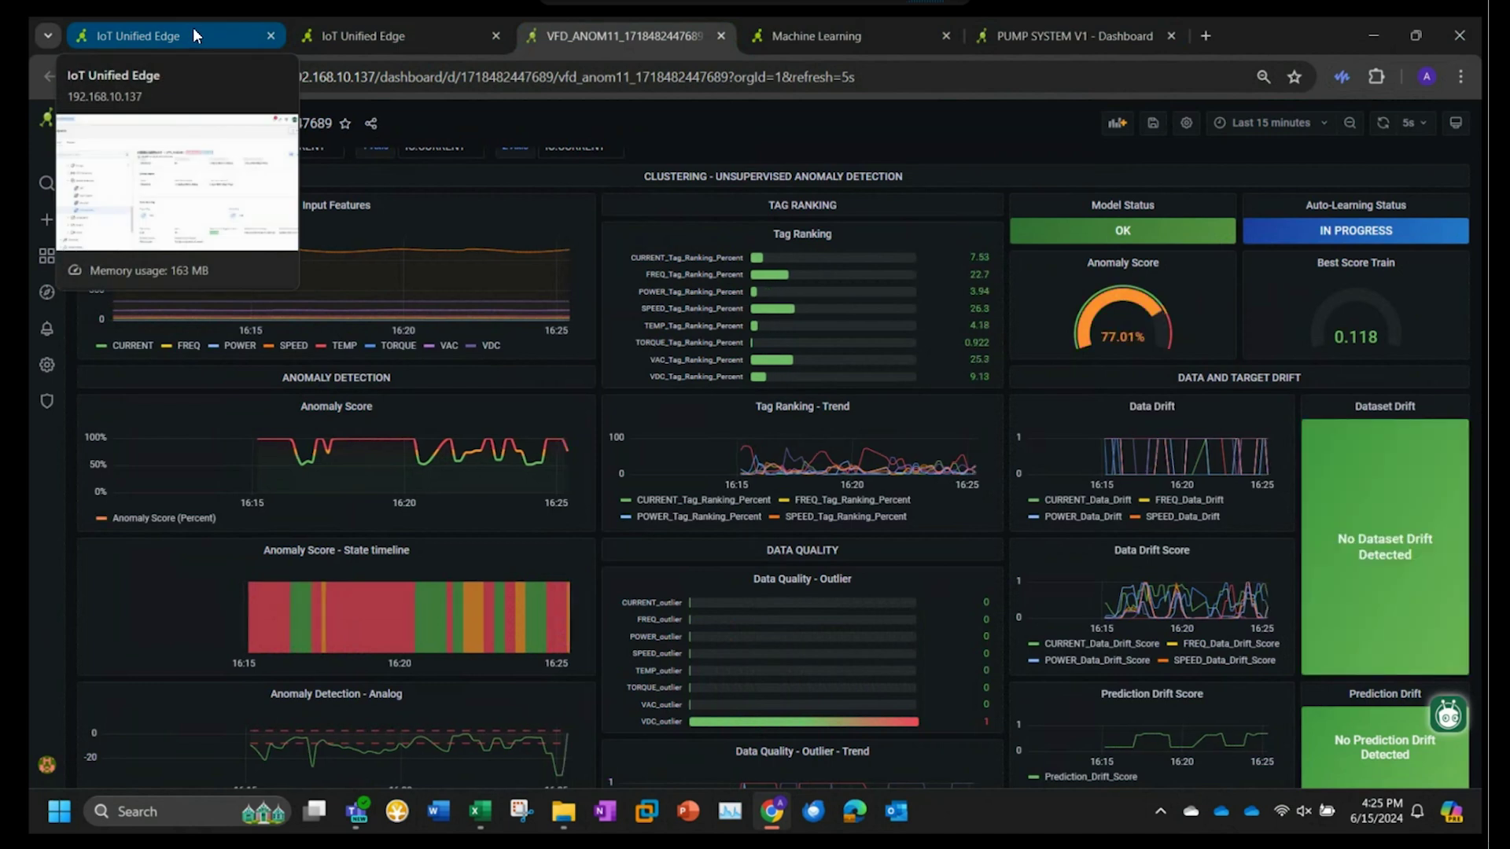
Step: Switch to Machine Learning, reload the VFD_DS11 project and expand the VFD_ANOM11 analysis to follow the training of the auto-created model
{"action": "left_click", "coordinate": [860, 44]}
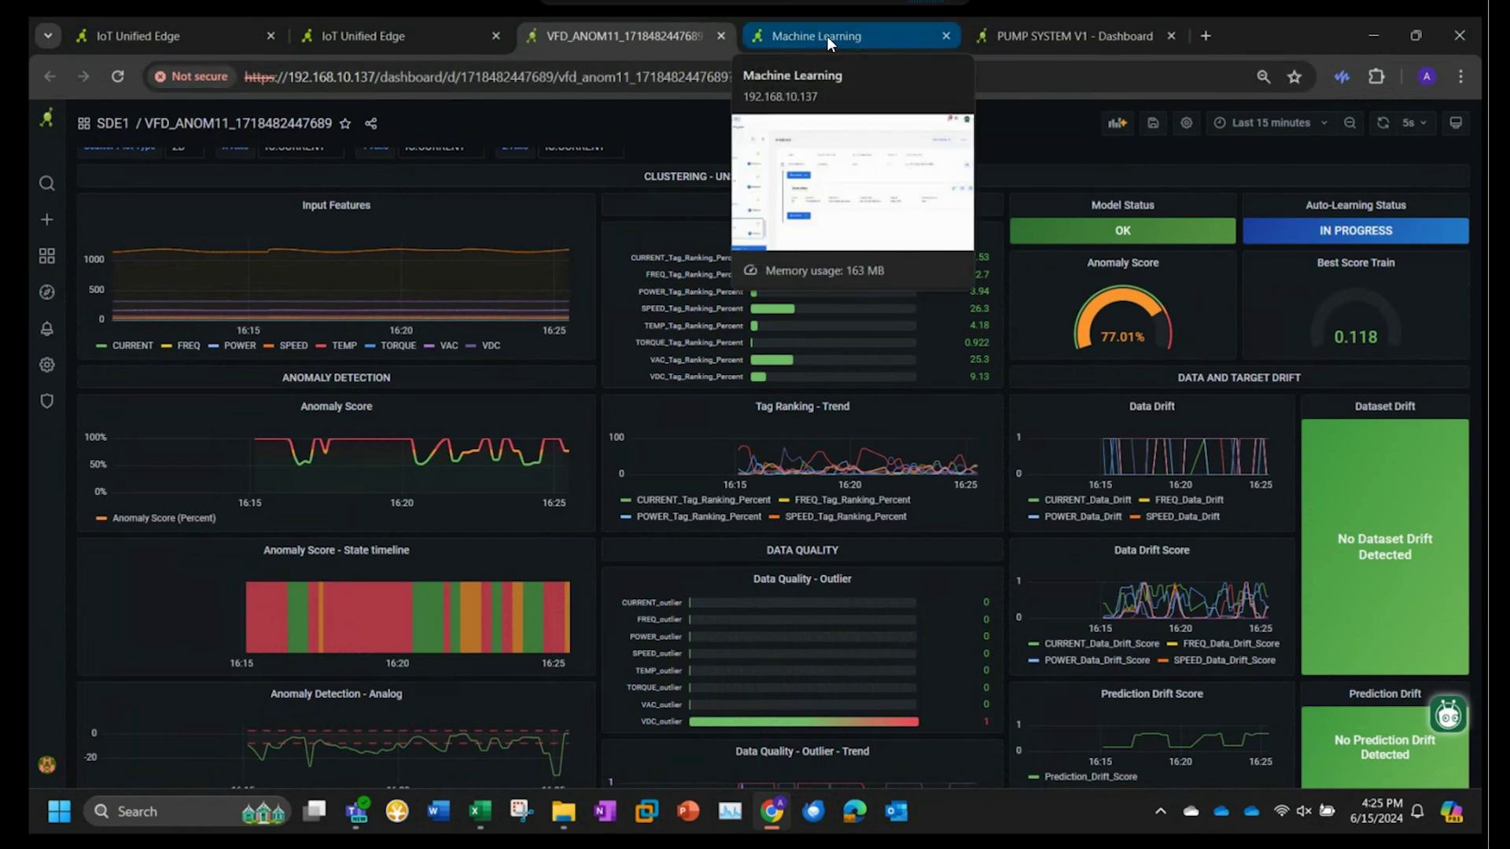
{"action": "left_click", "coordinate": [805, 37]}
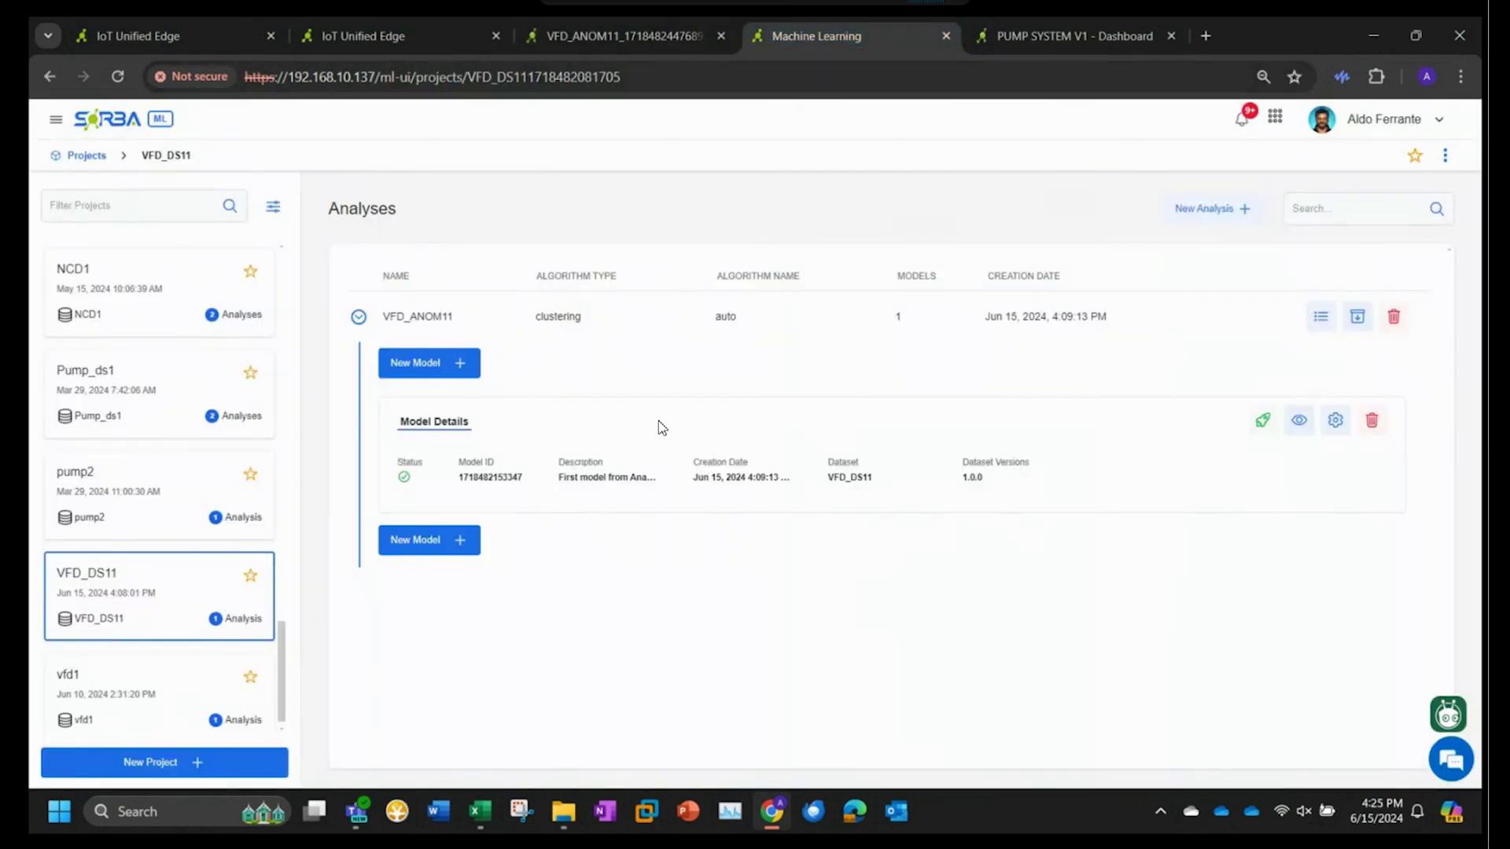
{"action": "left_click", "coordinate": [122, 74]}
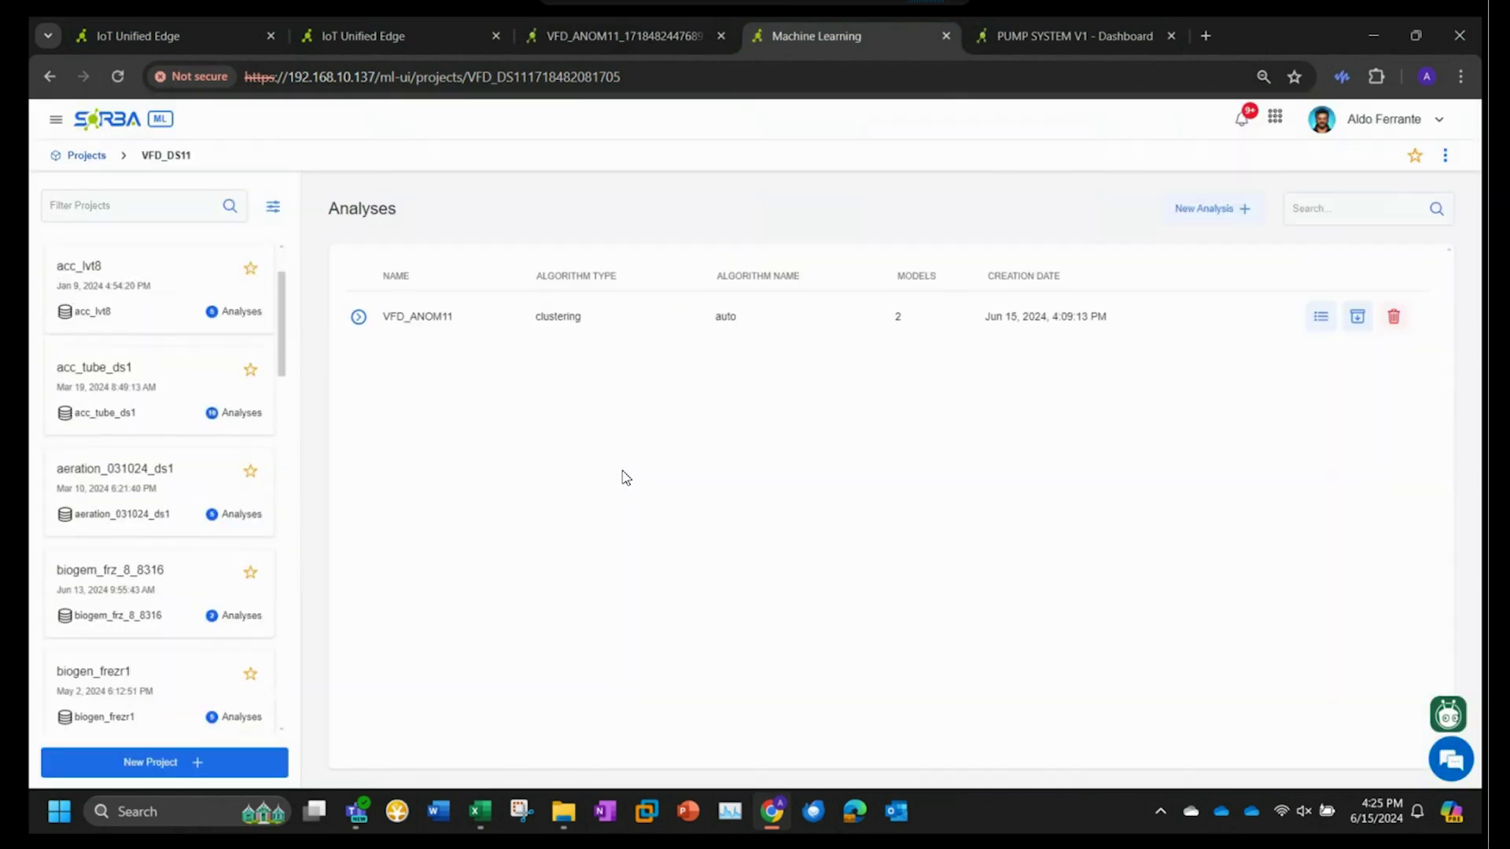
{"action": "left_click", "coordinate": [359, 318]}
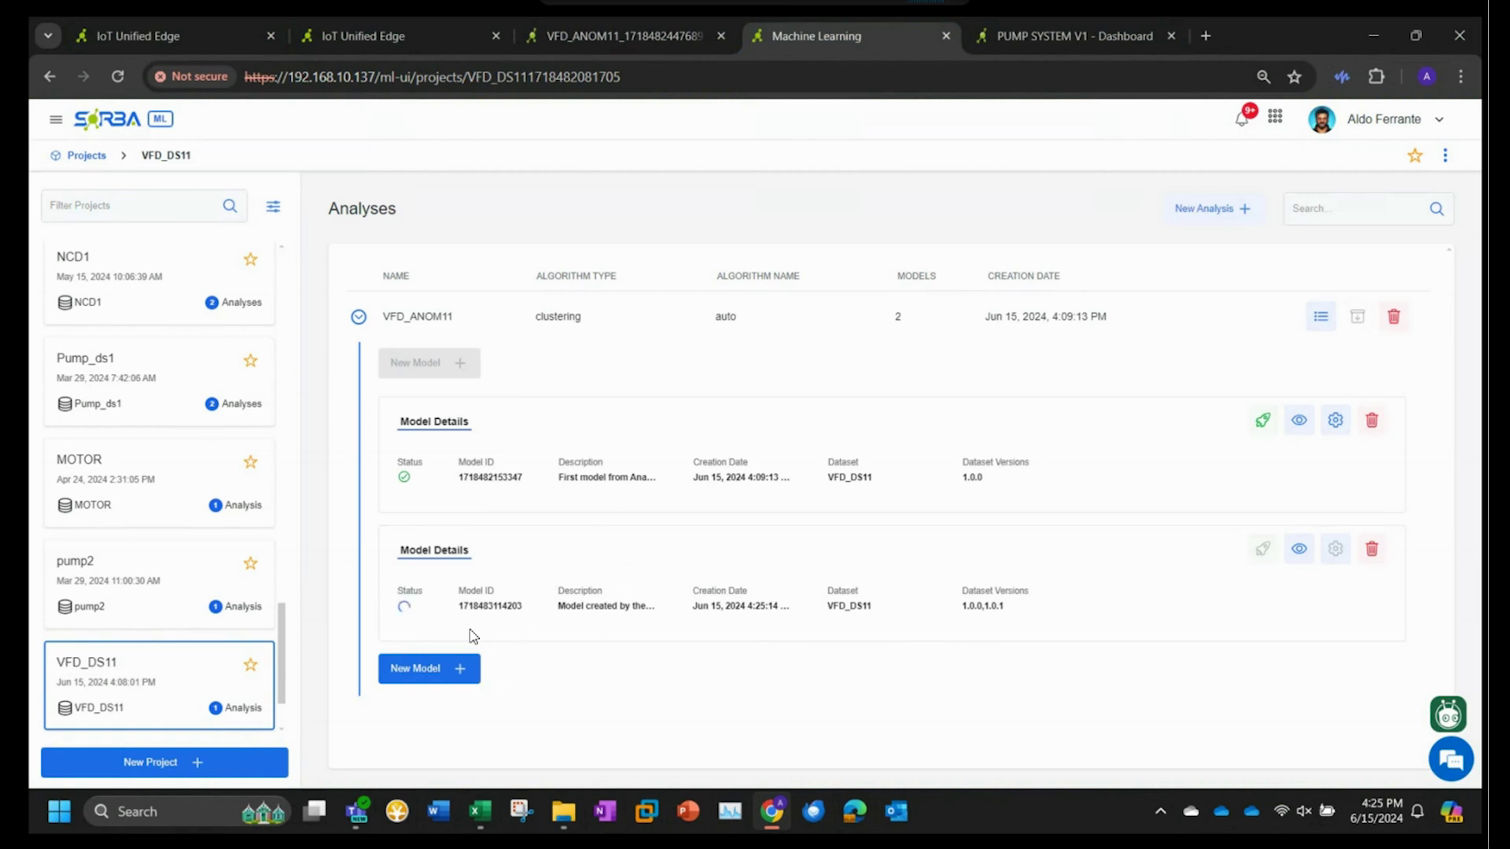
{"action": "mouse_move", "coordinate": [408, 615]}
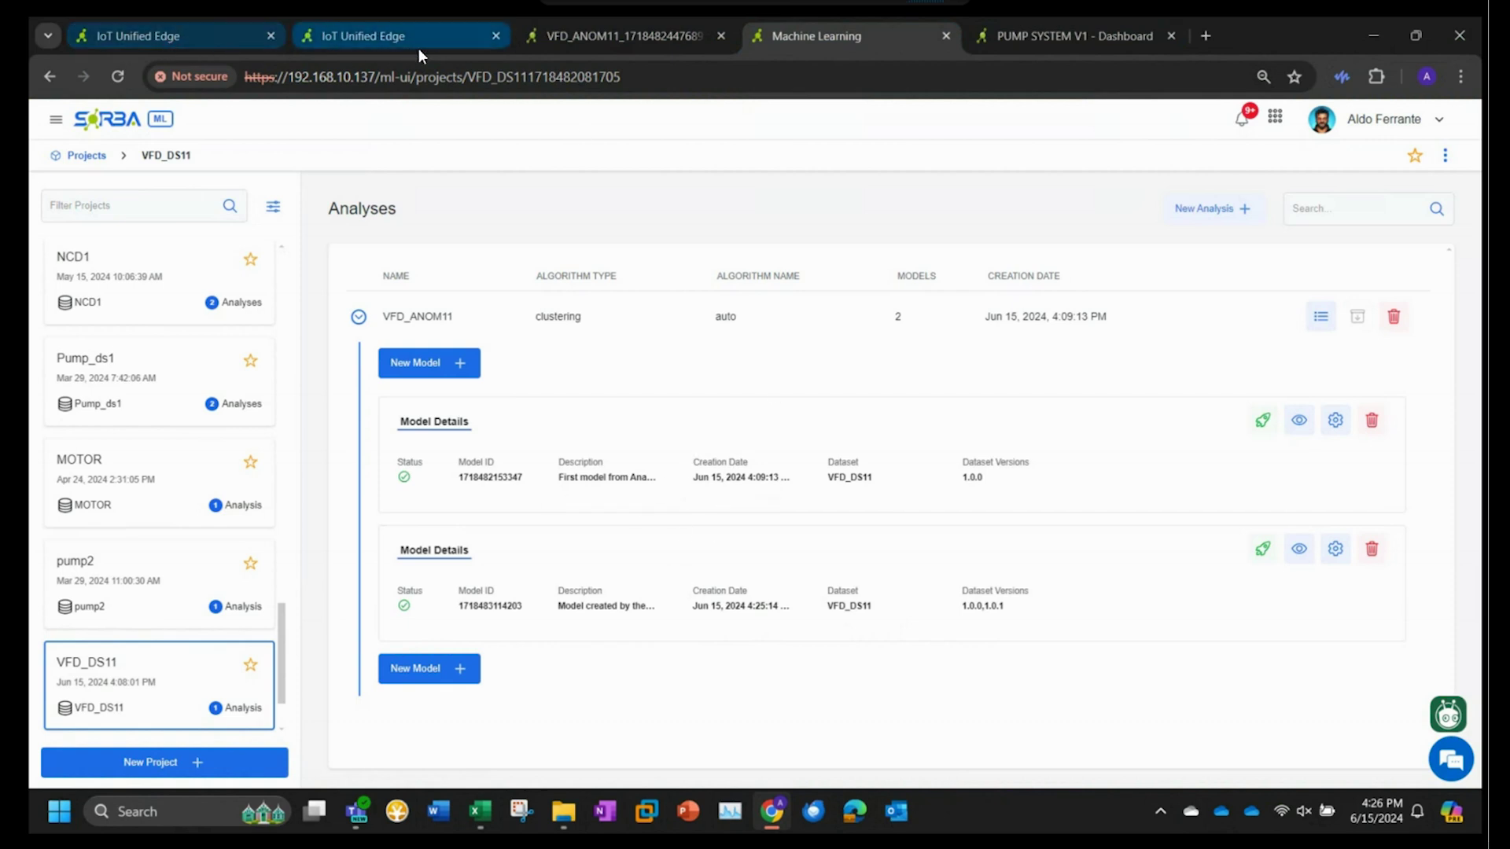
Step: Check the auto-learning result on the VFD_ANOM11 dashboard, and examine the Performance properties of the analysis's second model in Machine Learning
{"action": "left_click", "coordinate": [609, 36]}
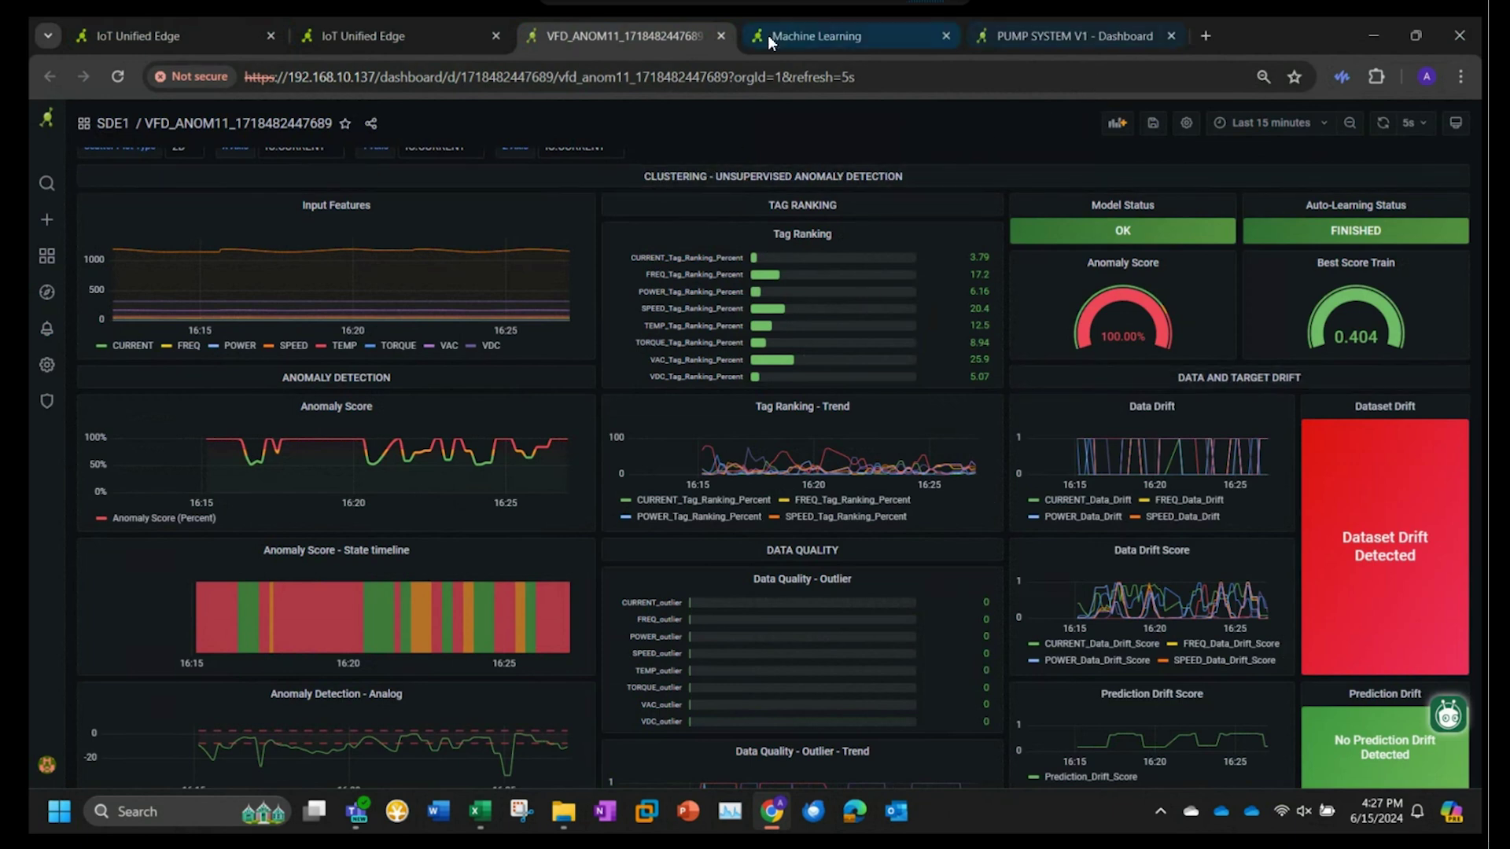
{"action": "left_click", "coordinate": [825, 36]}
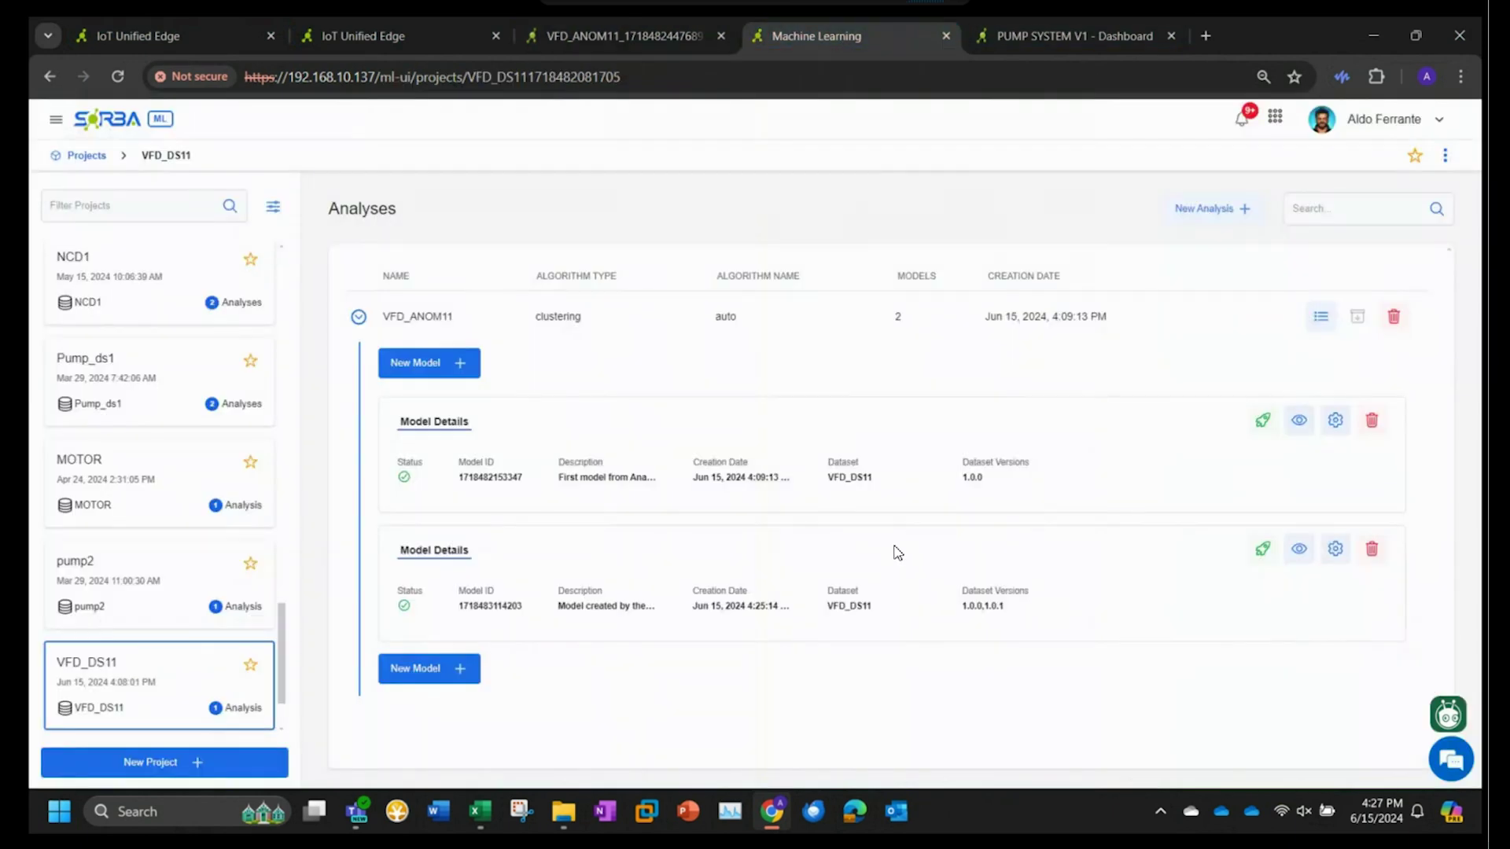
{"action": "left_click", "coordinate": [1299, 550]}
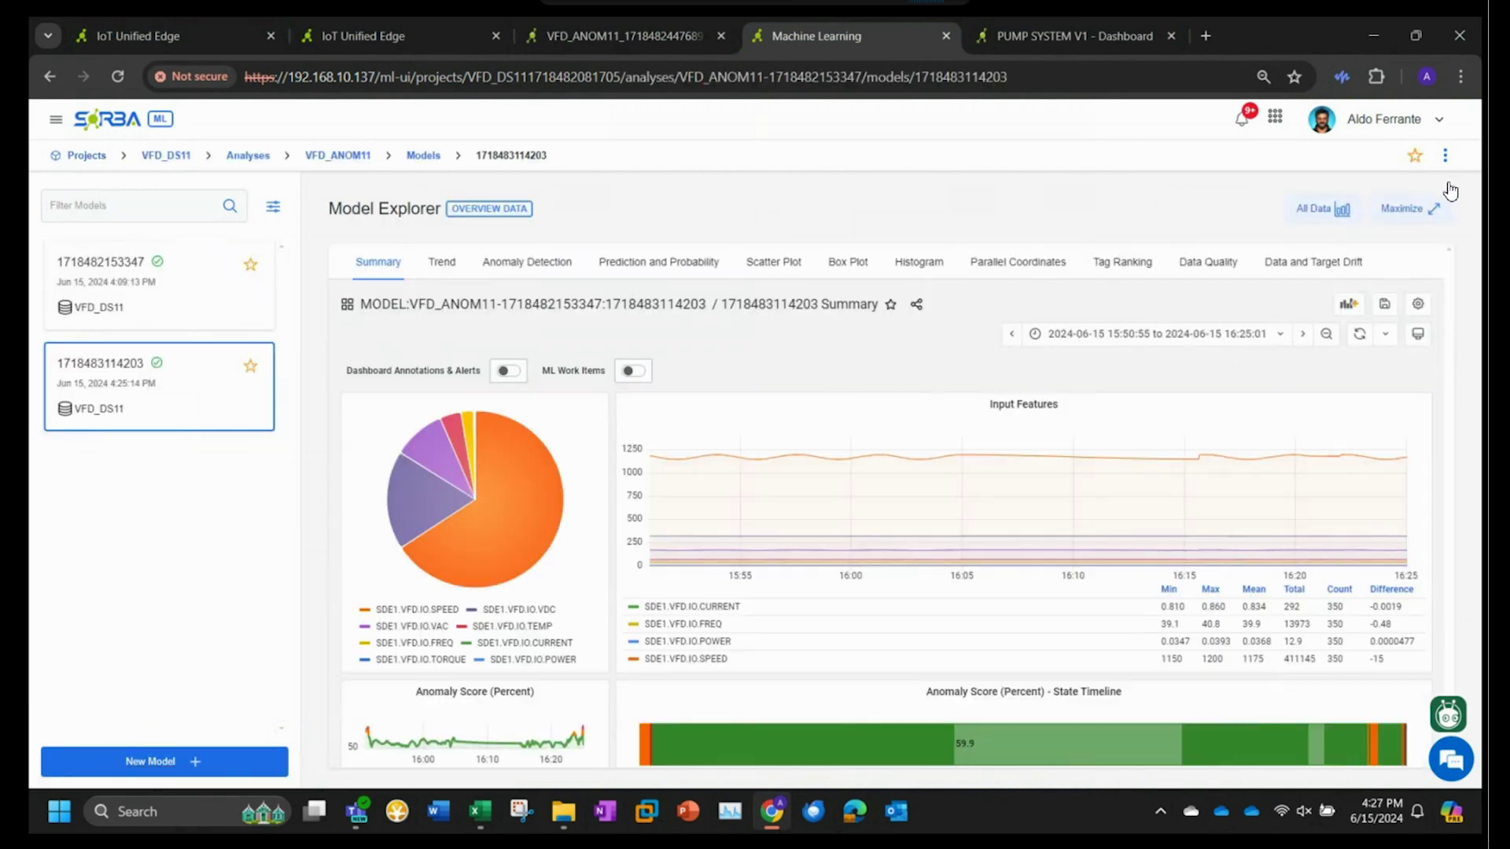
{"action": "left_click", "coordinate": [1444, 155]}
{"action": "left_click", "coordinate": [1401, 188]}
{"action": "left_click", "coordinate": [1157, 397]}
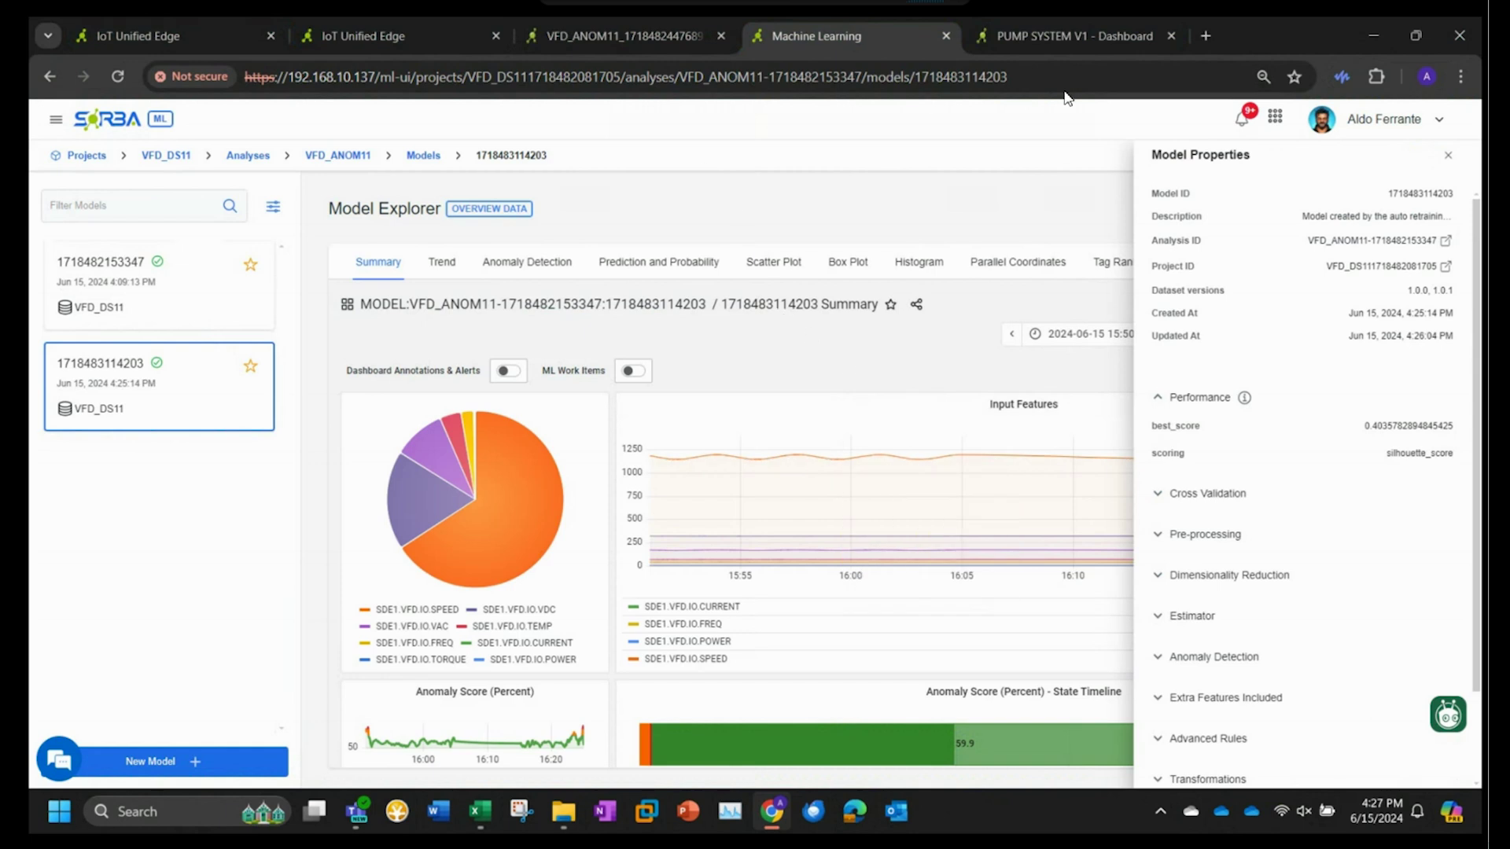
{"action": "left_click", "coordinate": [1447, 155]}
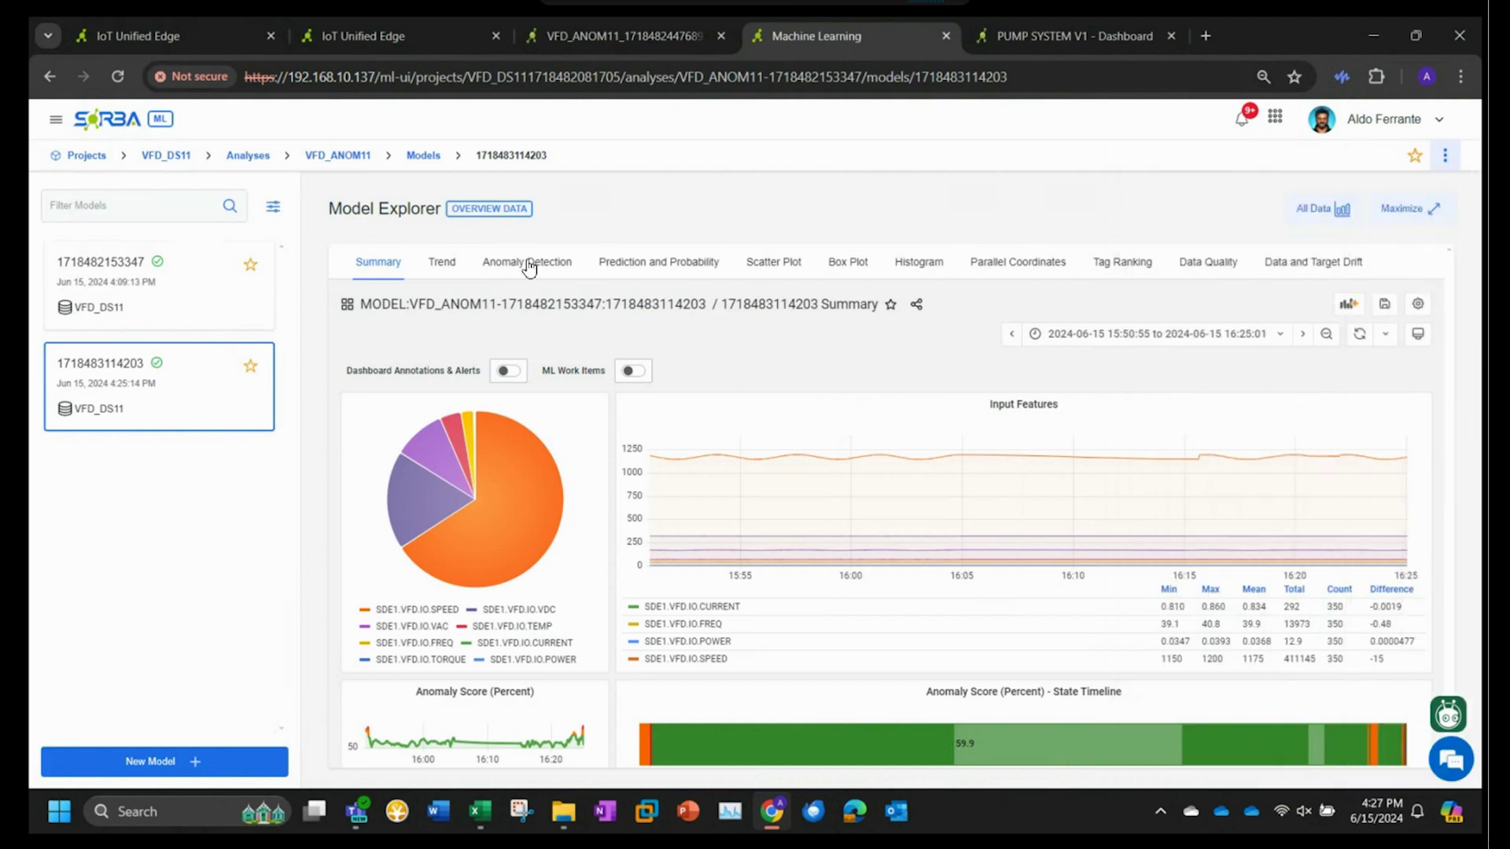
Step: View the retrained model's Anomaly Detection charts, and examine the available versions of the VFD_DS11 dataset
{"action": "left_click", "coordinate": [528, 263]}
{"action": "left_click", "coordinate": [56, 119]}
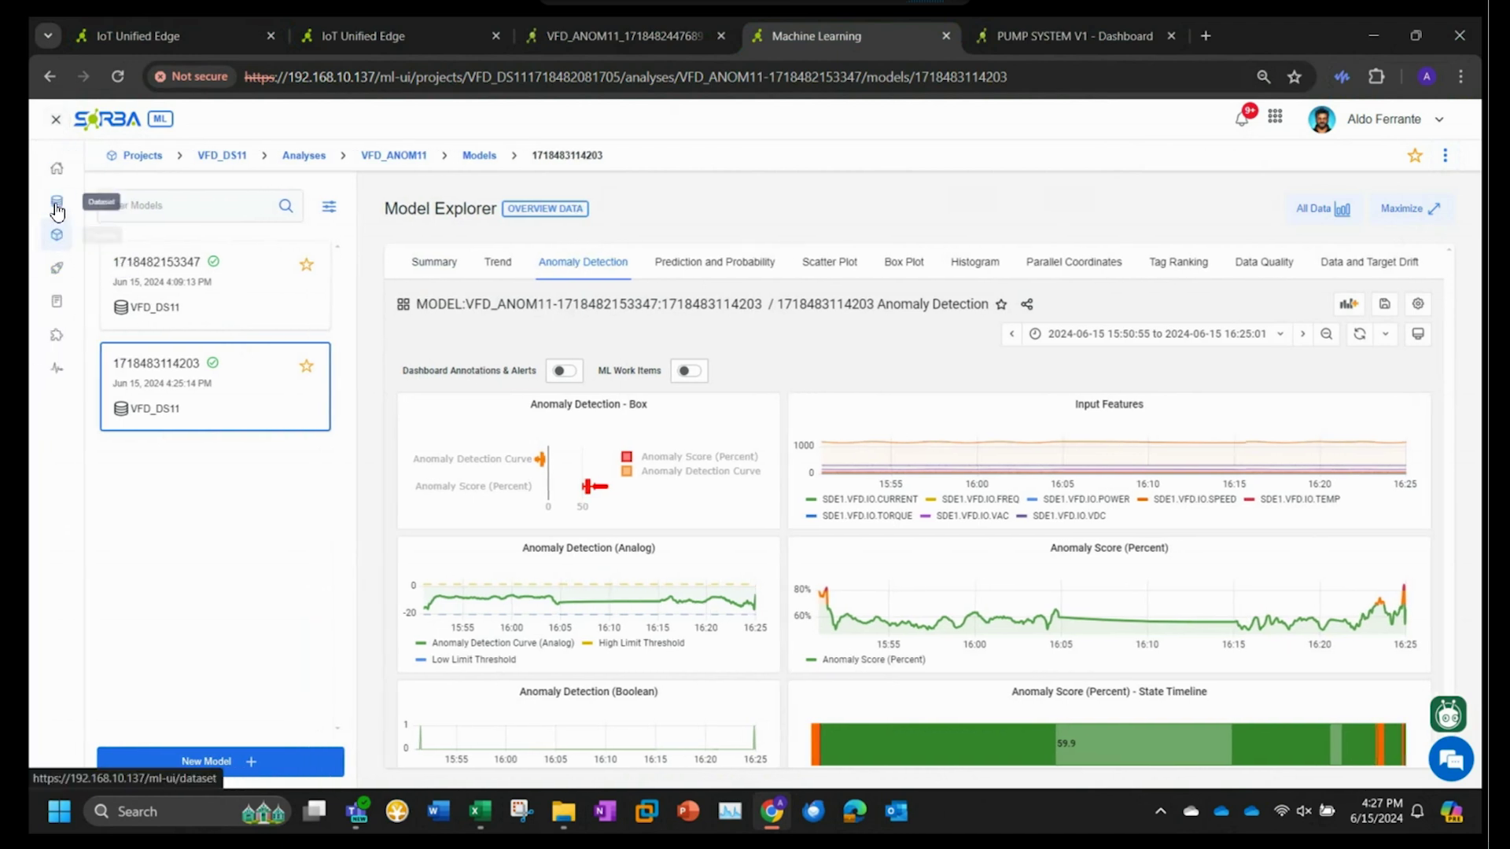
{"action": "left_click", "coordinate": [52, 202]}
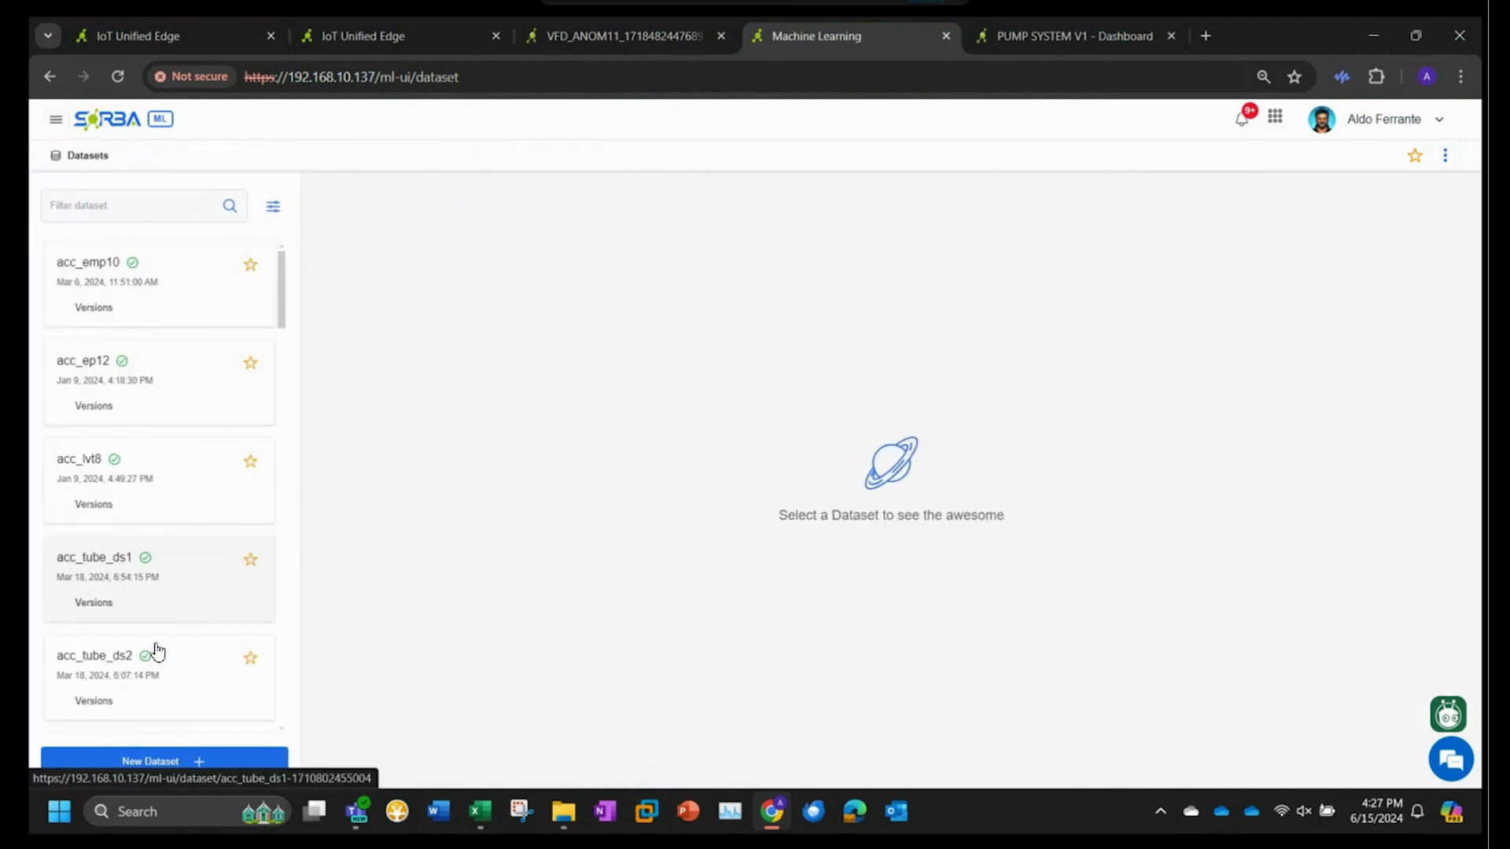
{"action": "scroll", "coordinate": [242, 417], "scroll_direction": "down", "scroll_amount": 10}
{"action": "scroll", "coordinate": [283, 397], "scroll_direction": "down", "scroll_amount": 10}
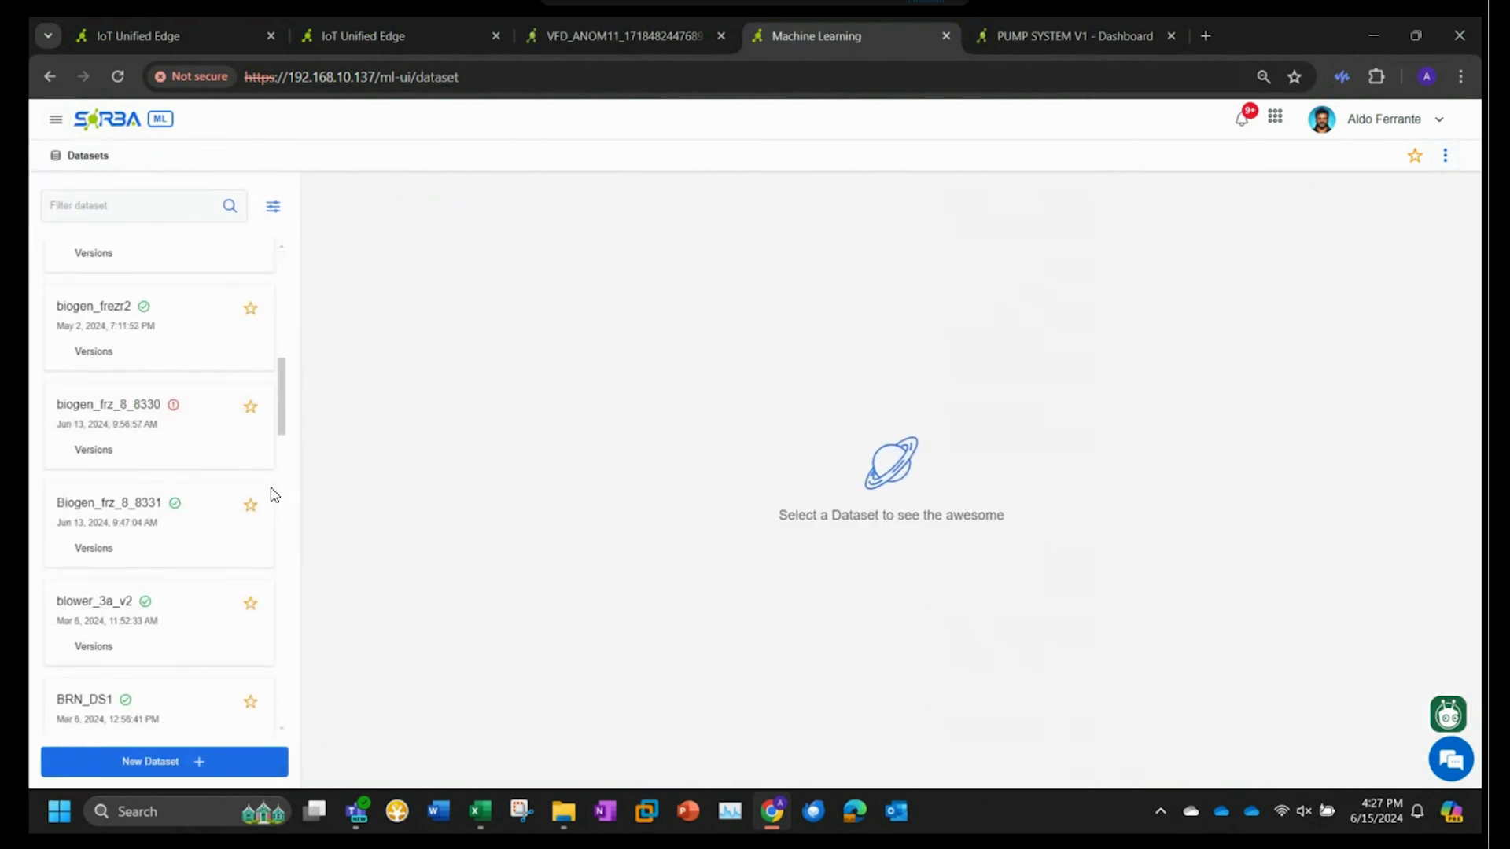
{"action": "scroll", "coordinate": [280, 745], "scroll_direction": "down", "scroll_amount": 5}
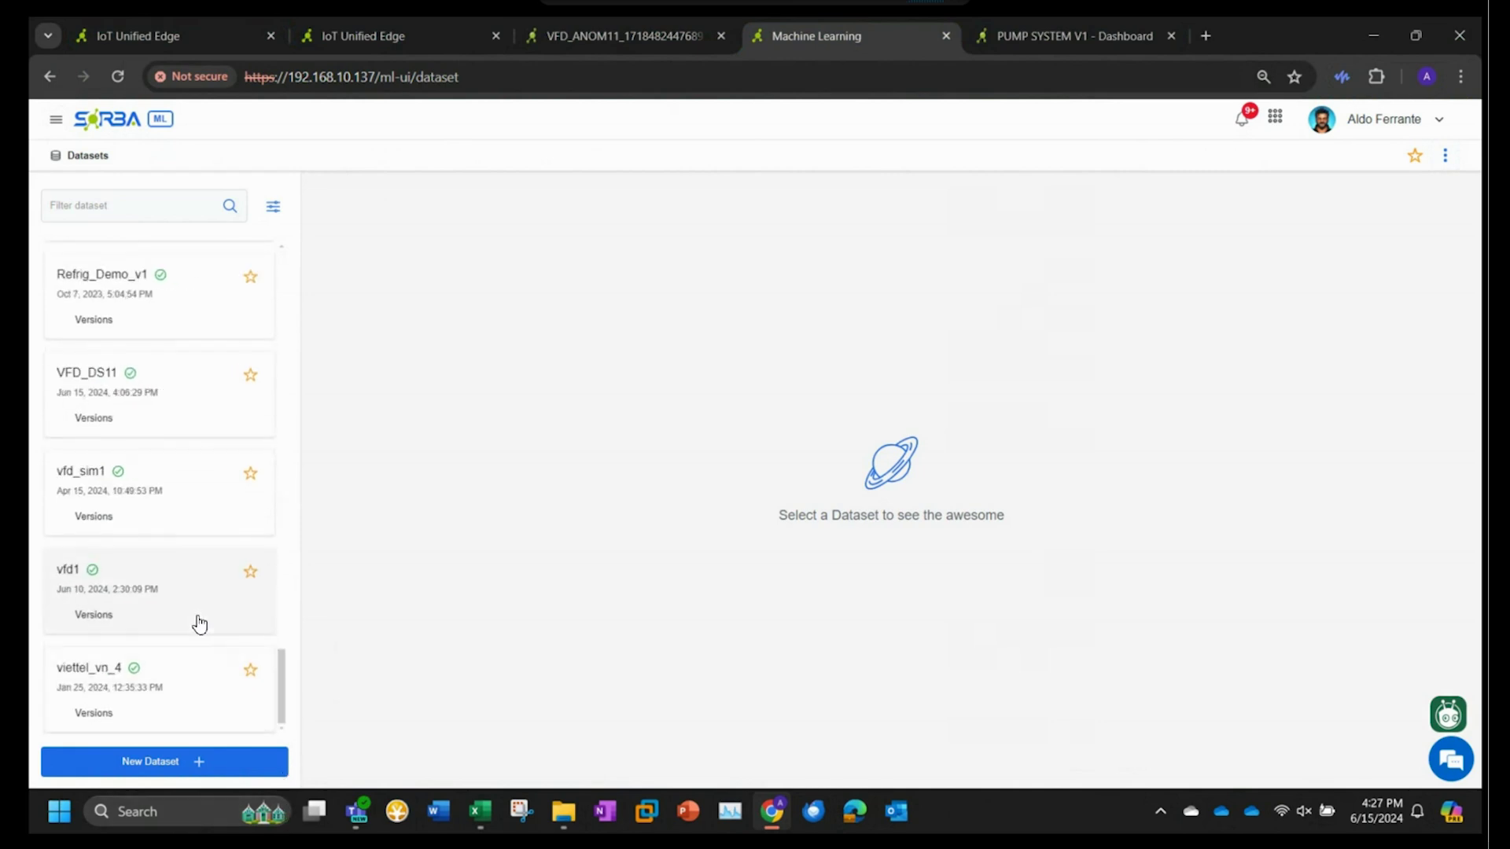
{"action": "left_click", "coordinate": [199, 404]}
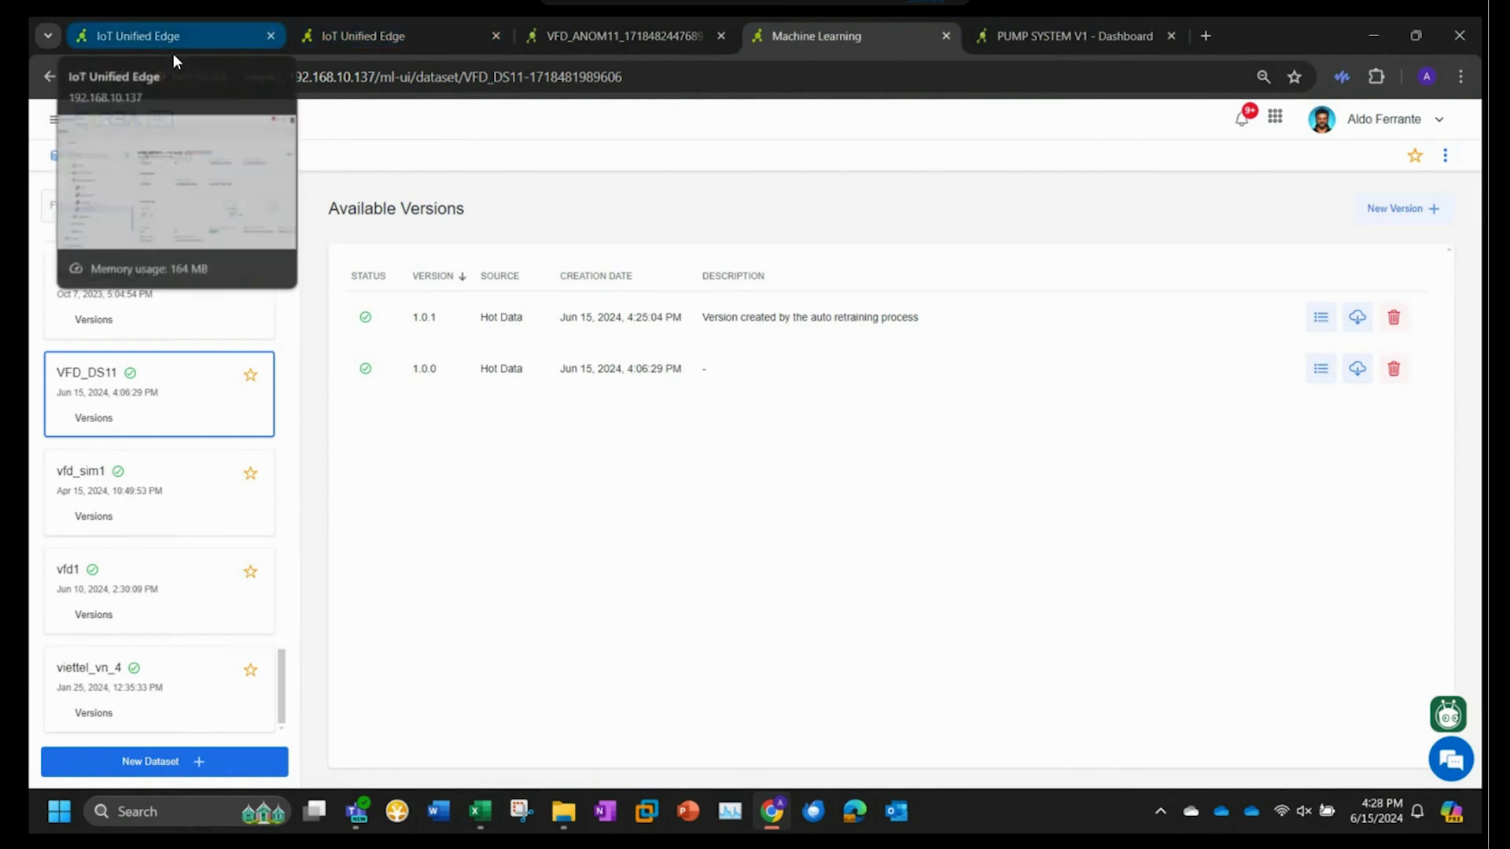
Step: Review the auto-learning settings of the VFD_ANOM11 model instance in the Workspace, and check its dashboard
{"action": "left_click", "coordinate": [187, 38]}
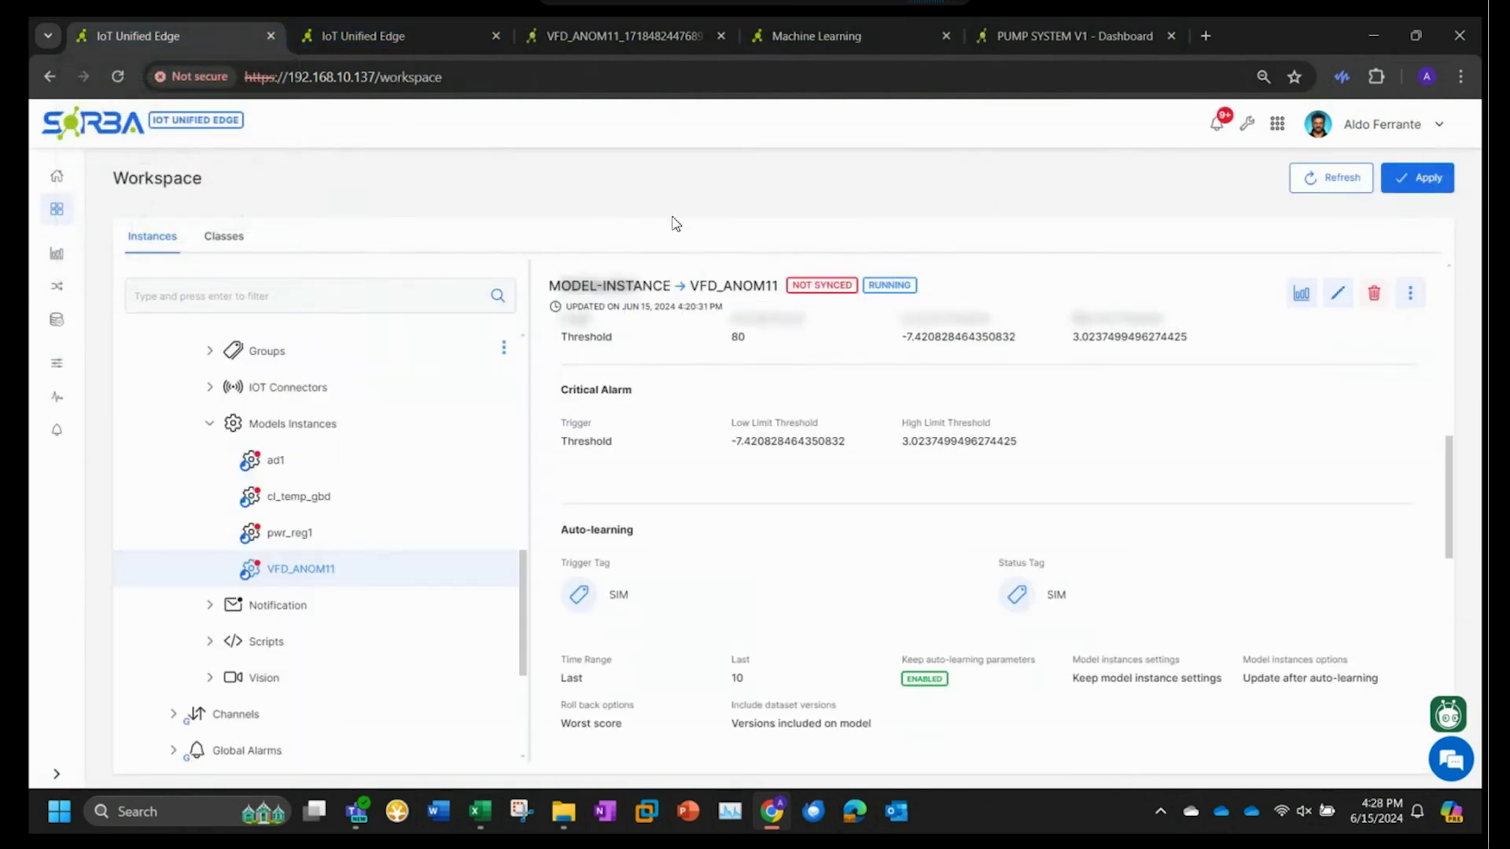
{"action": "left_click", "coordinate": [629, 36]}
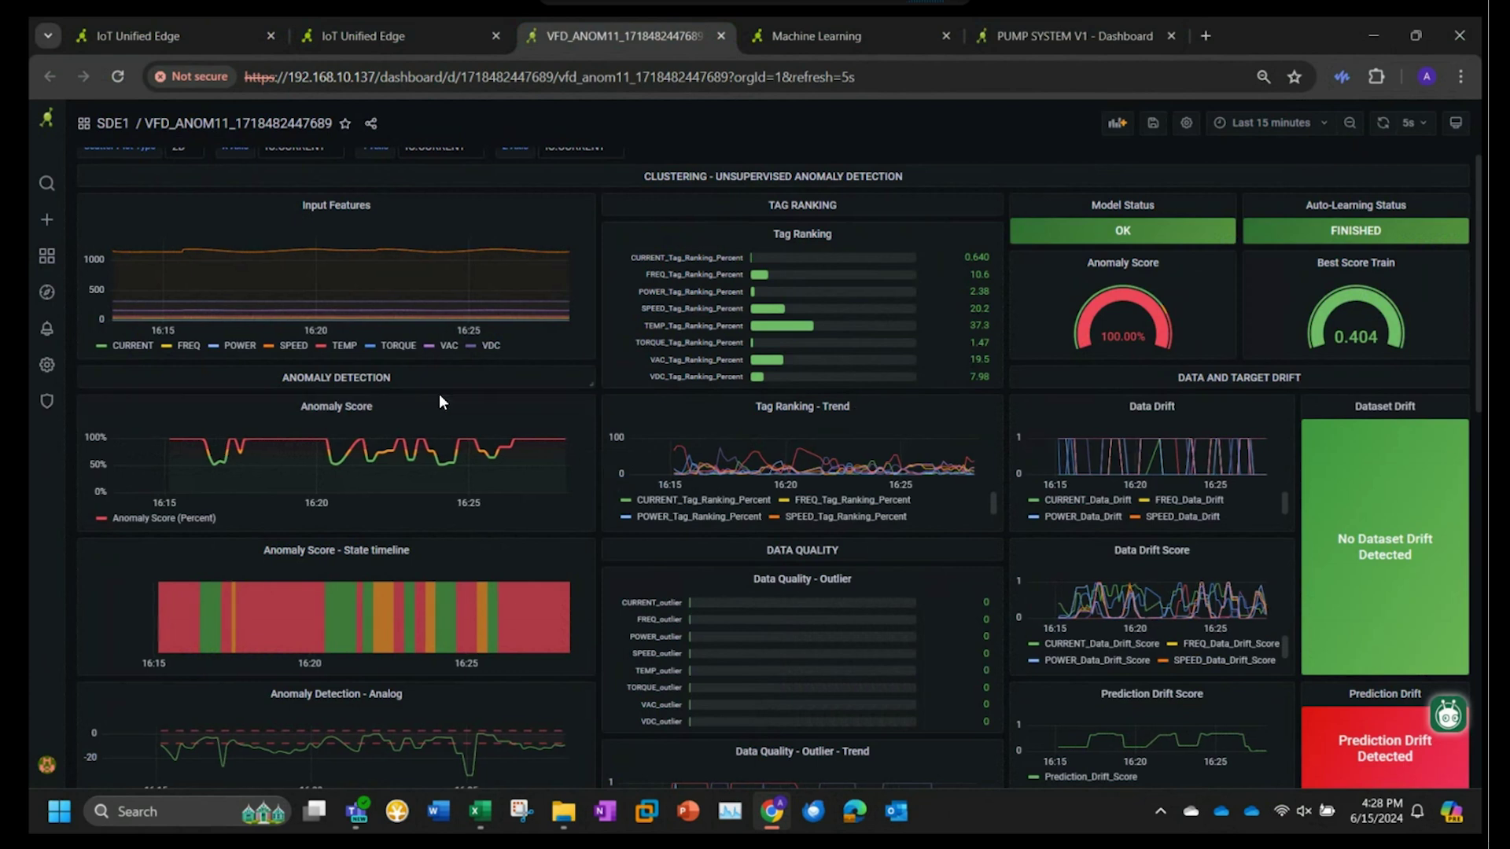
Step: Reset the VFD.SIM.RETRAIN tag to 0 in Data View, and write 1 to it to trigger another retraining
{"action": "left_click", "coordinate": [359, 35]}
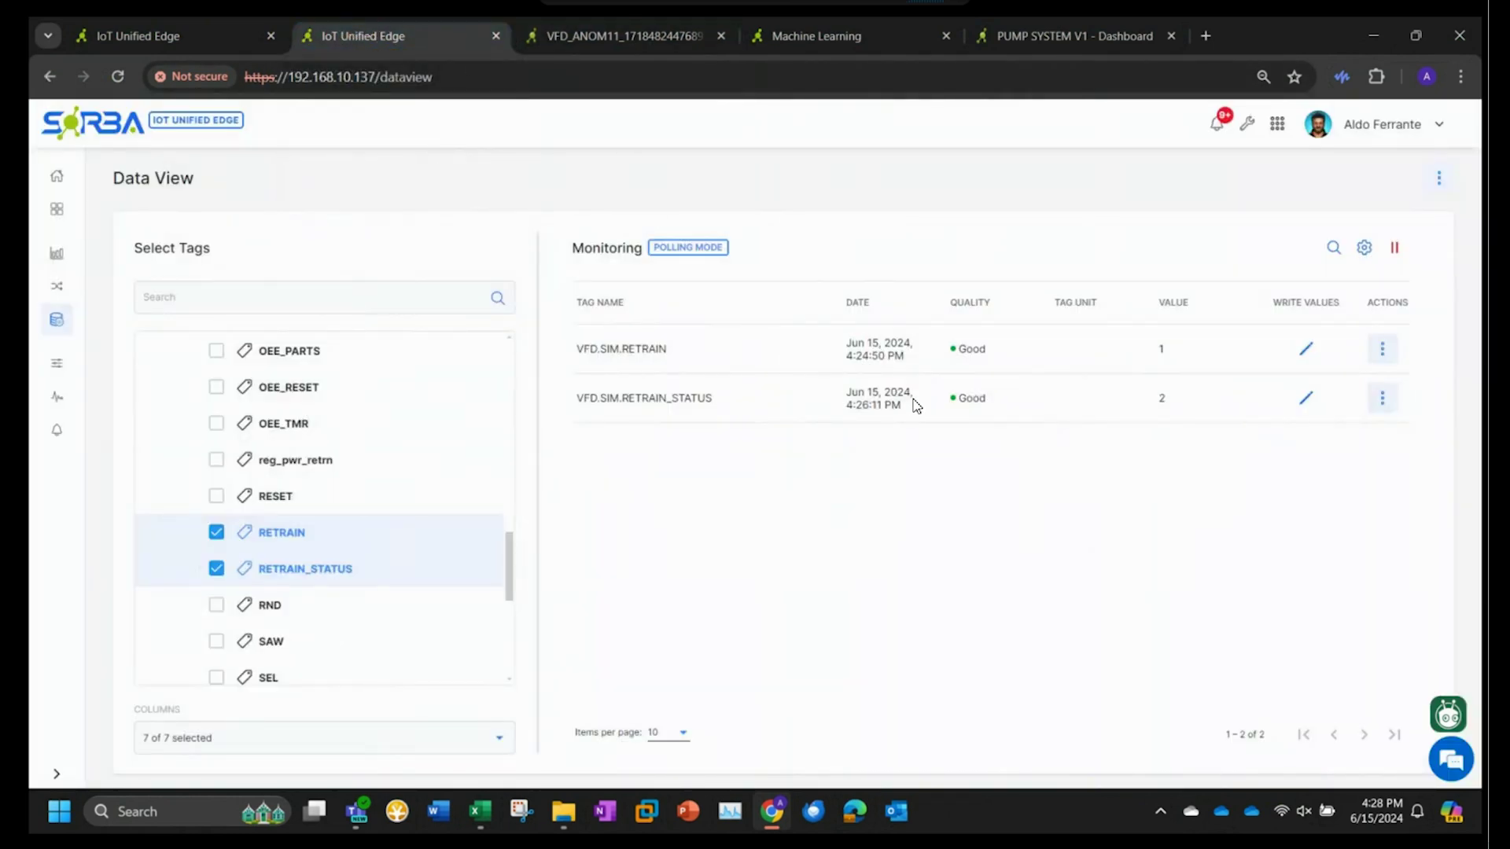
{"action": "left_click", "coordinate": [1305, 348]}
{"action": "left_click_drag", "start_coordinate": [1298, 349], "coordinate": [1243, 356]}
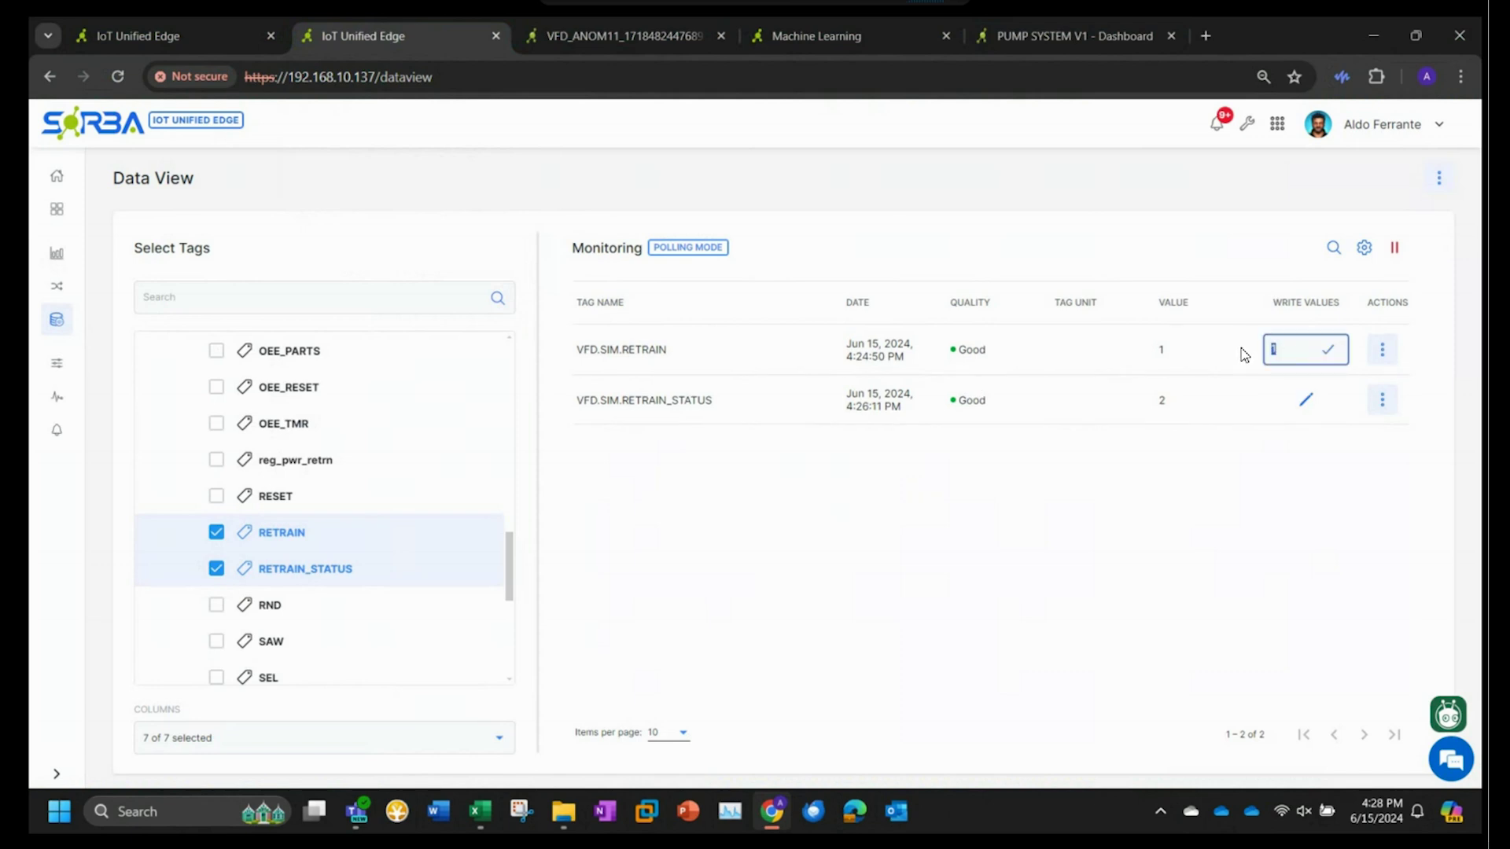
{"action": "left_click", "coordinate": [1329, 349]}
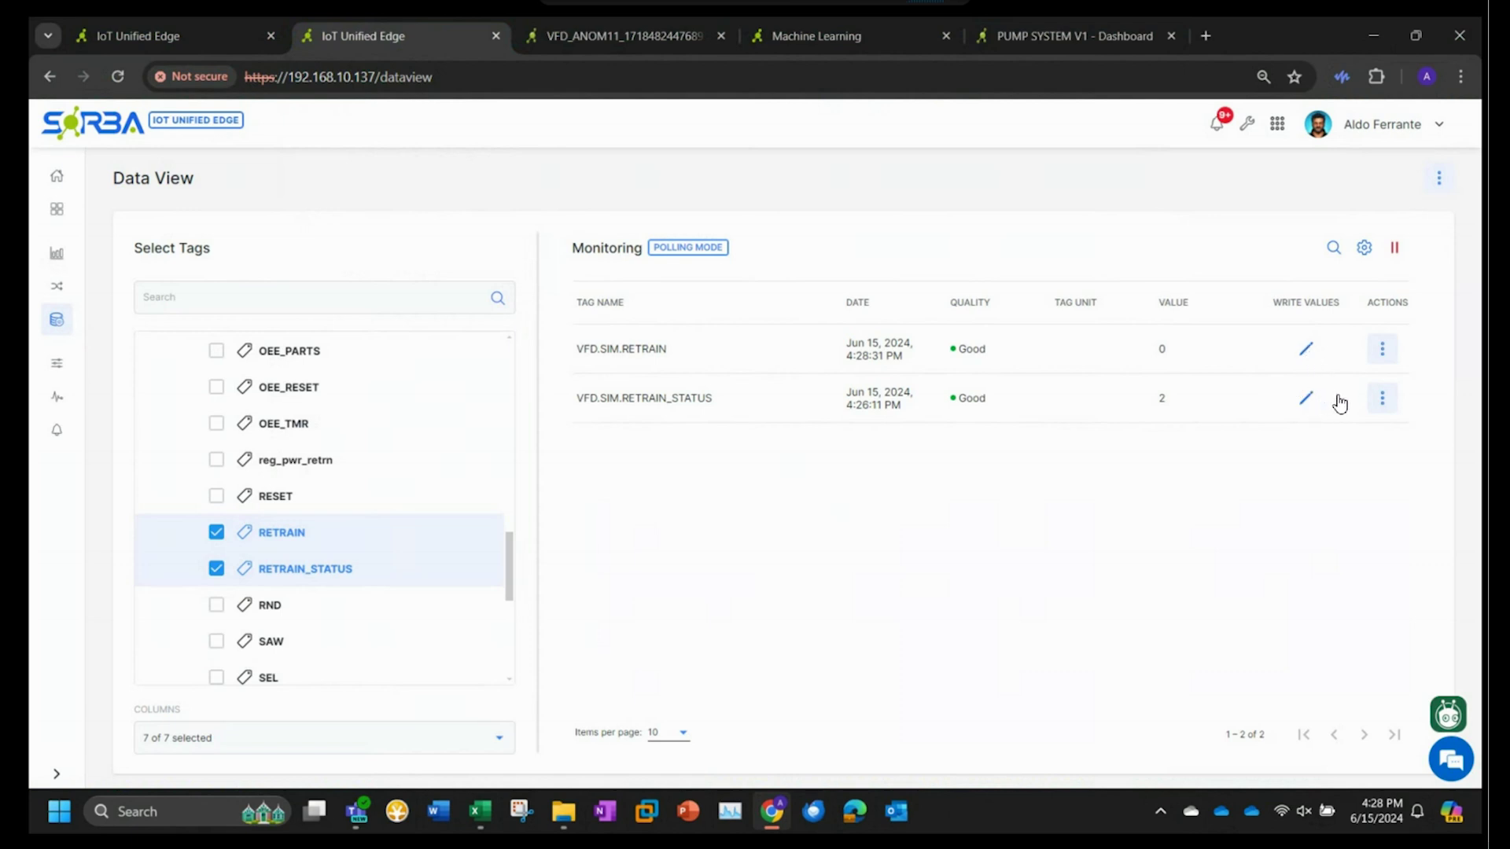
{"action": "left_click", "coordinate": [1307, 350]}
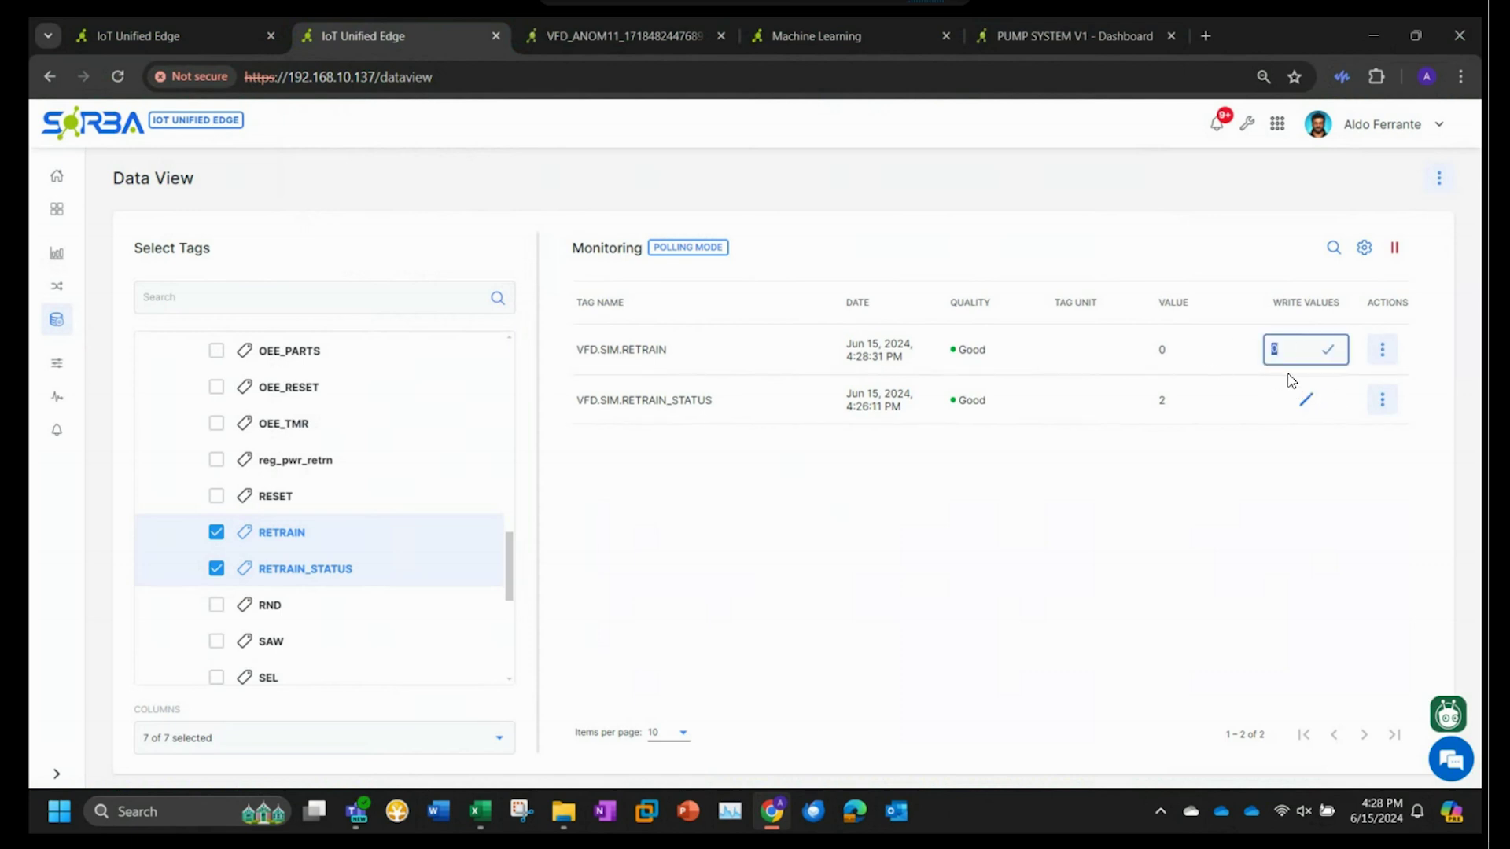
{"action": "type", "text": "1"}
{"action": "left_click", "coordinate": [1328, 353]}
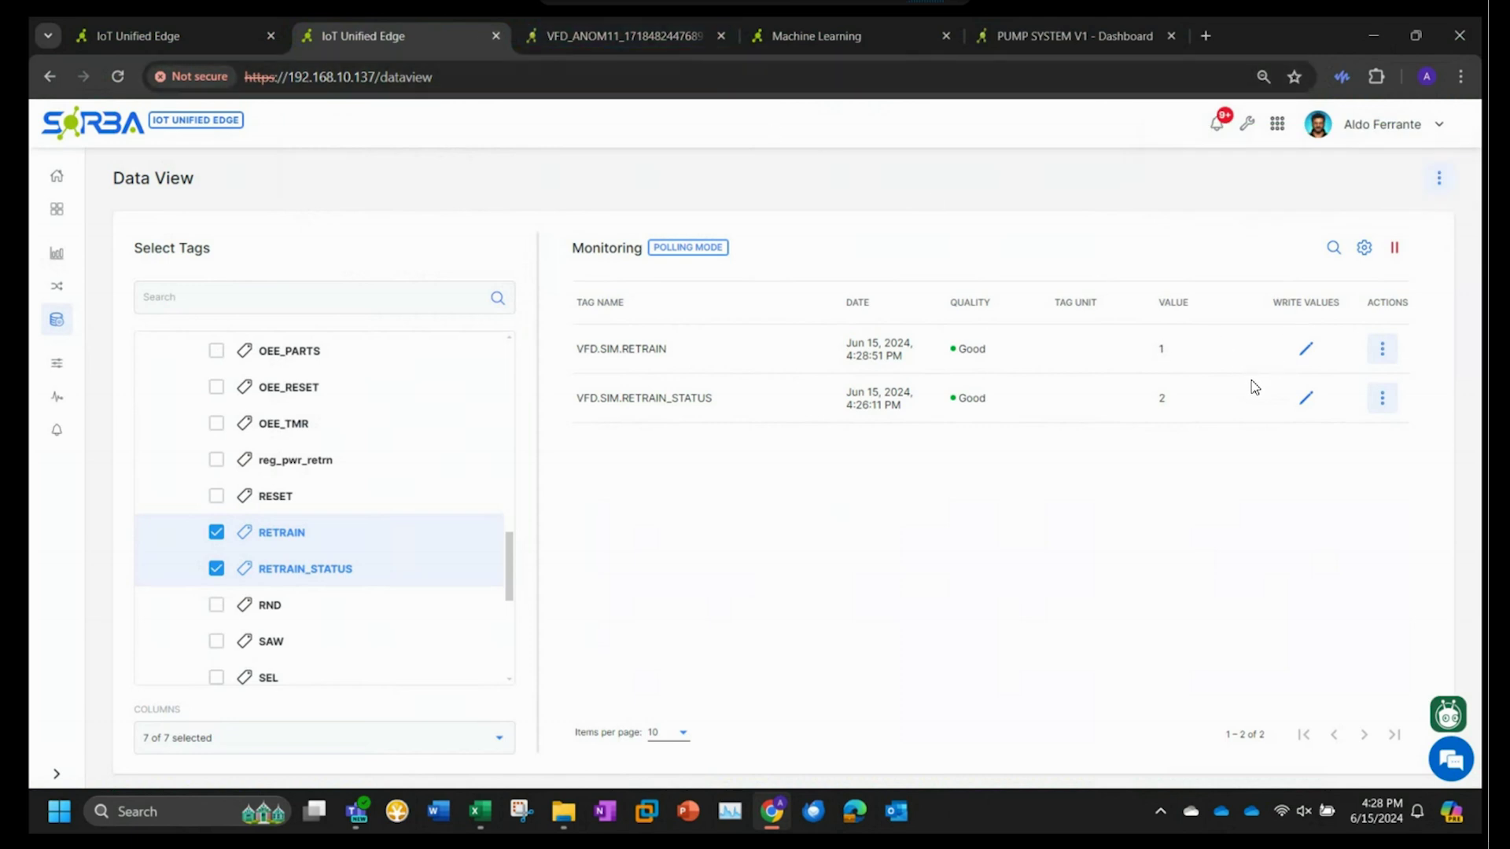
Step: Check the best training score on the VFD_ANOM11 dashboard, and list the analysis's models in Machine Learning
{"action": "left_click", "coordinate": [643, 36]}
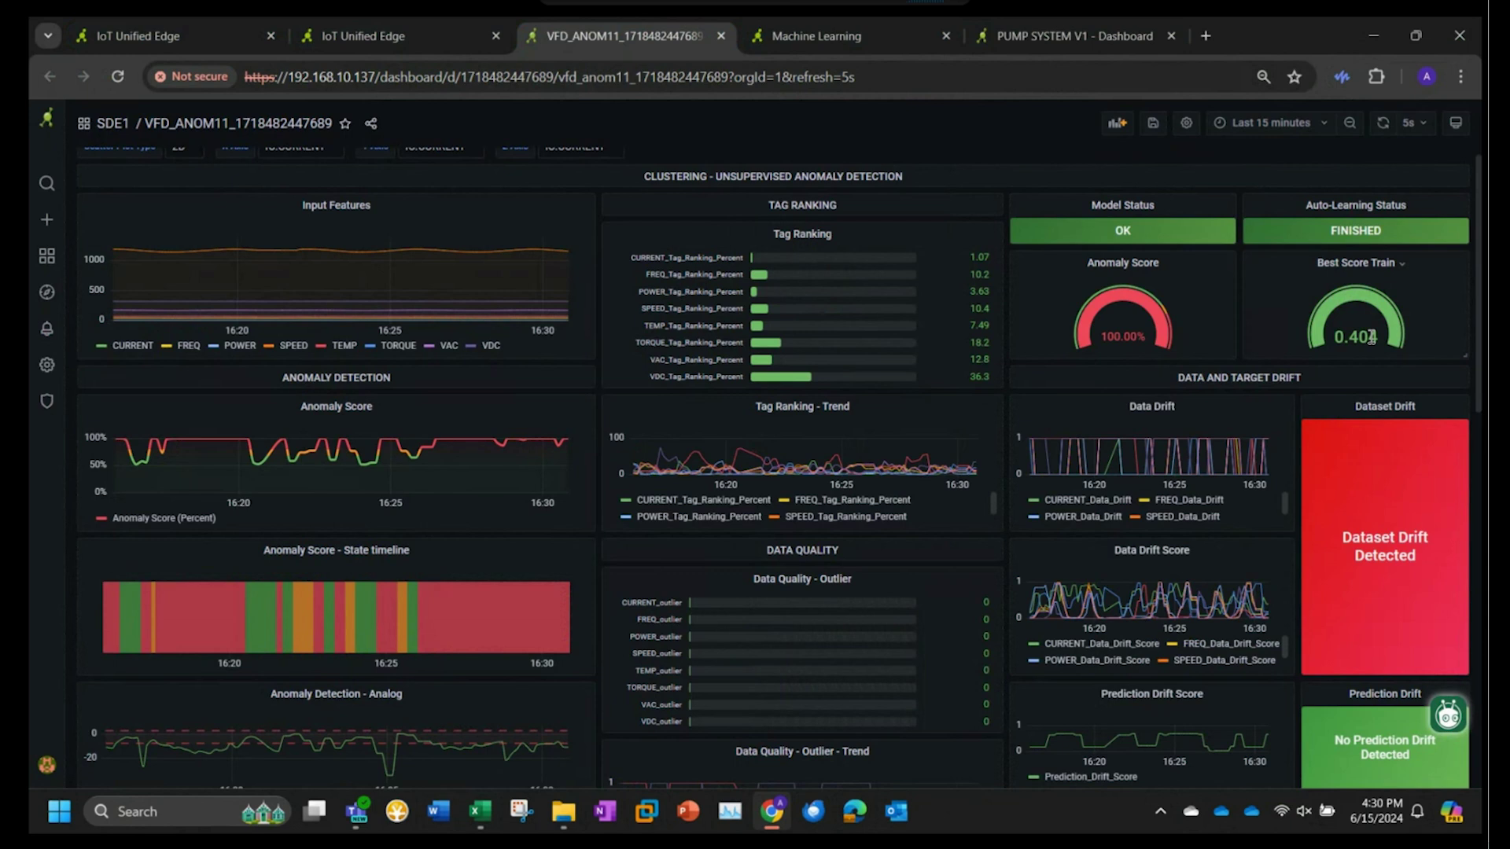
{"action": "left_click", "coordinate": [838, 39]}
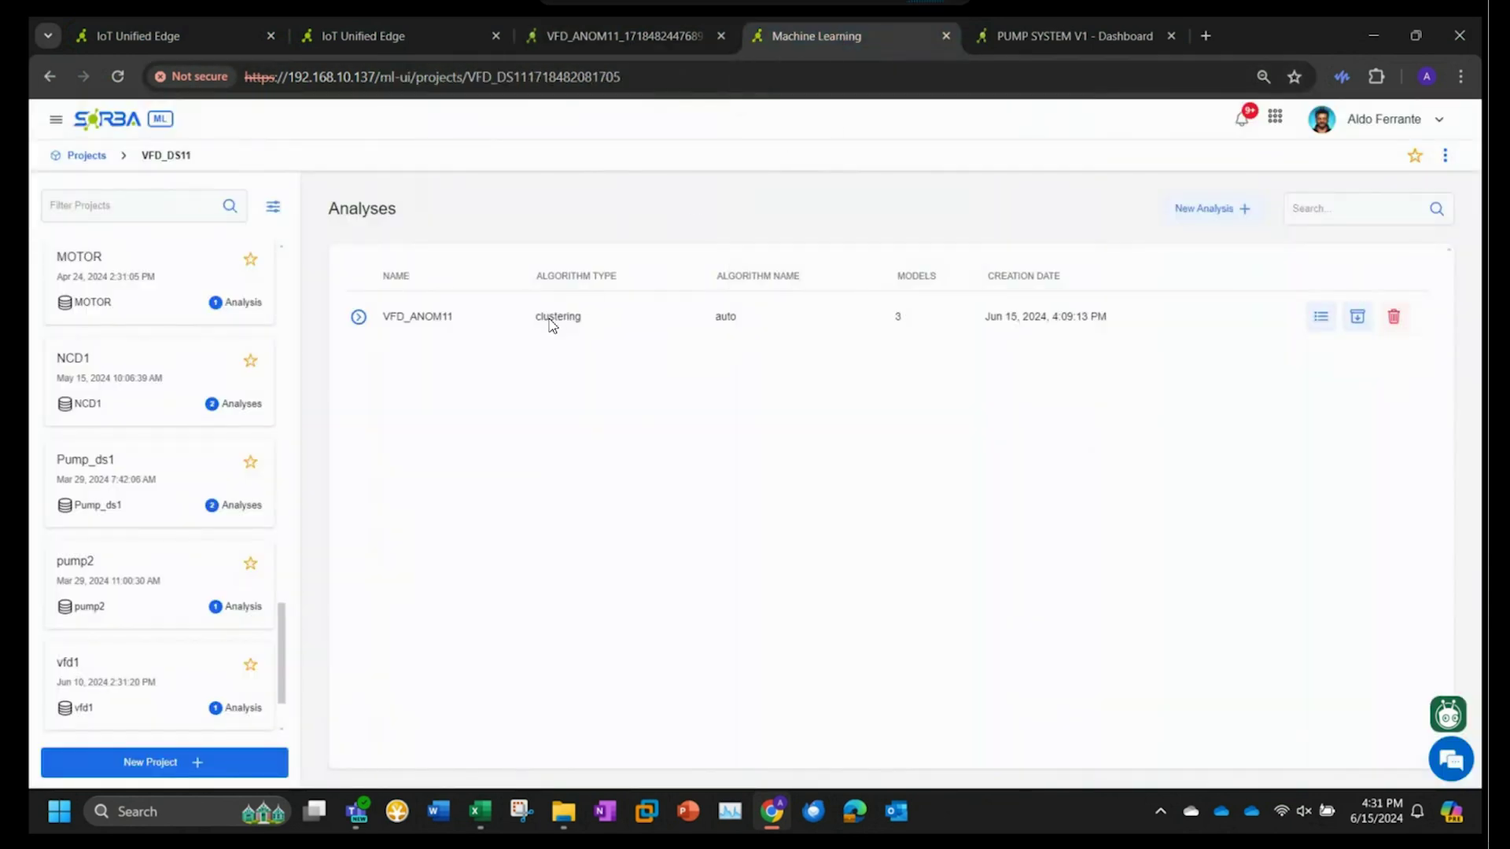
{"action": "left_click", "coordinate": [358, 319]}
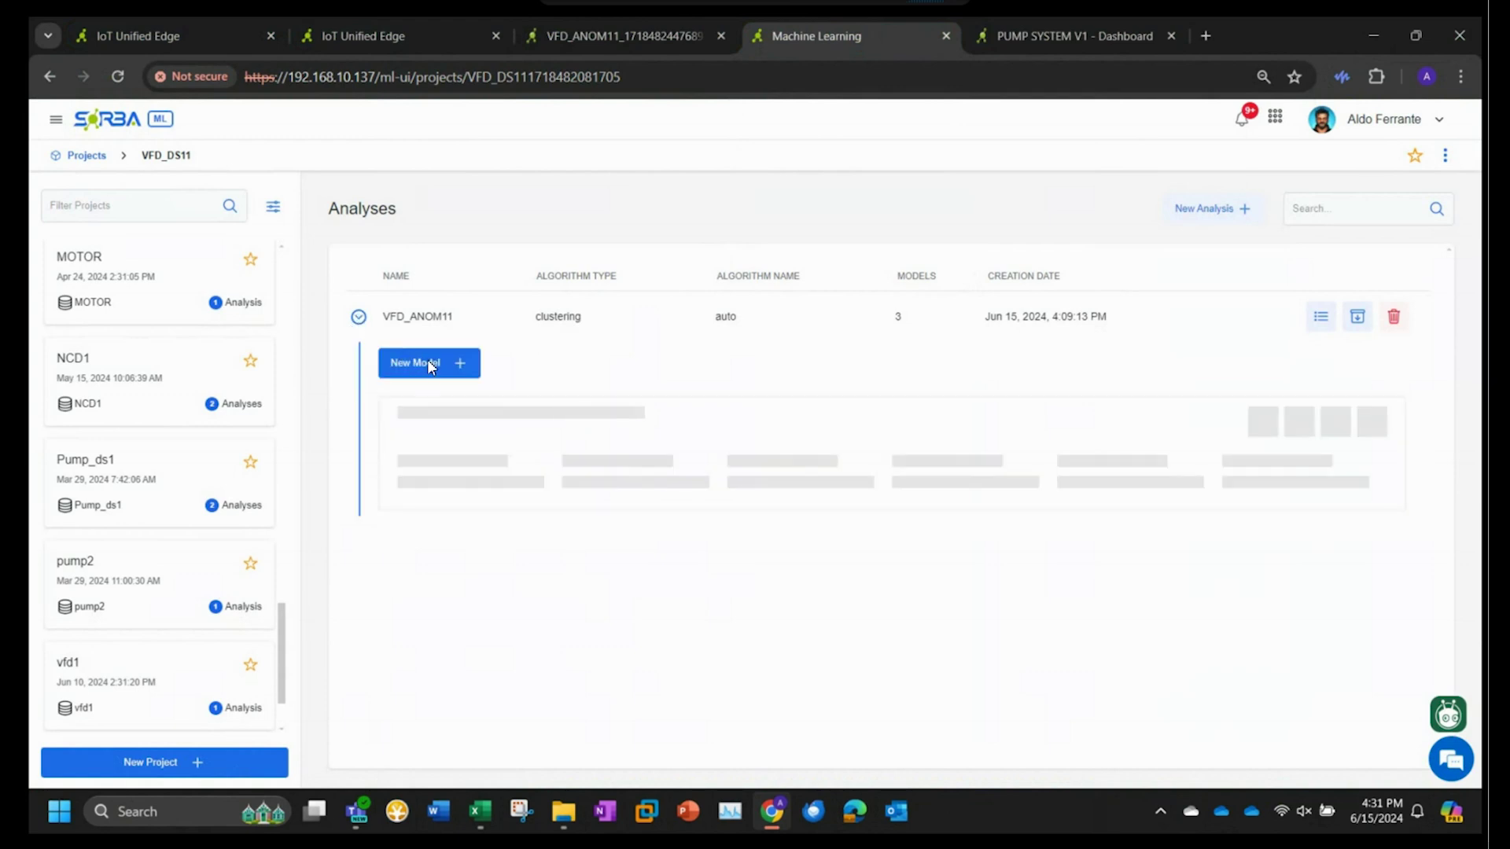
{"action": "scroll", "coordinate": [563, 515], "scroll_direction": "down", "scroll_amount": 2}
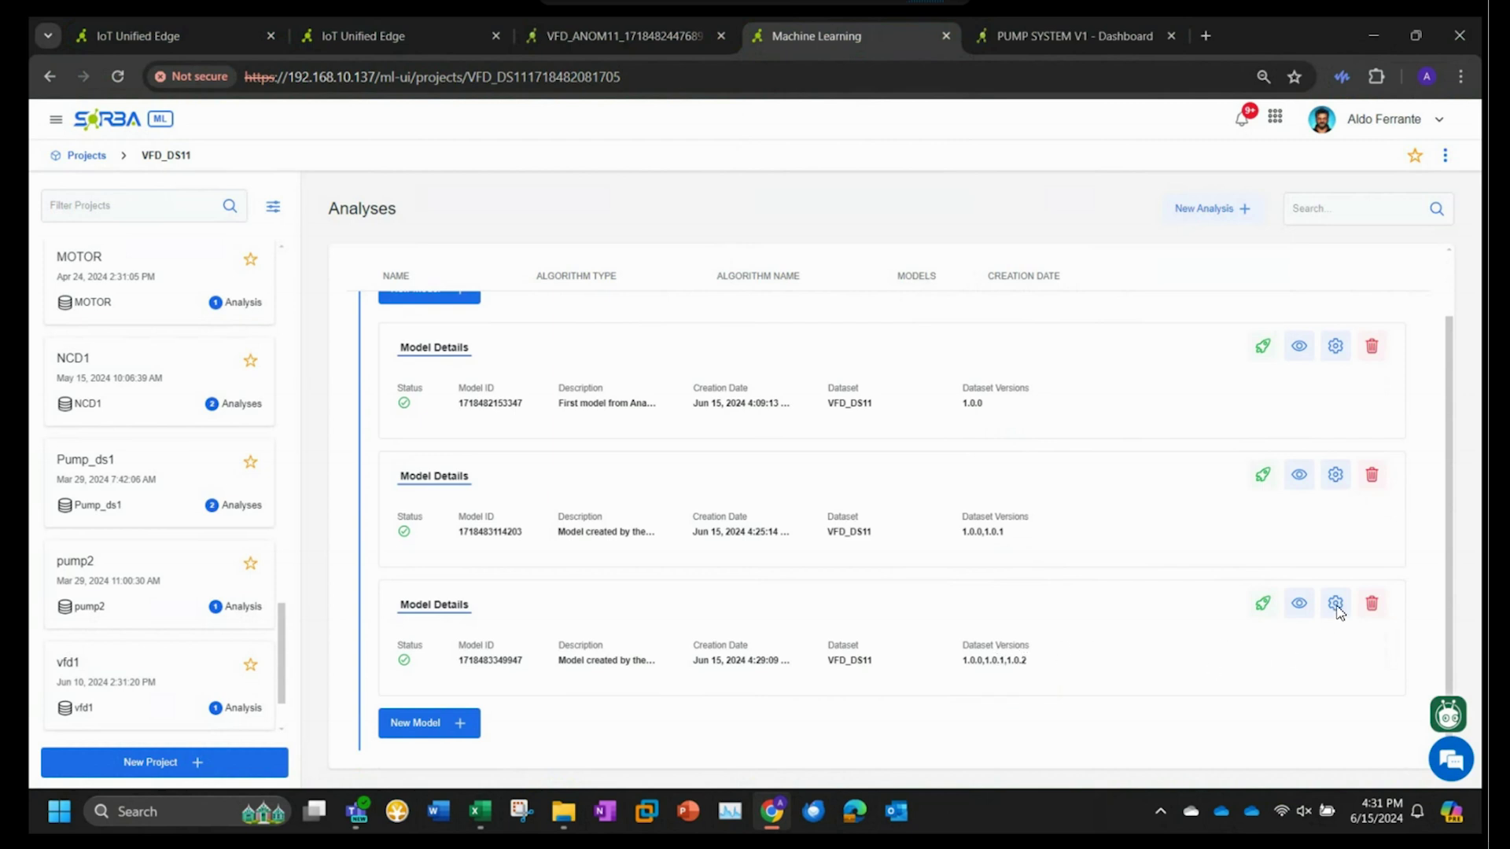
Step: Examine the Performance properties of the third VFD_ANOM11 model, and return to the VFD_DS11 project's analyses
{"action": "left_click", "coordinate": [1298, 603]}
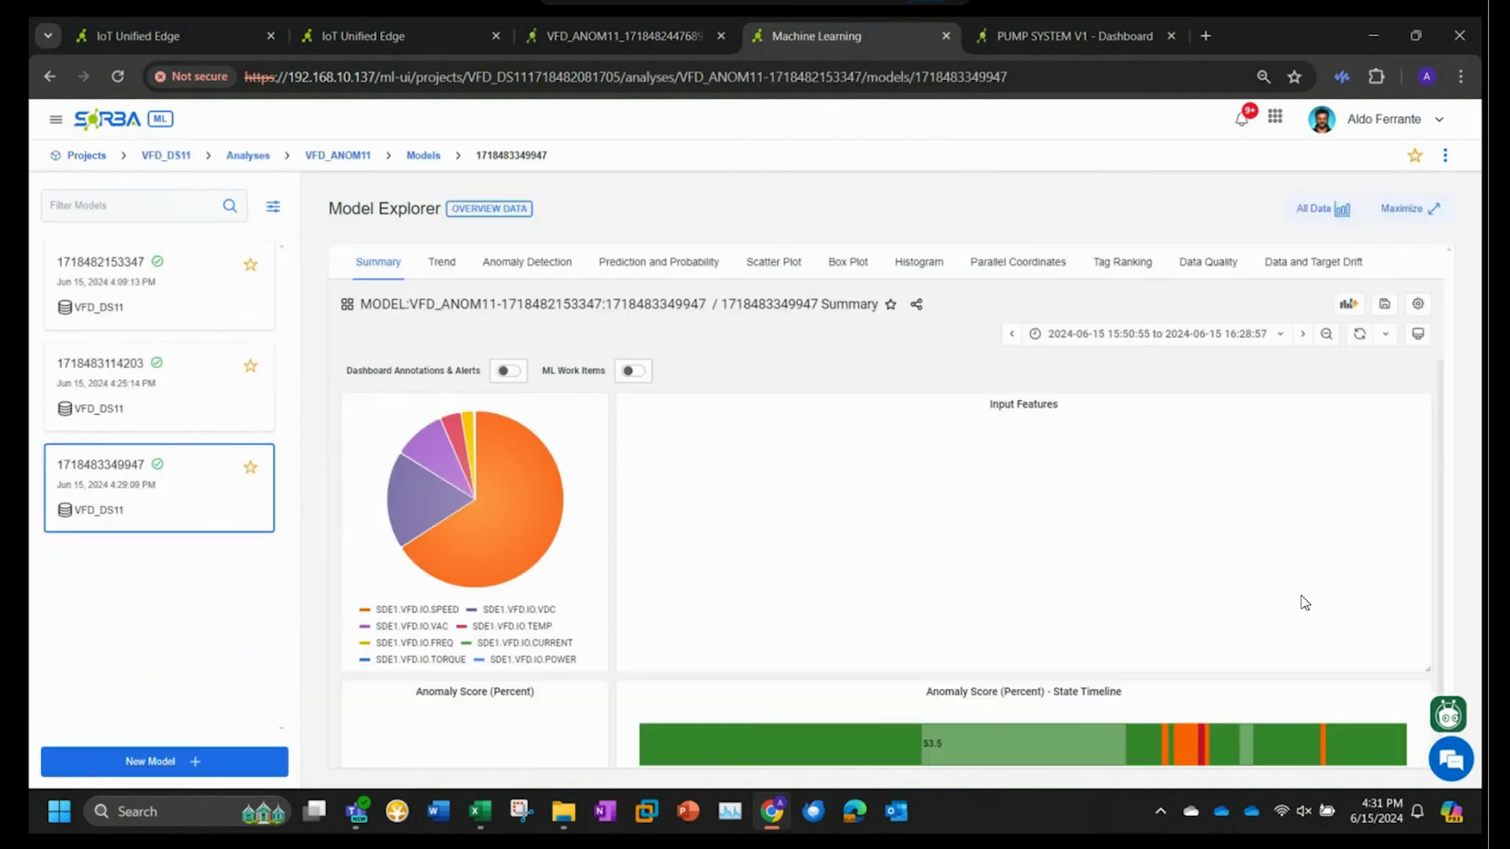
{"action": "left_click", "coordinate": [1449, 160]}
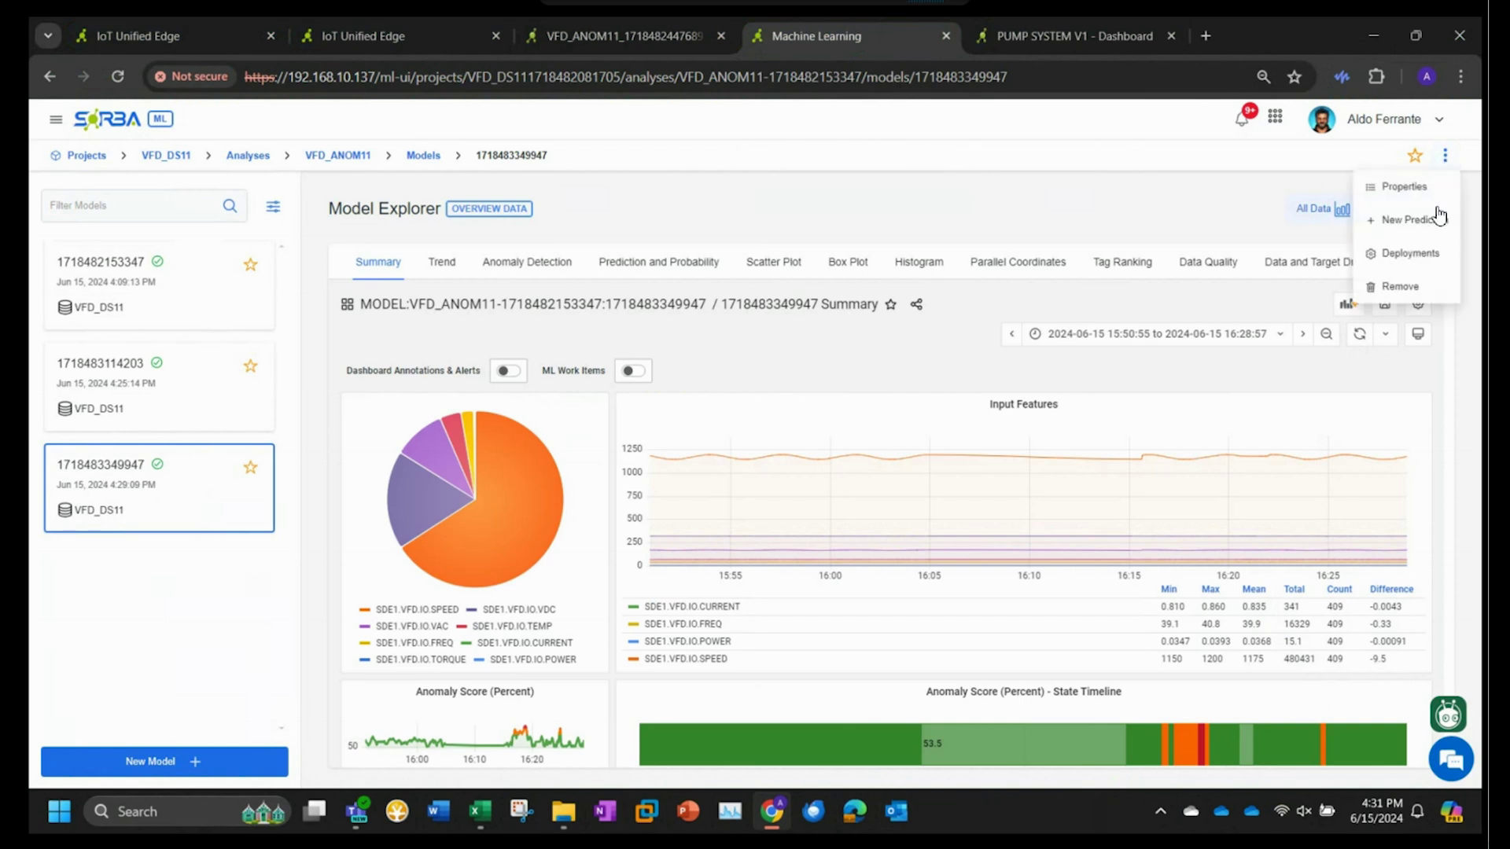
{"action": "left_click", "coordinate": [1408, 191]}
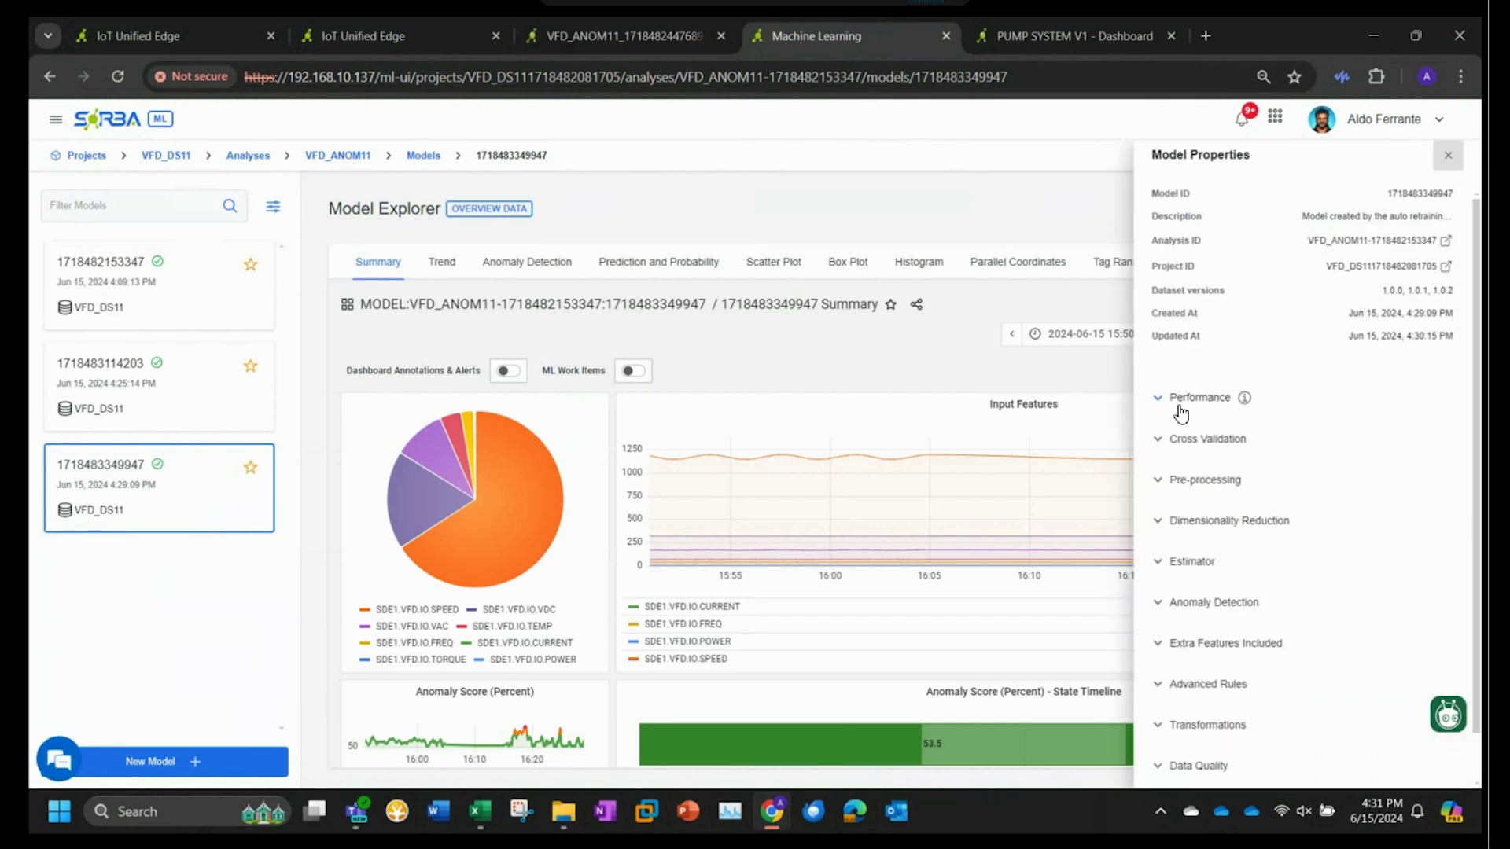
{"action": "left_click", "coordinate": [1202, 398]}
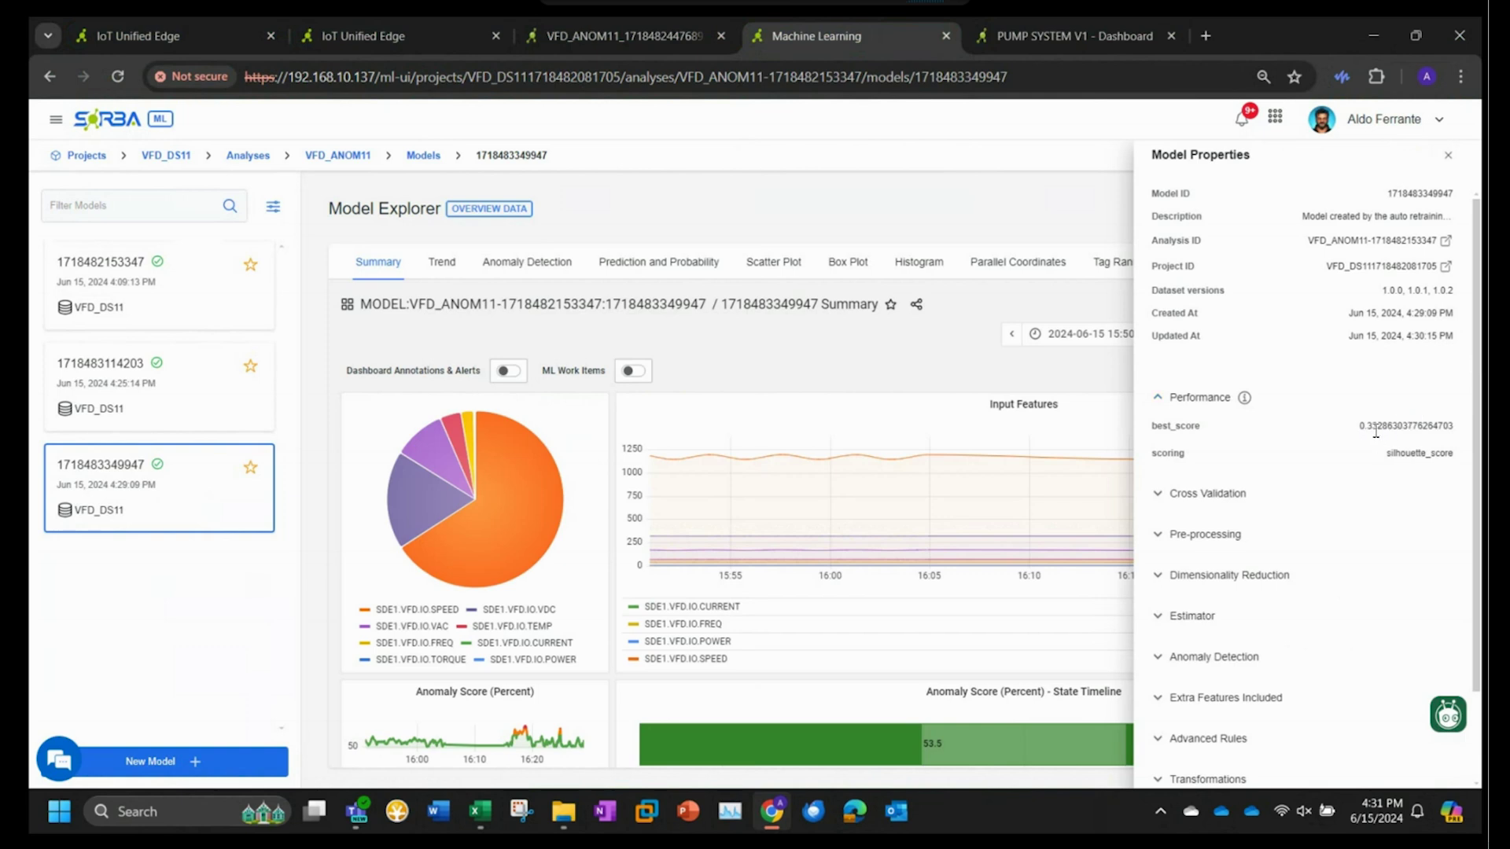
{"action": "left_click", "coordinate": [1447, 154]}
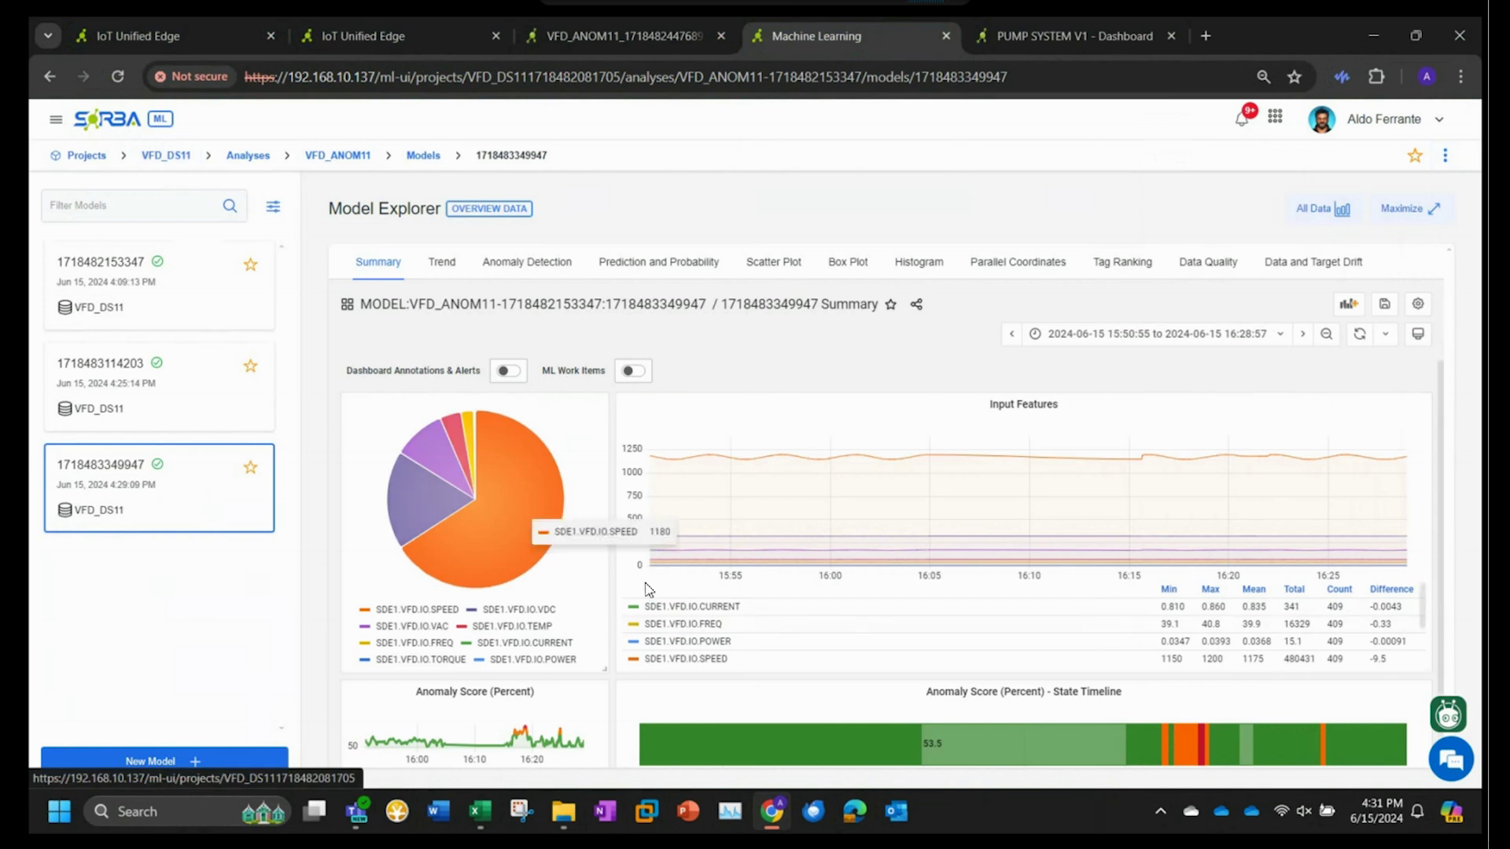
{"action": "left_click", "coordinate": [177, 155]}
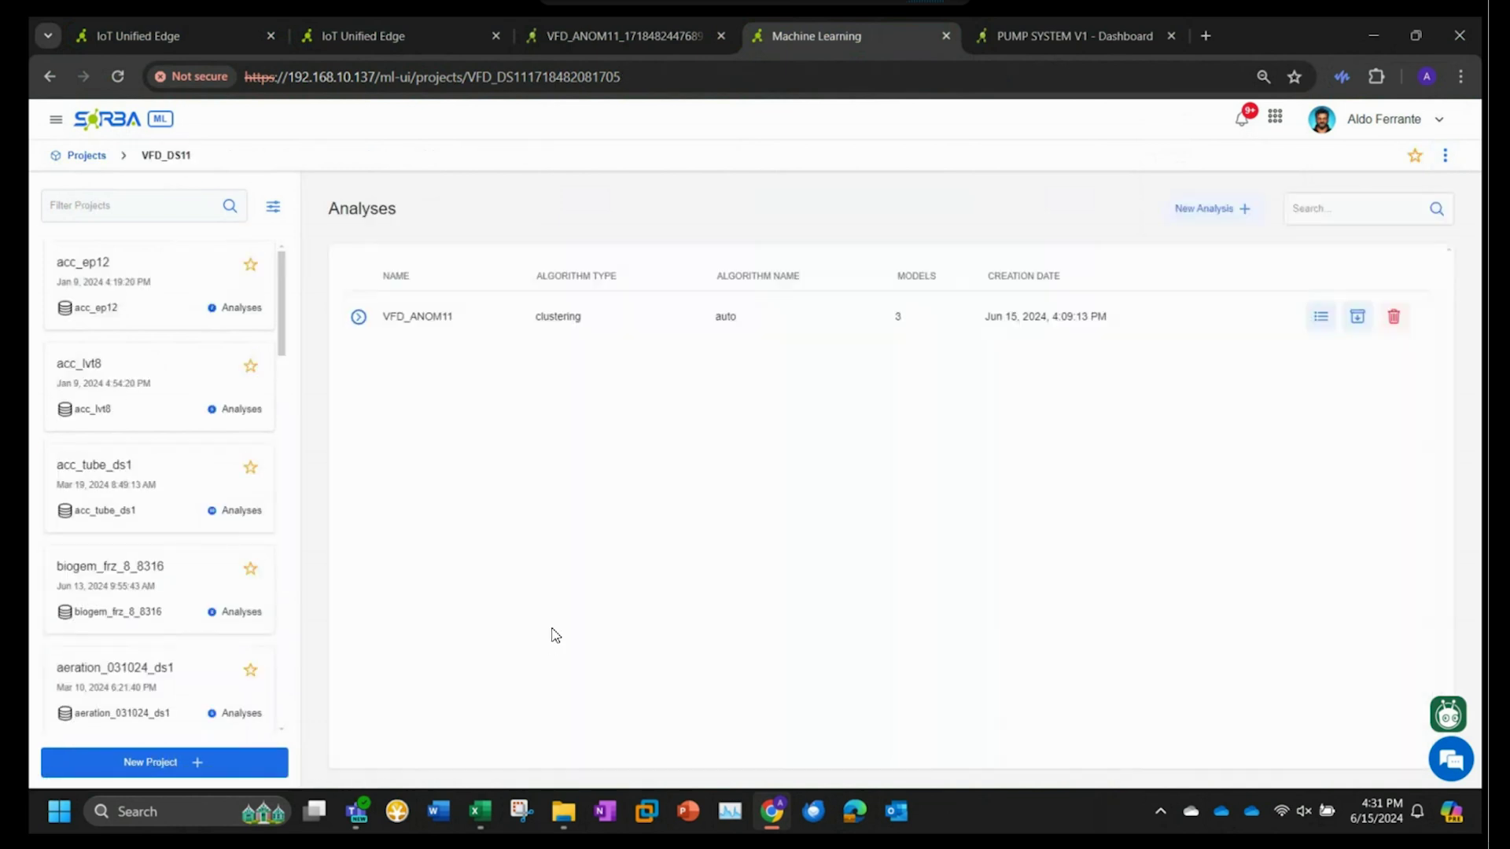
Step: Explore the second VFD_ANOM11 model, created by the first auto retraining, and examine the Performance section of its model properties
{"action": "left_click", "coordinate": [358, 316]}
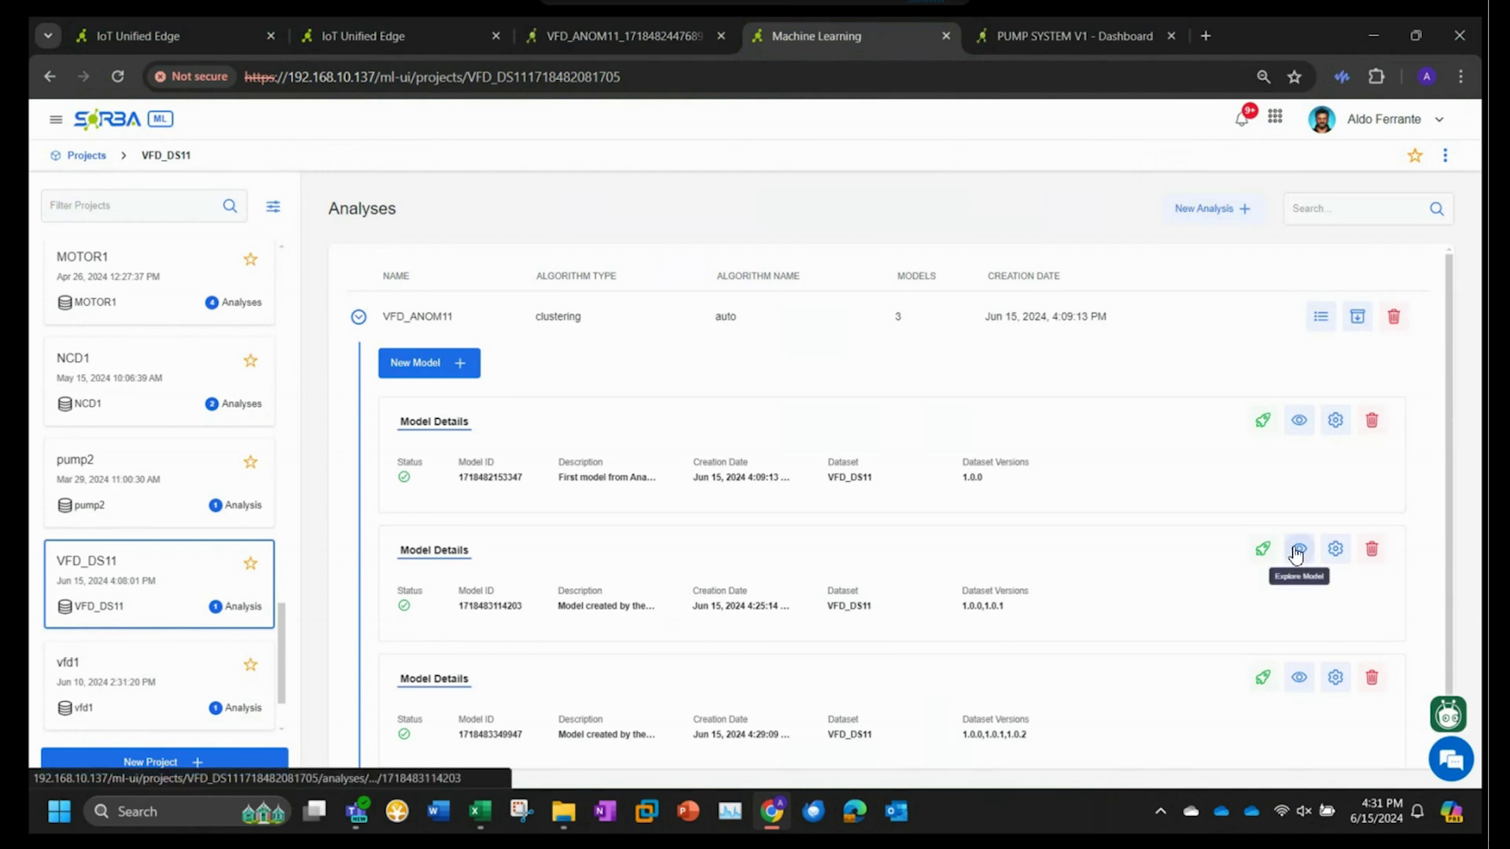
{"action": "left_click", "coordinate": [1297, 550]}
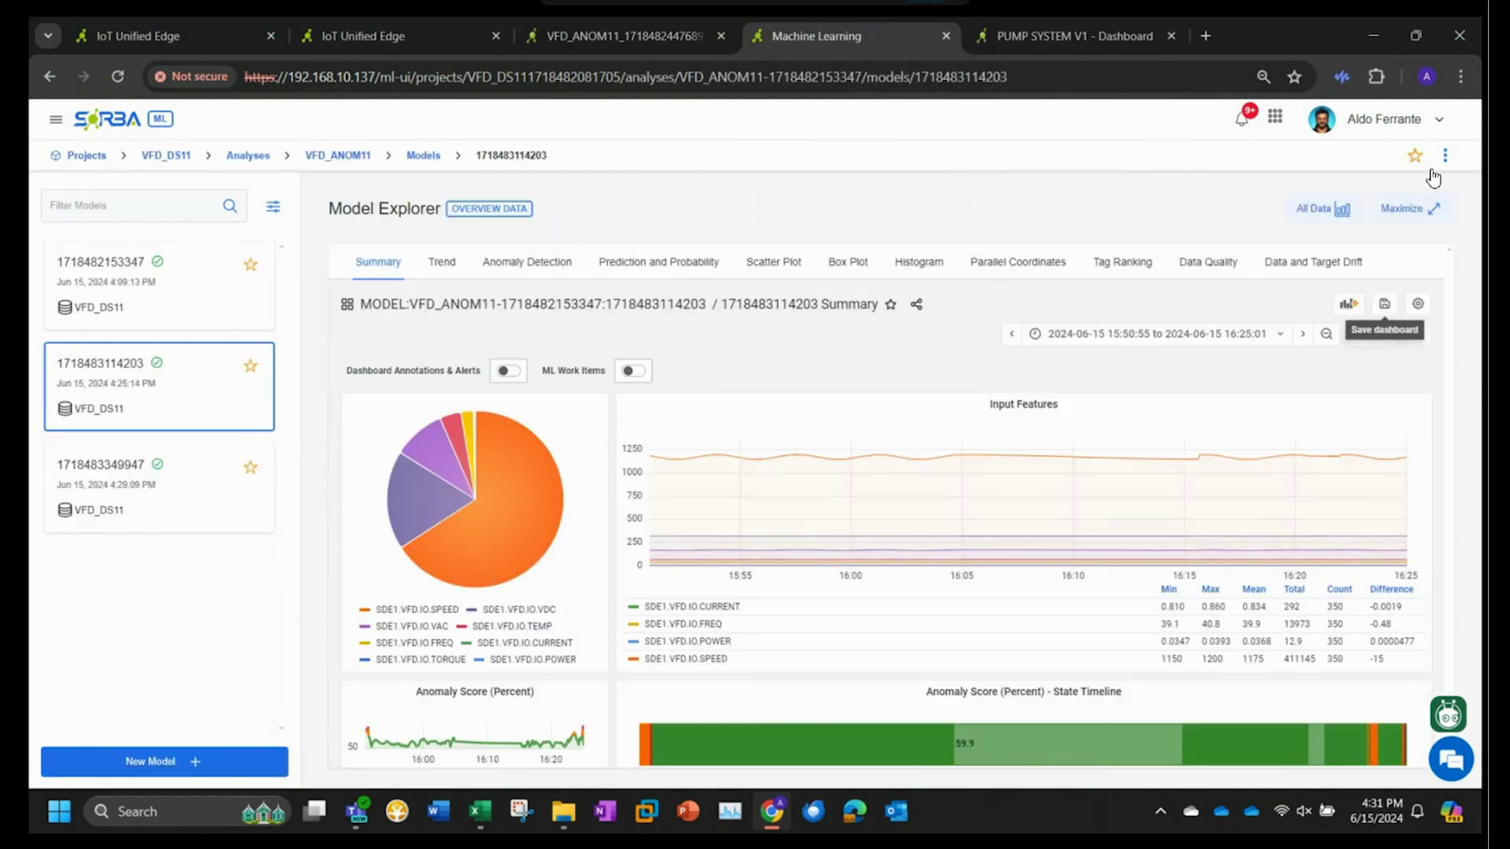
{"action": "left_click", "coordinate": [1444, 155]}
{"action": "left_click", "coordinate": [1406, 190]}
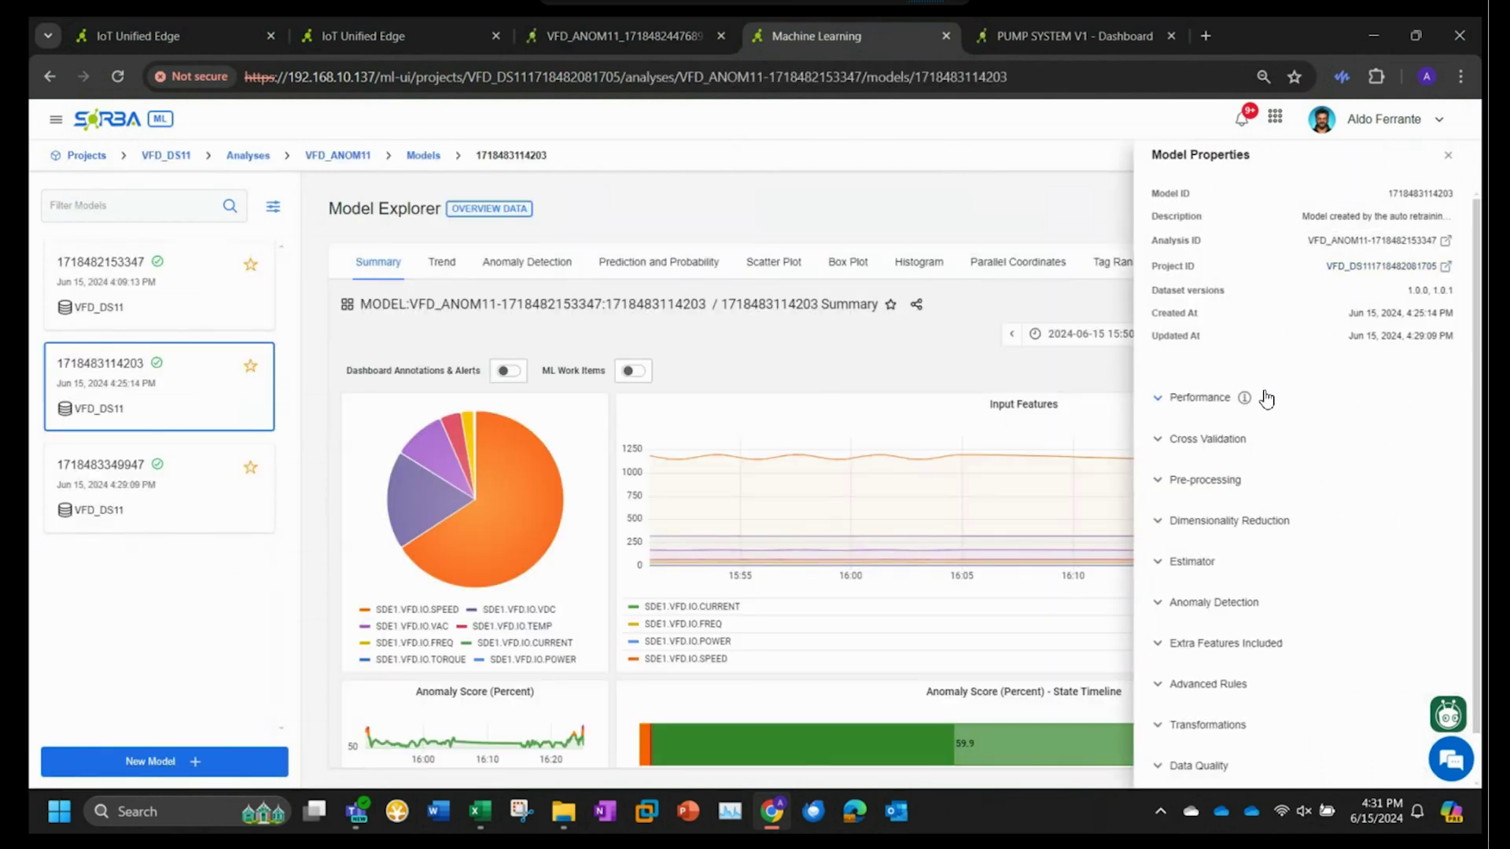
{"action": "left_click", "coordinate": [1203, 398]}
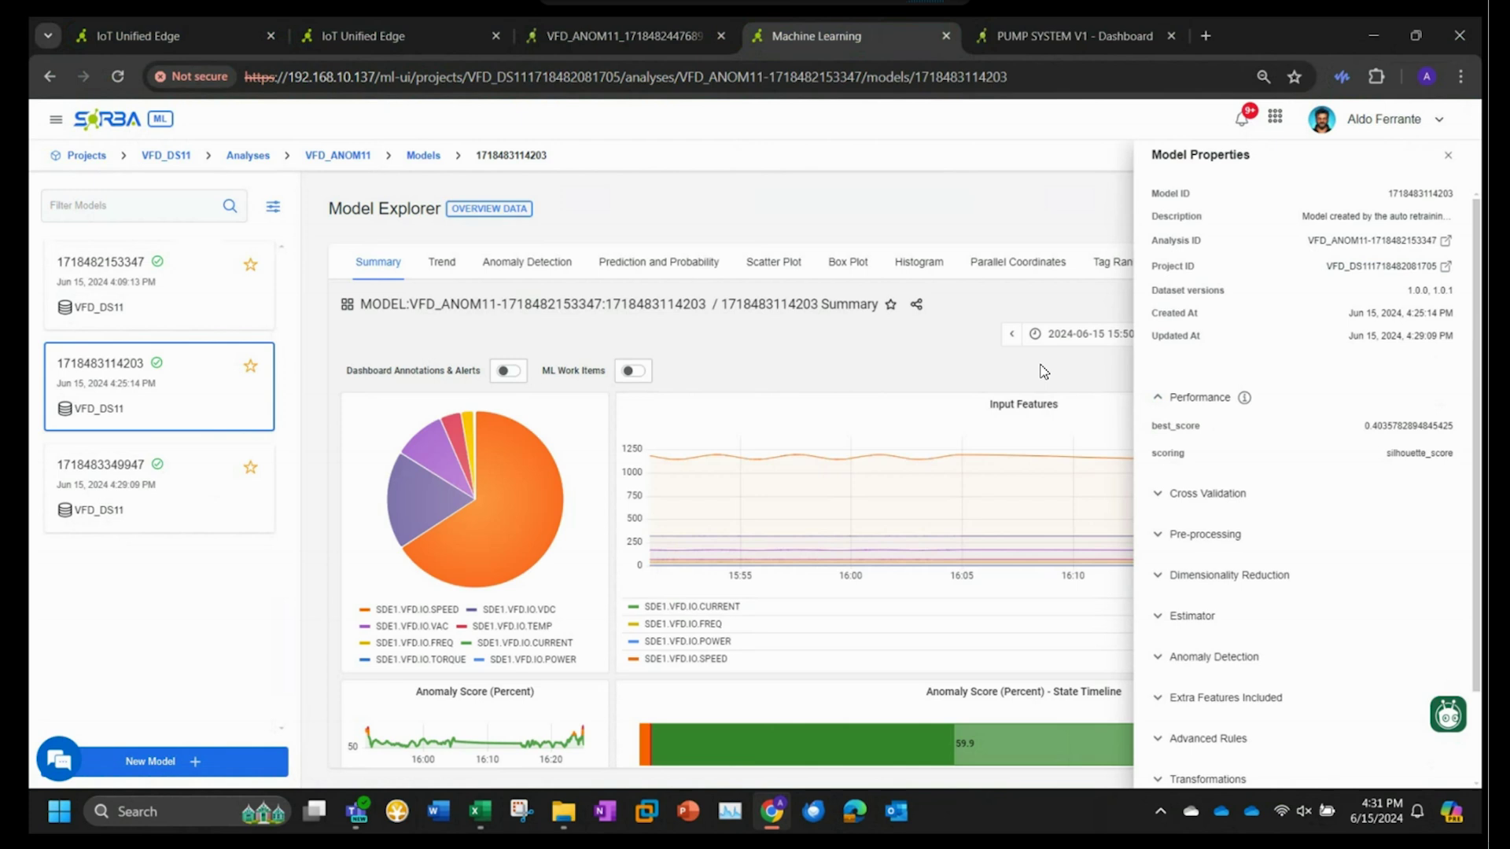
{"action": "left_click", "coordinate": [1447, 155]}
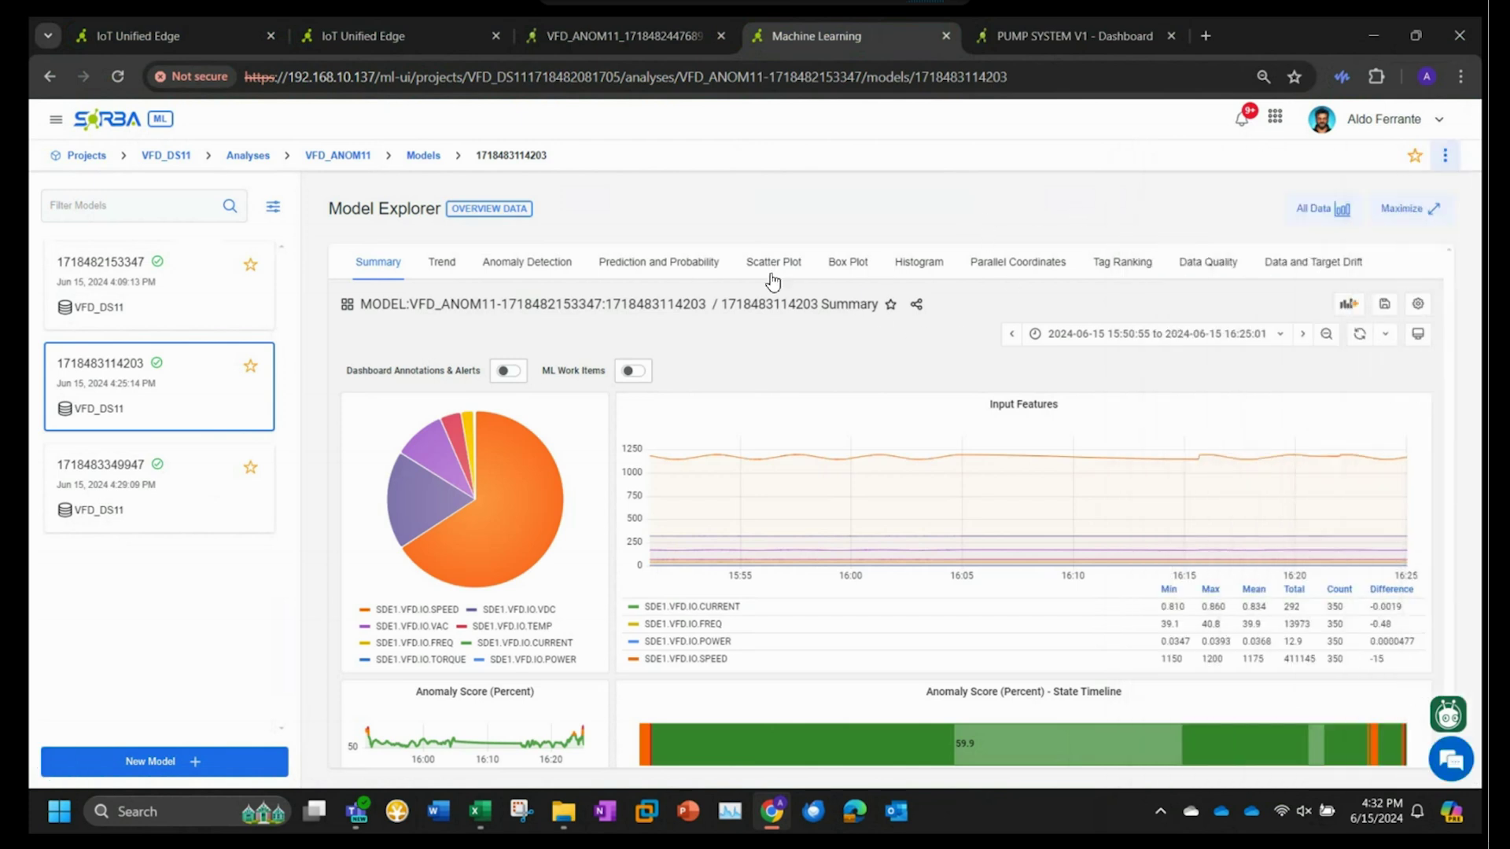
Step: Check the rollback option in the VFD_ANOM11 instance's auto-learning settings, and compare the best training score on its dashboard
{"action": "left_click", "coordinate": [149, 39]}
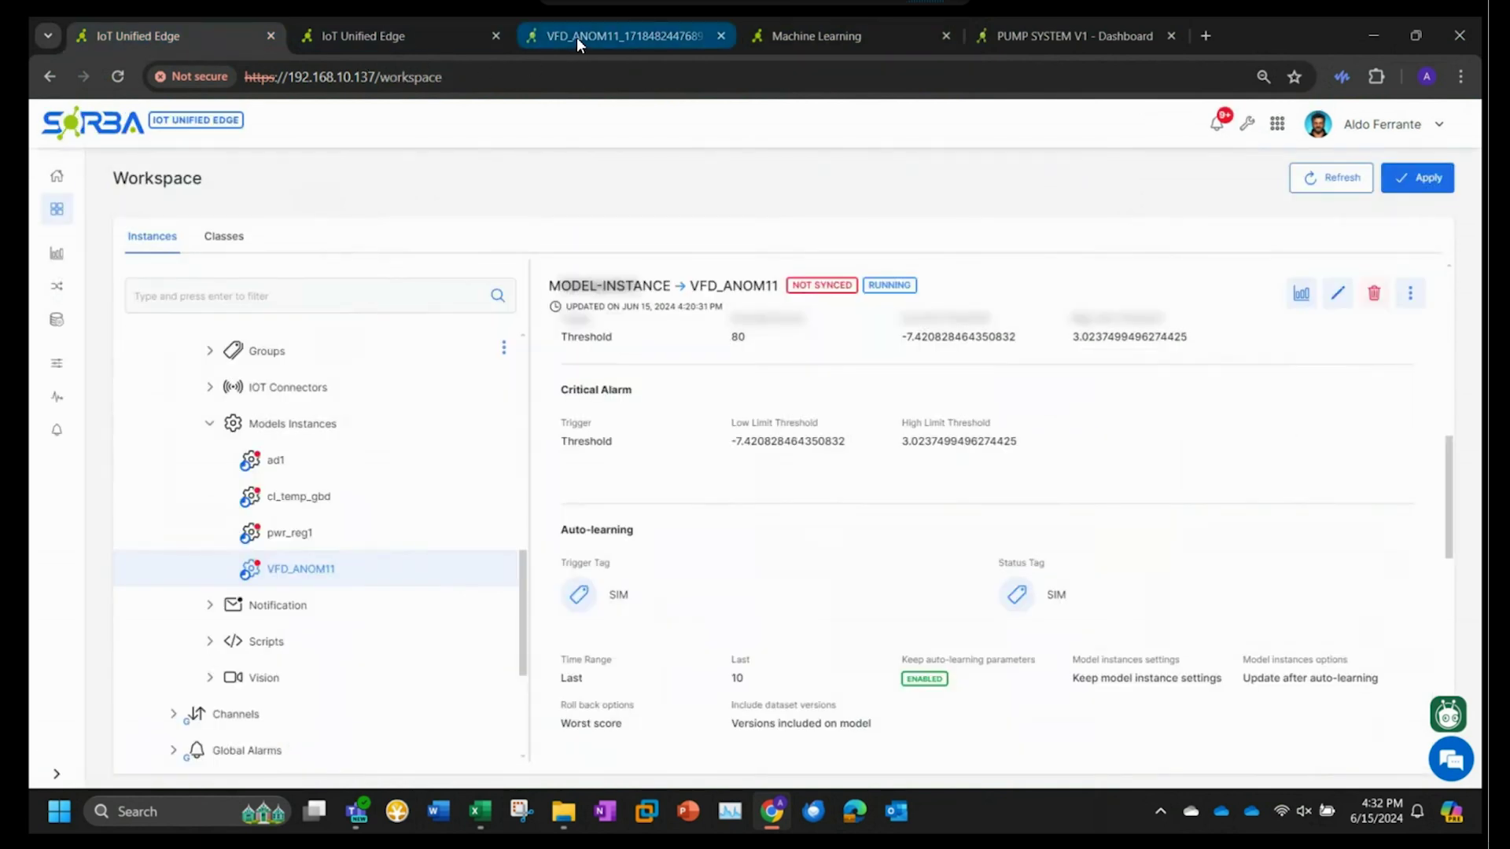
{"action": "left_click", "coordinate": [554, 43]}
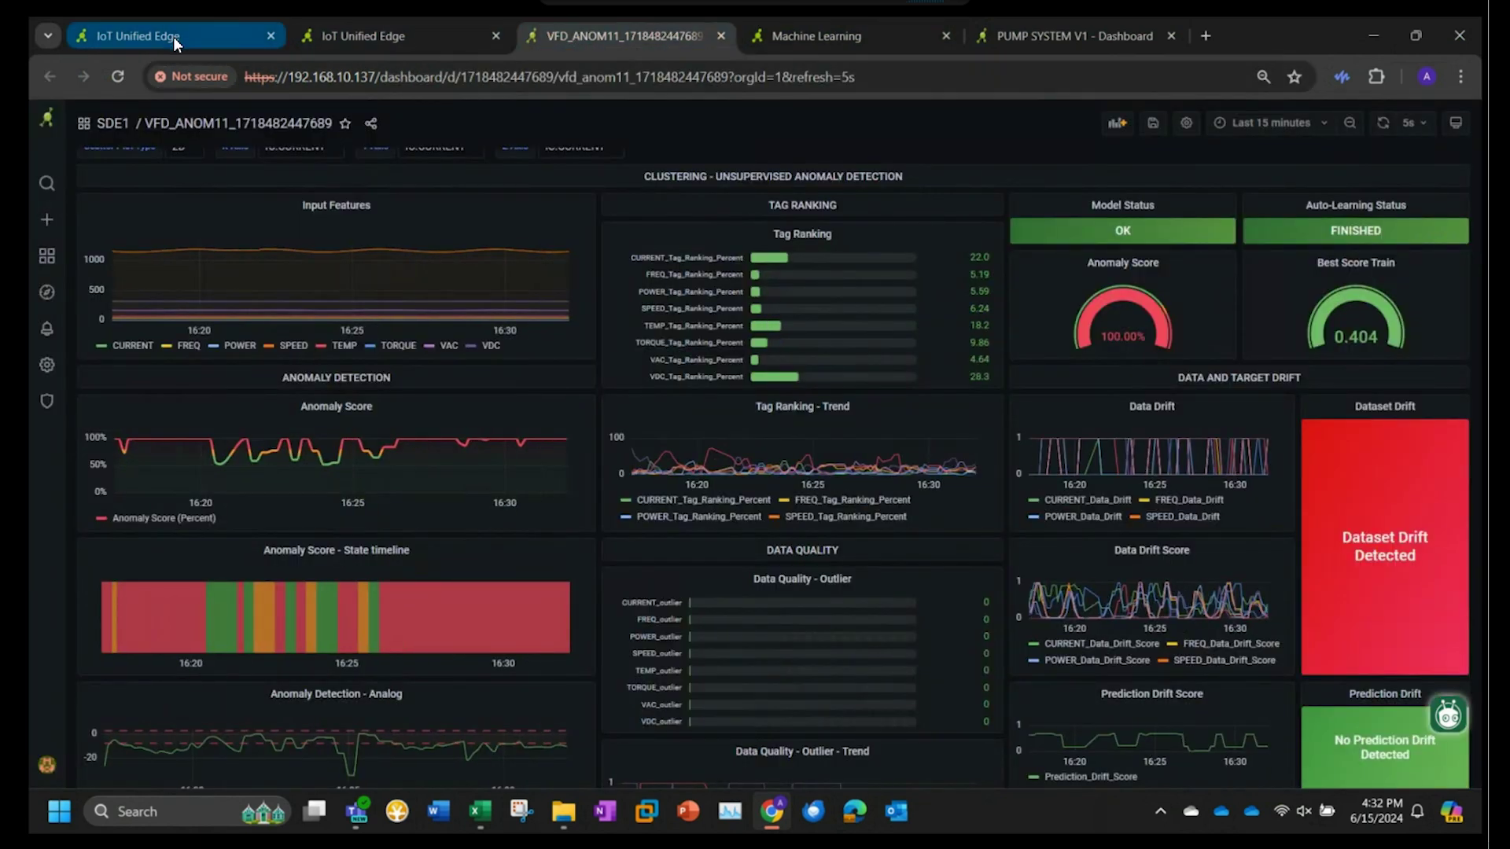
{"action": "mouse_move", "coordinate": [173, 36]}
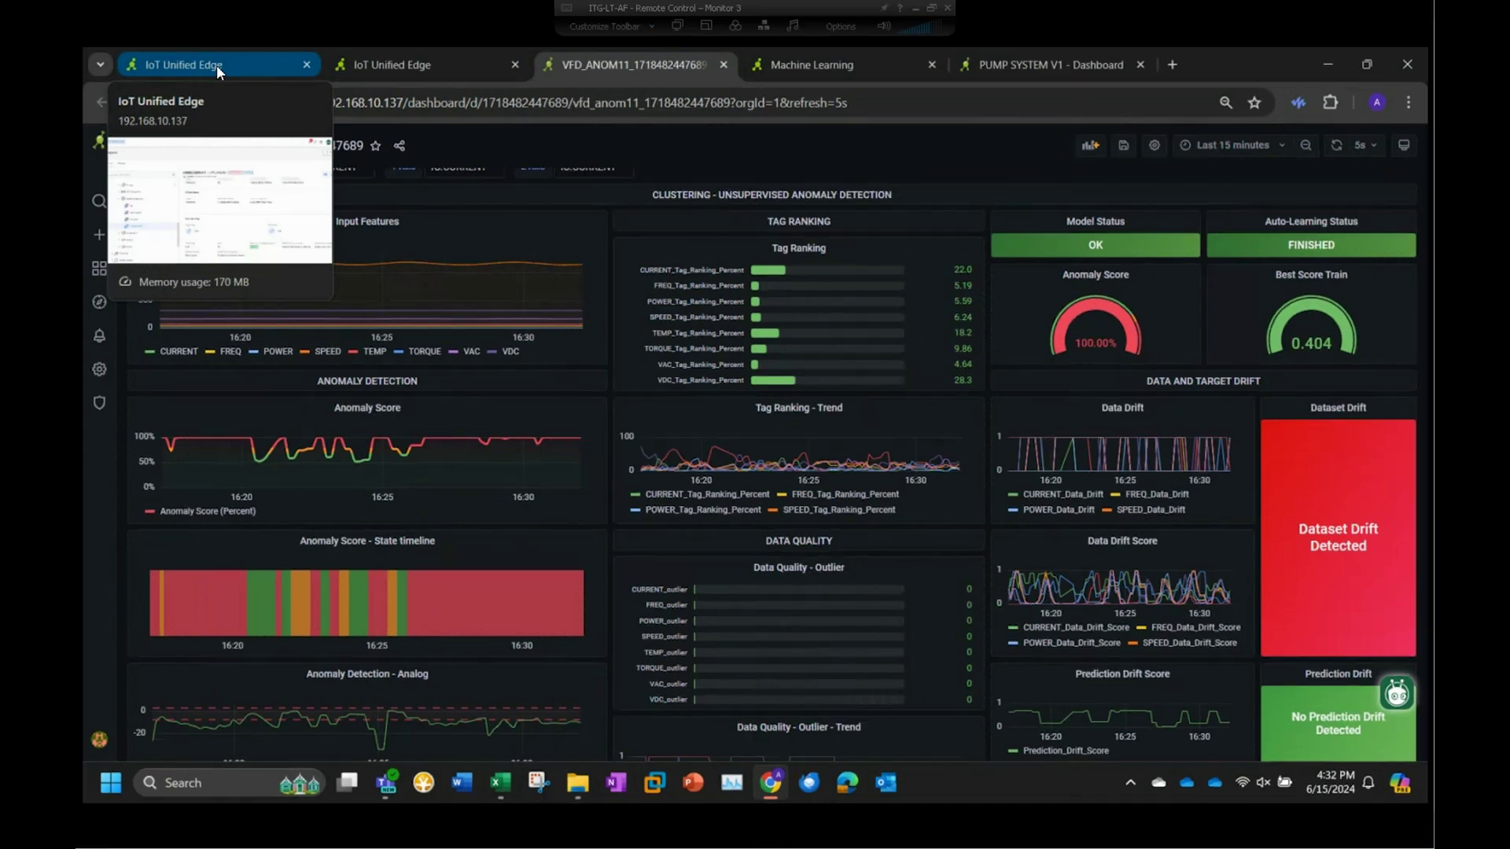